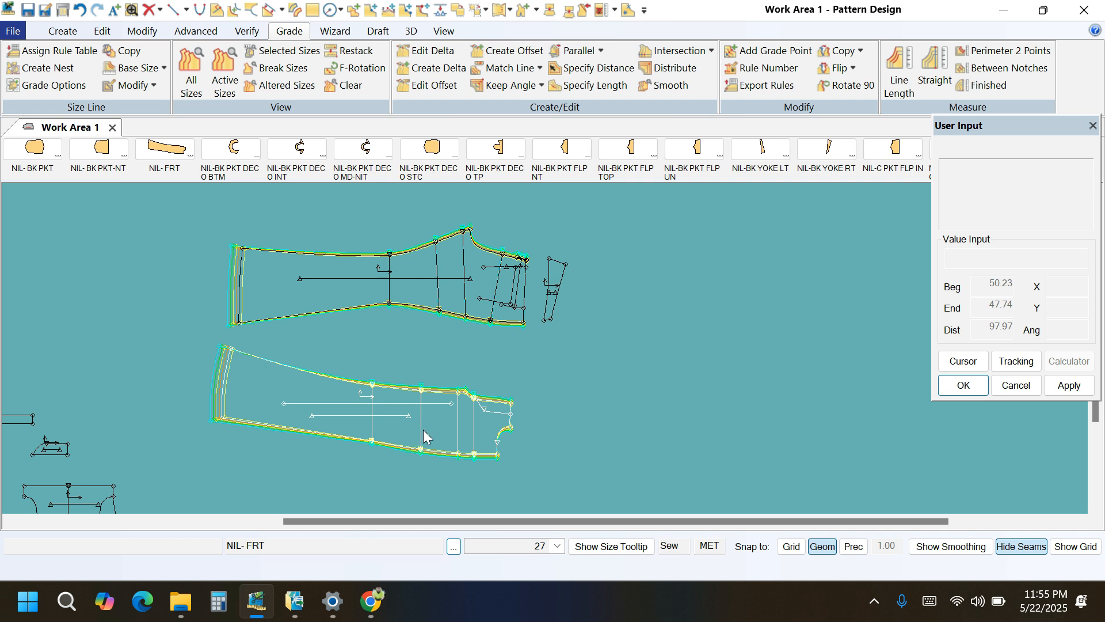
# Measure the graded line length of the front rise on the NIL- FRT piece for all sizes.
pyautogui.scroll(2, 510, 427)
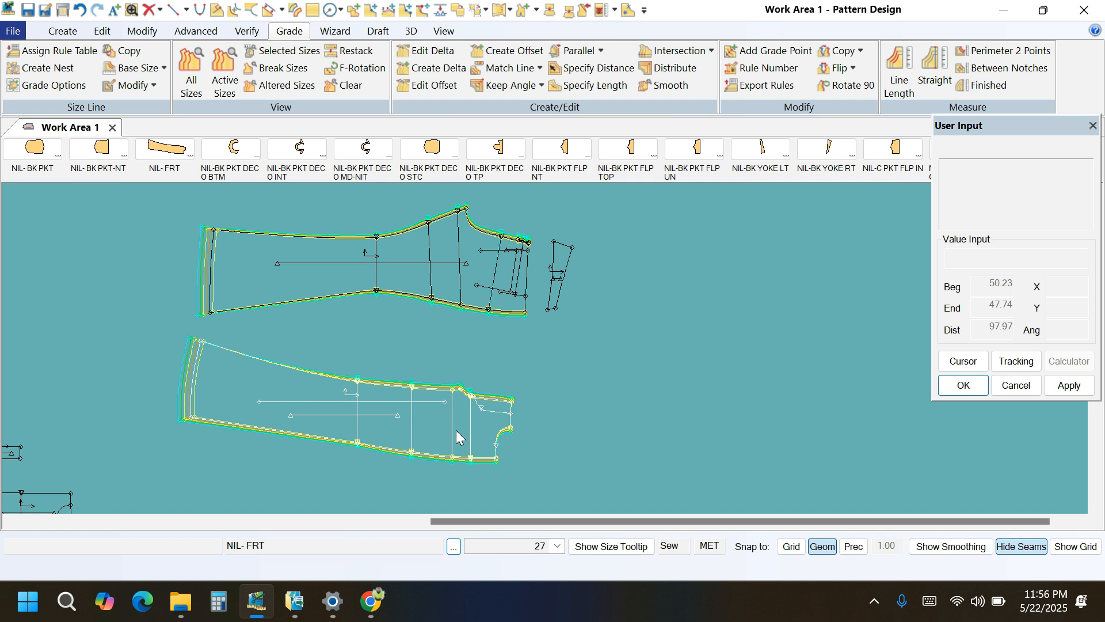
pyautogui.scroll(3, 482, 423)
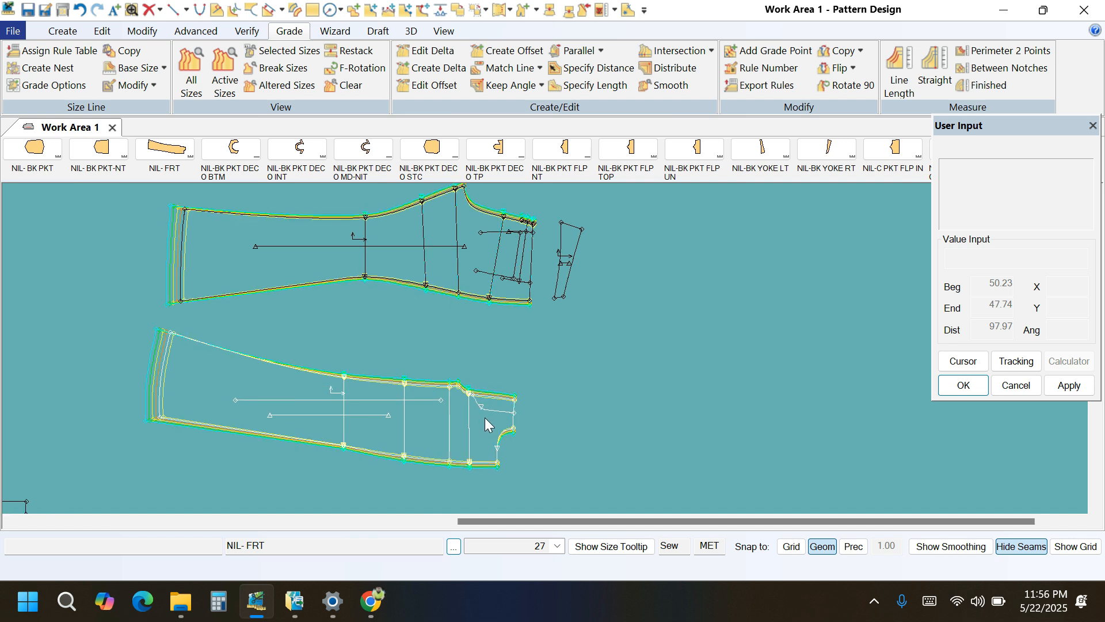
pyautogui.scroll(1, 482, 433)
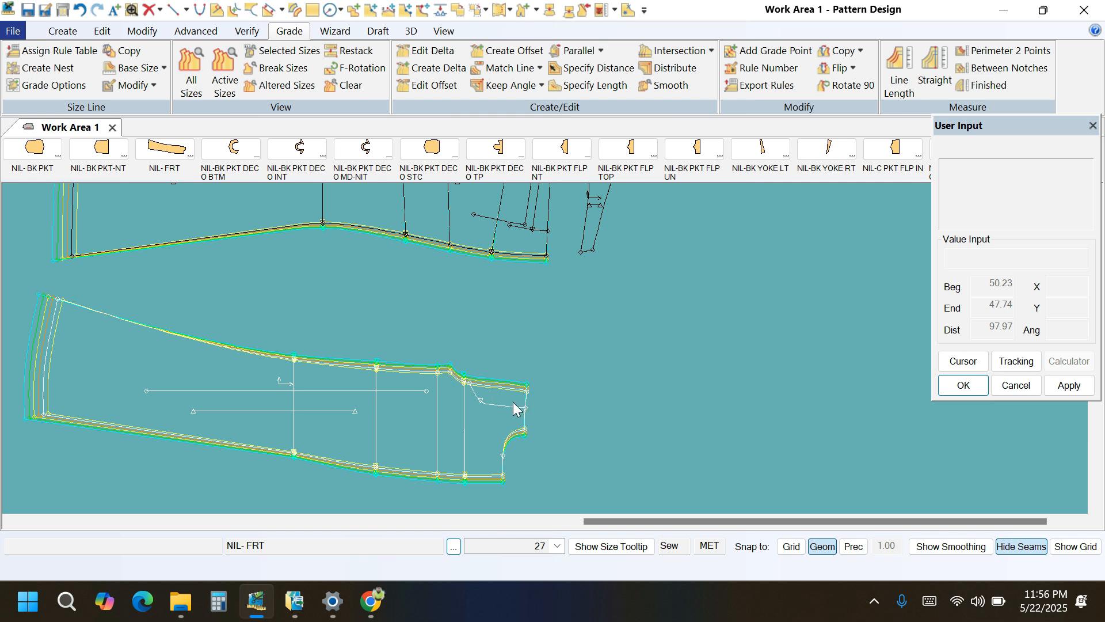
pyautogui.scroll(1, 454, 426)
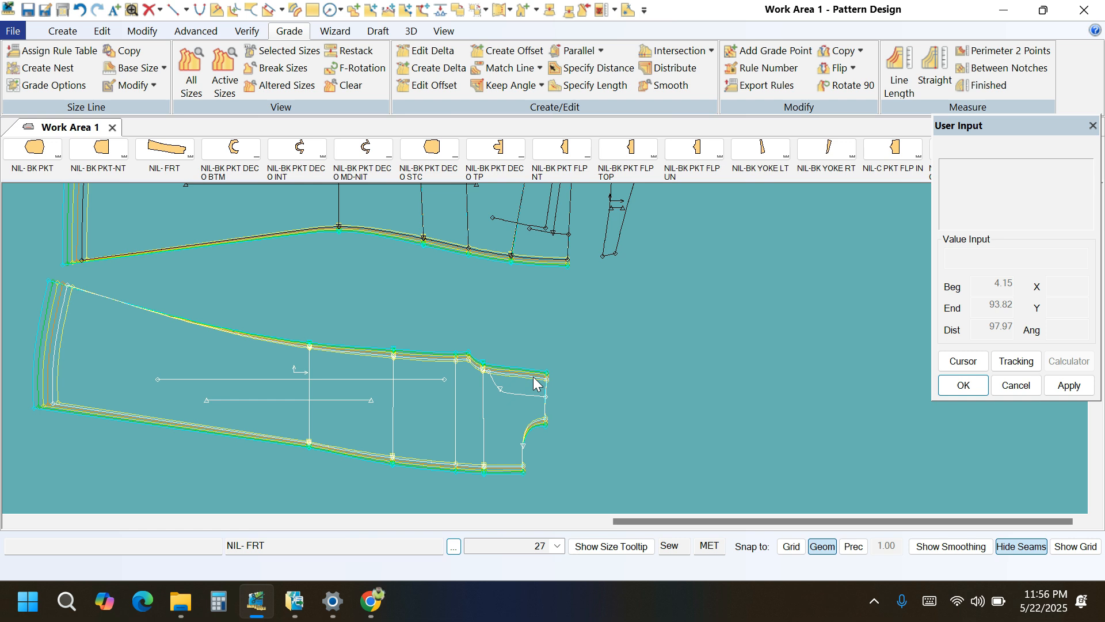
pyautogui.scroll(3, 535, 384)
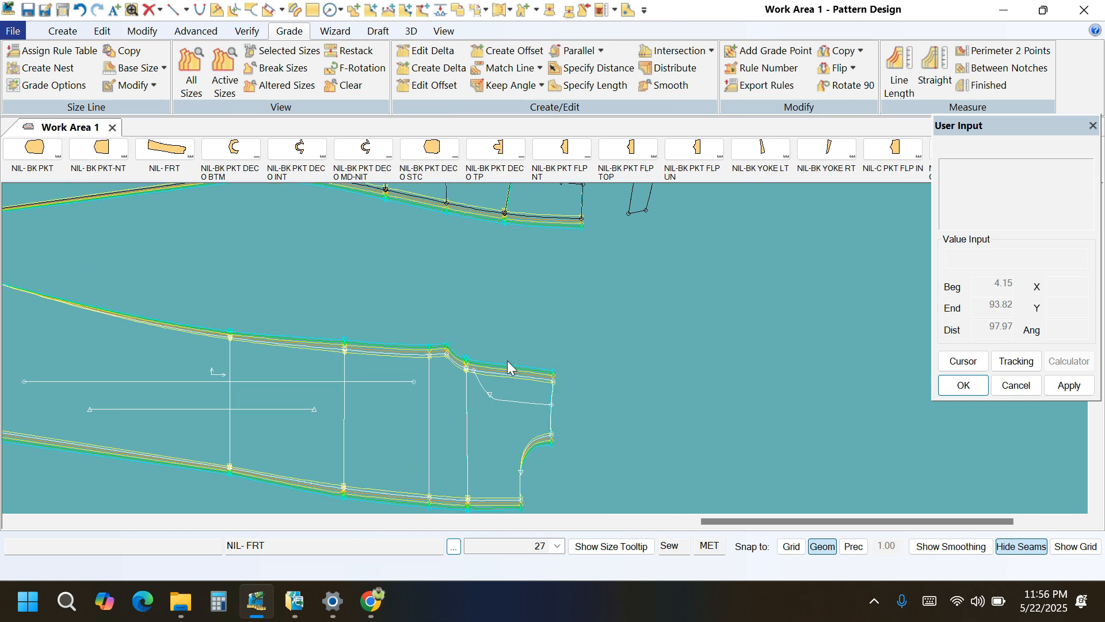
pyautogui.click(900, 75)
pyautogui.scroll(1, 478, 420)
pyautogui.scroll(1, 478, 421)
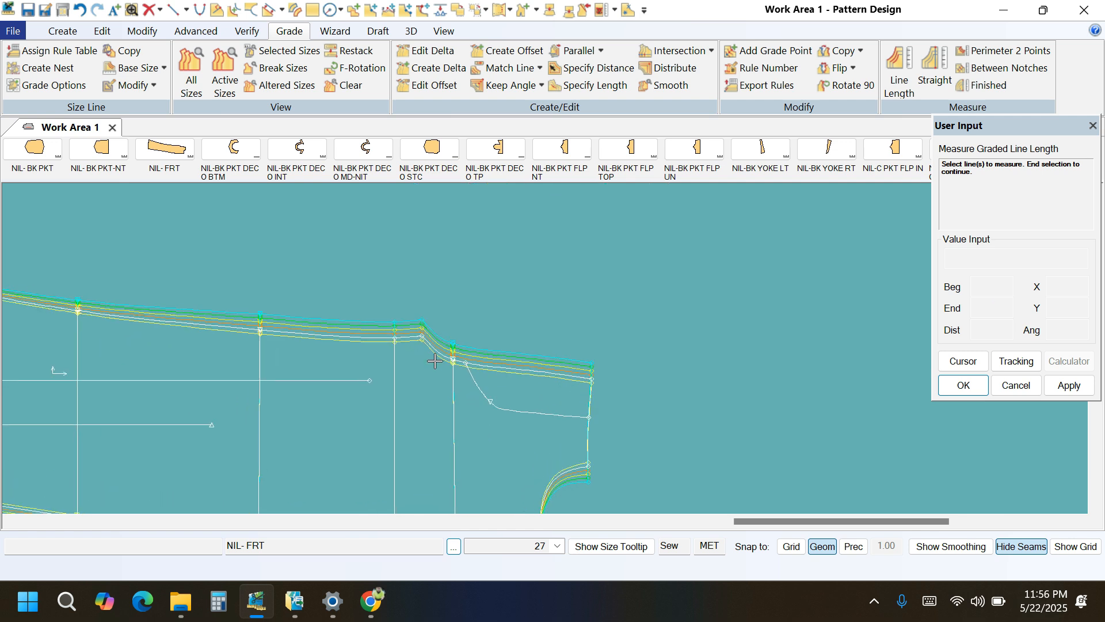
pyautogui.scroll(2, 455, 351)
pyautogui.scroll(1, 456, 340)
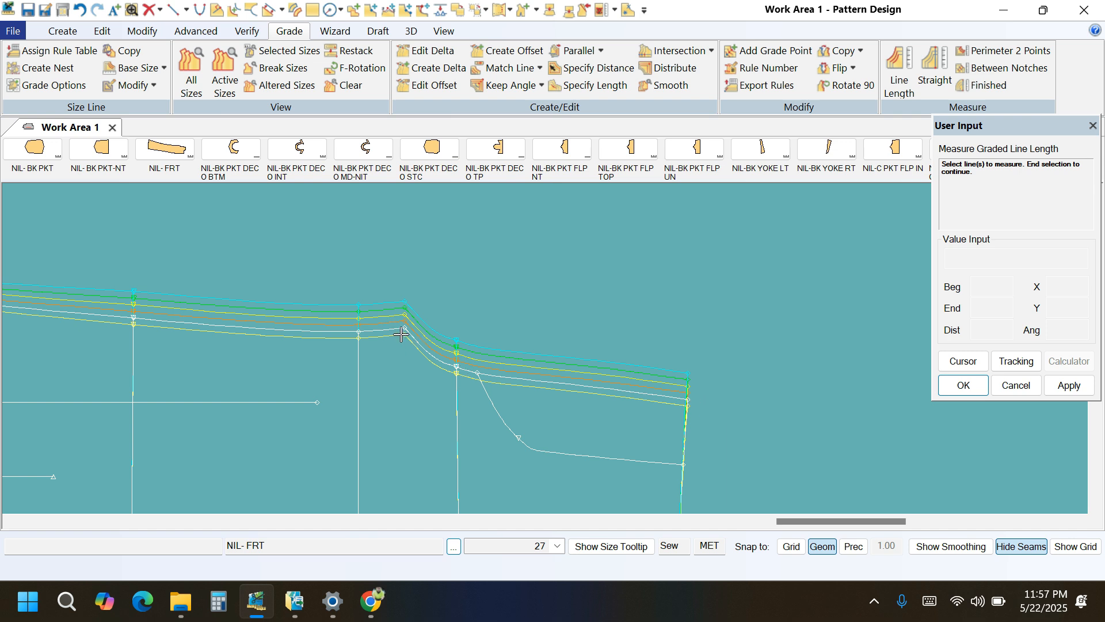
pyautogui.click(490, 374)
pyautogui.rightClick(513, 338)
pyautogui.click(513, 339)
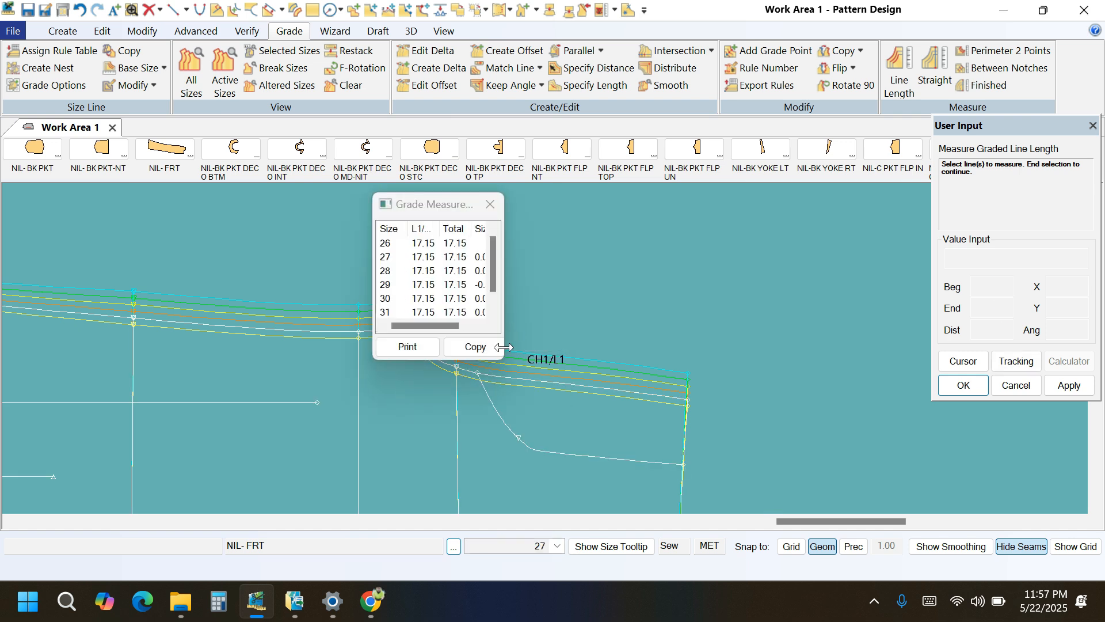
# Enlarge and reposition the Grade Measure Line results to examine the front rise length of every size, and close them.
pyautogui.moveTo(503, 358); pyautogui.dragTo(586, 418)
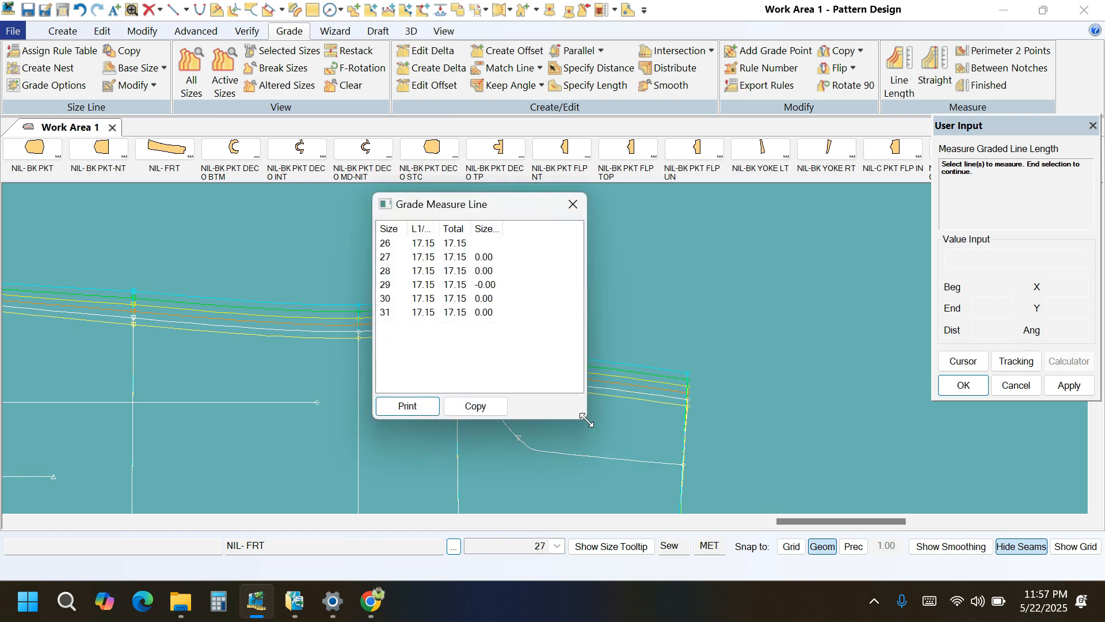
pyautogui.moveTo(504, 322); pyautogui.dragTo(315, 210)
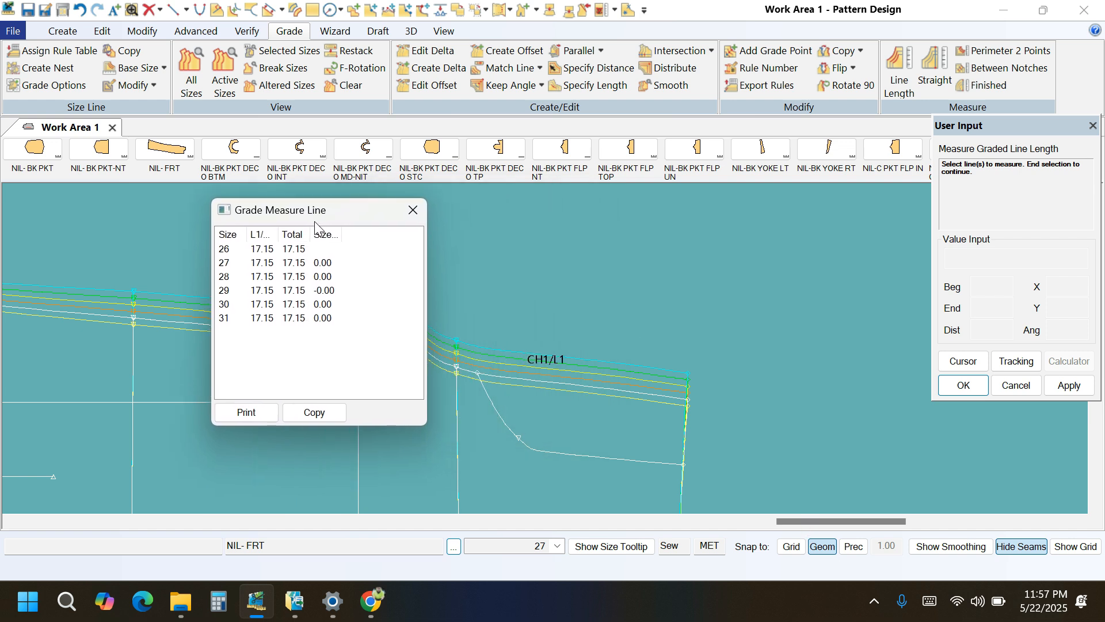
pyautogui.moveTo(341, 252); pyautogui.dragTo(311, 324)
pyautogui.moveTo(342, 337); pyautogui.dragTo(311, 257)
pyautogui.click(413, 210)
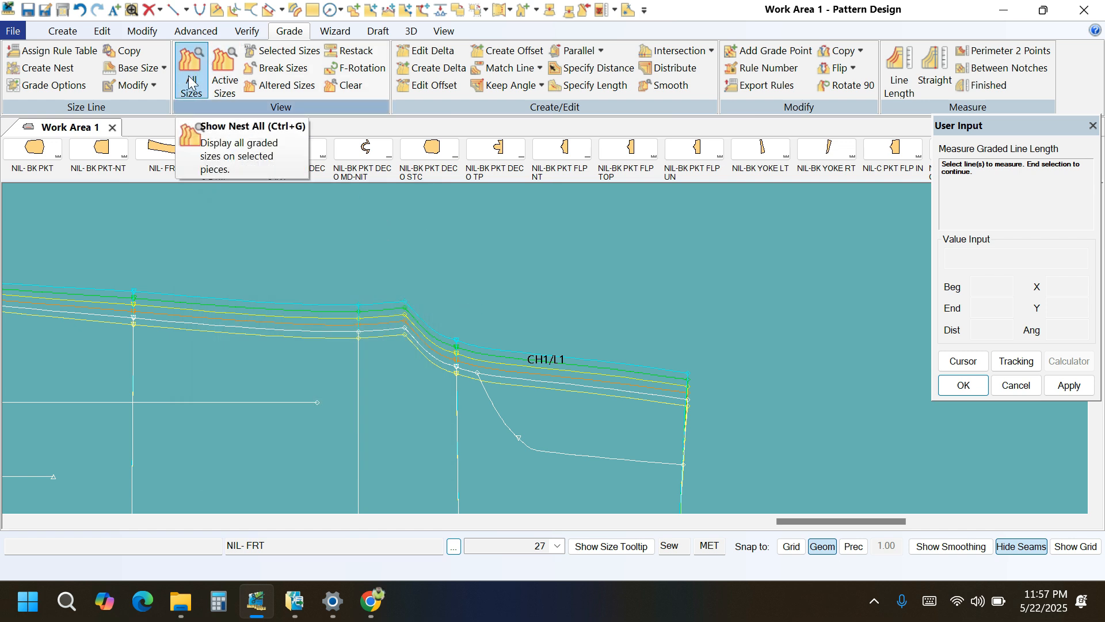
# Edit the delta of the front rise's waist end point on NIL- FRT, setting Delta X to 1.00 for all size breaks.
pyautogui.click(418, 55)
pyautogui.scroll(1, 601, 352)
pyautogui.scroll(2, 736, 436)
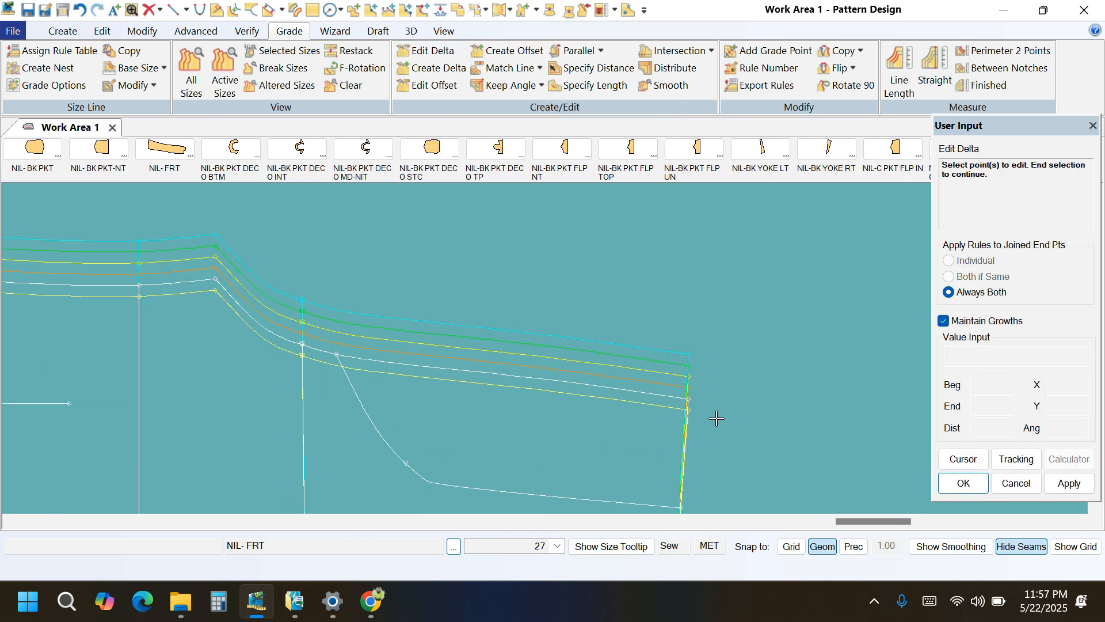
pyautogui.click(687, 398)
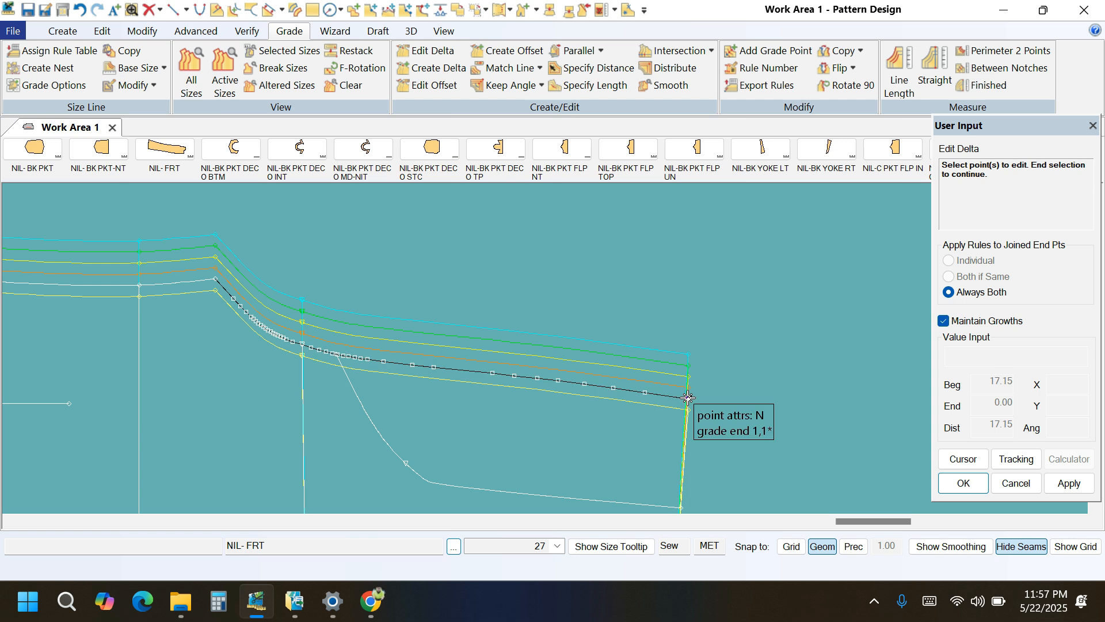
pyautogui.rightClick(755, 343)
pyautogui.click(755, 344)
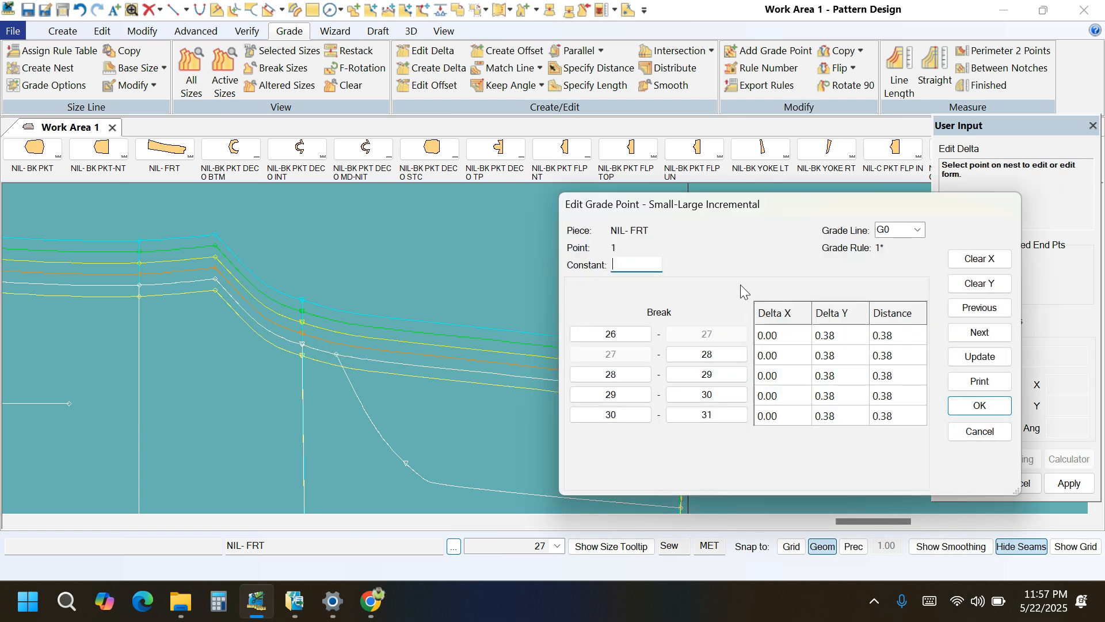
pyautogui.moveTo(834, 204); pyautogui.dragTo(334, 187)
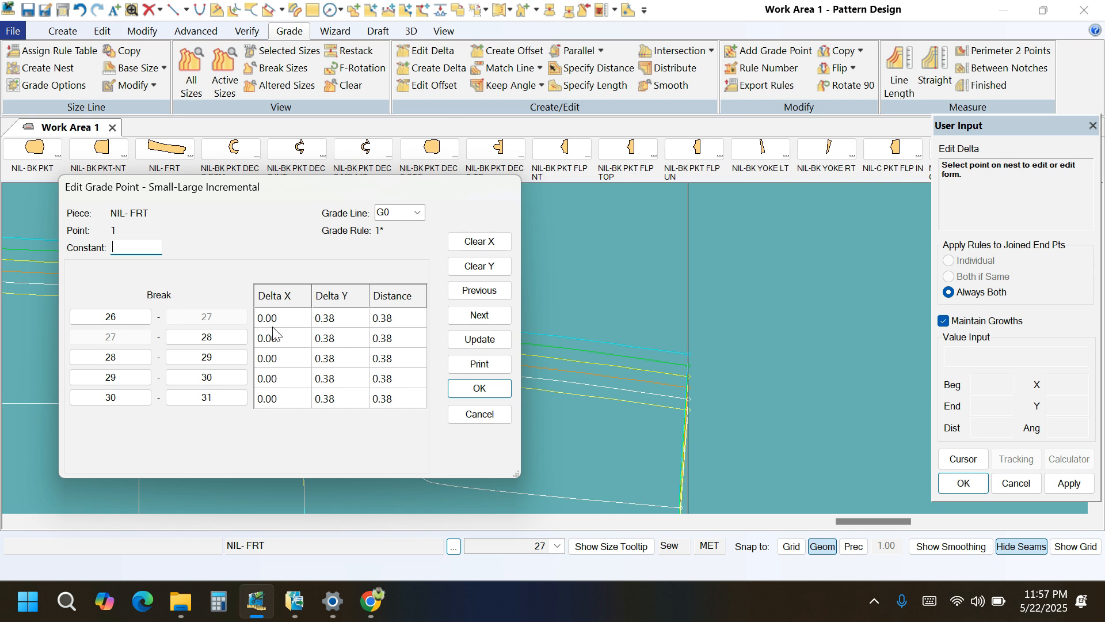
pyautogui.click(476, 243)
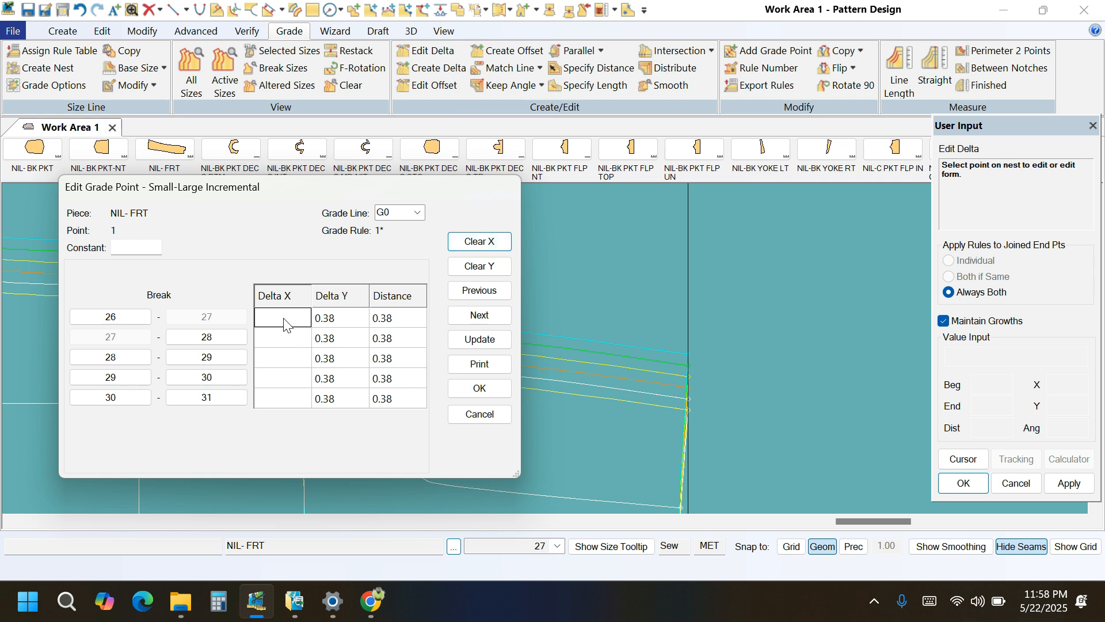
pyautogui.write('1')
pyautogui.click(480, 339)
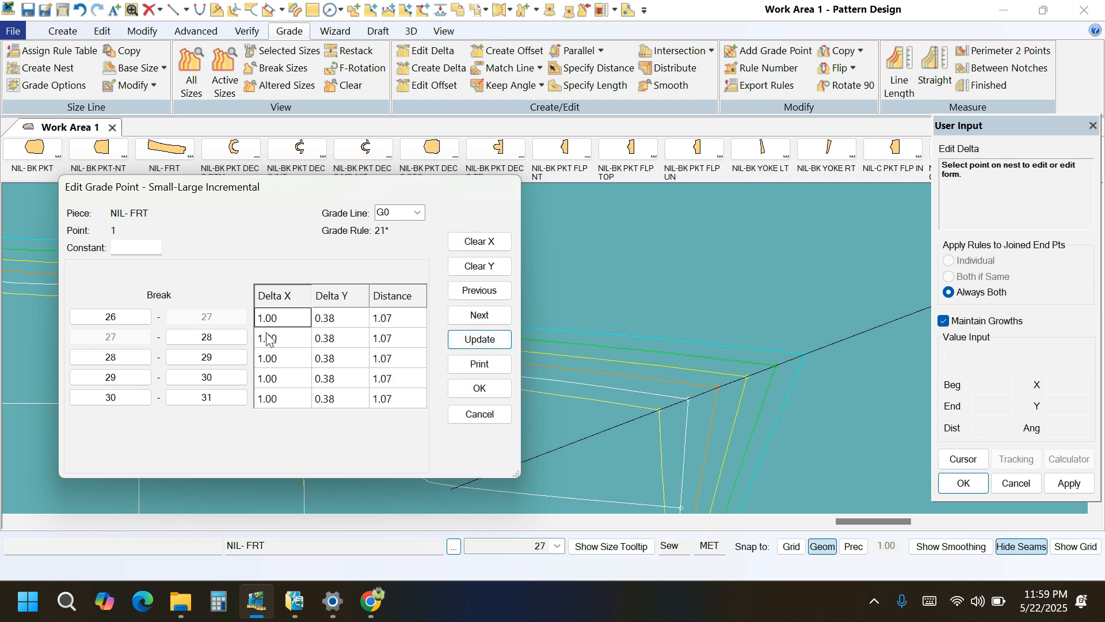
pyautogui.click(478, 388)
pyautogui.rightClick(517, 334)
pyautogui.click(517, 337)
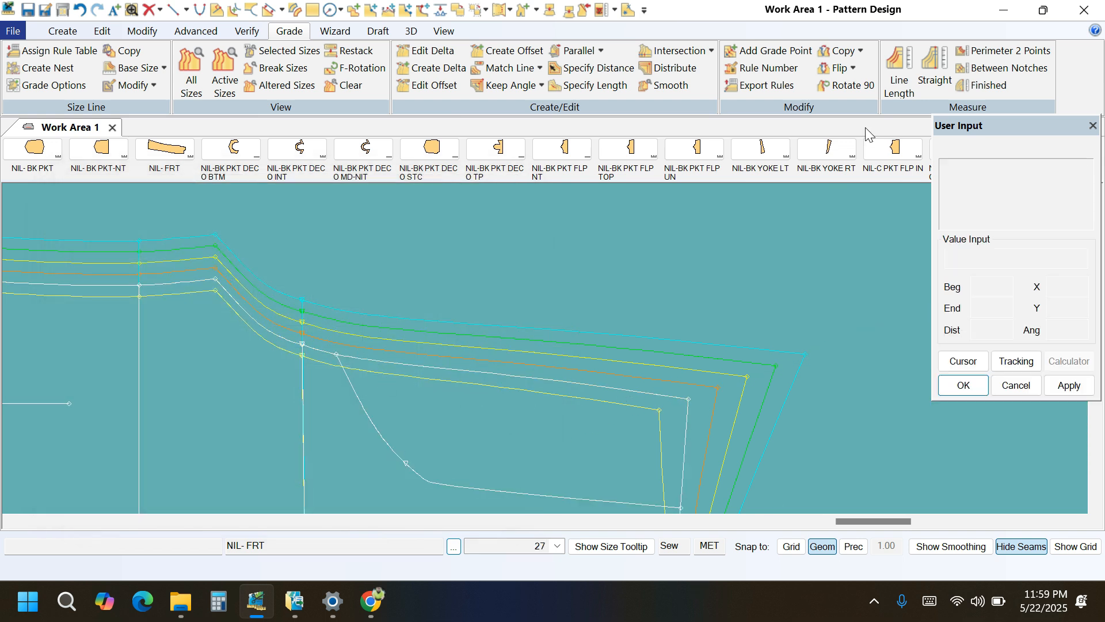
# Remeasure the graded front rise length and examine the difference between sizes with the 1.00 Delta X.
pyautogui.click(899, 72)
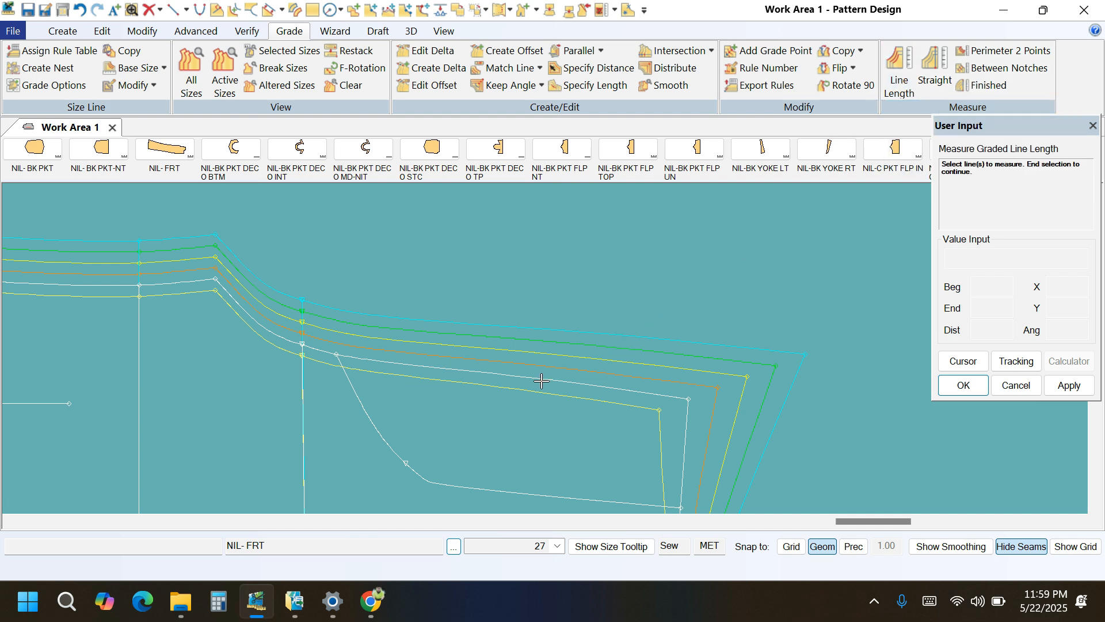
pyautogui.click(463, 374)
pyautogui.rightClick(506, 340)
pyautogui.click(507, 342)
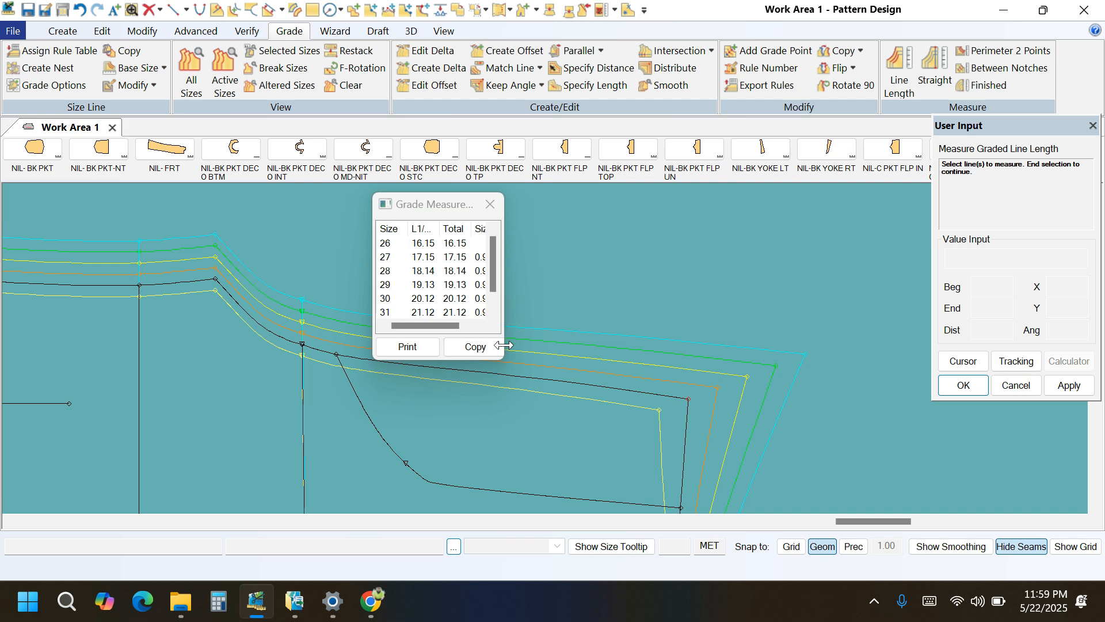
pyautogui.moveTo(503, 359); pyautogui.dragTo(555, 396)
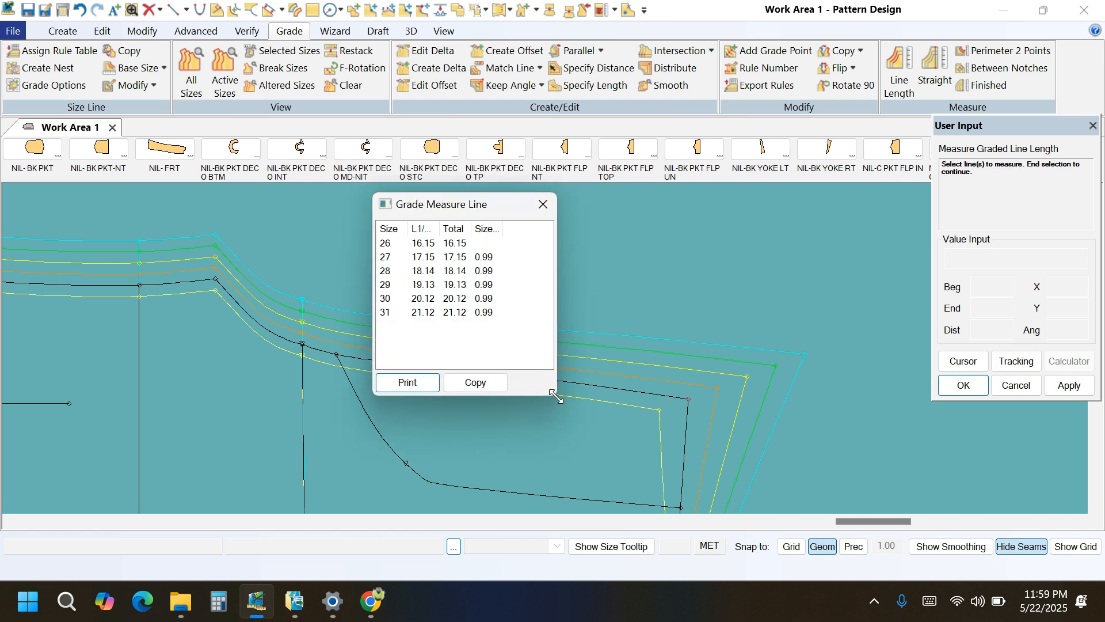
pyautogui.moveTo(505, 335); pyautogui.dragTo(468, 253)
pyautogui.click(542, 204)
# Set Delta X of the front rise's waist end point to 1.01 for all size breaks.
pyautogui.click(426, 51)
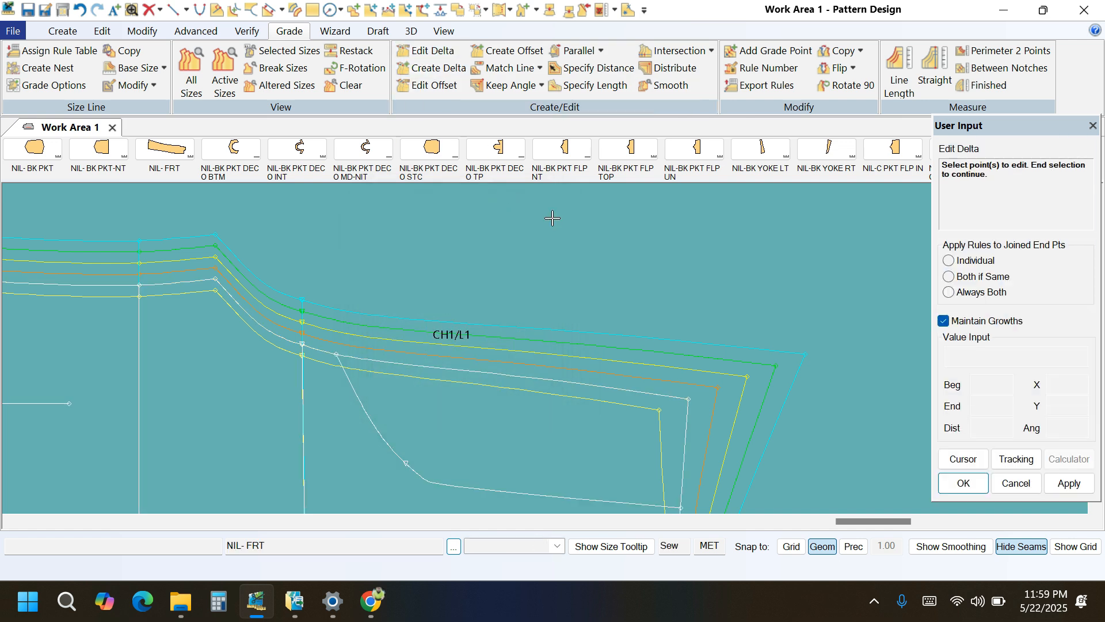
pyautogui.click(691, 399)
pyautogui.rightClick(688, 336)
pyautogui.click(688, 337)
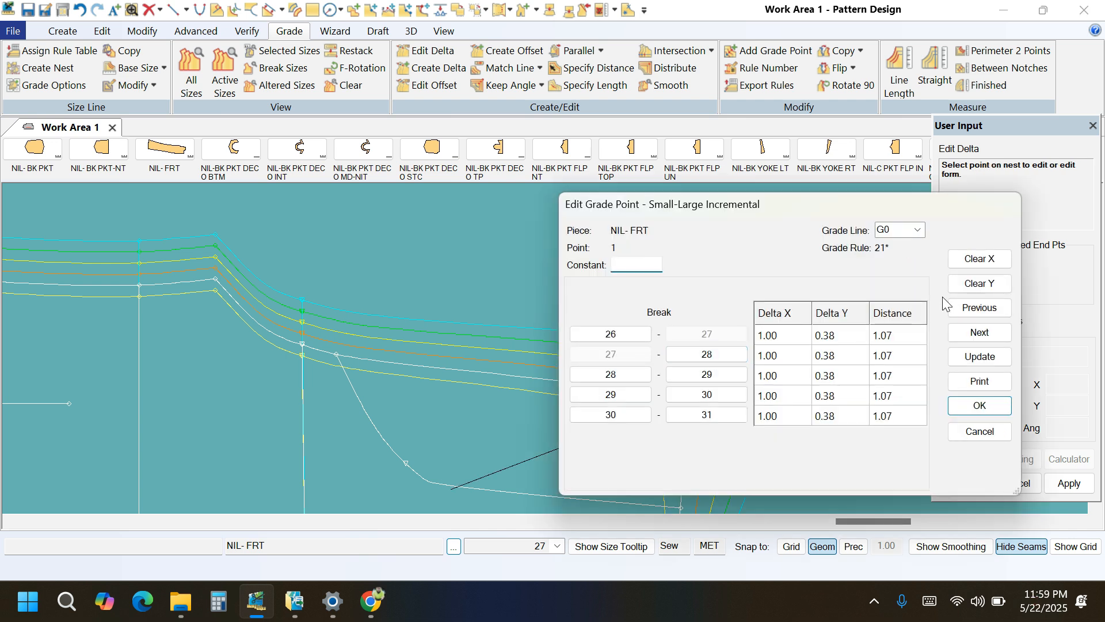
pyautogui.click(973, 264)
pyautogui.click(974, 263)
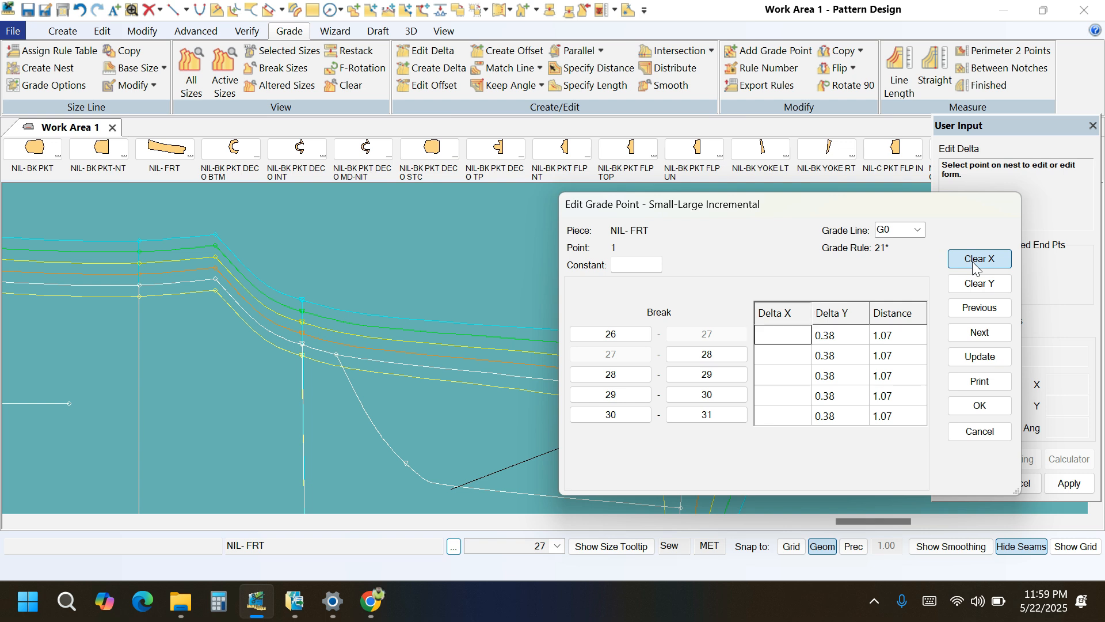
pyautogui.write('1.01')
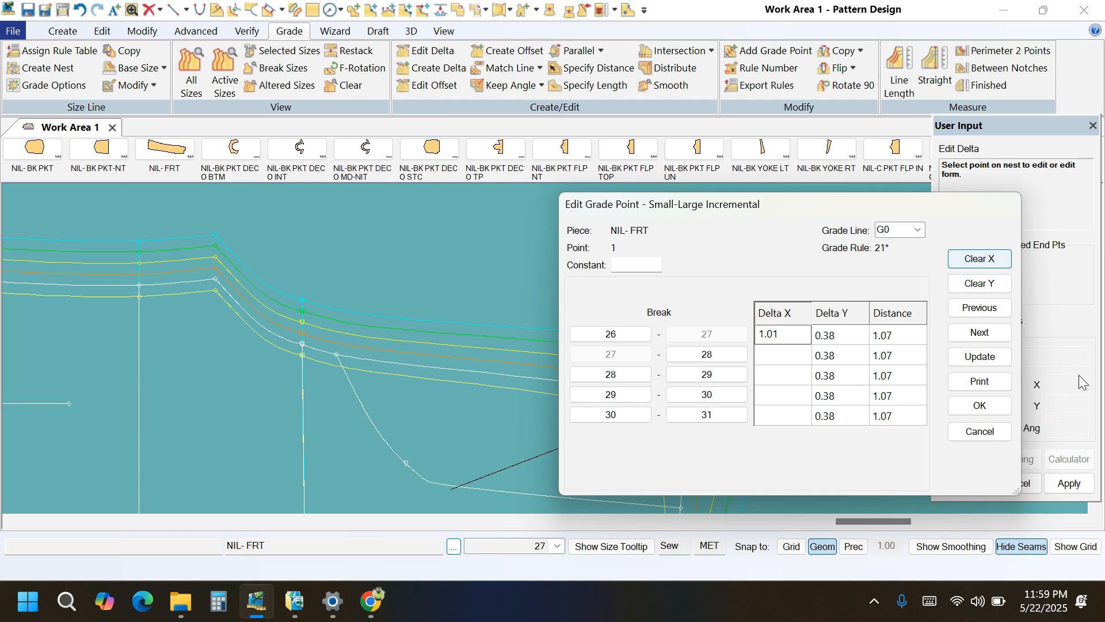
pyautogui.click(980, 357)
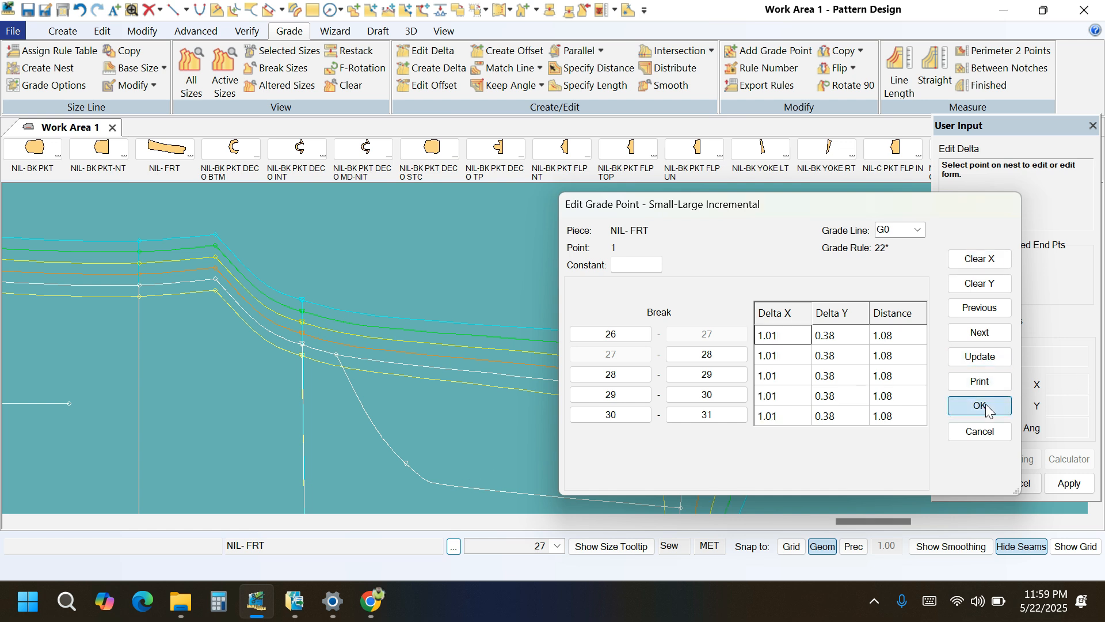
pyautogui.click(986, 411)
# Measure the graded front rise length again to check the size-to-size growth with the 1.01 Delta X.
pyautogui.click(898, 66)
pyautogui.click(547, 360)
pyautogui.rightClick(552, 322)
pyautogui.click(553, 321)
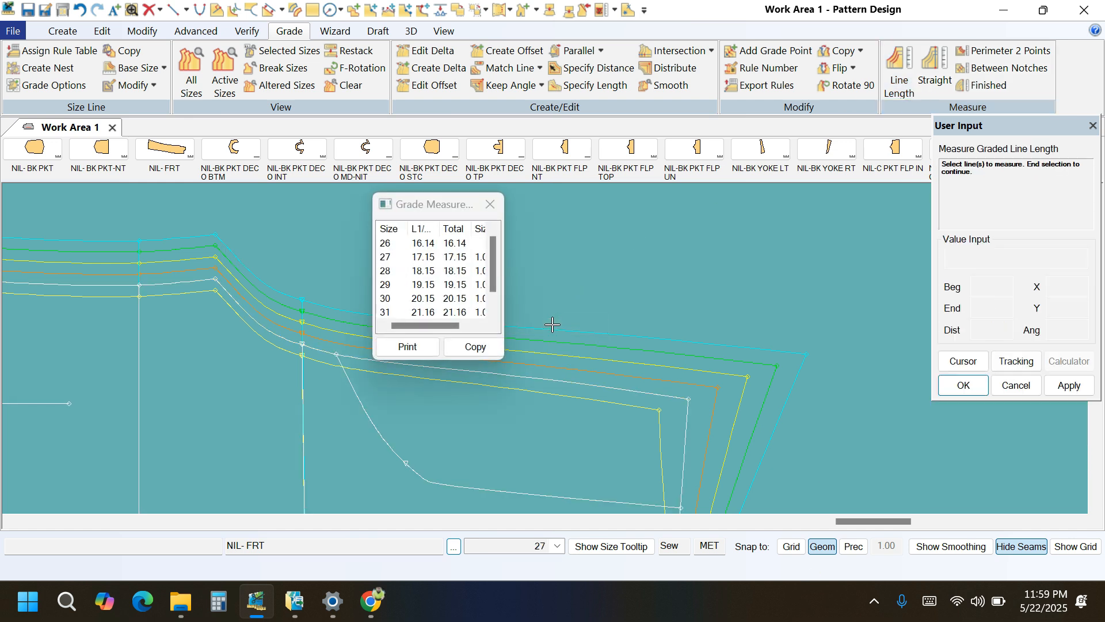
pyautogui.moveTo(506, 362); pyautogui.dragTo(562, 403)
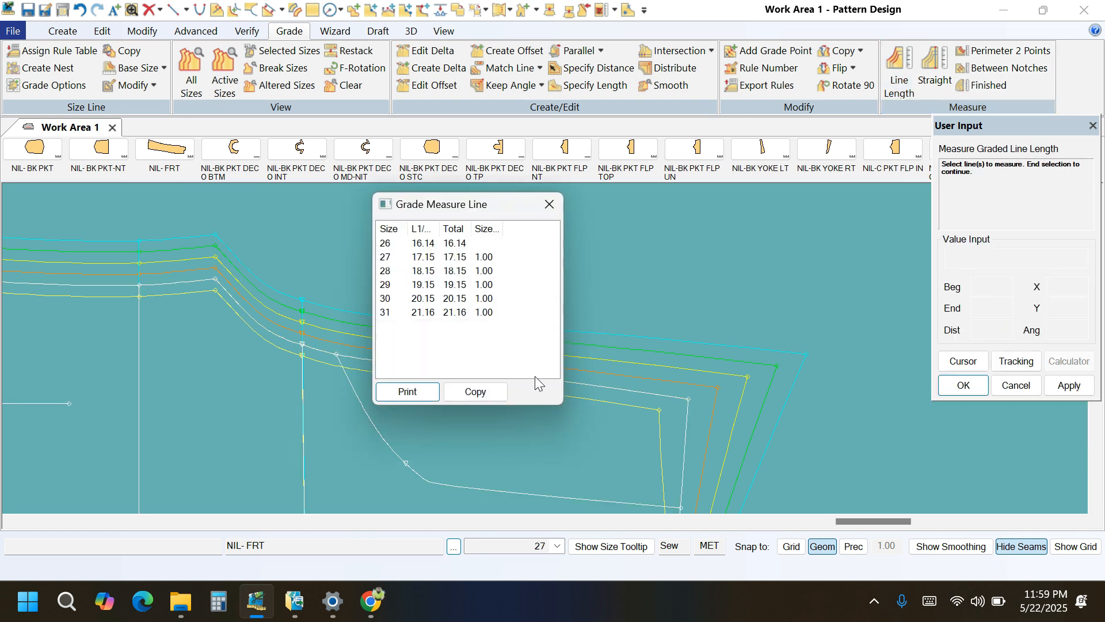
pyautogui.moveTo(525, 347); pyautogui.dragTo(471, 245)
pyautogui.rightClick(609, 254)
pyautogui.click(609, 254)
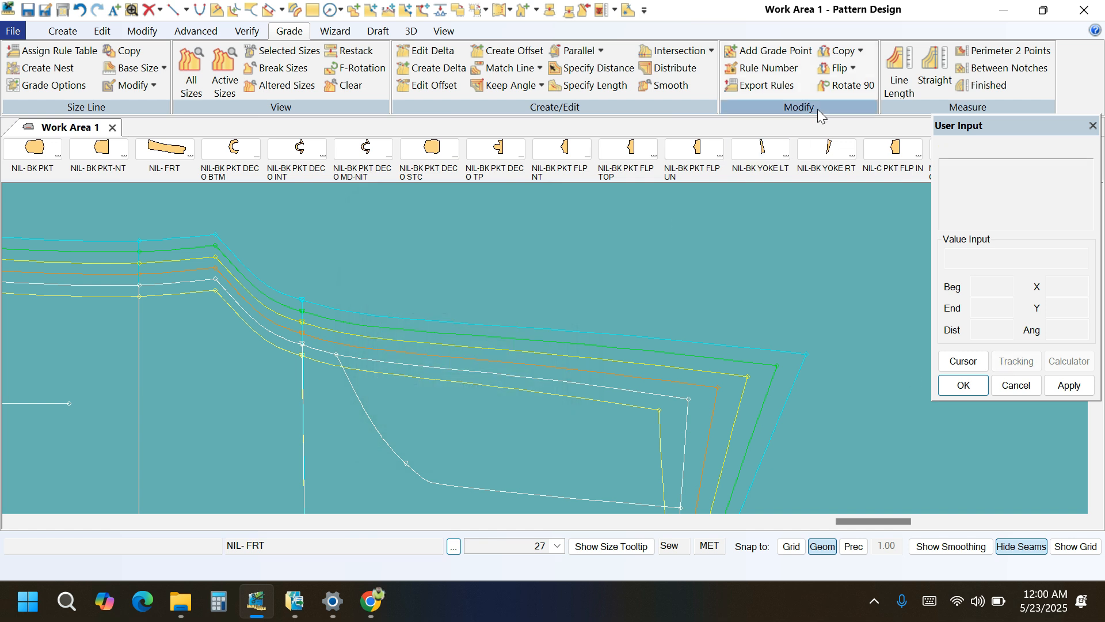
# Copy the X rule from the front rise's waist end point to the waistline's pocket-opening point and the top of the side seam on NIL- FRT.
pyautogui.click(861, 52)
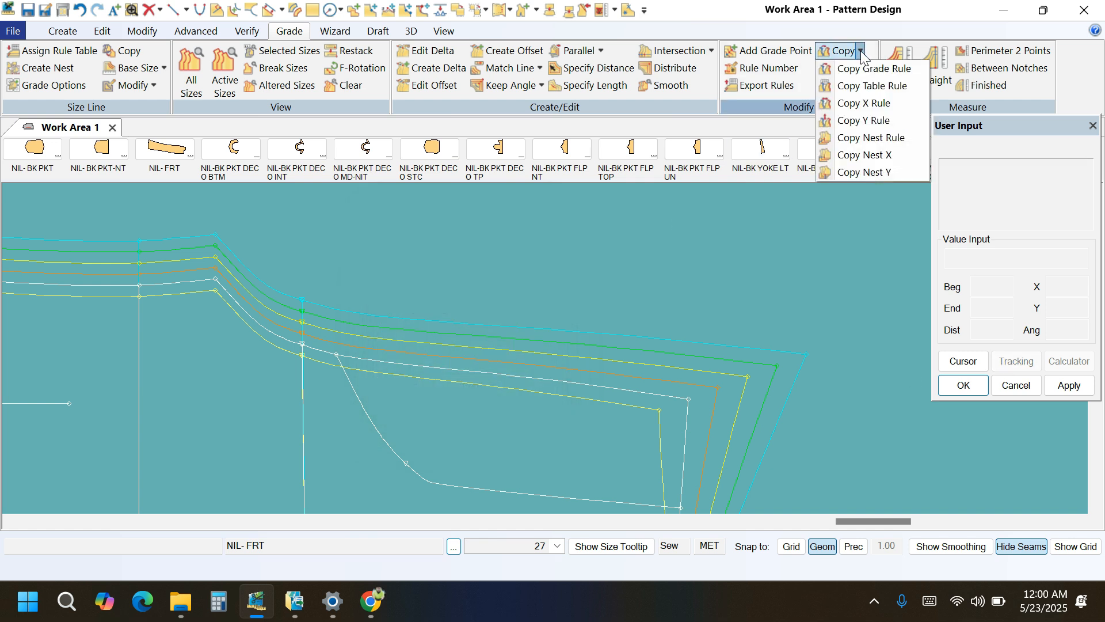
pyautogui.click(860, 104)
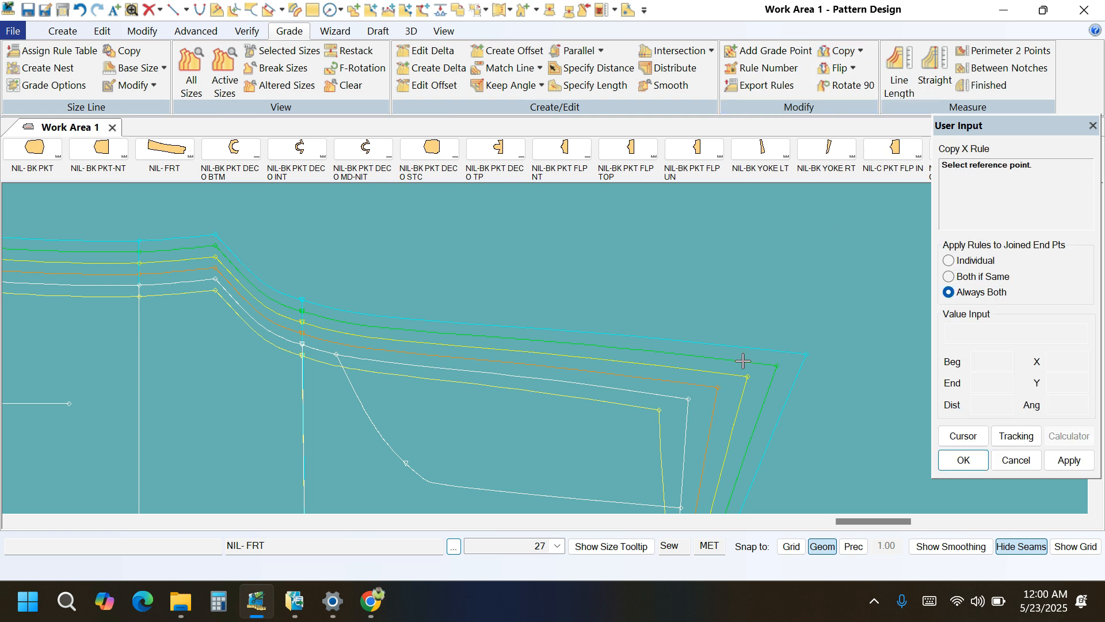
pyautogui.click(686, 399)
pyautogui.scroll(-2, 688, 399)
pyautogui.scroll(-4, 501, 335)
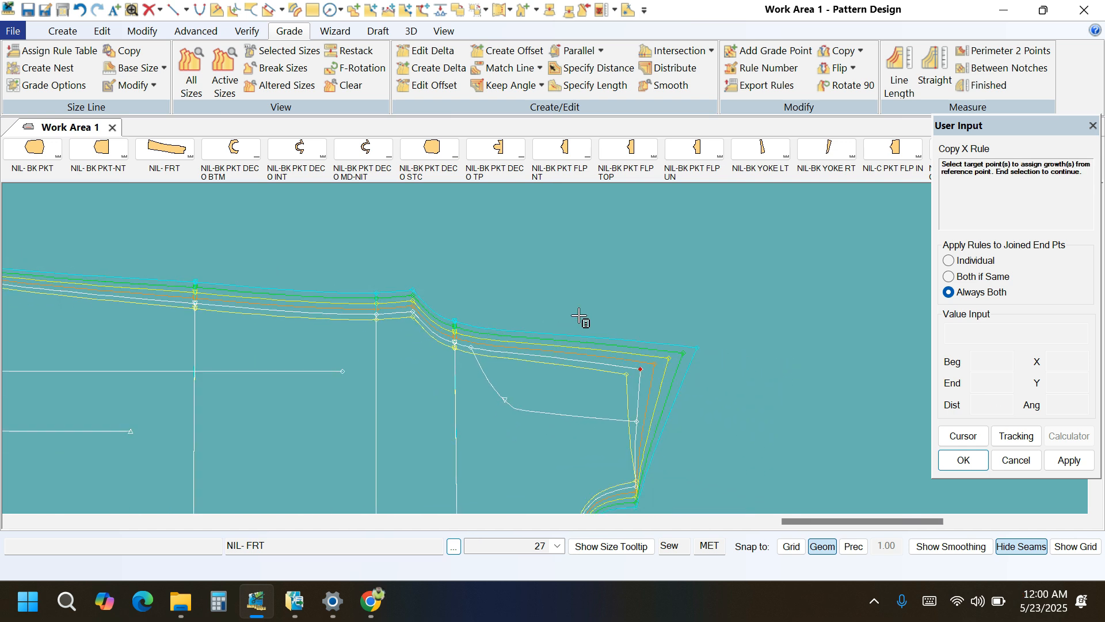
pyautogui.scroll(1, 598, 429)
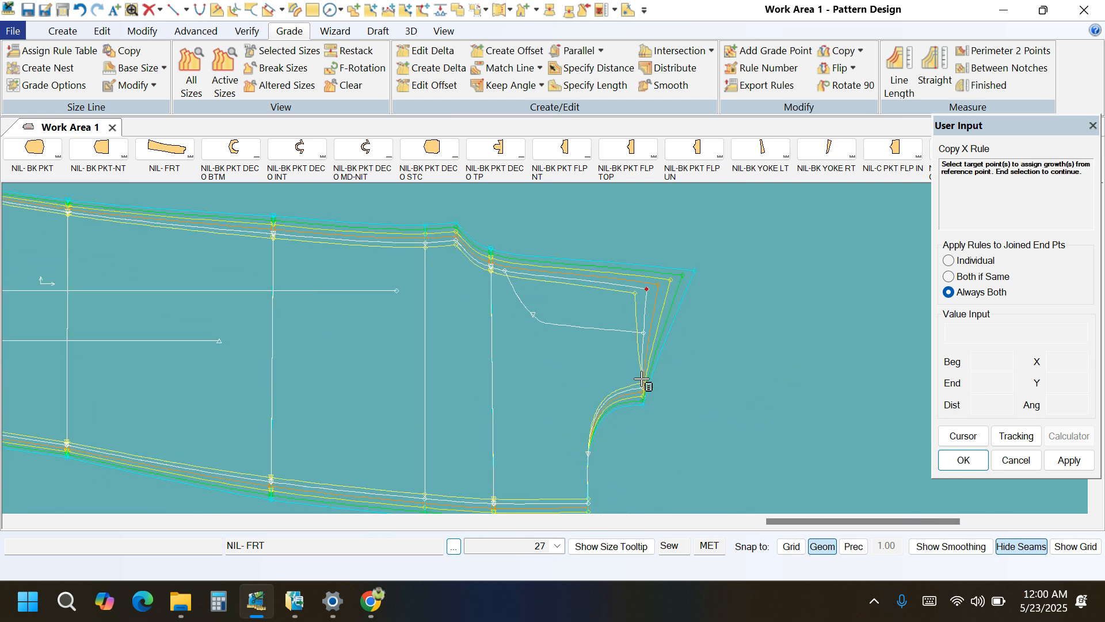
pyautogui.click(644, 391)
pyautogui.scroll(-2, 720, 308)
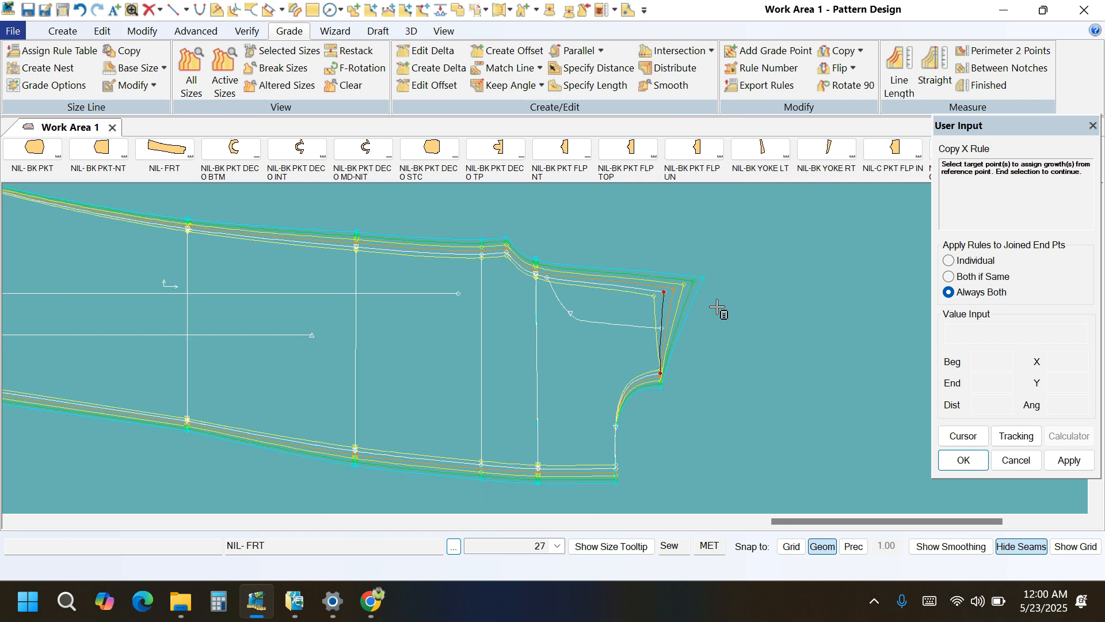
pyautogui.click(627, 455)
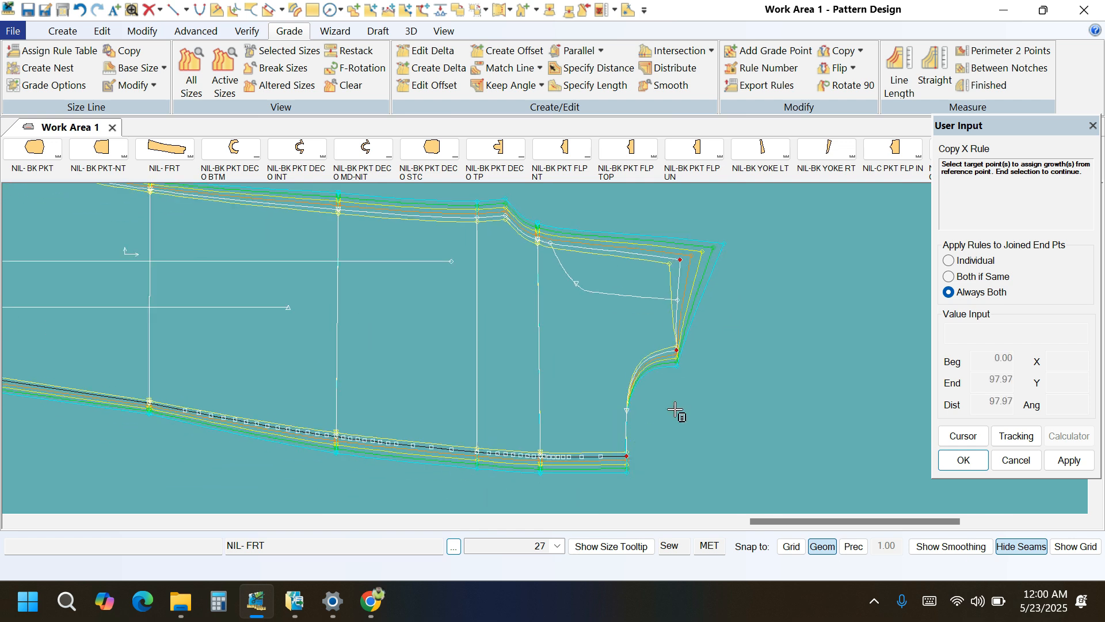
pyautogui.rightClick(760, 353)
pyautogui.click(755, 106)
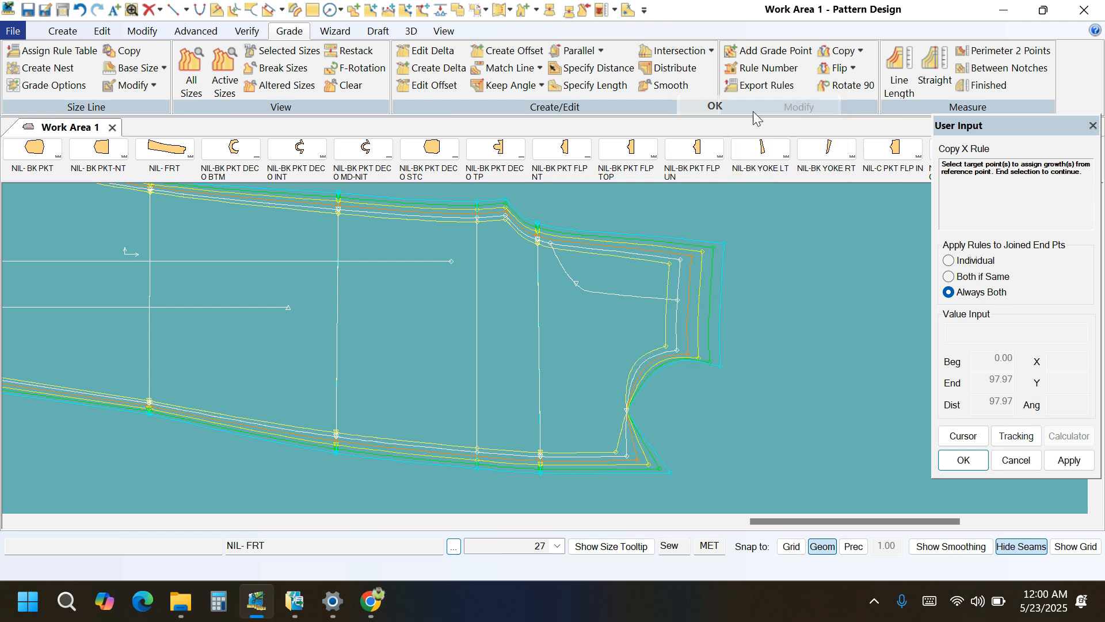
# Copy the X rule from the top of the side seam on NIL- FRT to the grade point on the pocket-opening curve.
pyautogui.scroll(1, 614, 416)
pyautogui.scroll(2, 614, 416)
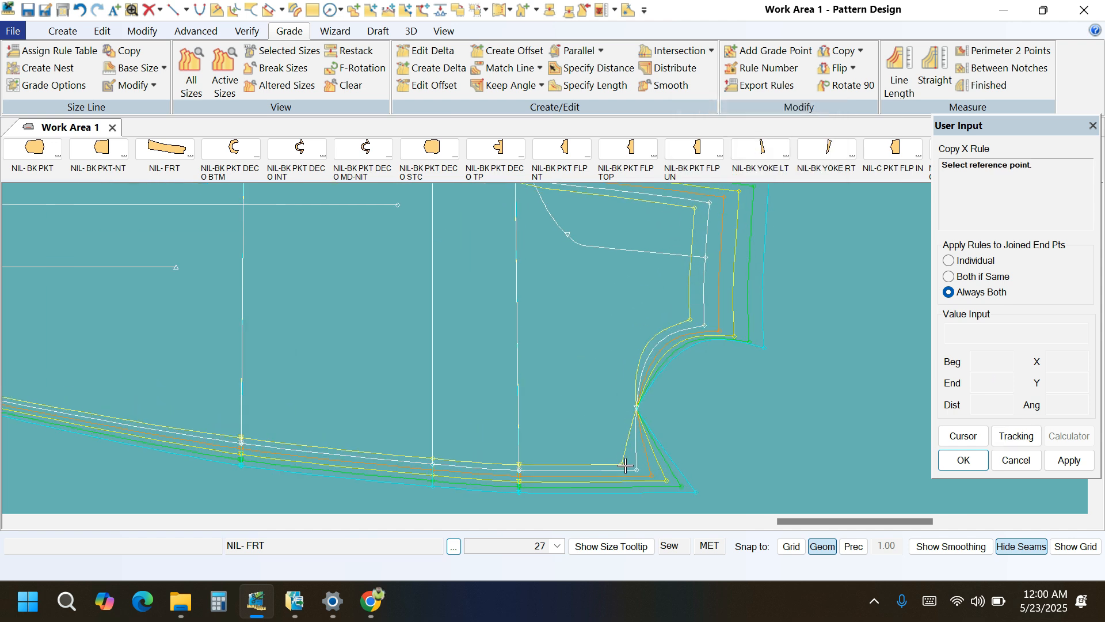
pyautogui.click(636, 489)
pyautogui.scroll(1, 637, 416)
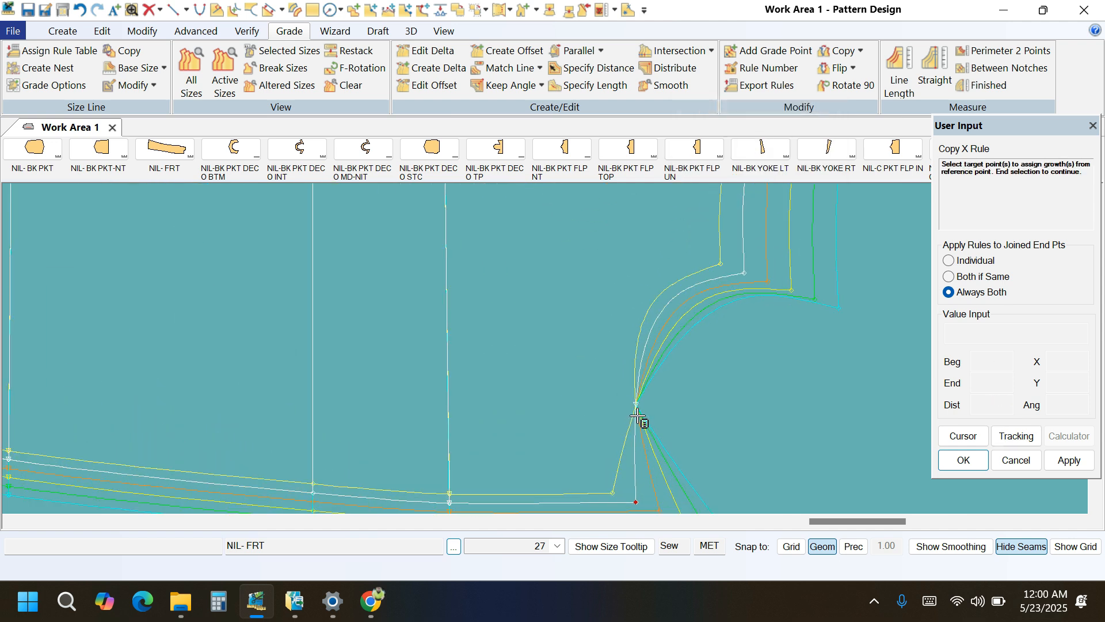
pyautogui.click(638, 410)
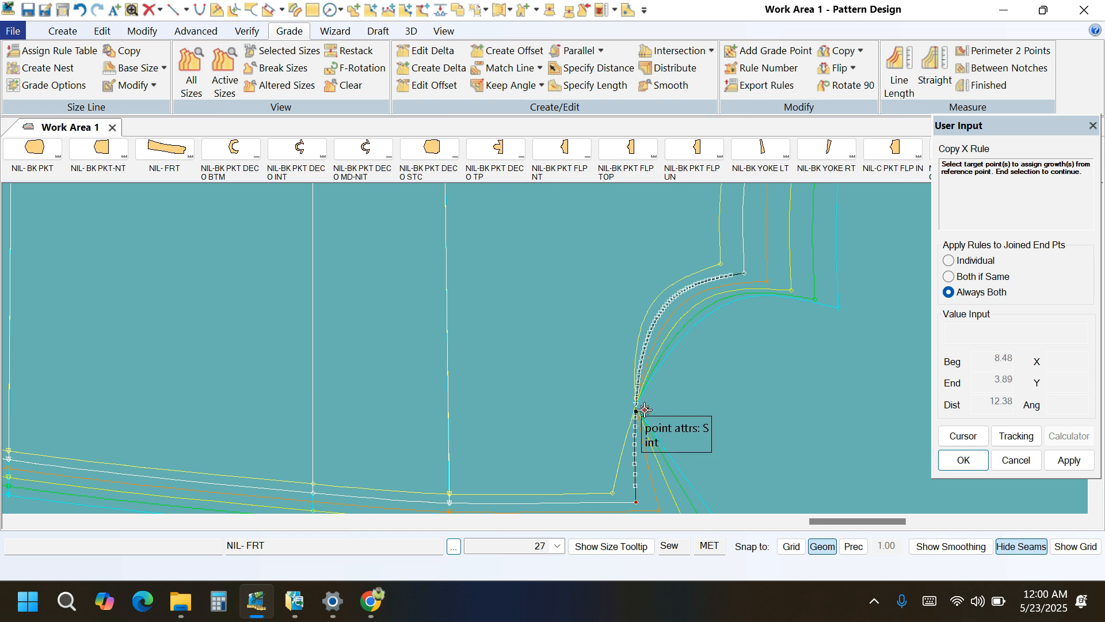
pyautogui.rightClick(745, 362)
pyautogui.click(743, 114)
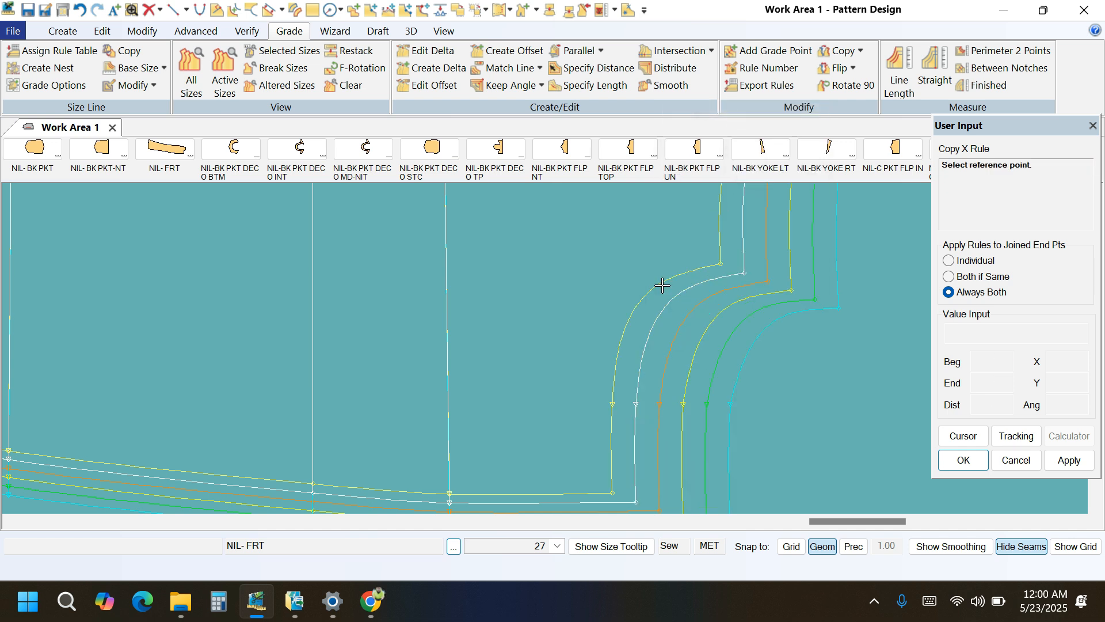
# Move the NIL-BK YOKE RT piece away from the trouser pieces and place NIL- BK RT closer to the front piece.
pyautogui.scroll(-3, 619, 462)
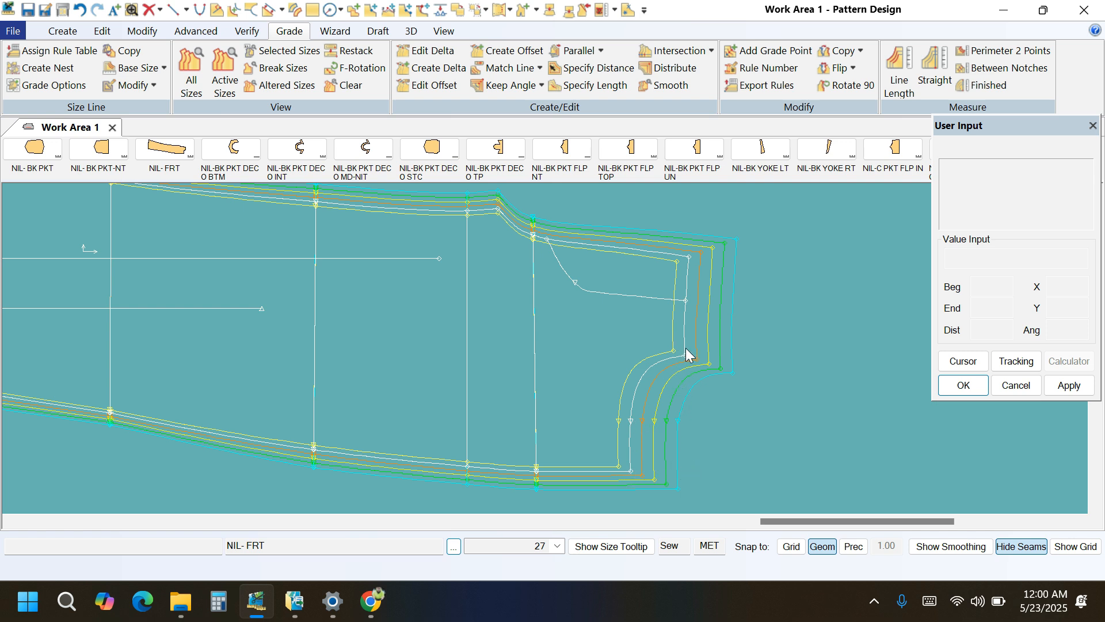
pyautogui.scroll(-5, 618, 479)
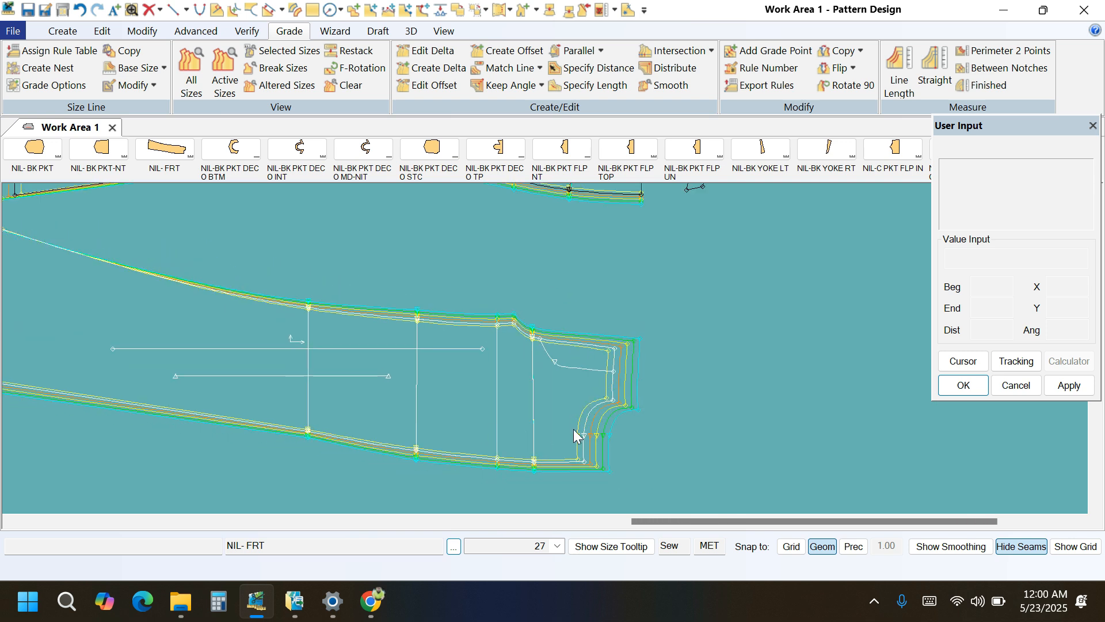
pyautogui.scroll(-4, 575, 437)
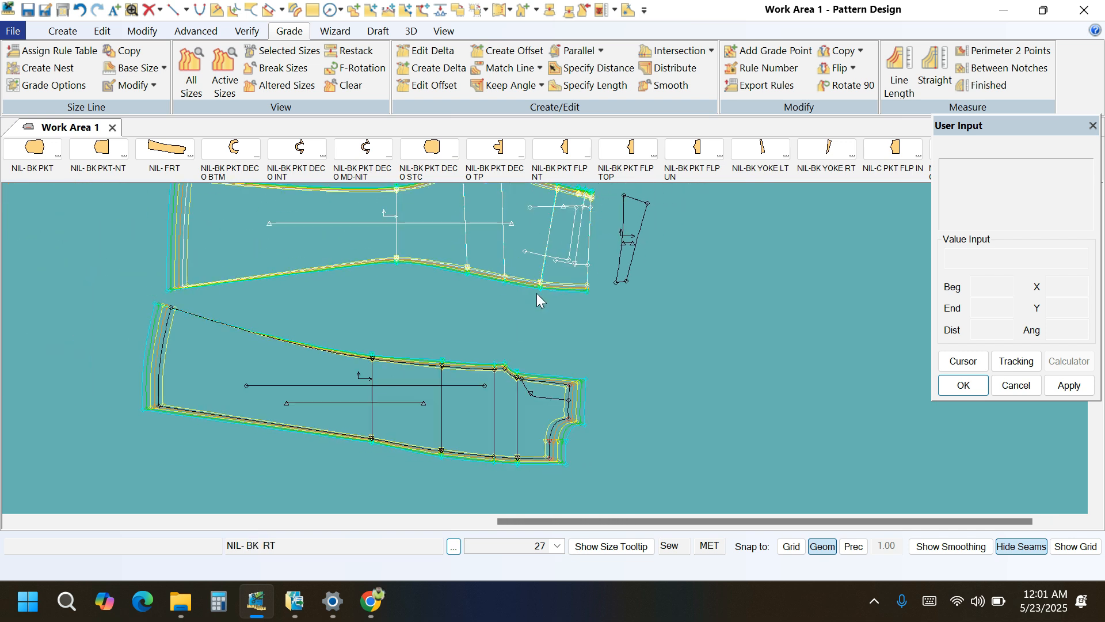
pyautogui.moveTo(624, 250); pyautogui.dragTo(720, 288)
pyautogui.moveTo(575, 265); pyautogui.dragTo(569, 294)
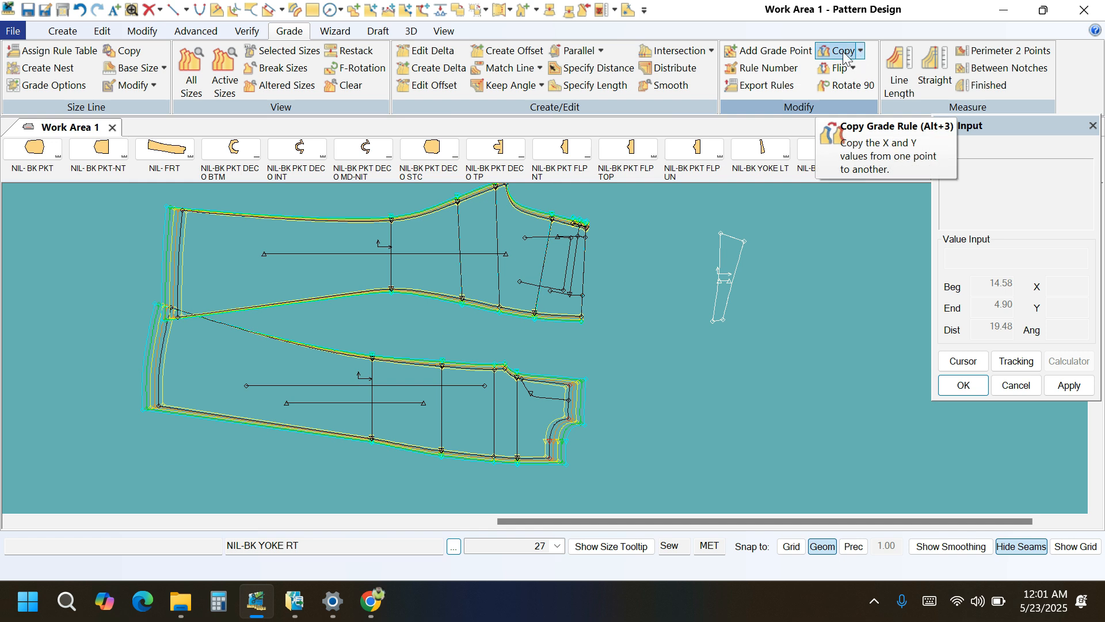
# Copy the X rule from the front rise's waist end point to the waist end of the side seam on NIL- BK RT.
pyautogui.click(861, 50)
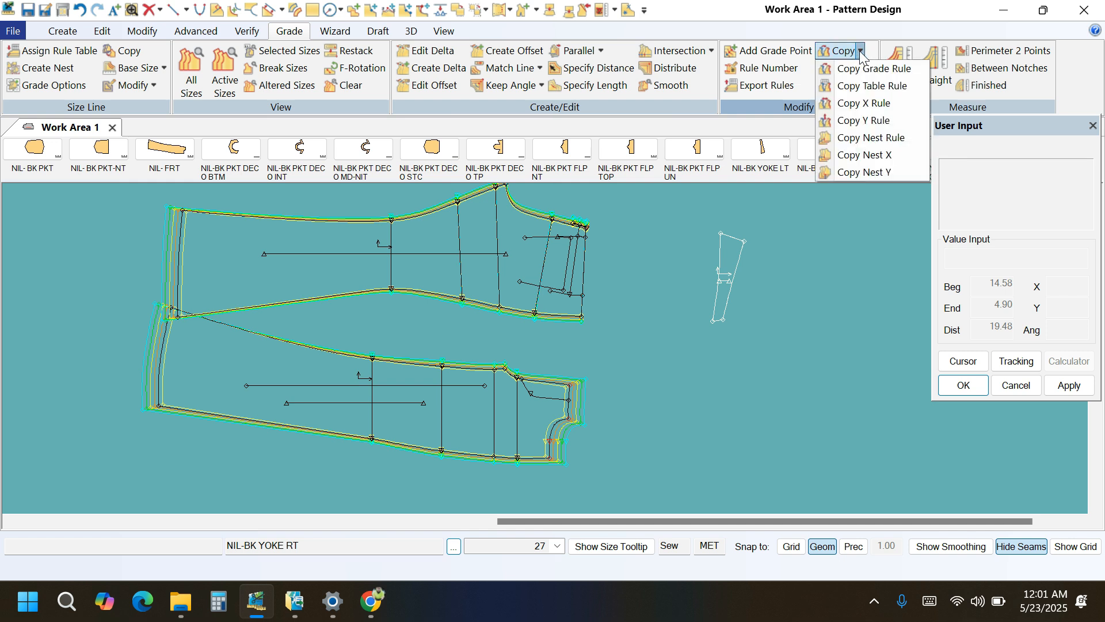
pyautogui.click(852, 104)
pyautogui.scroll(2, 567, 368)
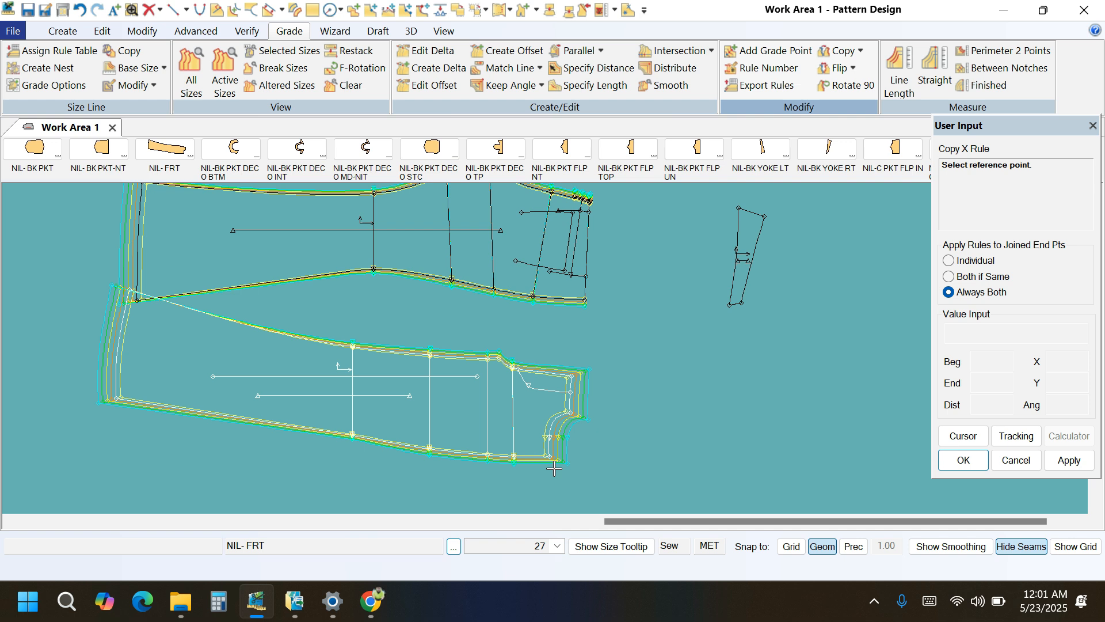
pyautogui.click(573, 364)
pyautogui.scroll(2, 579, 345)
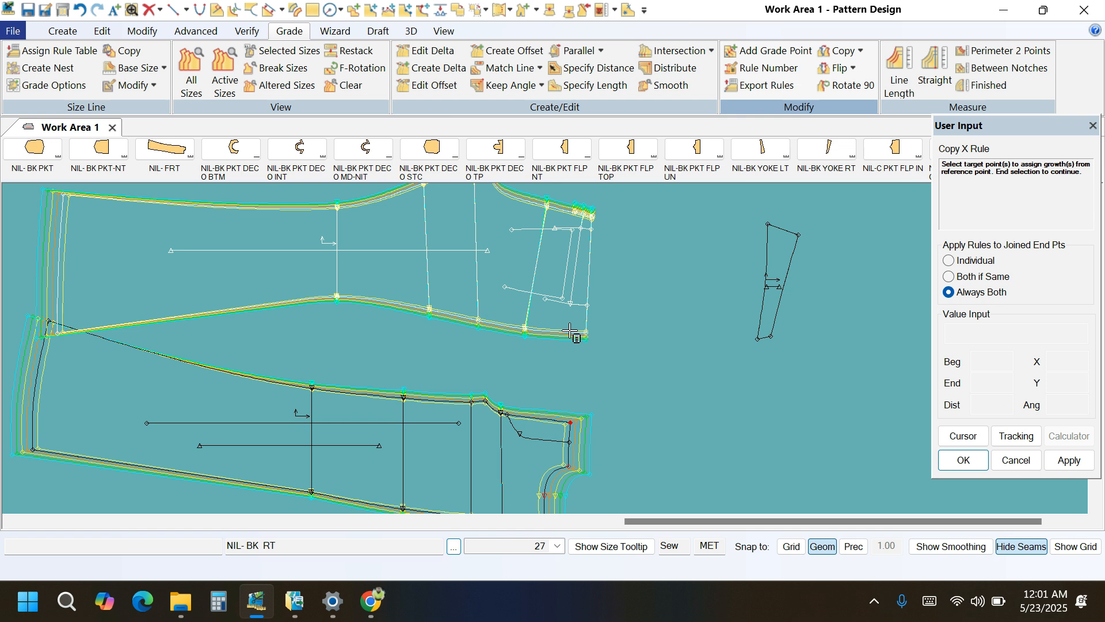
pyautogui.click(585, 332)
pyautogui.rightClick(654, 310)
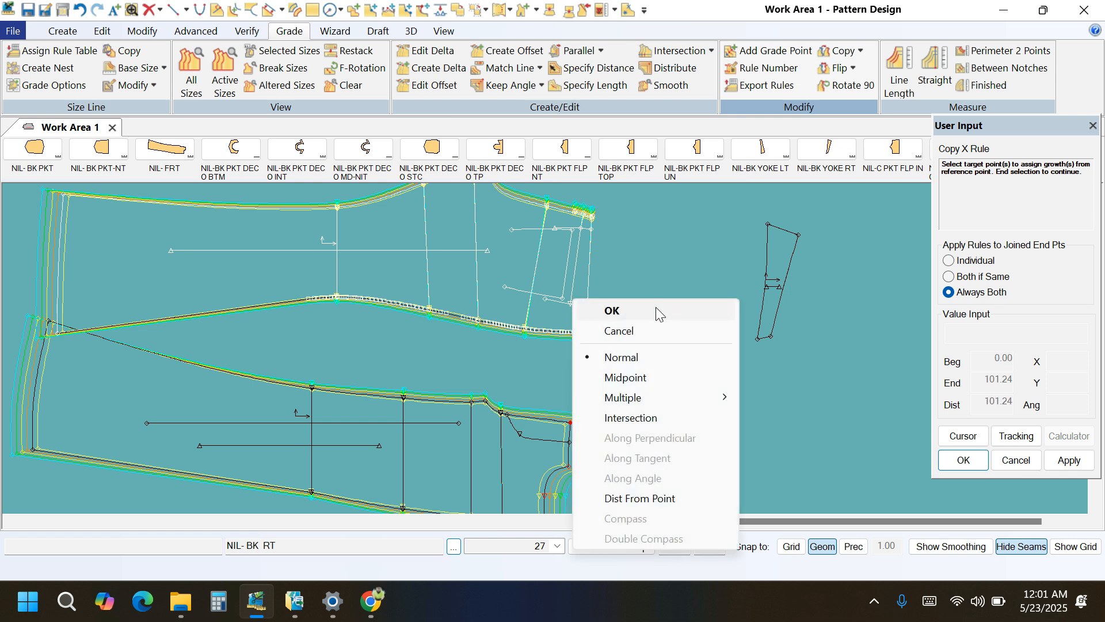
pyautogui.click(656, 311)
pyautogui.scroll(-2, 611, 318)
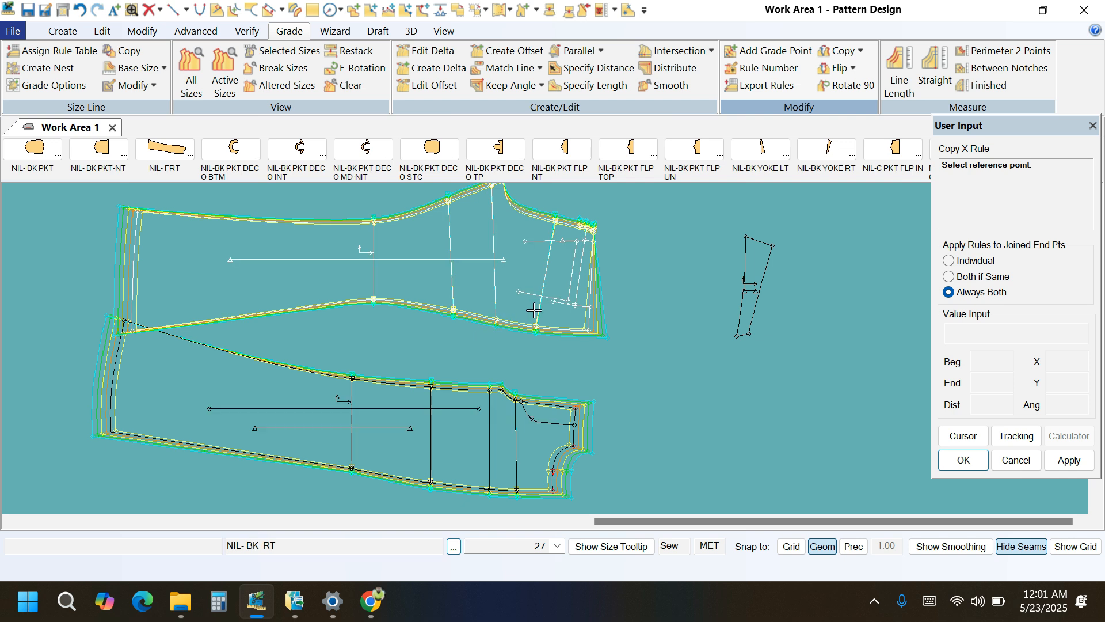
pyautogui.press('Escape')
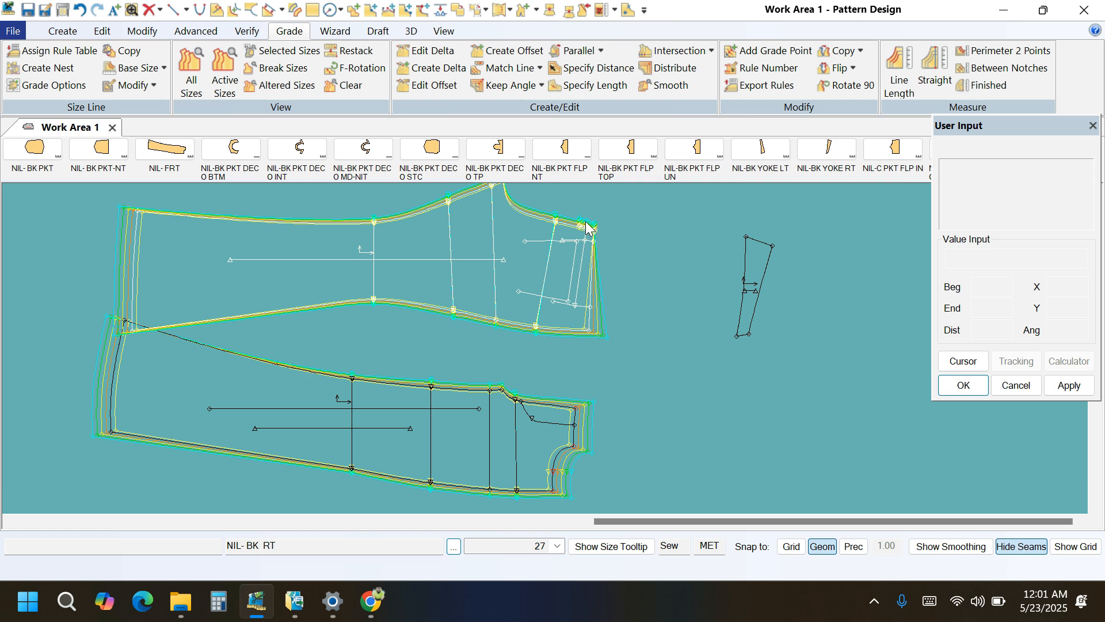
# Measure the graded line length of the back rise on NIL- BK RT and examine the difference between sizes.
pyautogui.scroll(-2, 504, 473)
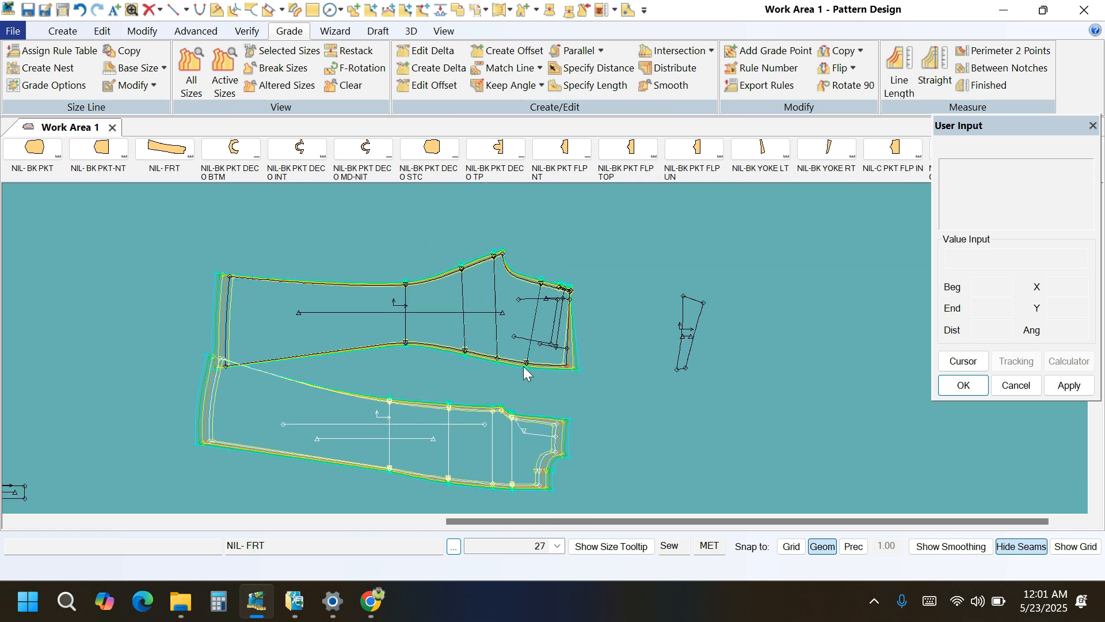
pyautogui.scroll(1, 524, 374)
pyautogui.click(563, 440)
pyautogui.scroll(2, 569, 259)
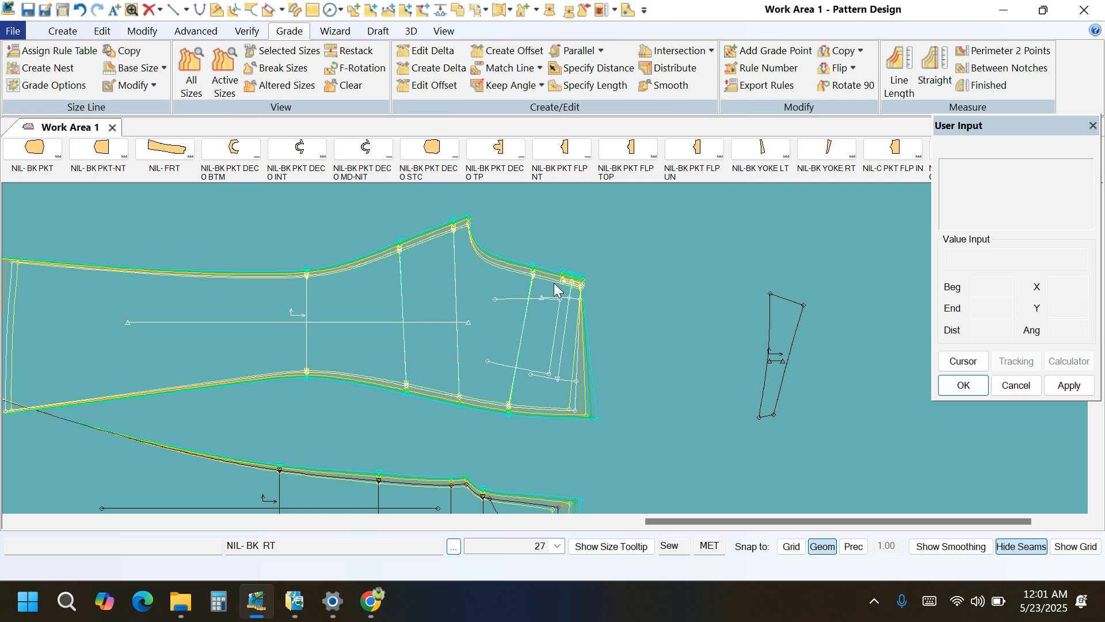
pyautogui.click(783, 298)
pyautogui.click(900, 68)
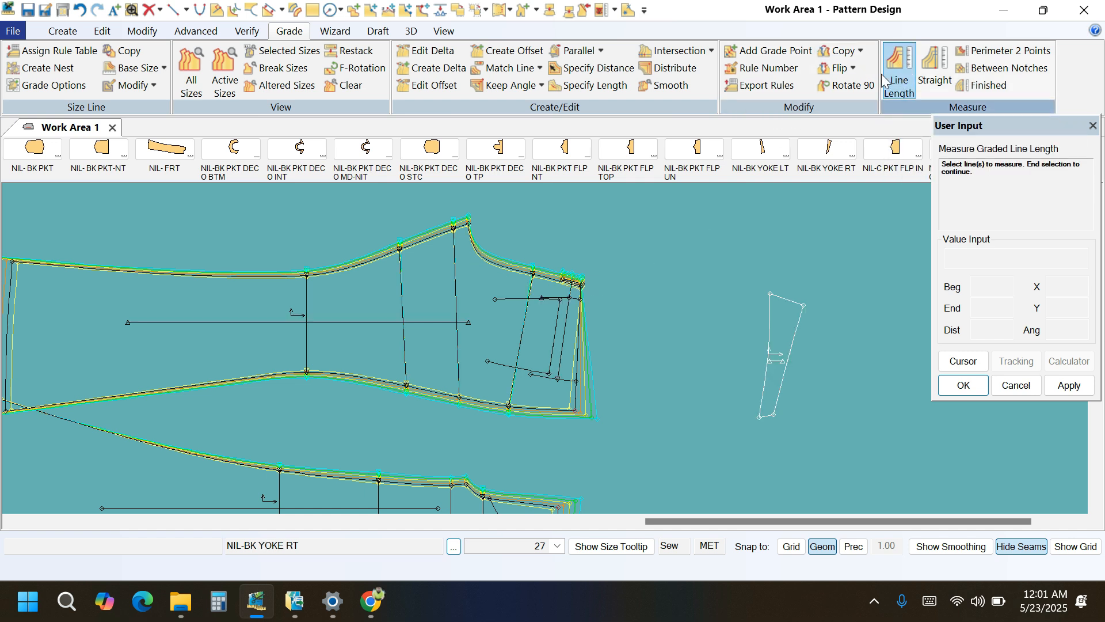
pyautogui.scroll(1, 490, 264)
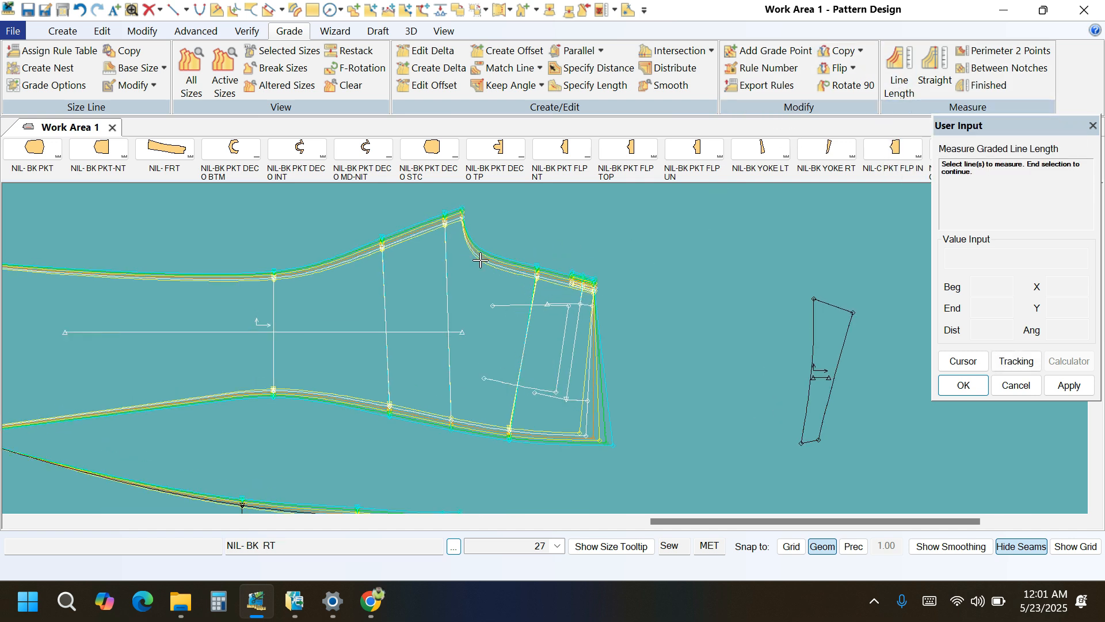
pyautogui.click(491, 265)
pyautogui.rightClick(466, 236)
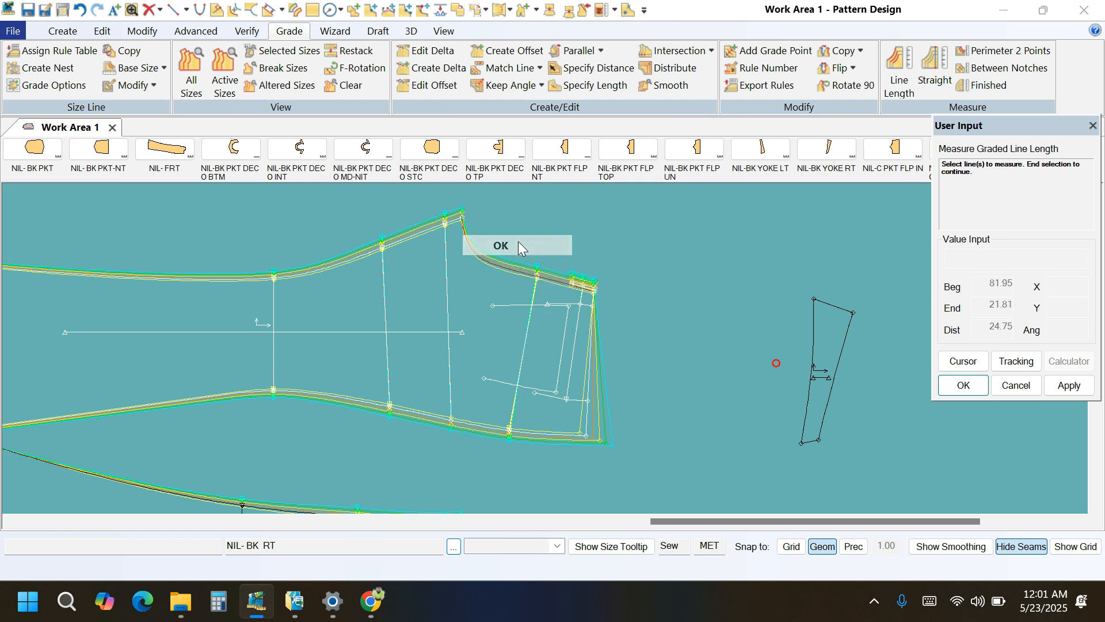
pyautogui.click(518, 241)
pyautogui.moveTo(502, 358); pyautogui.dragTo(547, 390)
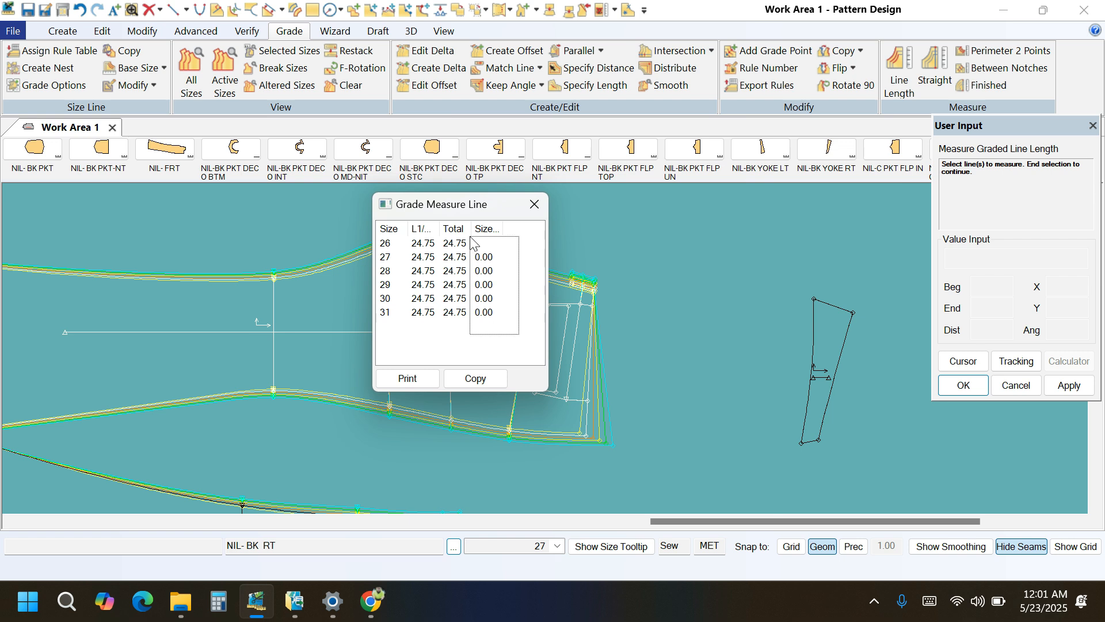
# Edit the delta of the back rise's waist end point on NIL- BK RT, clearing Delta X and setting it to 1 for all size breaks.
pyautogui.click(426, 51)
pyautogui.scroll(5, 619, 285)
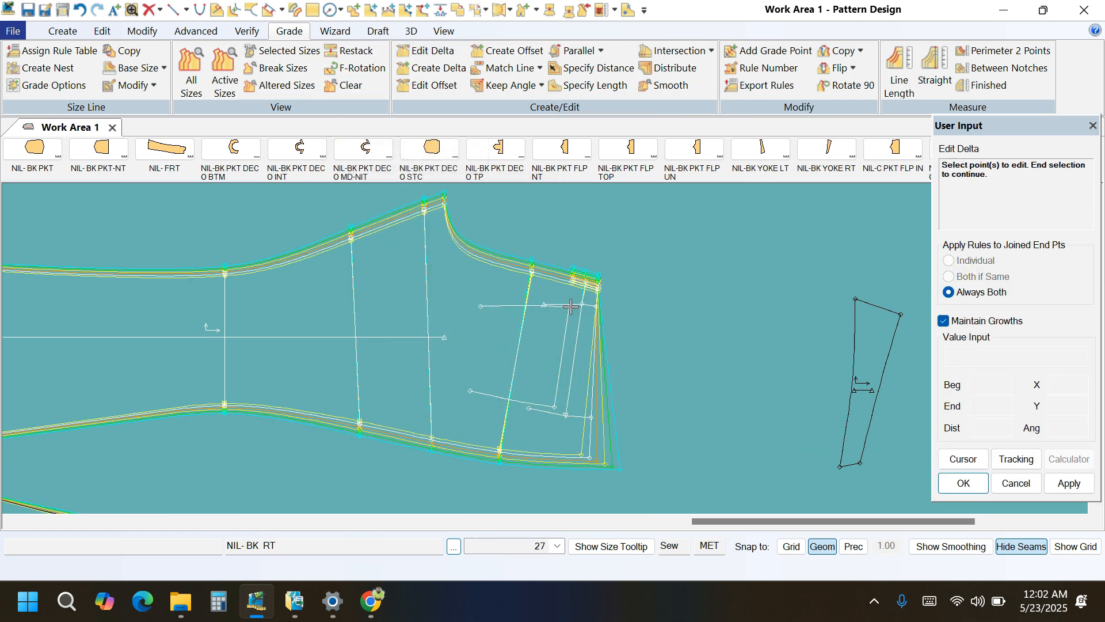
pyautogui.scroll(2, 580, 279)
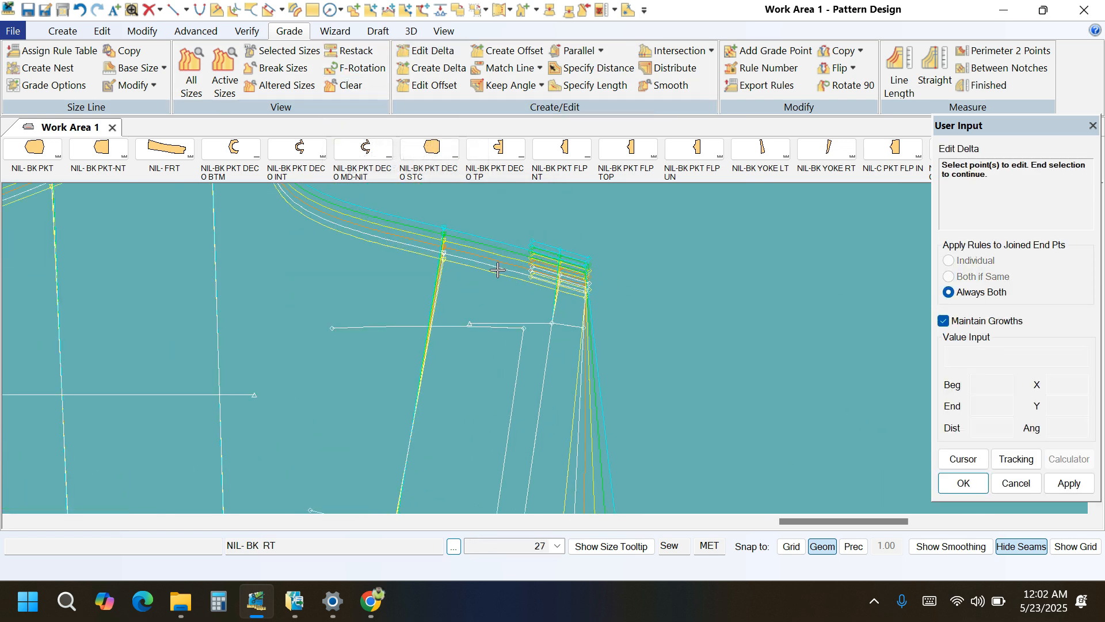
pyautogui.scroll(3, 603, 272)
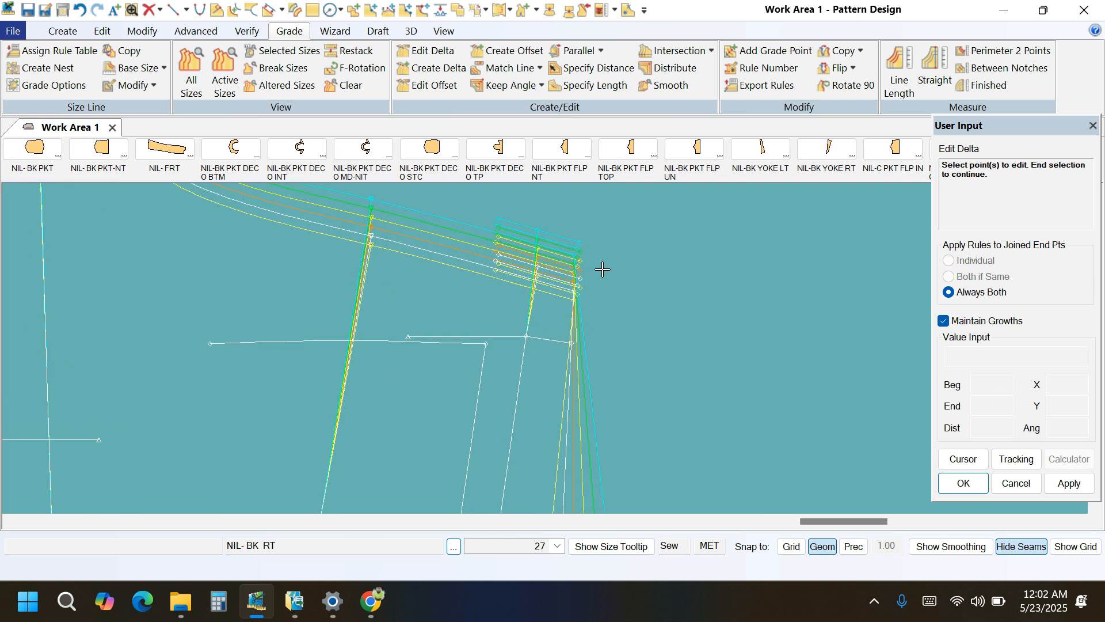
pyautogui.scroll(3, 575, 293)
pyautogui.click(442, 258)
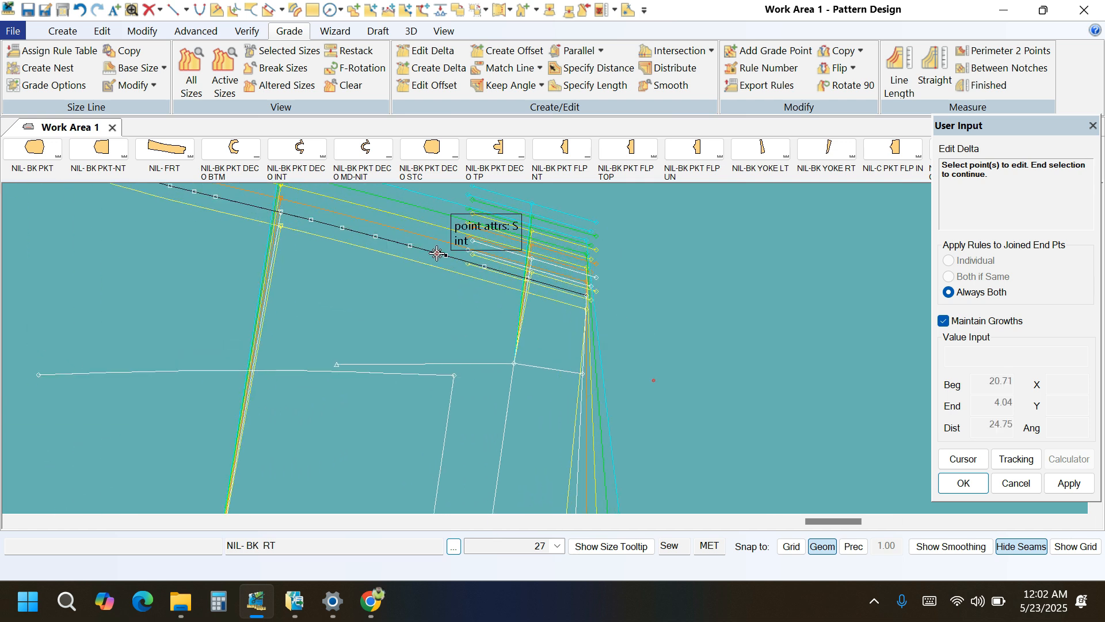
pyautogui.click(588, 300)
pyautogui.rightClick(675, 283)
pyautogui.click(675, 285)
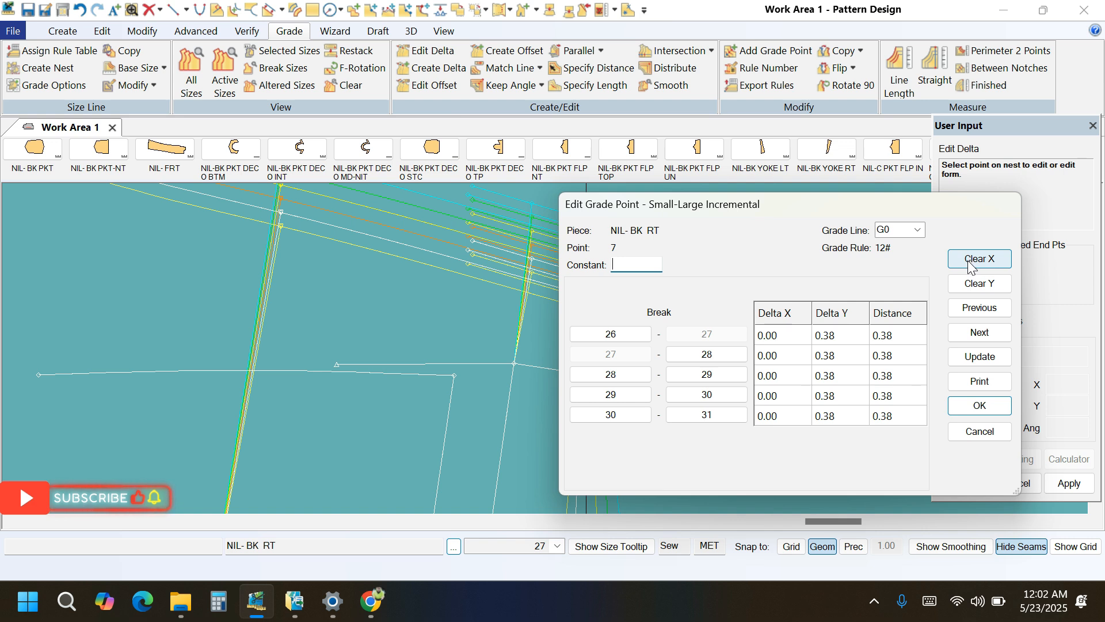
pyautogui.click(971, 263)
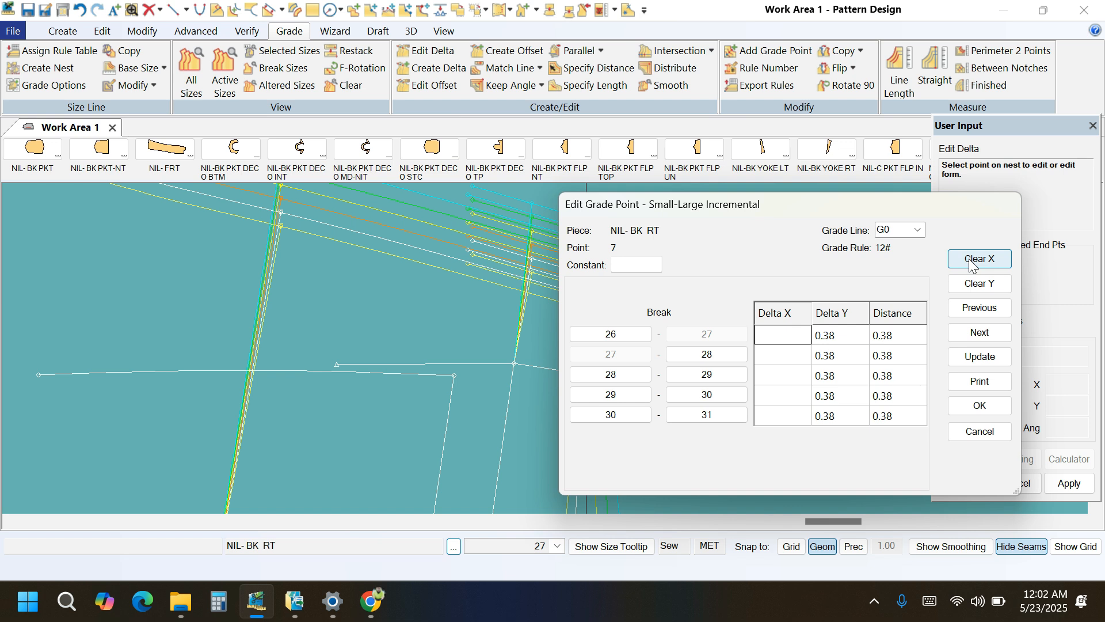
pyautogui.write('1.5')
pyautogui.click(975, 357)
pyautogui.click(980, 406)
# Measure the graded line length of the back rise on NIL- BK RT and examine the difference between sizes.
pyautogui.scroll(-3, 486, 306)
pyautogui.scroll(-5, 596, 305)
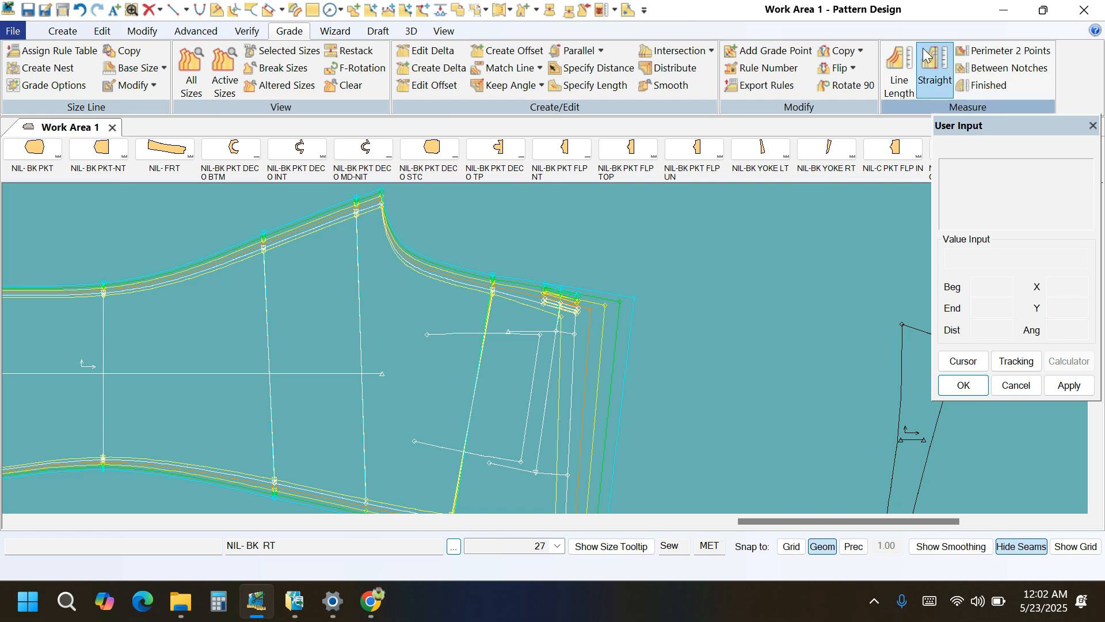
pyautogui.click(899, 72)
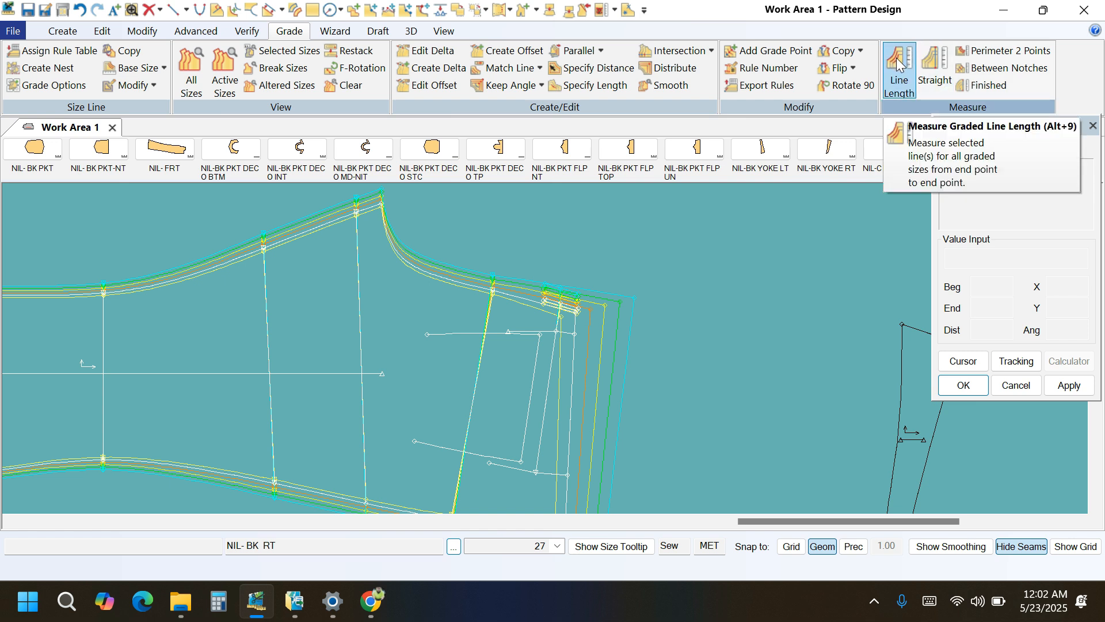
pyautogui.click(451, 281)
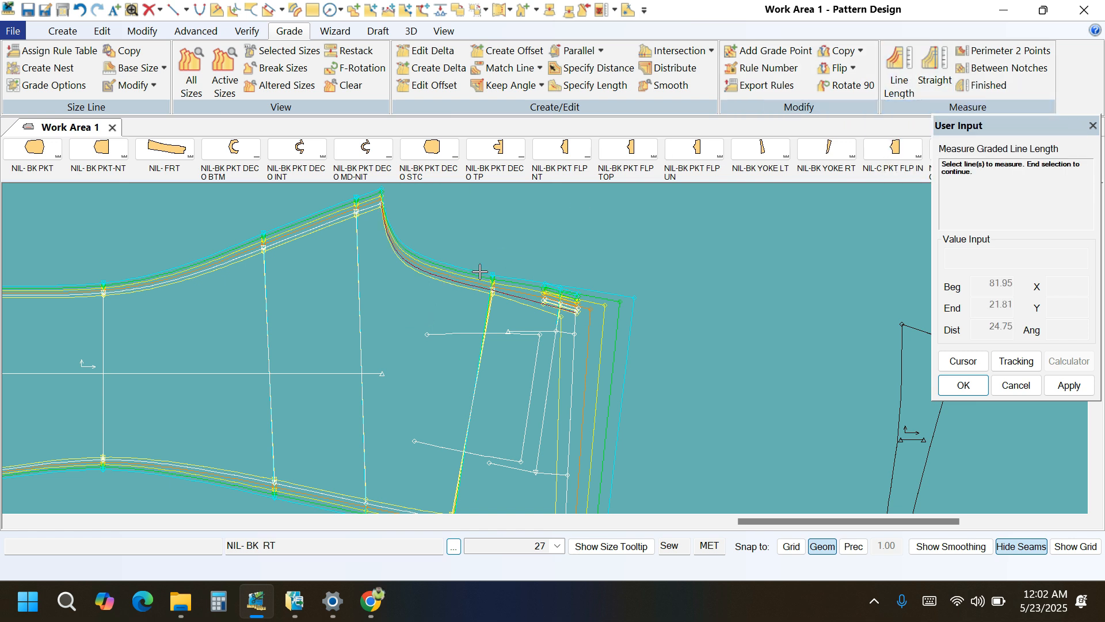
pyautogui.rightClick(579, 261)
pyautogui.click(576, 265)
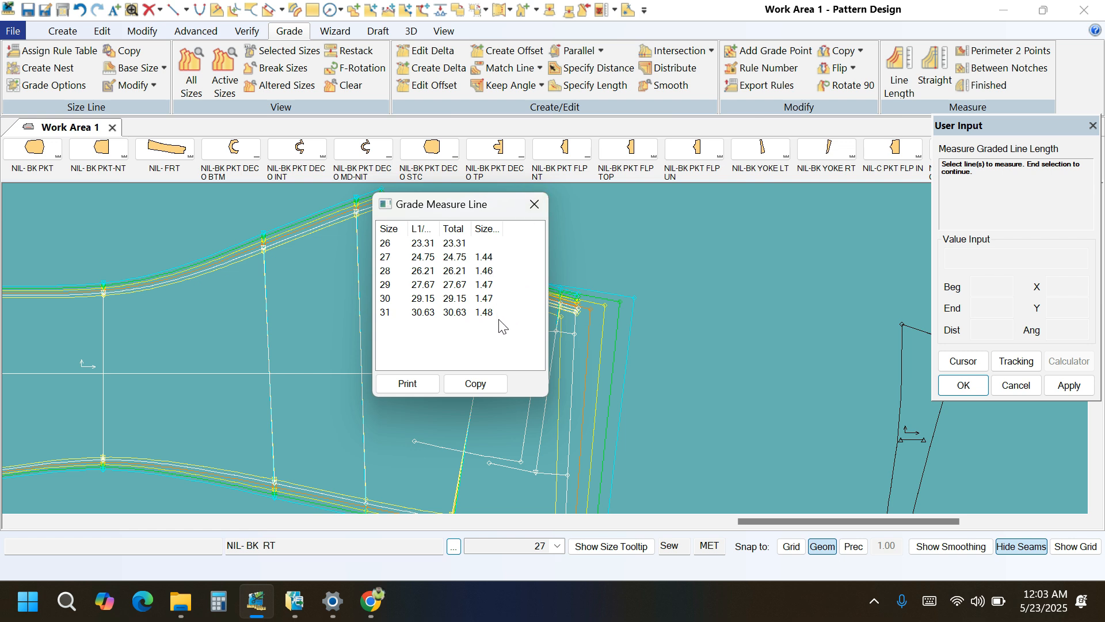
pyautogui.click(534, 204)
# Edit the delta of the back rise's waist end point on NIL- BK RT, setting Delta X to 1.56 for 26-27 and 1.54 for 27-28.
pyautogui.click(428, 50)
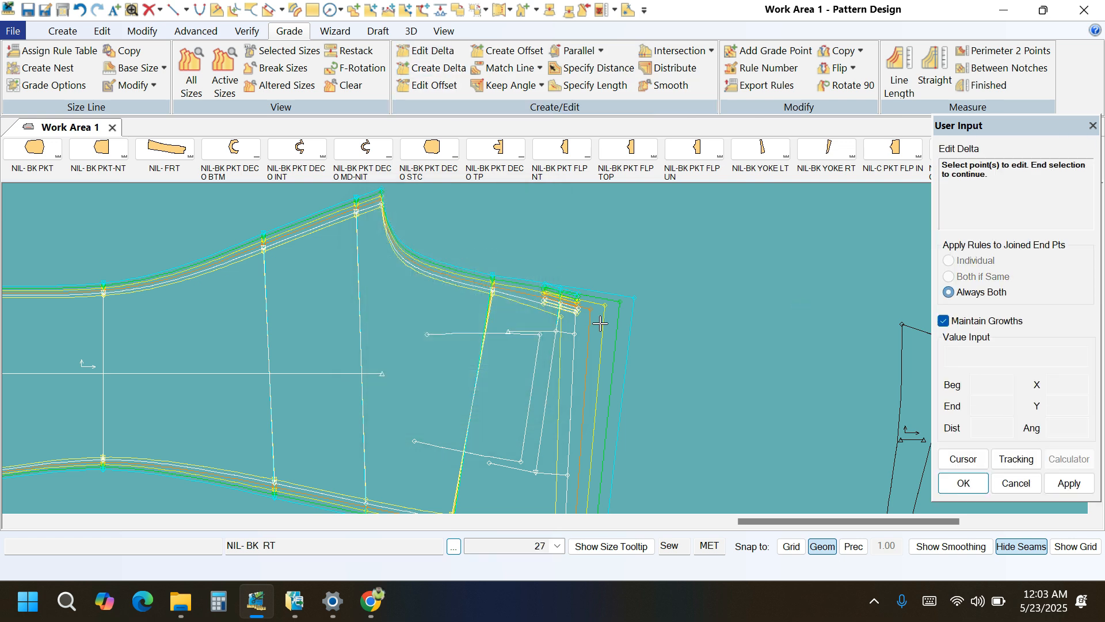
pyautogui.click(576, 314)
pyautogui.rightClick(653, 276)
pyautogui.click(654, 277)
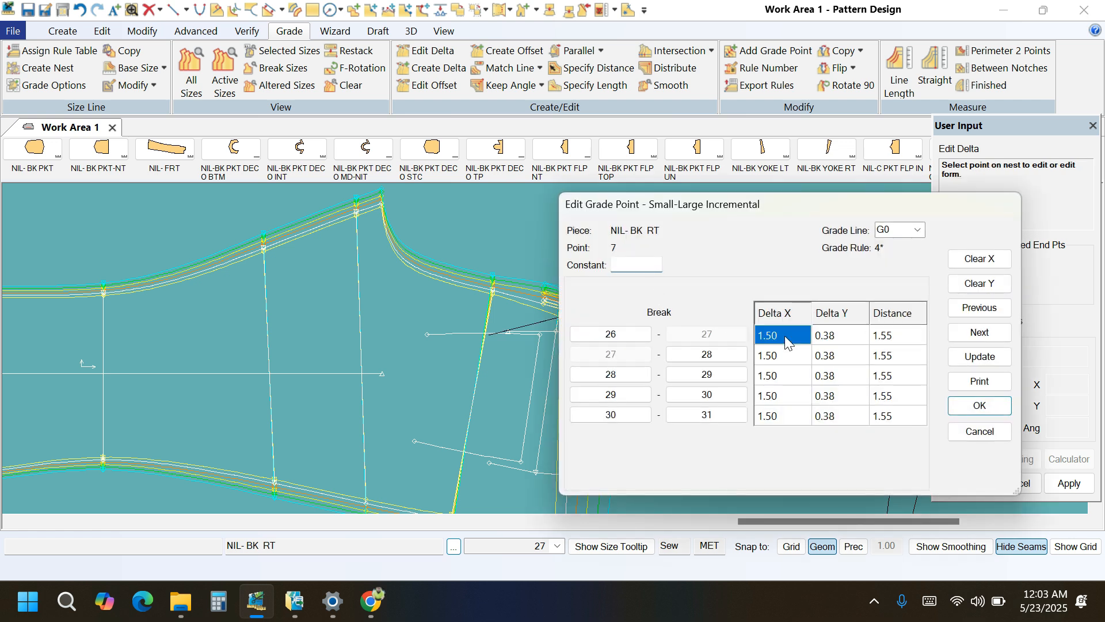
pyautogui.click(790, 340)
pyautogui.click(779, 354)
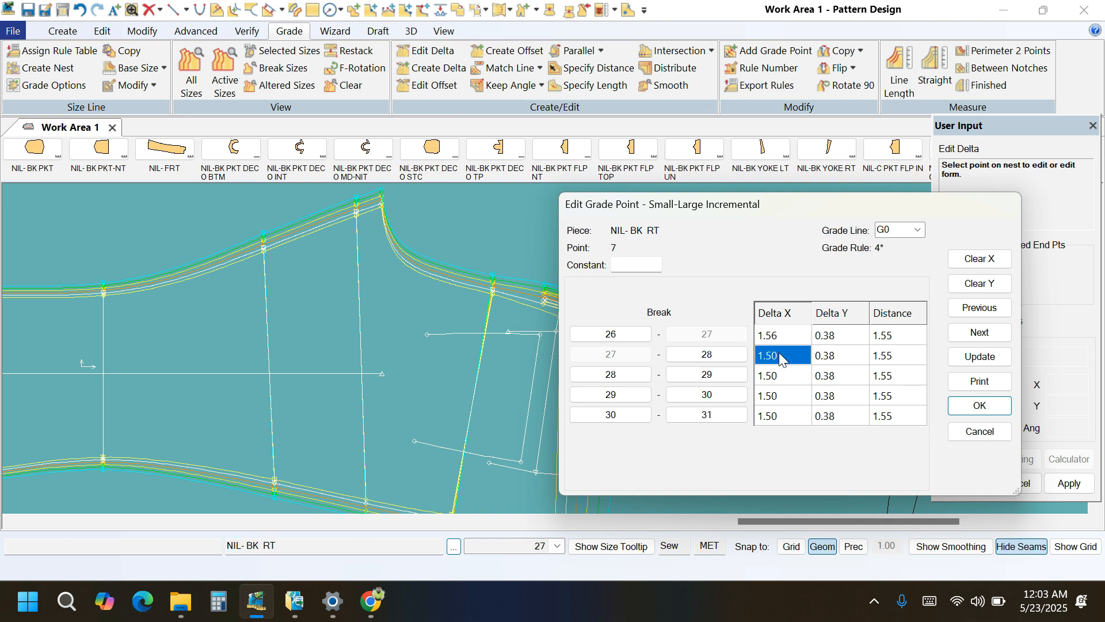
pyautogui.click(780, 356)
pyautogui.write('+')
# Set the point's Delta X to 1.53 for 28-29 and 29-30 and 1.54 for 30-31, and apply the edited growths.
pyautogui.click(780, 377)
pyautogui.click(780, 377)
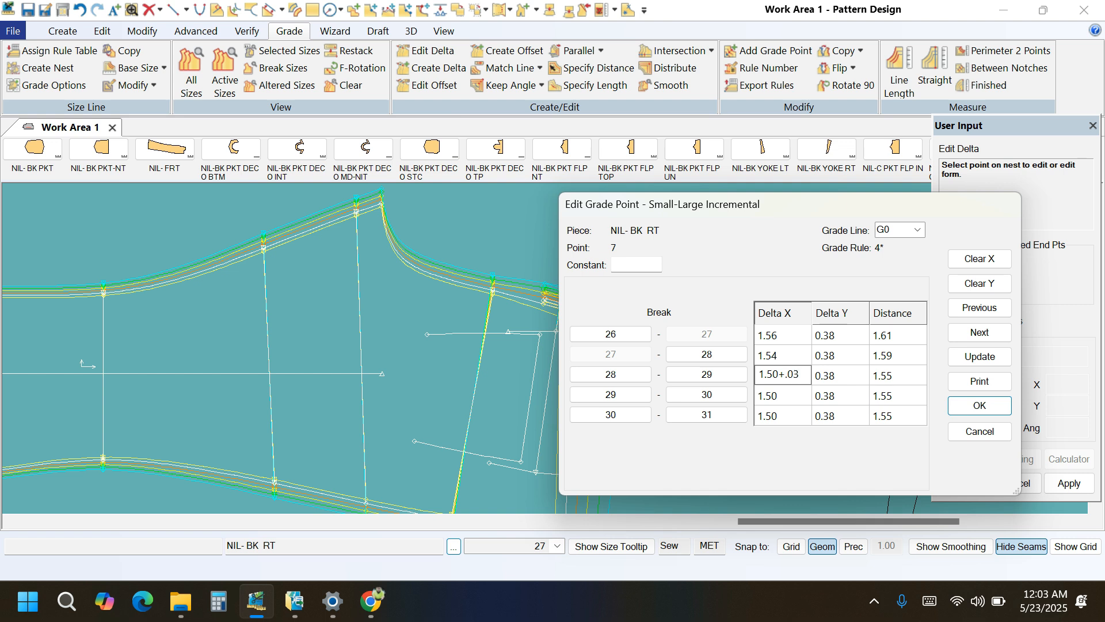
pyautogui.press('Return')
pyautogui.click(779, 397)
pyautogui.click(779, 396)
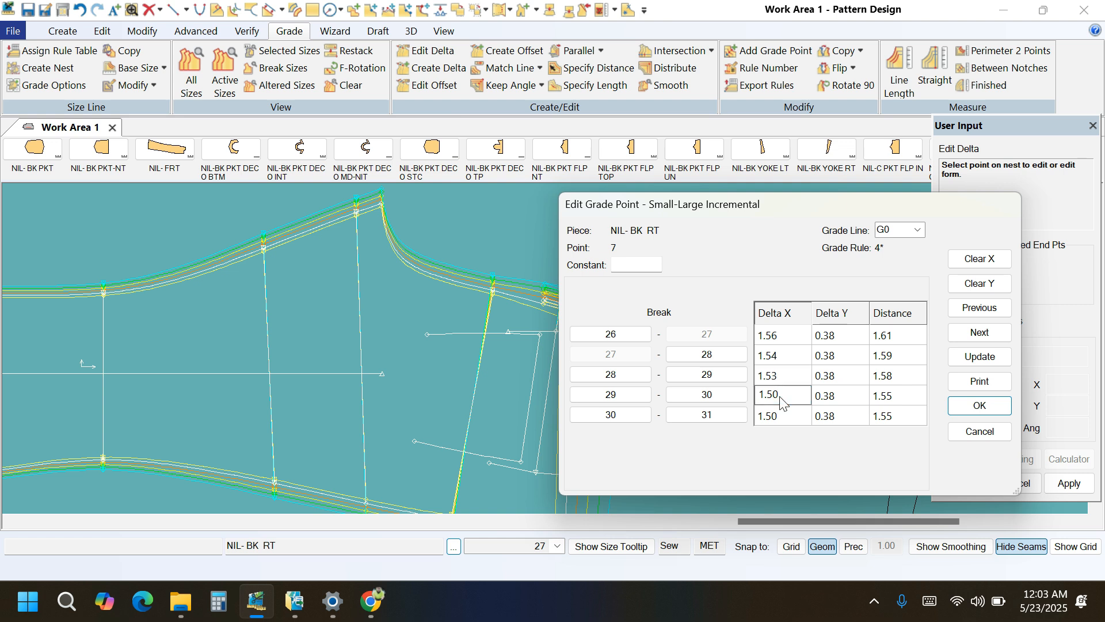
pyautogui.write('+.03')
pyautogui.write('+.04')
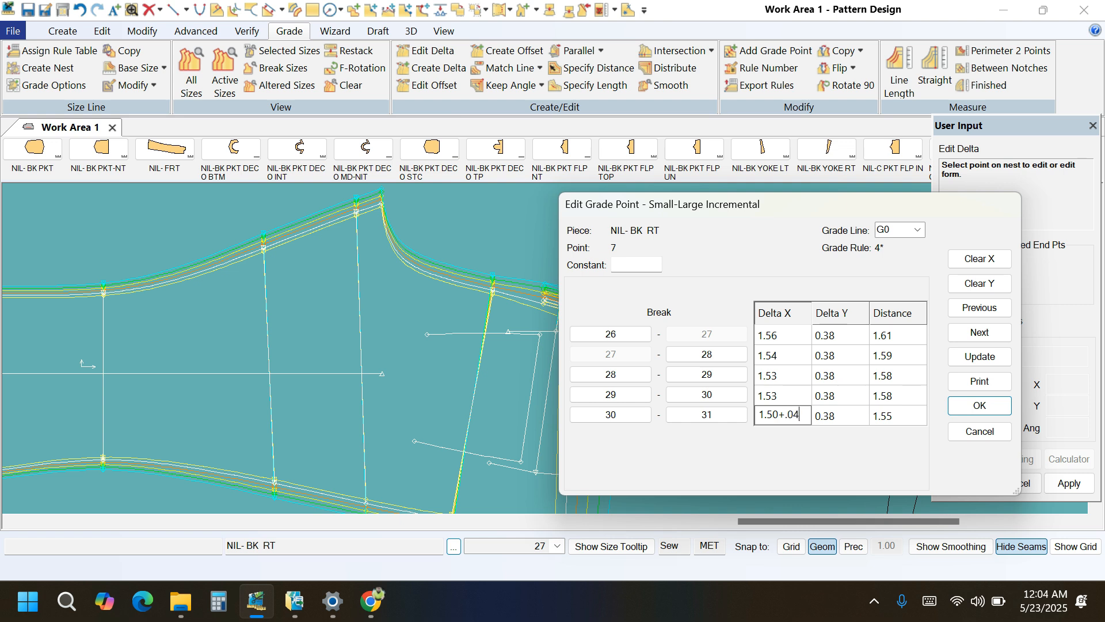
pyautogui.click(980, 356)
pyautogui.click(980, 406)
# Remeasure the graded line length of the back rise on NIL- BK RT and examine the growth at every size break.
pyautogui.click(899, 75)
pyautogui.click(513, 288)
pyautogui.rightClick(537, 249)
pyautogui.click(537, 249)
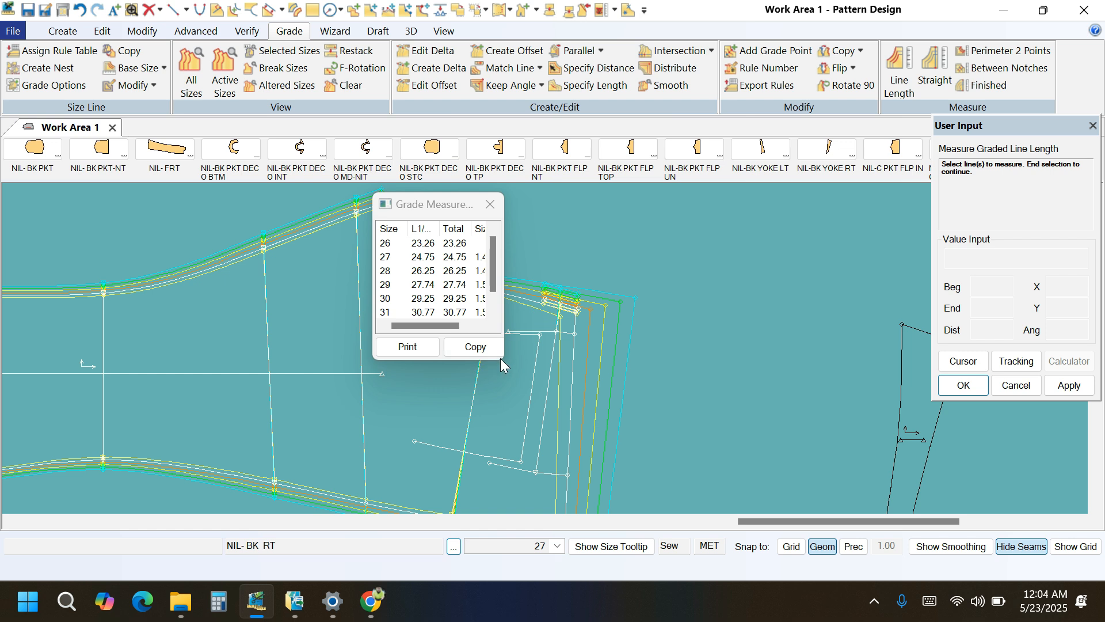
pyautogui.moveTo(504, 360); pyautogui.dragTo(603, 430)
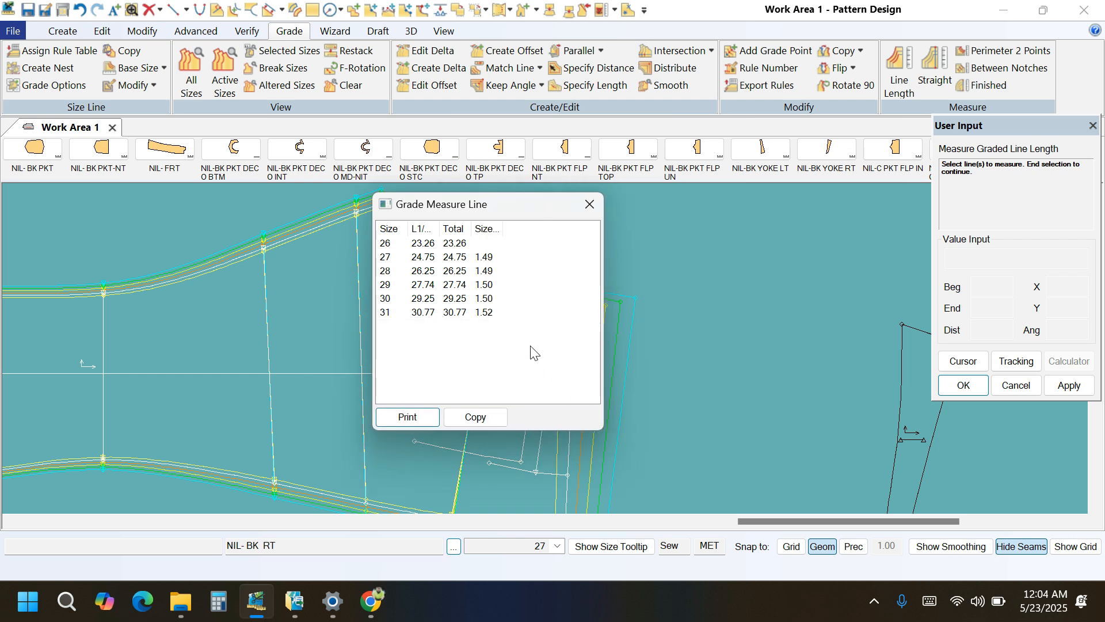
pyautogui.moveTo(512, 342); pyautogui.dragTo(472, 252)
pyautogui.click(590, 203)
# Move the NIL-BK YOKE RT piece close to the waist edge of NIL- BK RT.
pyautogui.scroll(1, 595, 299)
pyautogui.scroll(-2, 560, 276)
pyautogui.scroll(1, 565, 296)
pyautogui.click(832, 380)
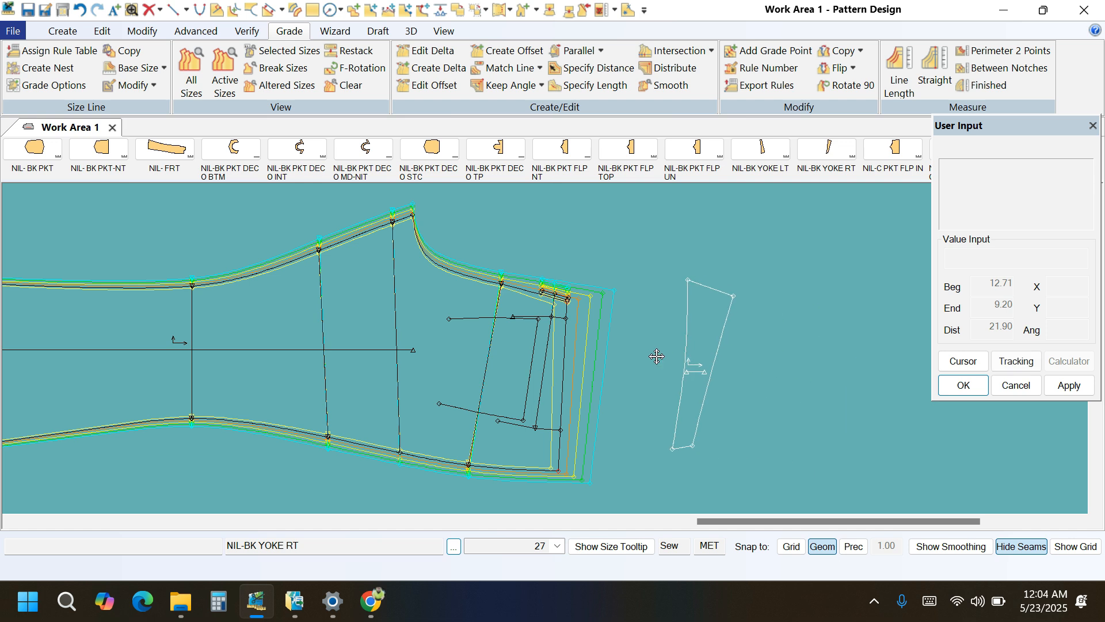
pyautogui.click(622, 373)
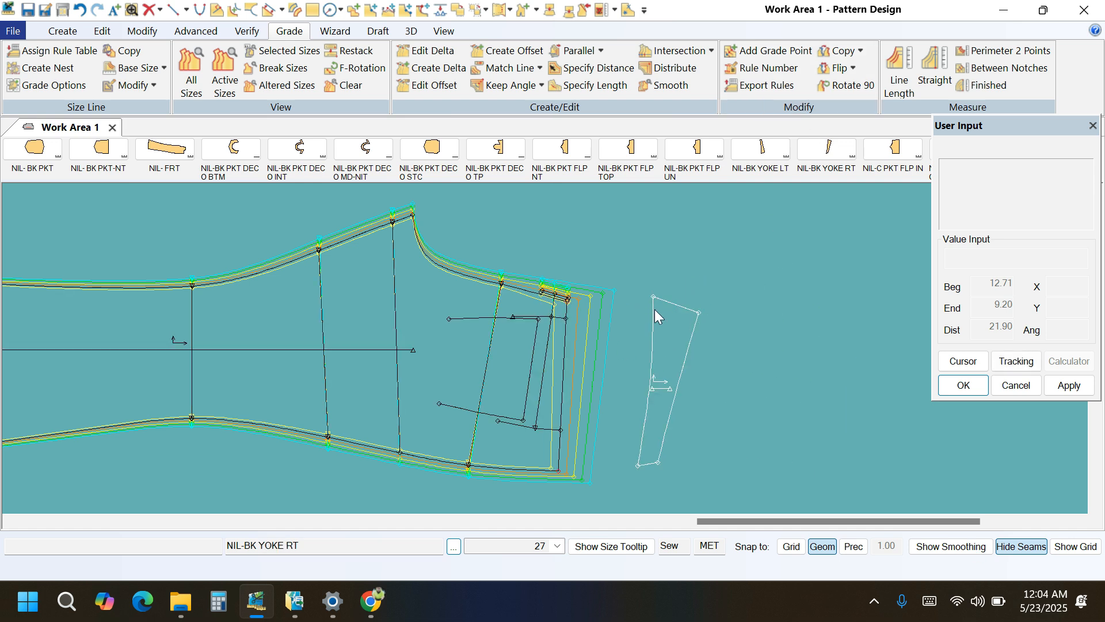
# Copy the nest rule from the back rise's waist end point on NIL- BK RT to both rise-edge corners of NIL-BK YOKE RT.
pyautogui.click(852, 55)
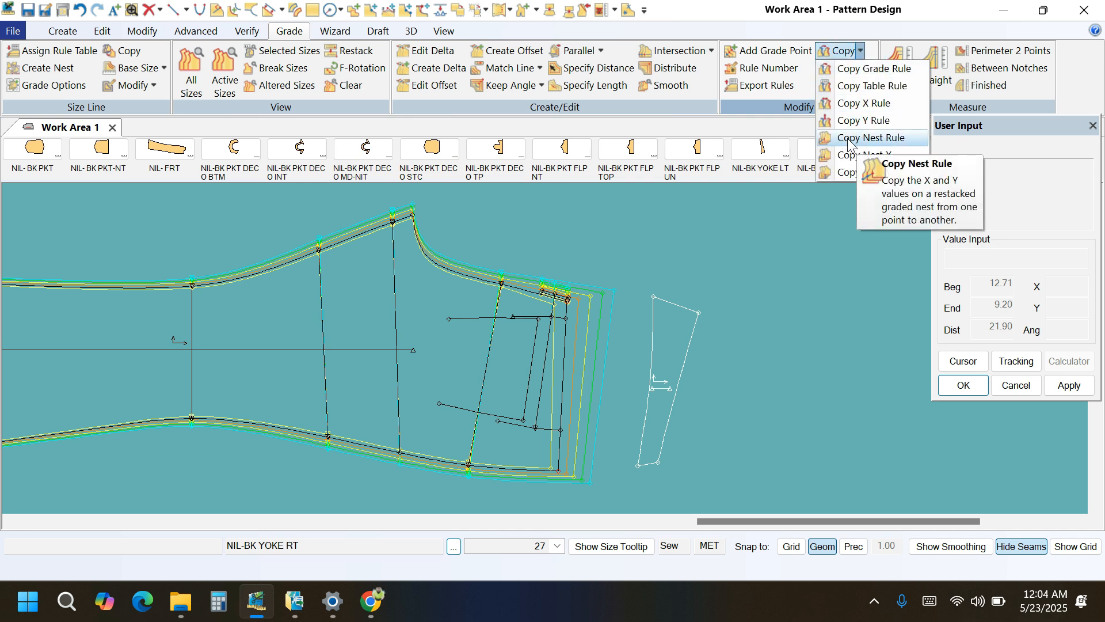
pyautogui.click(870, 139)
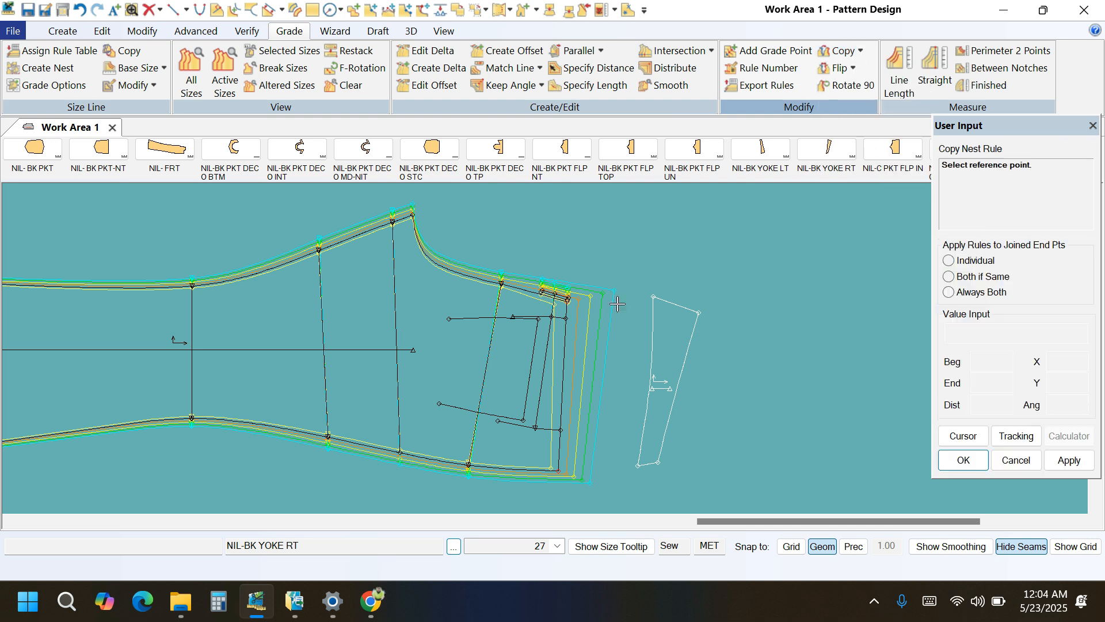
pyautogui.scroll(3, 558, 305)
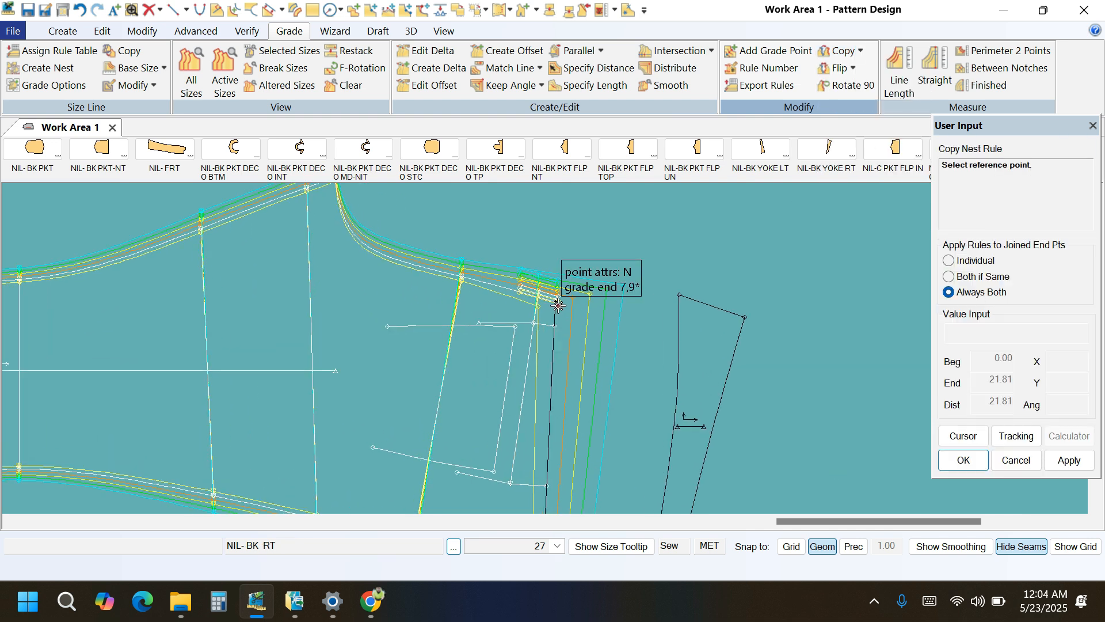
pyautogui.click(559, 305)
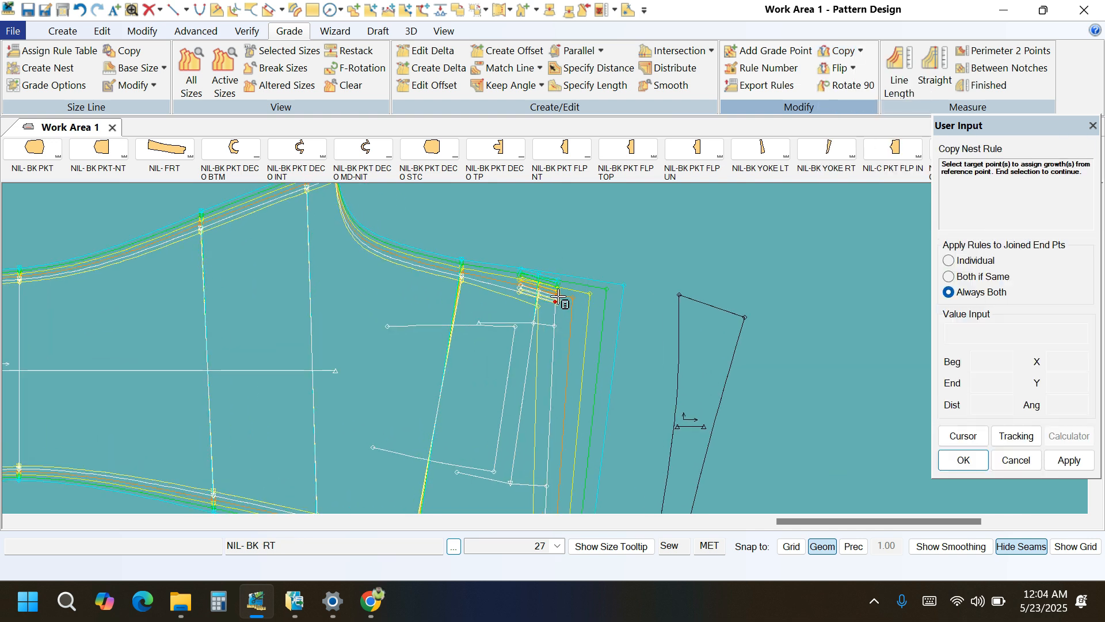
pyautogui.click(680, 295)
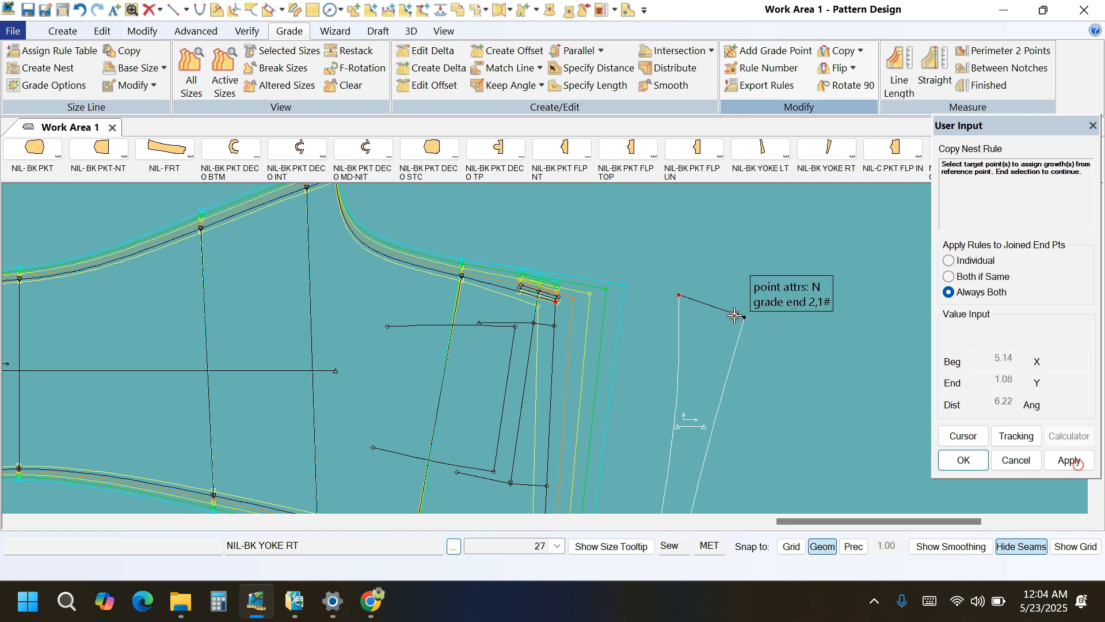
pyautogui.rightClick(865, 288)
pyautogui.click(866, 289)
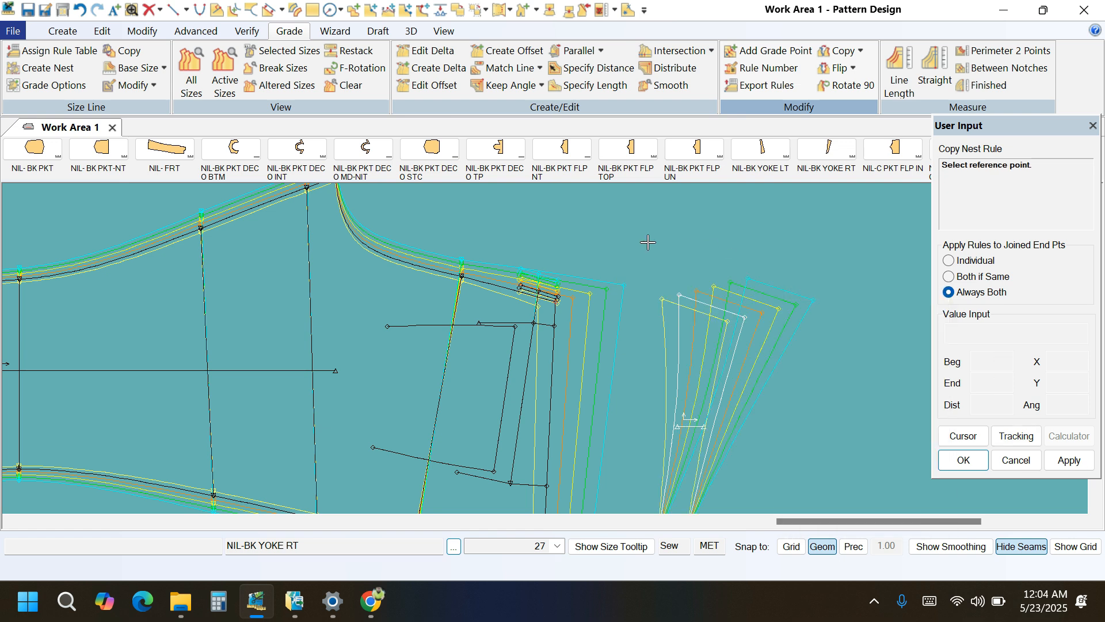
# Copy the nest rule from the side seam's waist end point on NIL- BK RT to both side-seam corners of NIL-BK YOKE RT.
pyautogui.scroll(-1, 648, 241)
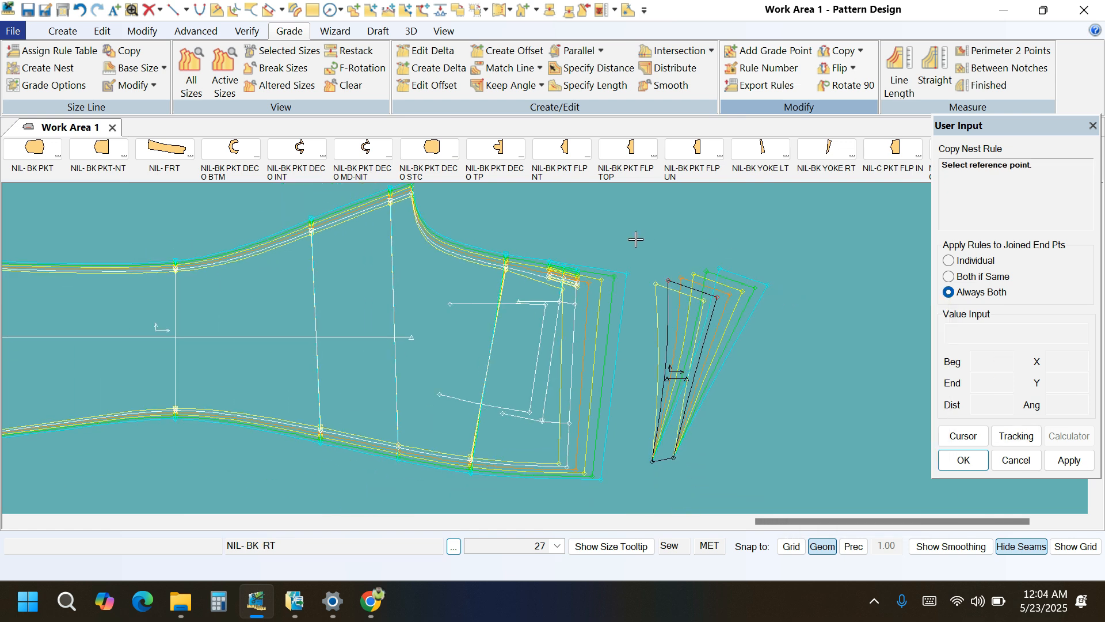
pyautogui.click(567, 466)
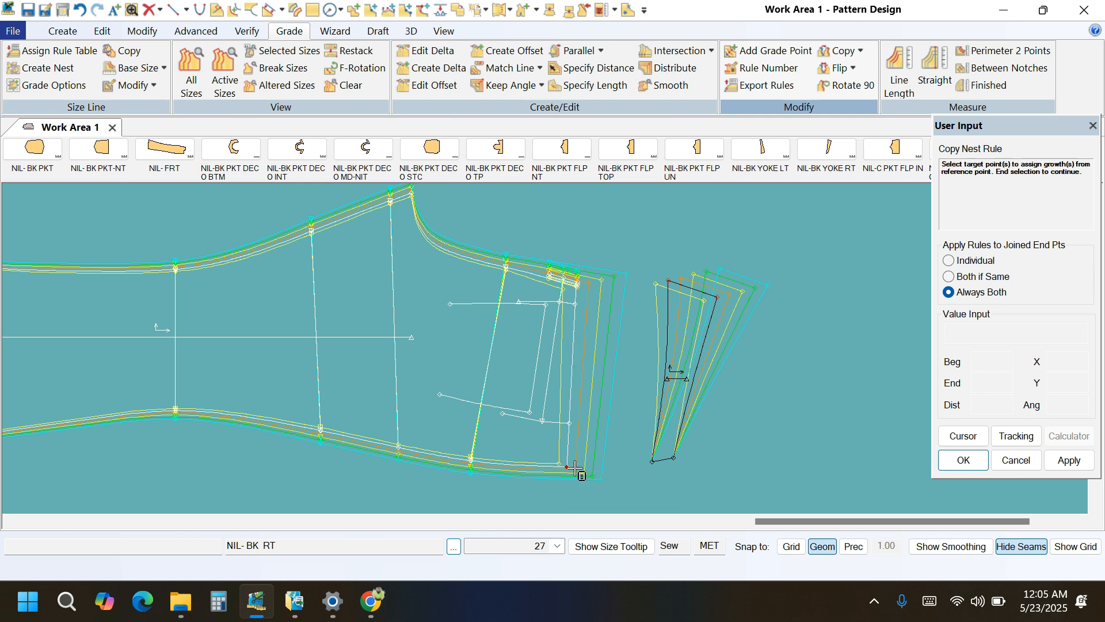
pyautogui.click(652, 462)
pyautogui.click(671, 460)
pyautogui.rightClick(816, 375)
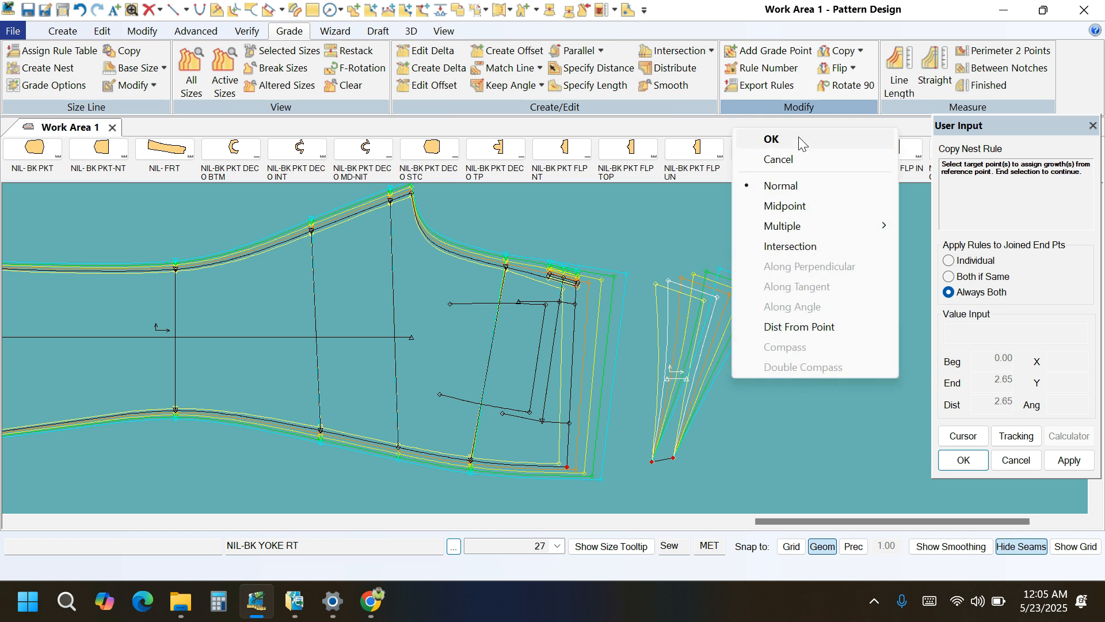
pyautogui.click(772, 139)
pyautogui.scroll(3, 611, 369)
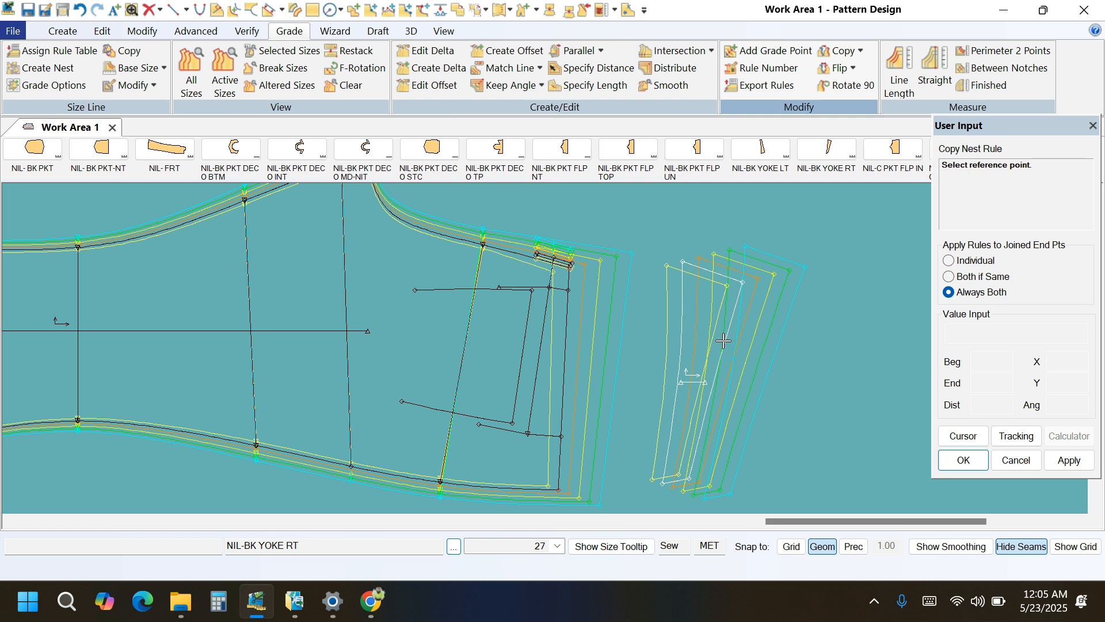
pyautogui.scroll(-2, 697, 428)
pyautogui.rightClick(826, 304)
pyautogui.click(827, 304)
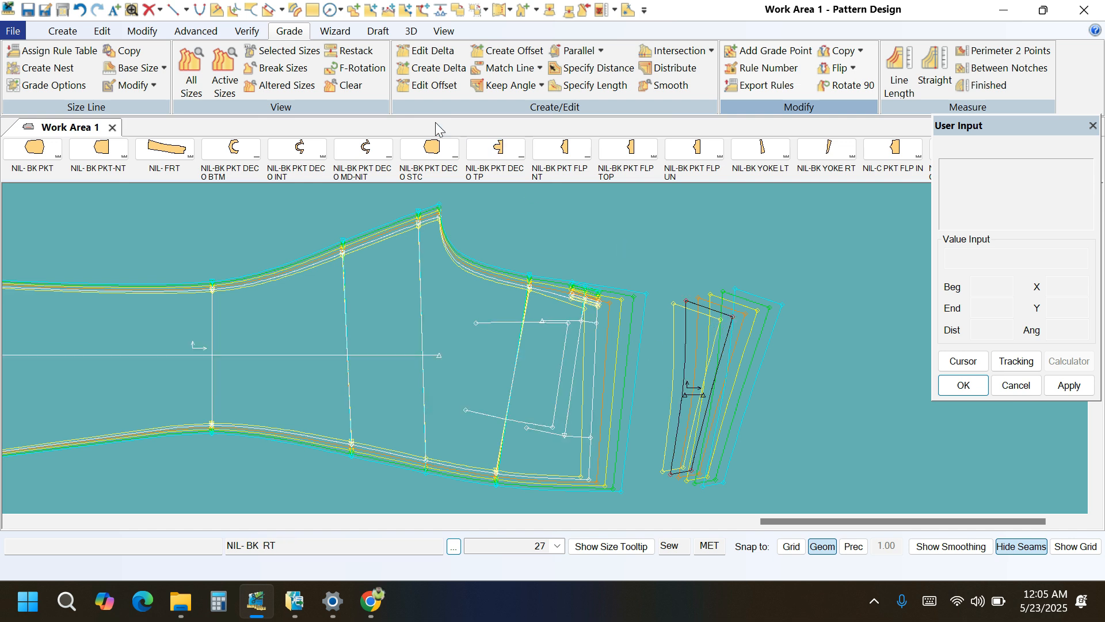
# Measure the graded line length of the rise edge on NIL-BK YOKE RT and examine the difference between sizes.
pyautogui.click(356, 50)
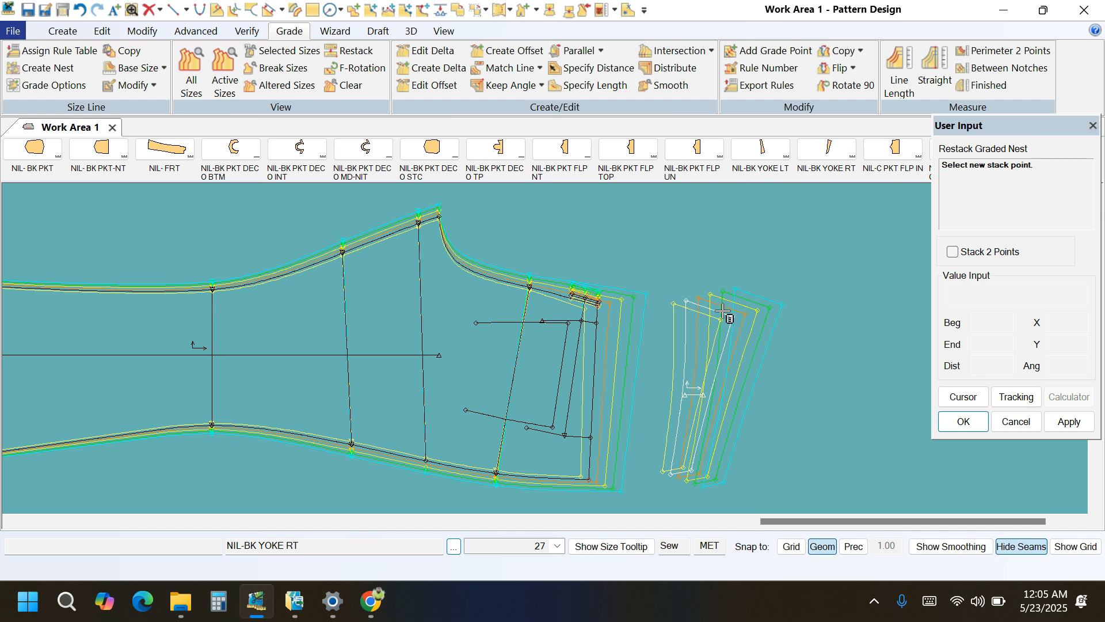
pyautogui.click(899, 66)
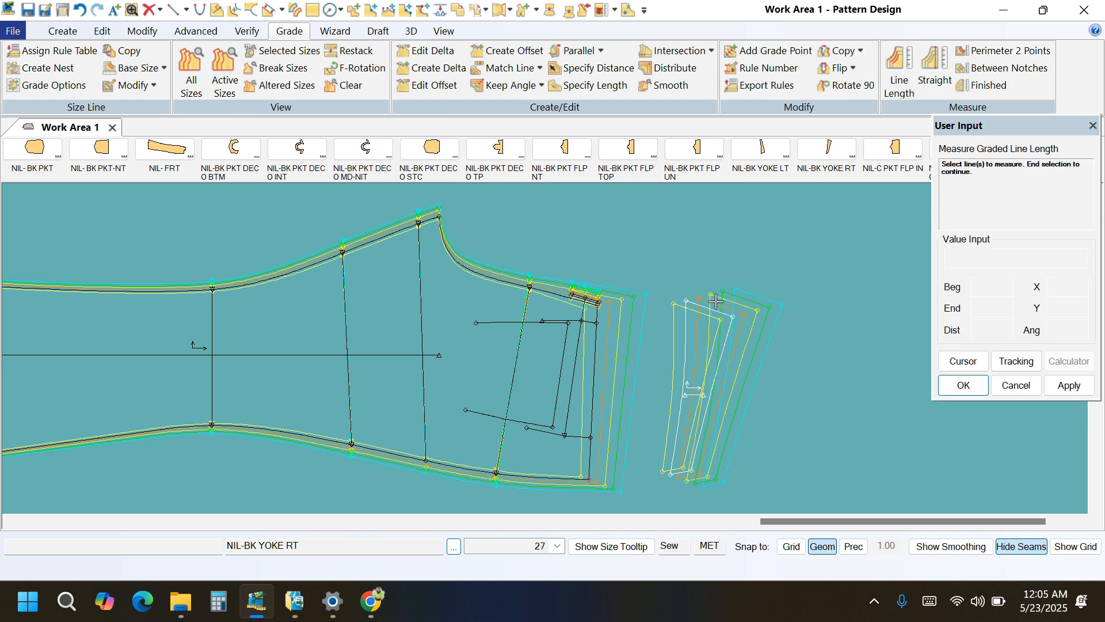
pyautogui.click(715, 311)
pyautogui.rightClick(727, 264)
pyautogui.click(727, 265)
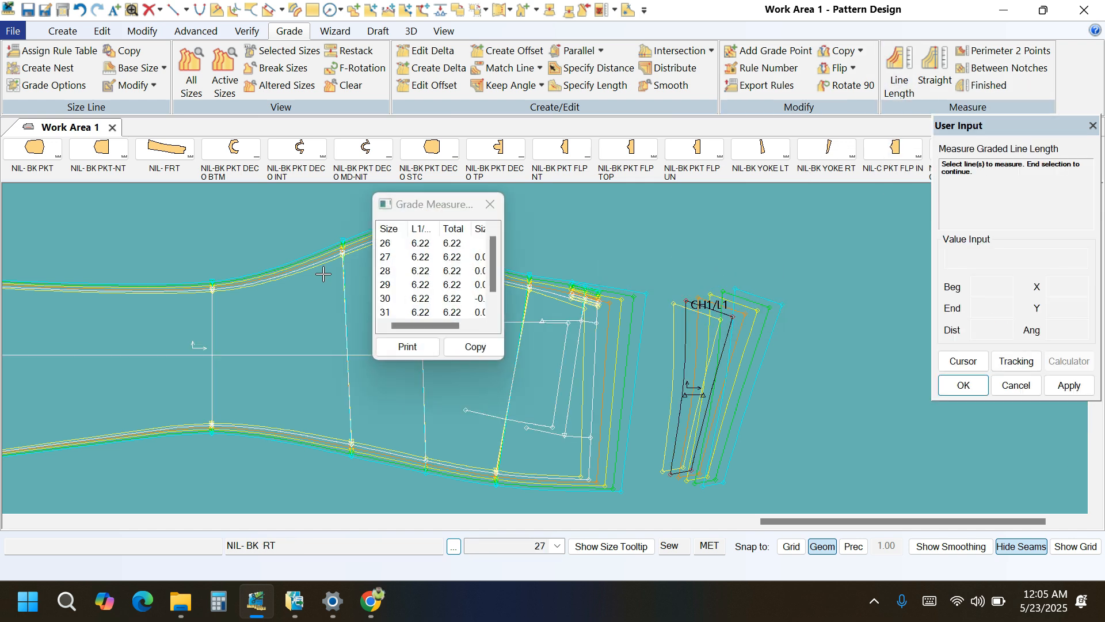
pyautogui.moveTo(501, 358); pyautogui.dragTo(525, 386)
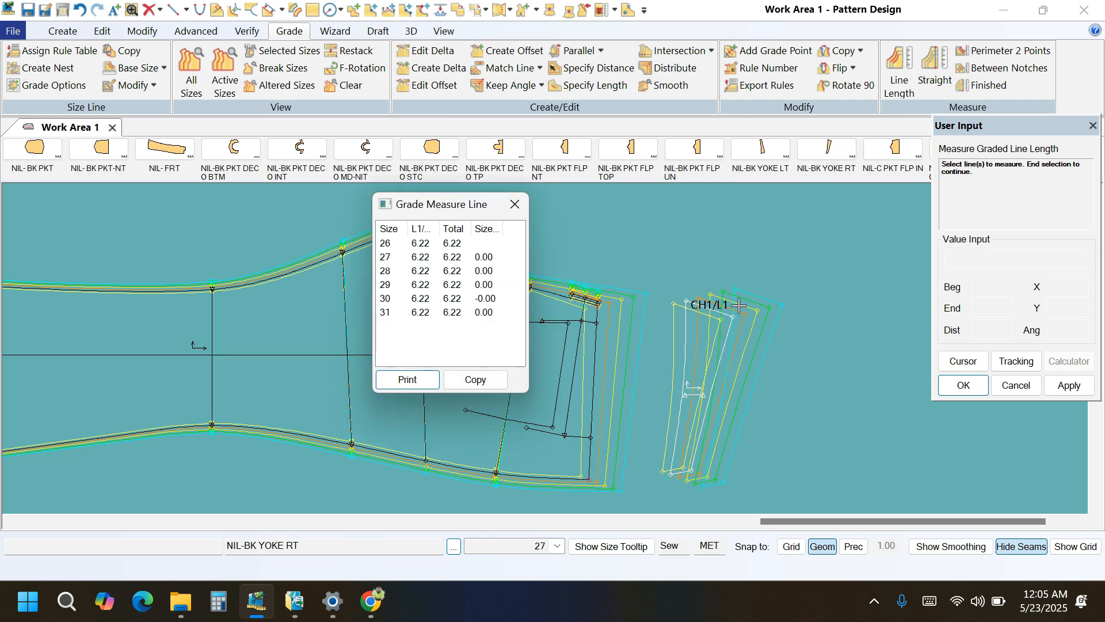
# Restack the graded nest of NIL-BK YOKE RT at the waist corner of its rise edge.
pyautogui.click(348, 50)
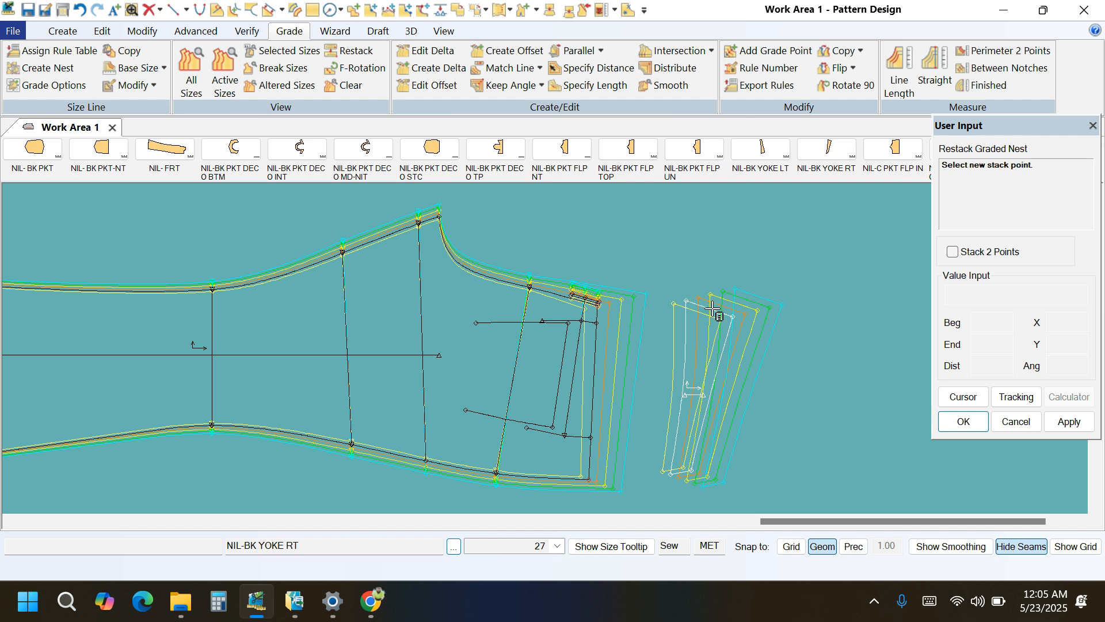
pyautogui.click(729, 328)
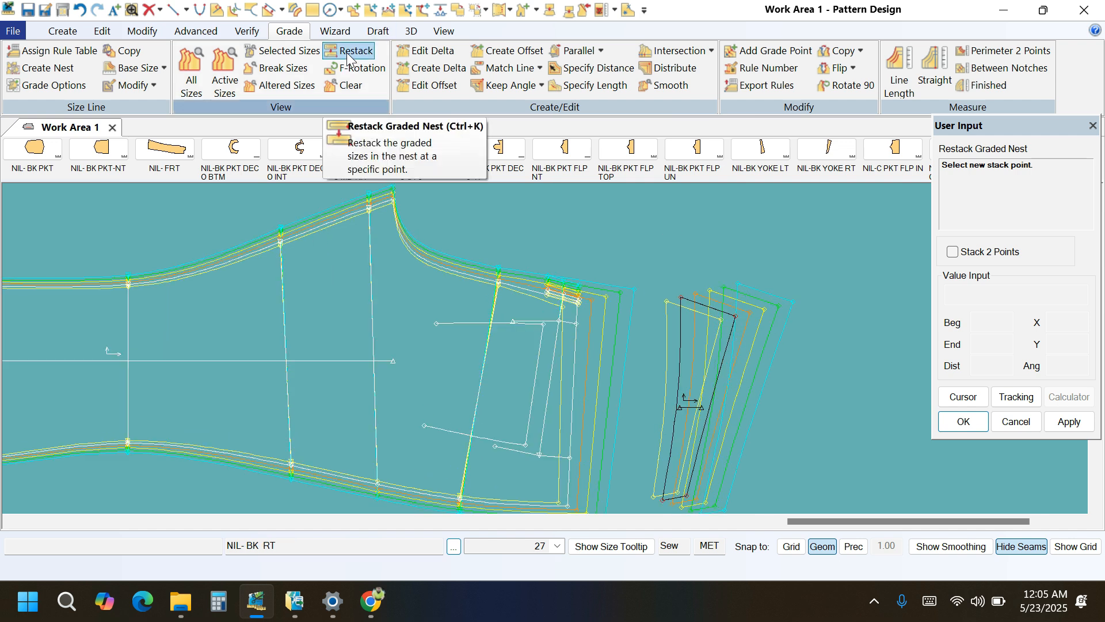
pyautogui.click(352, 52)
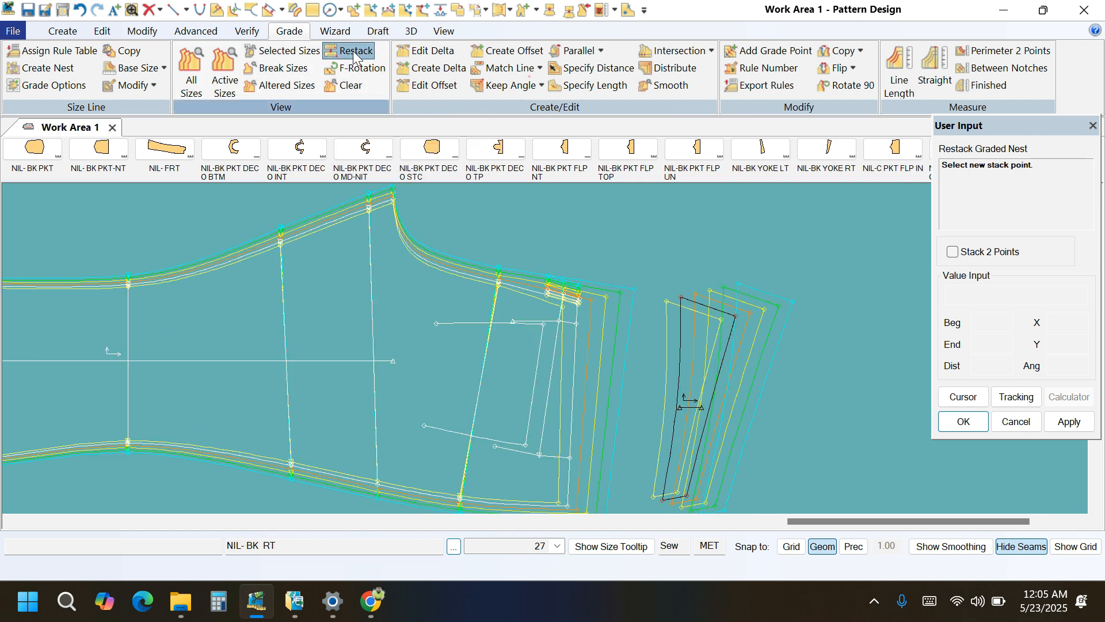
pyautogui.click(736, 319)
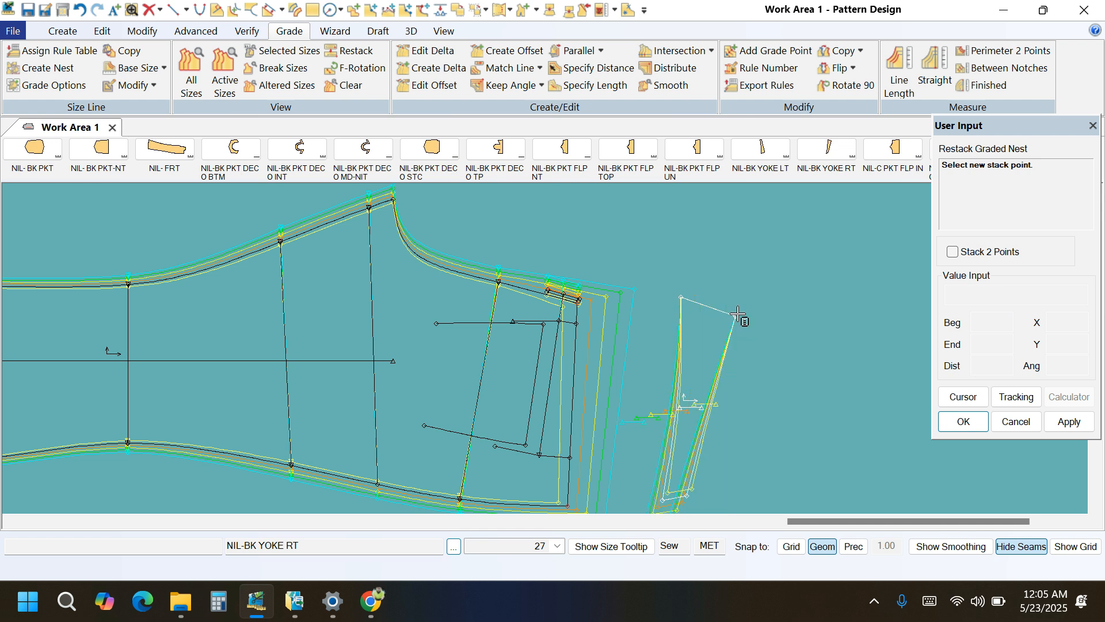
# Restack the graded nest of NIL-BK YOKE RT at its narrow side-seam end and compare the sizes.
pyautogui.scroll(3, 696, 298)
pyautogui.scroll(-4, 703, 292)
pyautogui.scroll(2, 698, 473)
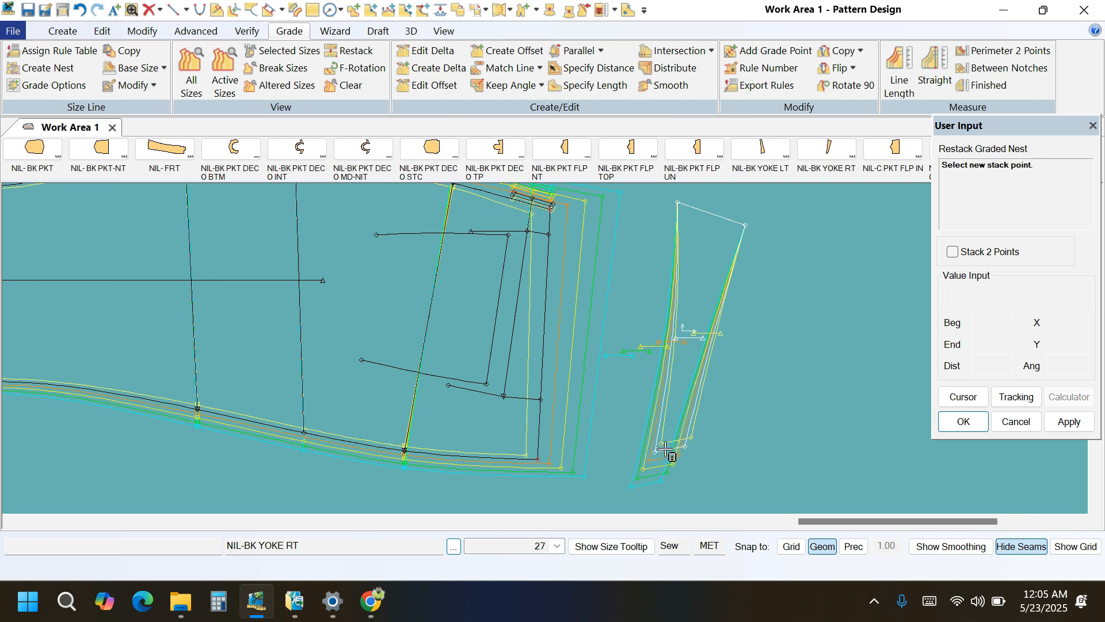
pyautogui.scroll(2, 669, 458)
pyautogui.scroll(1, 669, 458)
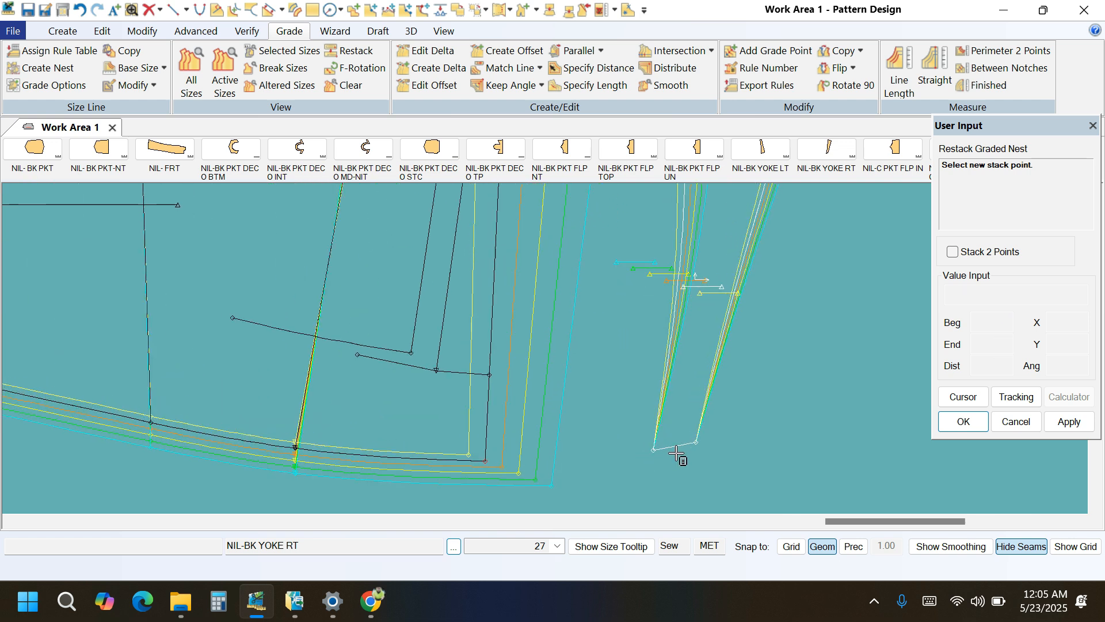
# Edit the grade delta at the lower yoke-seam corner of NIL-BK YOKE RT's narrow side-seam end, setting Delta X for 28-29 to -0.5.
pyautogui.rightClick(793, 366)
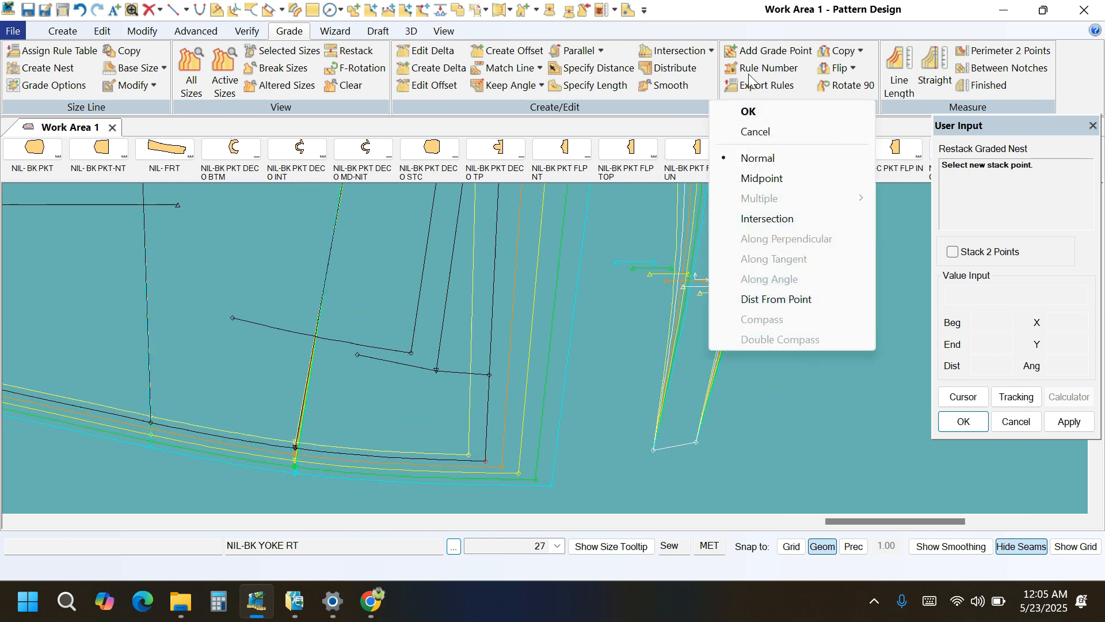
pyautogui.click(751, 112)
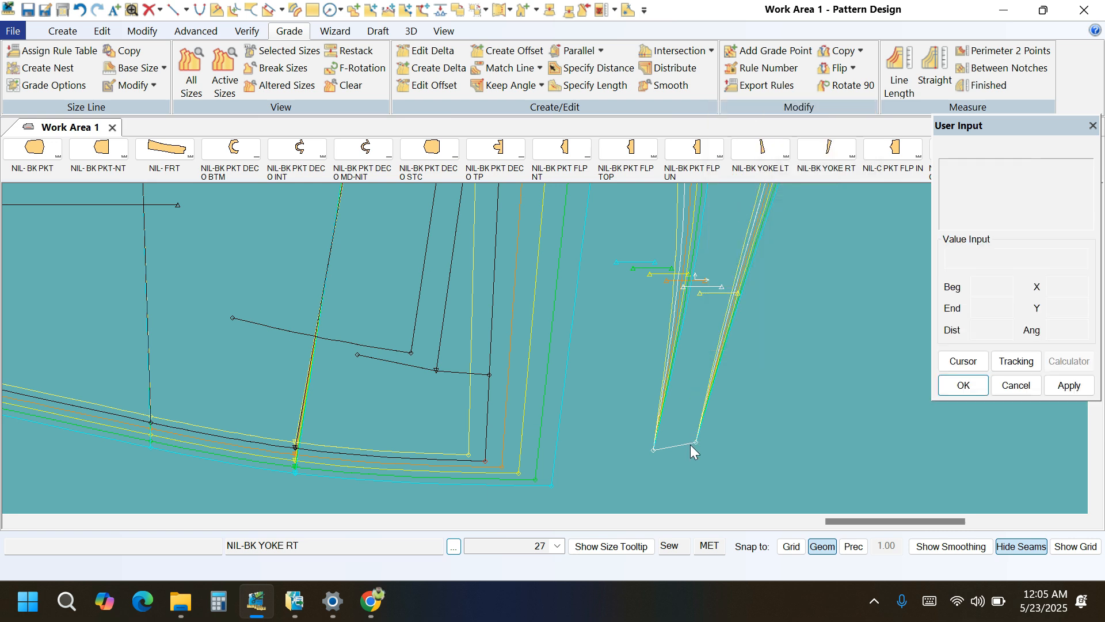
pyautogui.click(654, 451)
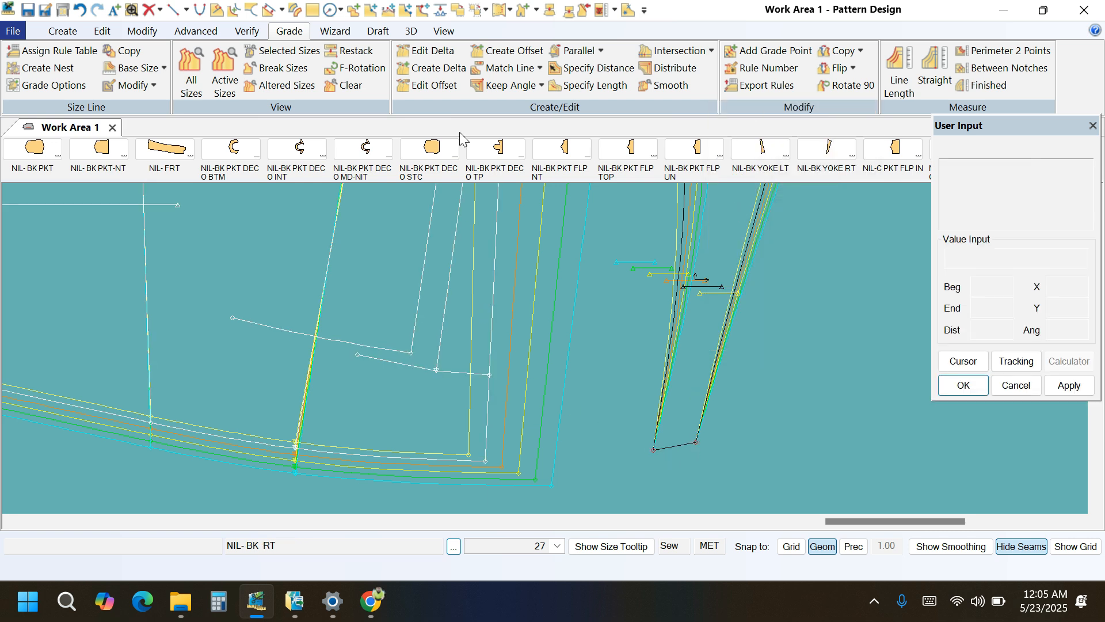
pyautogui.click(429, 51)
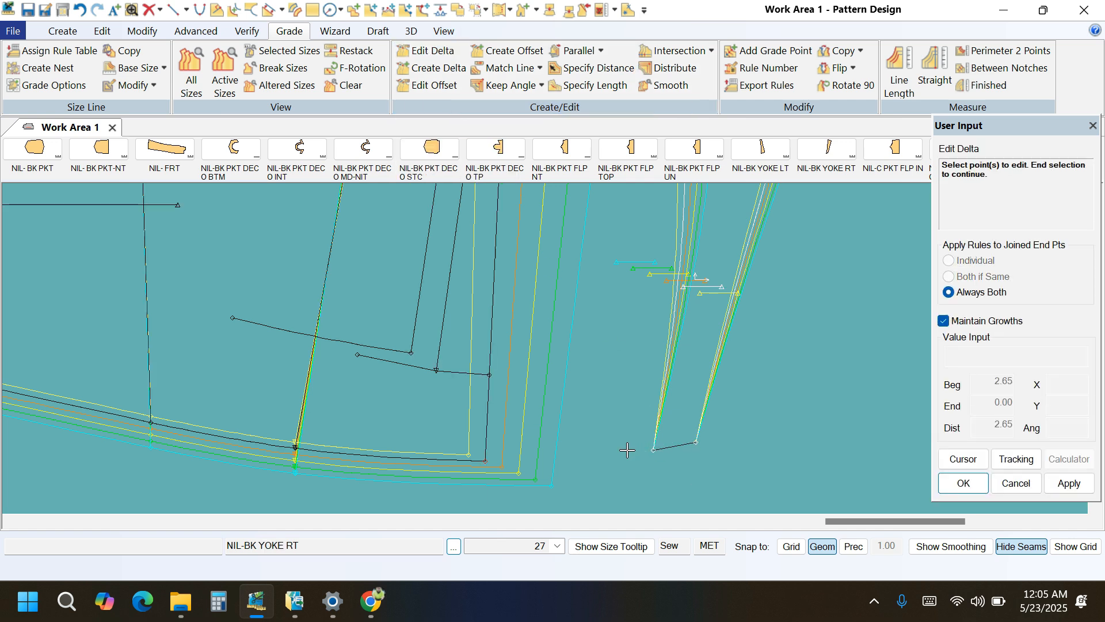
pyautogui.click(662, 451)
pyautogui.rightClick(600, 353)
pyautogui.click(600, 353)
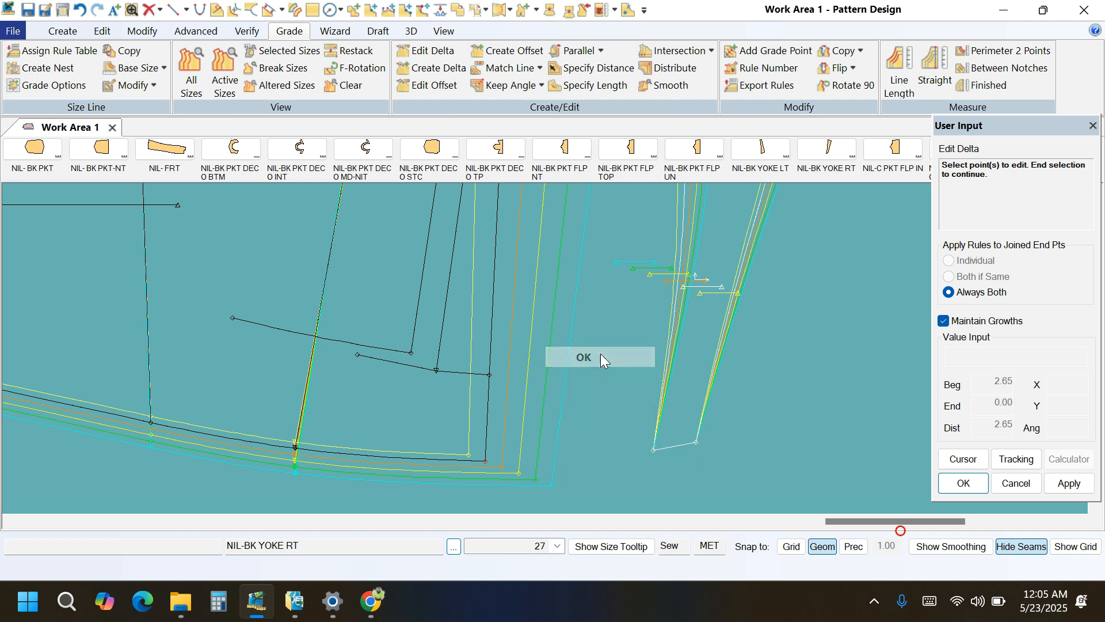
pyautogui.moveTo(802, 211); pyautogui.dragTo(517, 190)
pyautogui.click(493, 354)
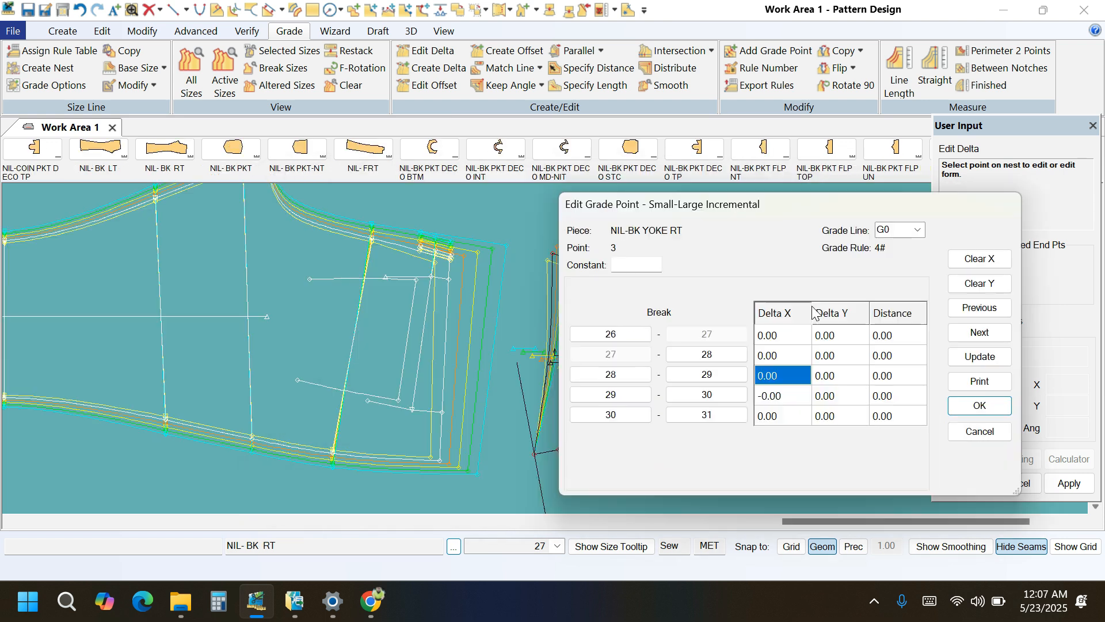
pyautogui.write('-0')
pyautogui.write('.')
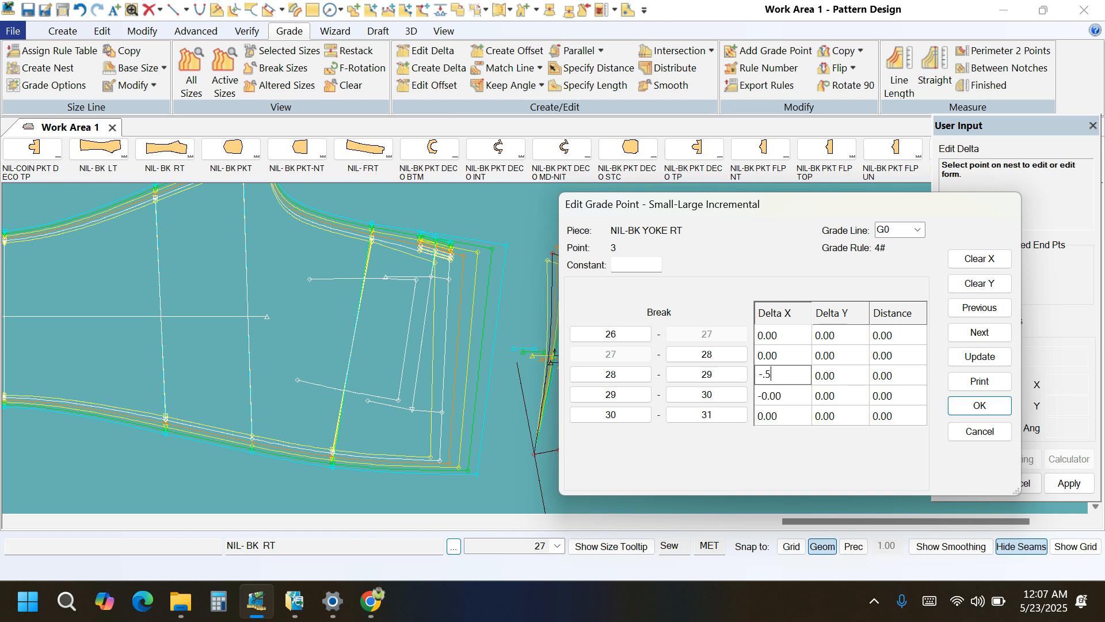
pyautogui.write('5')
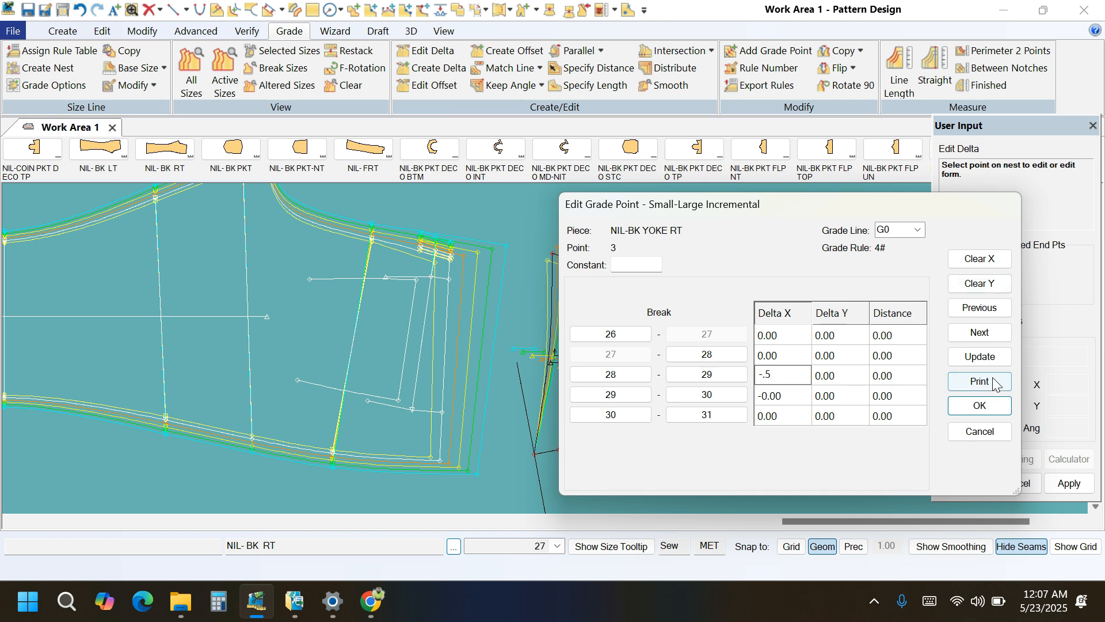
pyautogui.click(971, 357)
pyautogui.scroll(4, 553, 437)
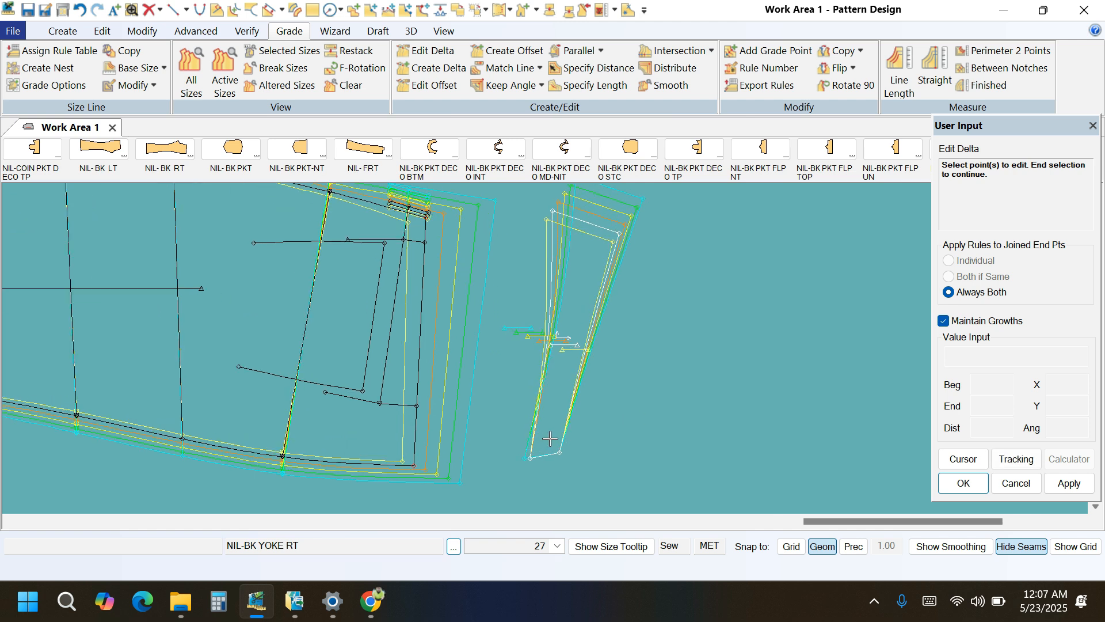
pyautogui.scroll(-2, 522, 474)
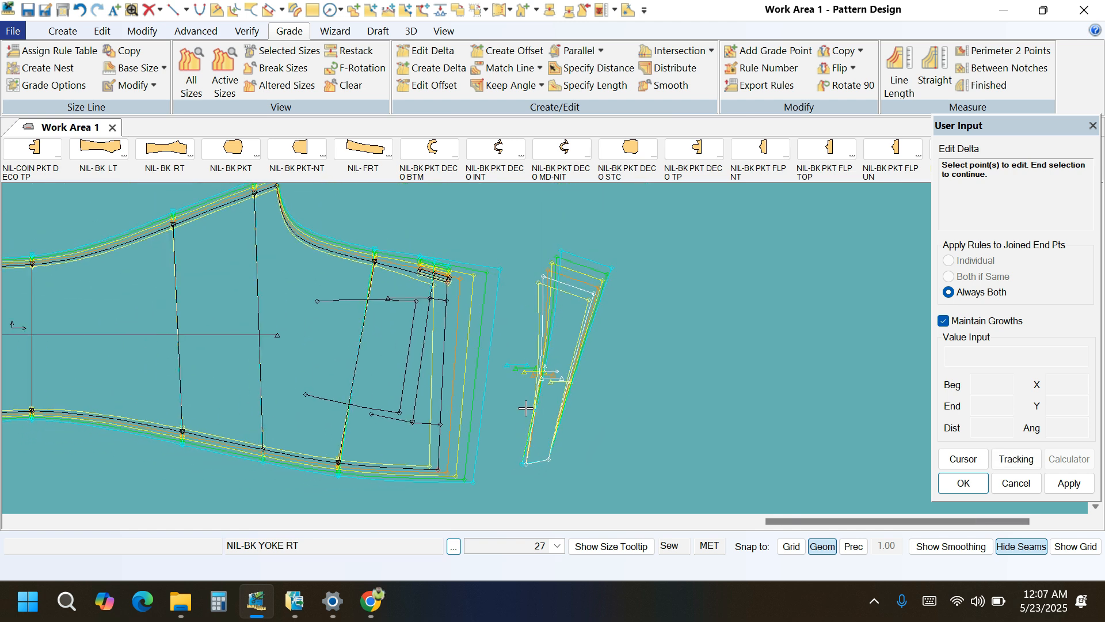
# Restack the graded nest of NIL-BK YOKE RT at the waist corner of its rise edge.
pyautogui.click(340, 51)
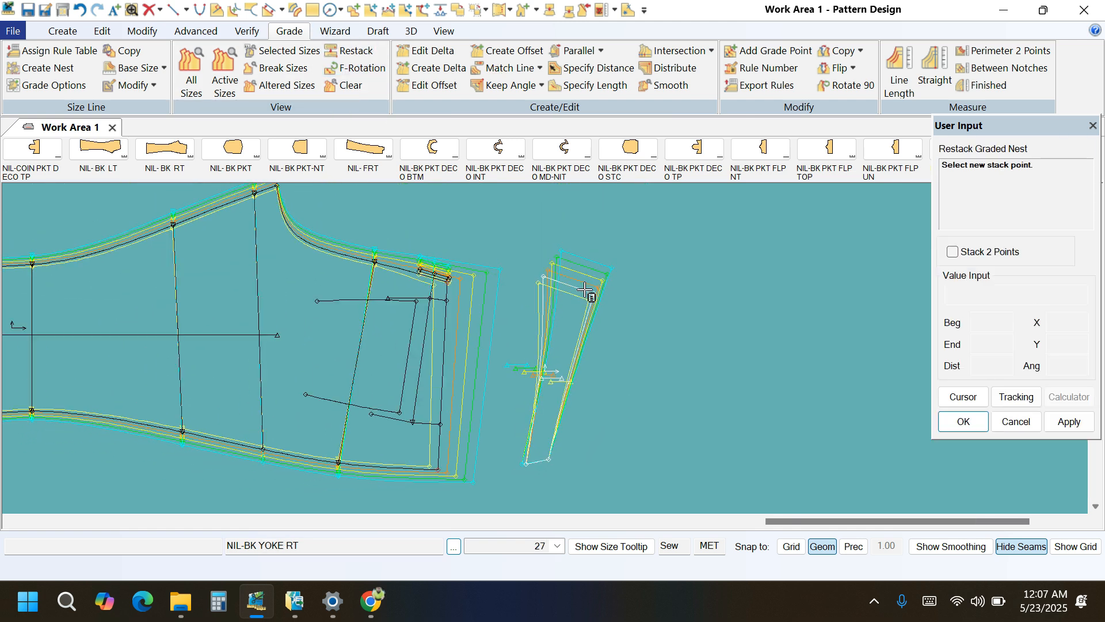
pyautogui.click(593, 293)
pyautogui.scroll(1, 533, 260)
# Edit the grade delta at the yoke-seam corner of NIL-BK YOKE RT's rise edge, setting Delta X for 28-29 to -0.5.
pyautogui.click(433, 50)
pyautogui.click(546, 284)
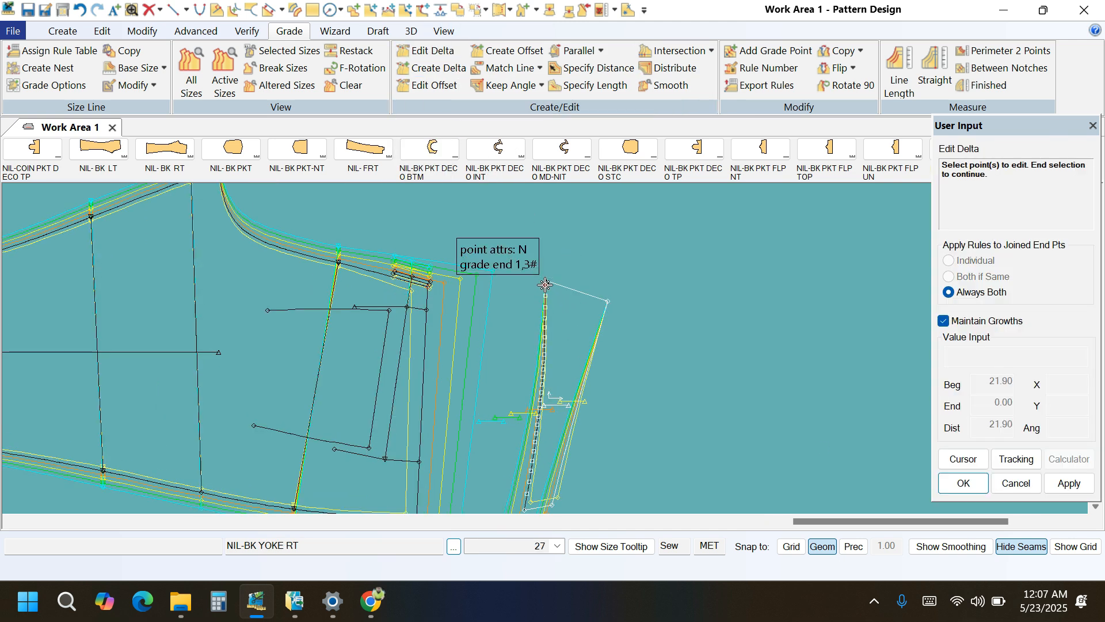
pyautogui.rightClick(672, 254)
pyautogui.click(671, 256)
pyautogui.click(784, 380)
pyautogui.write('-.5')
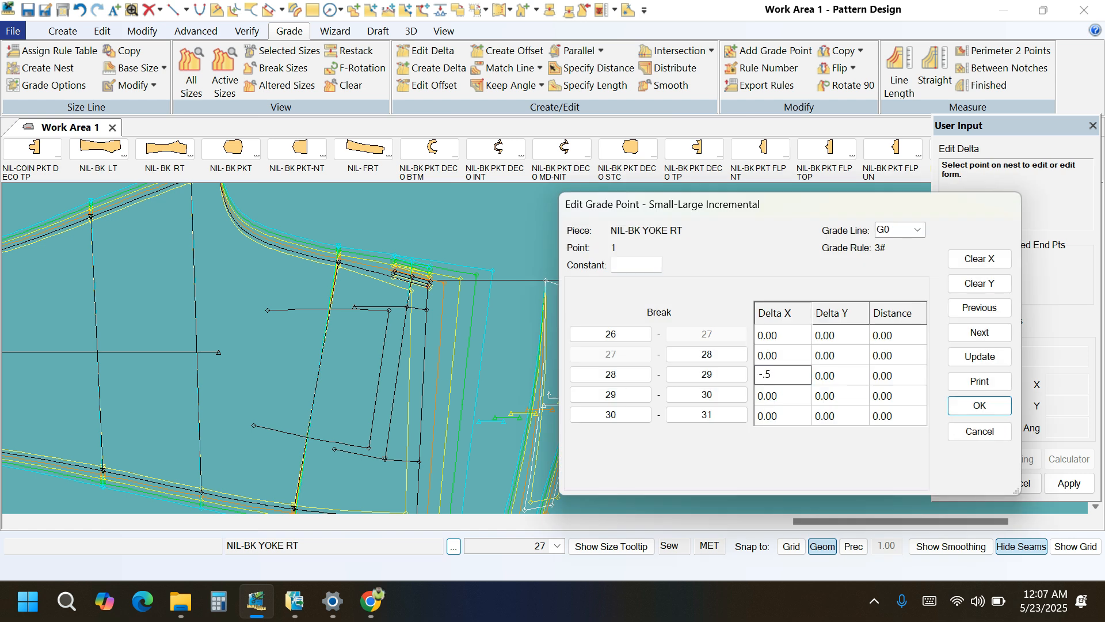
pyautogui.click(971, 358)
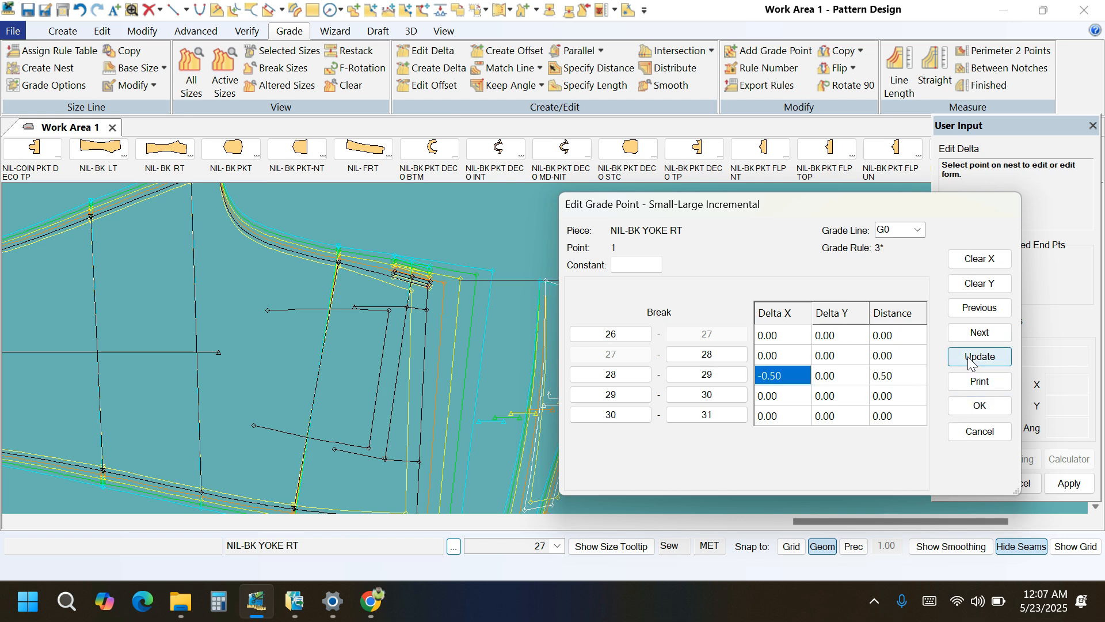
pyautogui.click(978, 404)
pyautogui.click(724, 265)
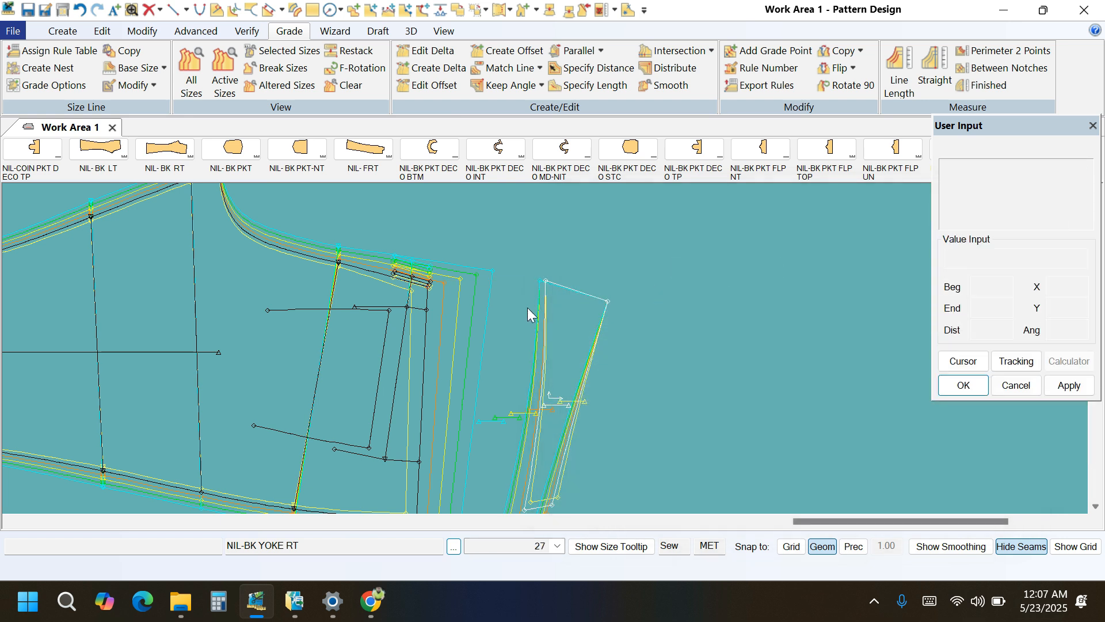
pyautogui.scroll(3, 532, 303)
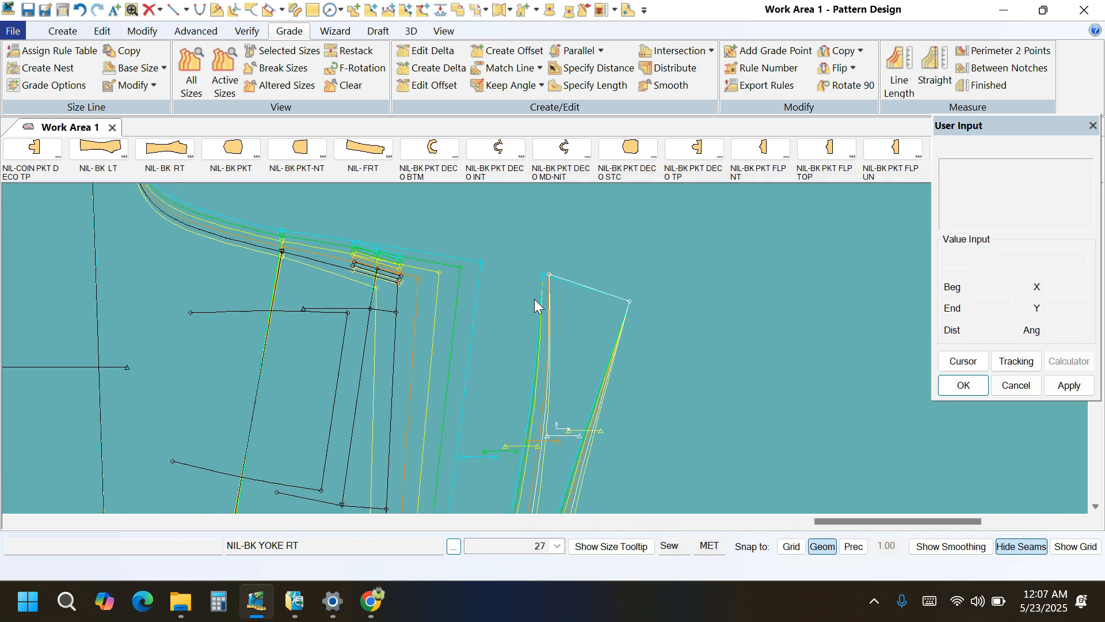
pyautogui.click(979, 69)
pyautogui.click(606, 291)
pyautogui.rightClick(630, 254)
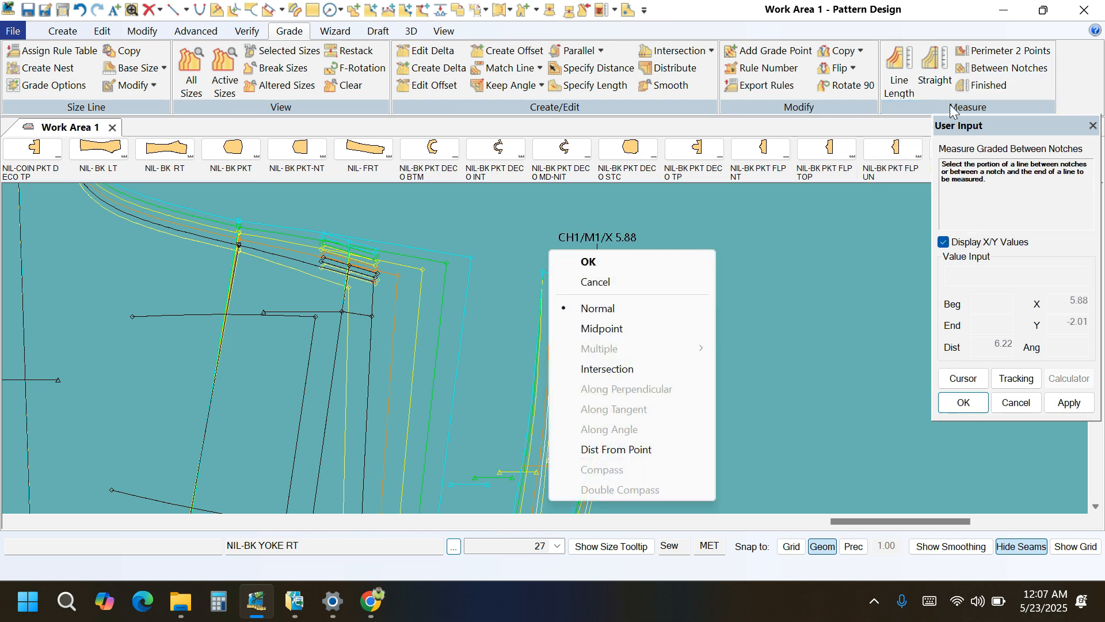
pyautogui.click(988, 241)
# Measure the graded line length of NIL-BK YOKE RT's rise edge and examine the differences between sizes.
pyautogui.click(899, 72)
pyautogui.click(626, 297)
pyautogui.rightClick(577, 248)
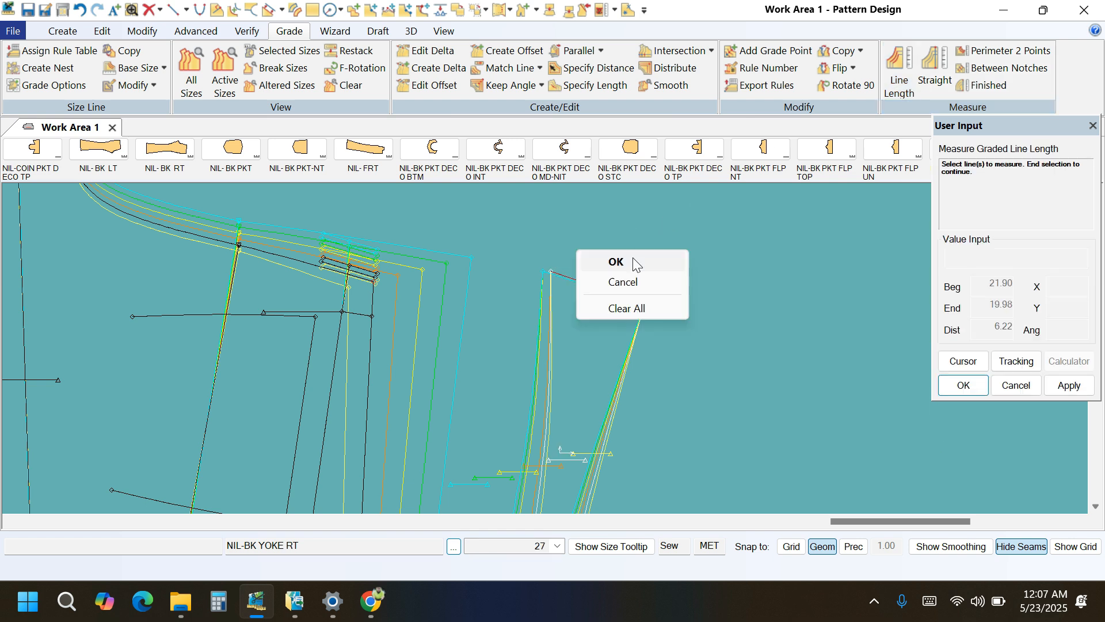
pyautogui.click(633, 257)
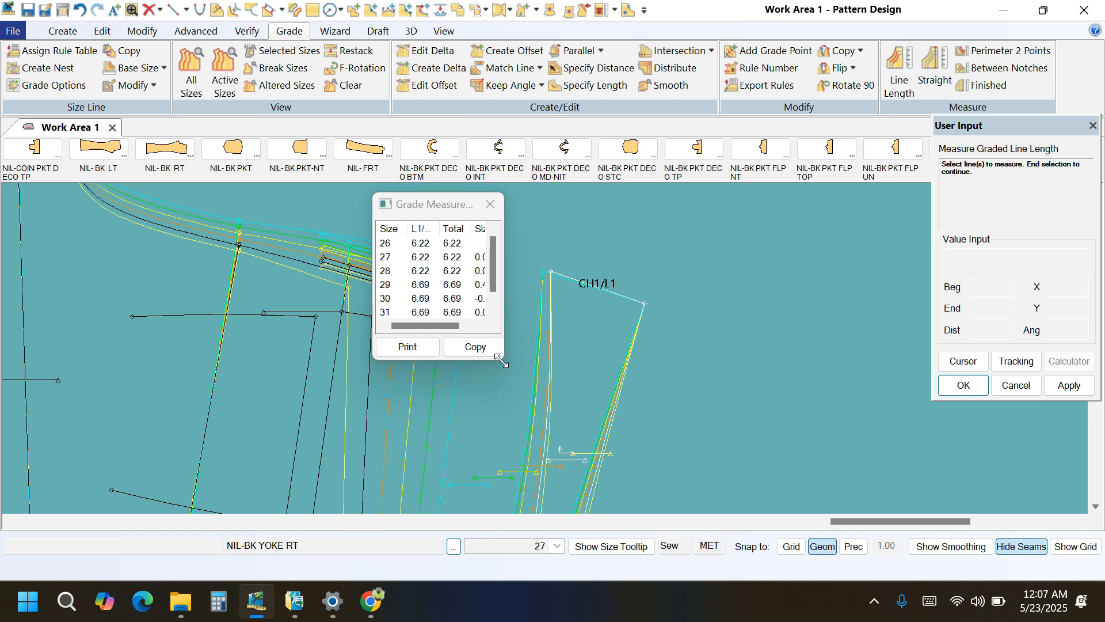
pyautogui.moveTo(502, 360); pyautogui.dragTo(602, 407)
pyautogui.click(476, 288)
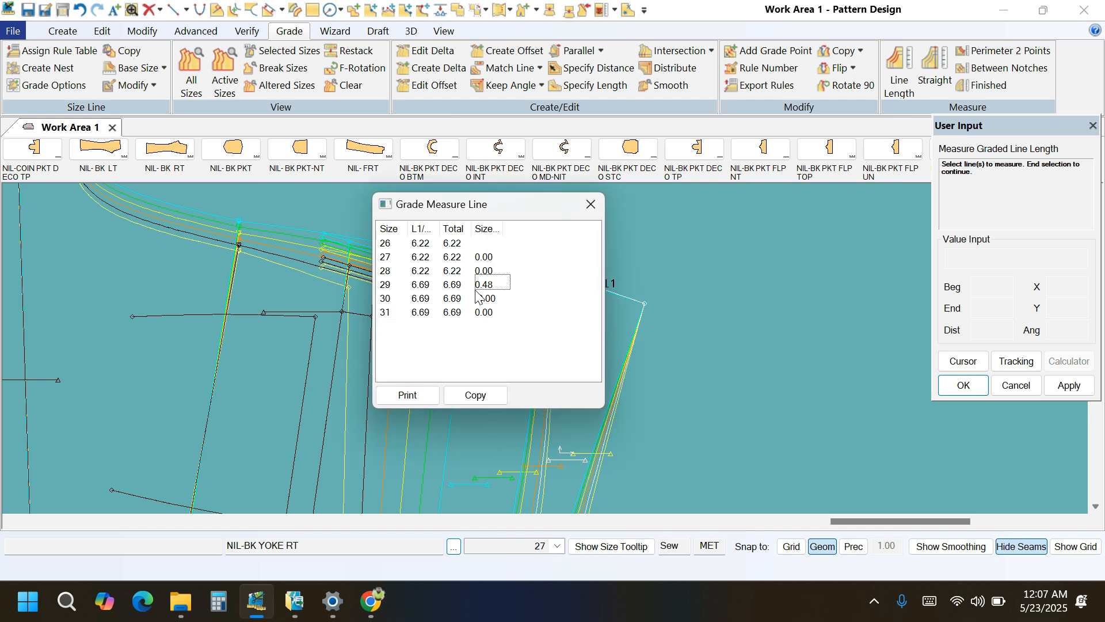
pyautogui.rightClick(701, 288)
pyautogui.click(698, 314)
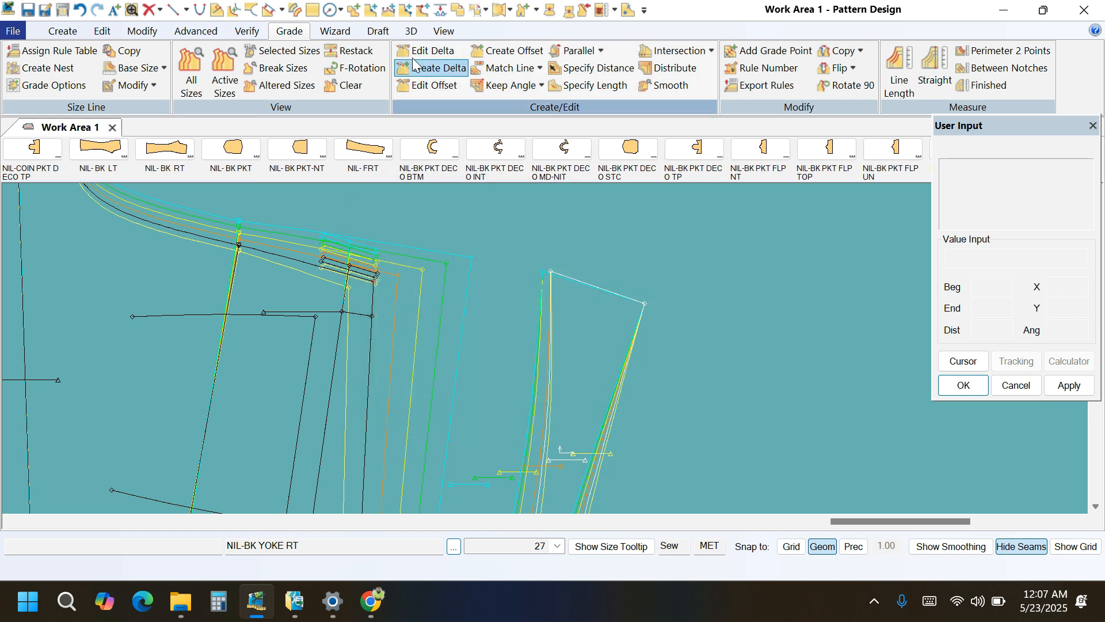
# Return the graded nest of NIL-BK YOKE RT to its original stacking by reselecting the waist corner of its rise edge.
pyautogui.click(350, 53)
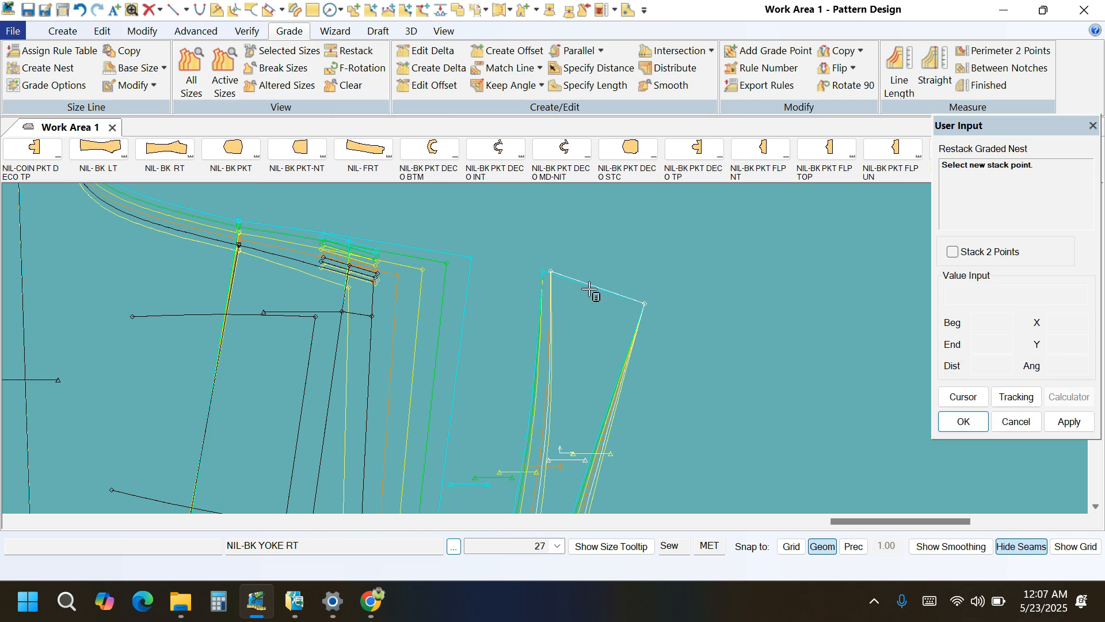
pyautogui.click(645, 301)
pyautogui.rightClick(699, 246)
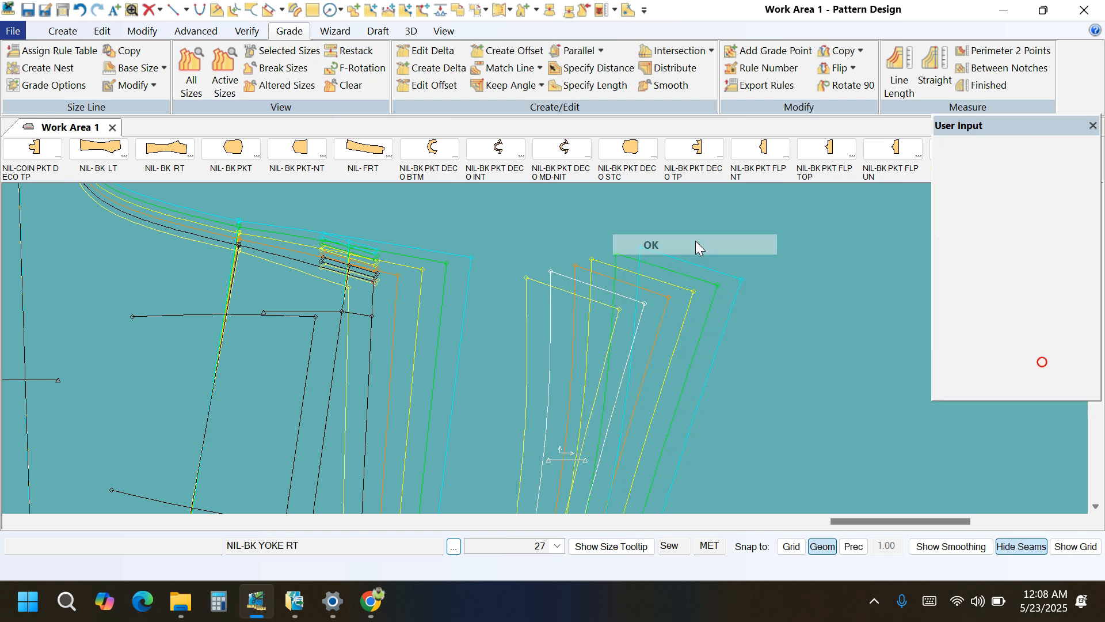
pyautogui.click(695, 241)
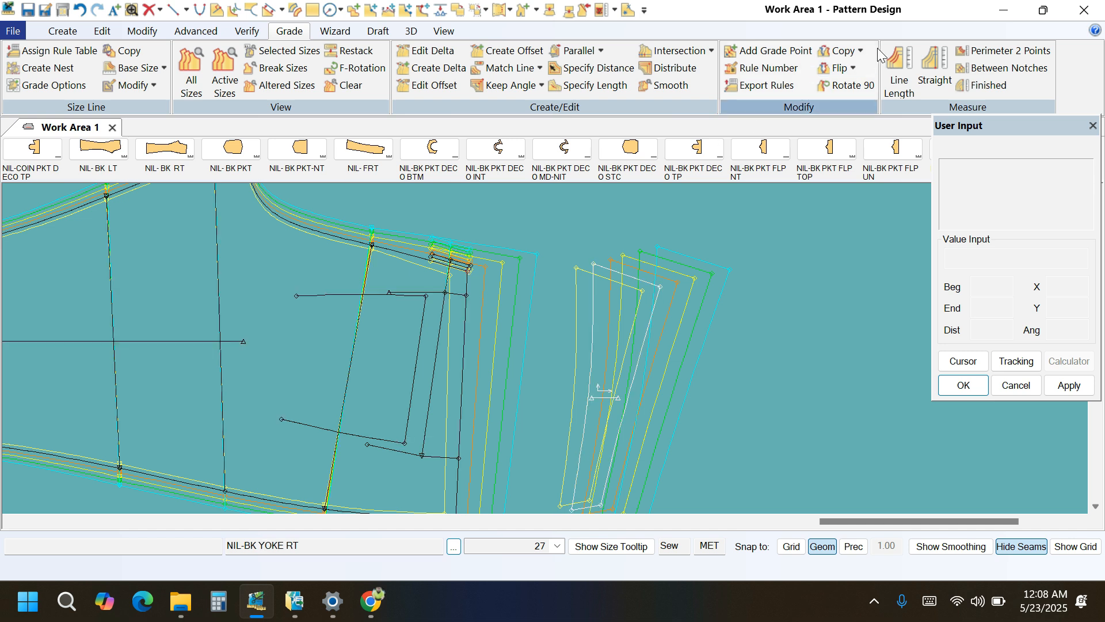
# Copy the nest rule from the yoke-seam corner of NIL-BK YOKE RT's rise edge to the rise's end point on NIL- BK RT.
pyautogui.click(860, 51)
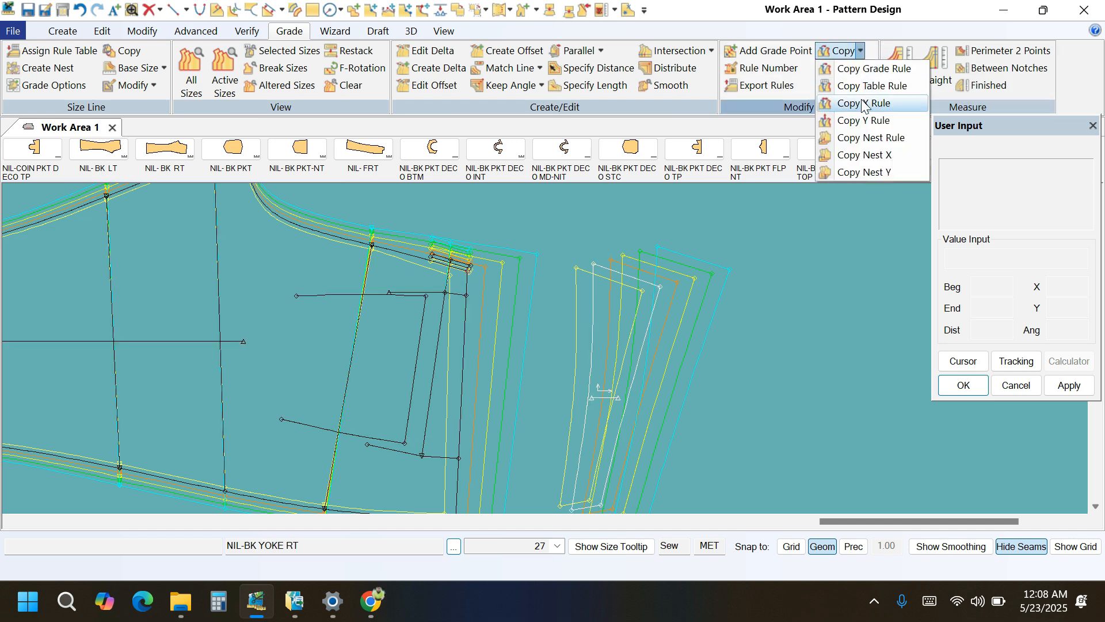
pyautogui.click(858, 138)
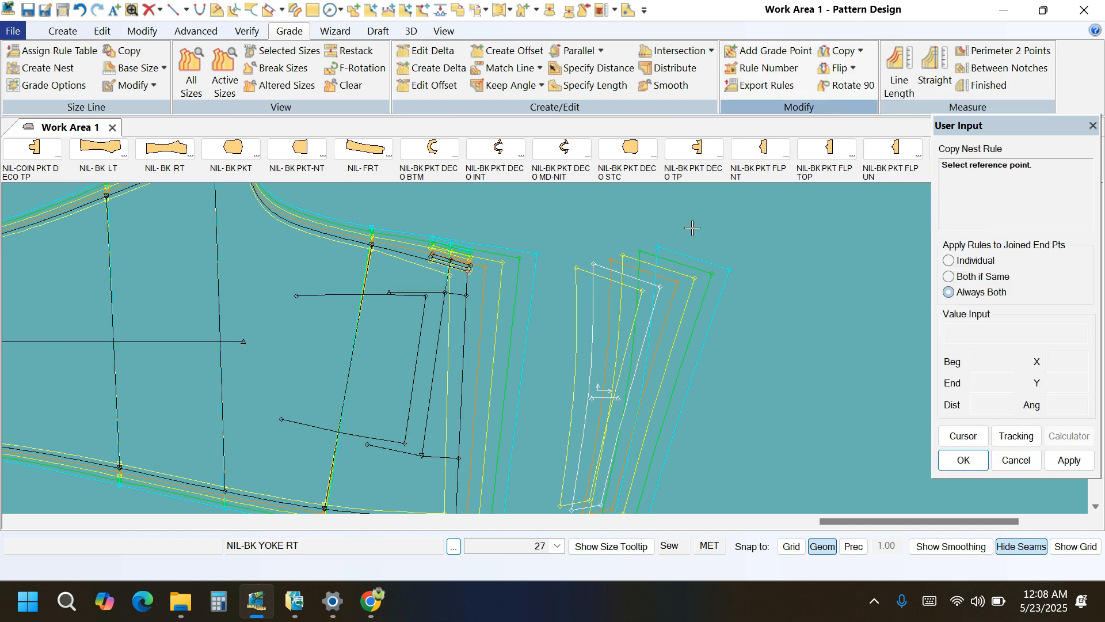
pyautogui.click(593, 264)
pyautogui.click(467, 271)
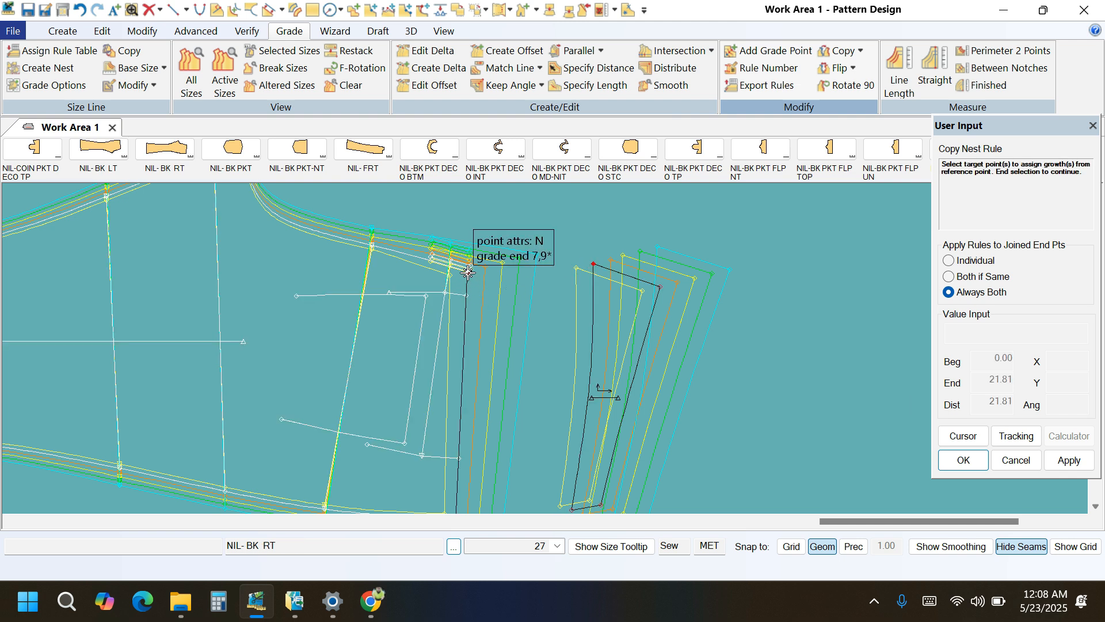
pyautogui.rightClick(757, 260)
pyautogui.click(756, 263)
pyautogui.scroll(-1, 671, 251)
pyautogui.scroll(1, 565, 377)
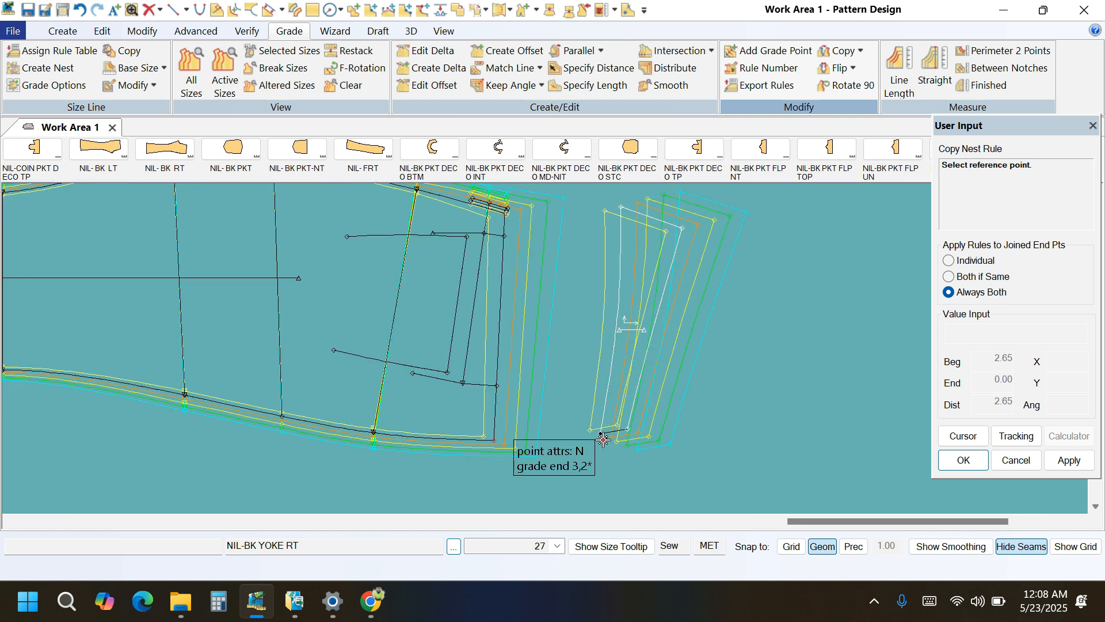
# Copy the nest rule from the yoke-seam corner of NIL-BK YOKE RT's side-seam end to the side seam's end point on NIL- BK RT.
pyautogui.click(575, 446)
pyautogui.click(494, 441)
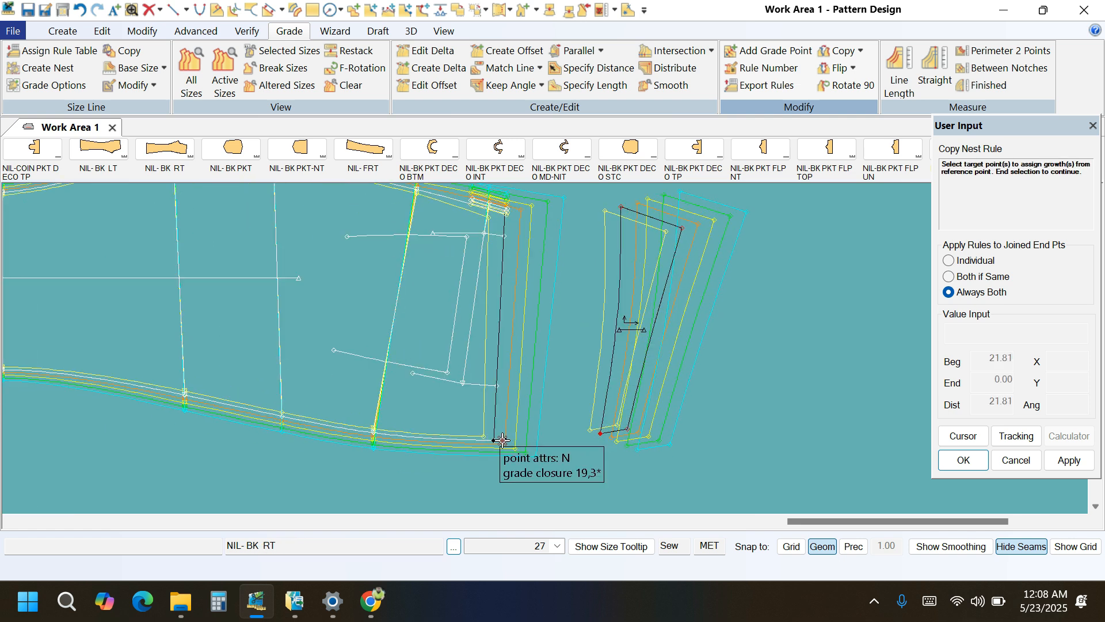
pyautogui.rightClick(765, 337)
pyautogui.click(761, 343)
pyautogui.rightClick(761, 335)
pyautogui.click(764, 346)
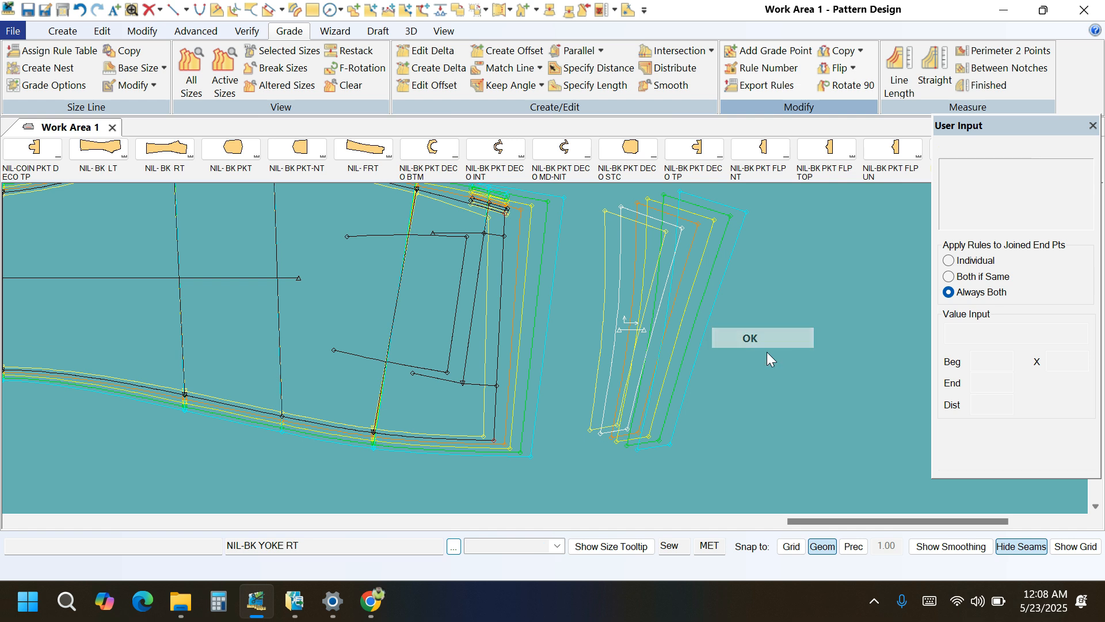
# Measure the combined graded line length of the NIL- BK RT rise and the yoke's rise edge, and examine the differences between sizes.
pyautogui.scroll(-4, 792, 471)
pyautogui.click(895, 80)
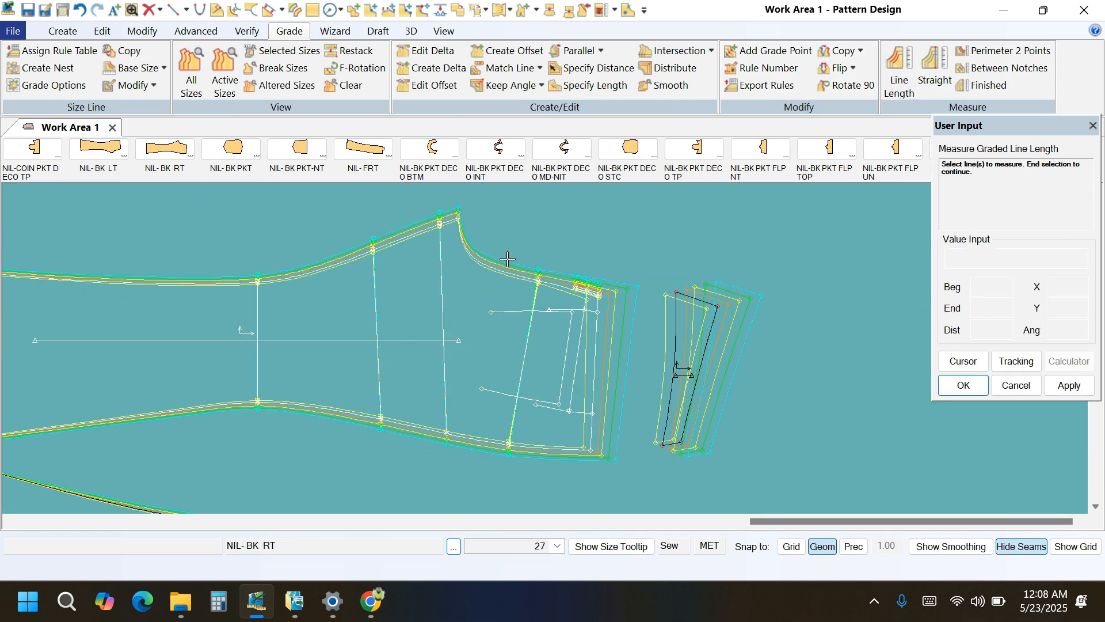
pyautogui.click(707, 299)
pyautogui.click(1069, 385)
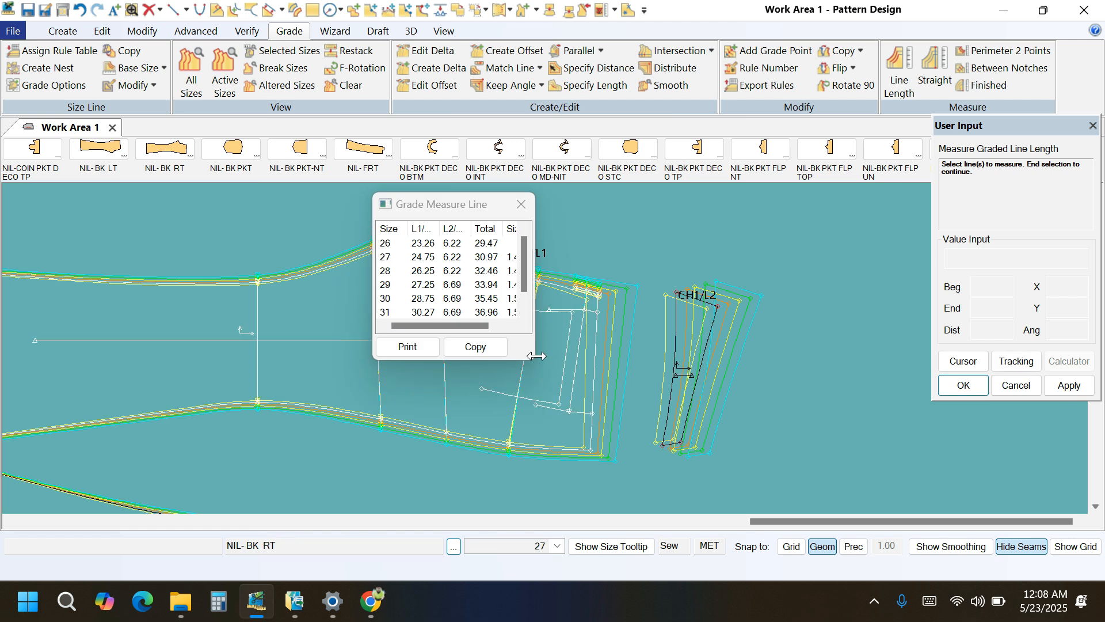
pyautogui.moveTo(537, 359); pyautogui.dragTo(593, 396)
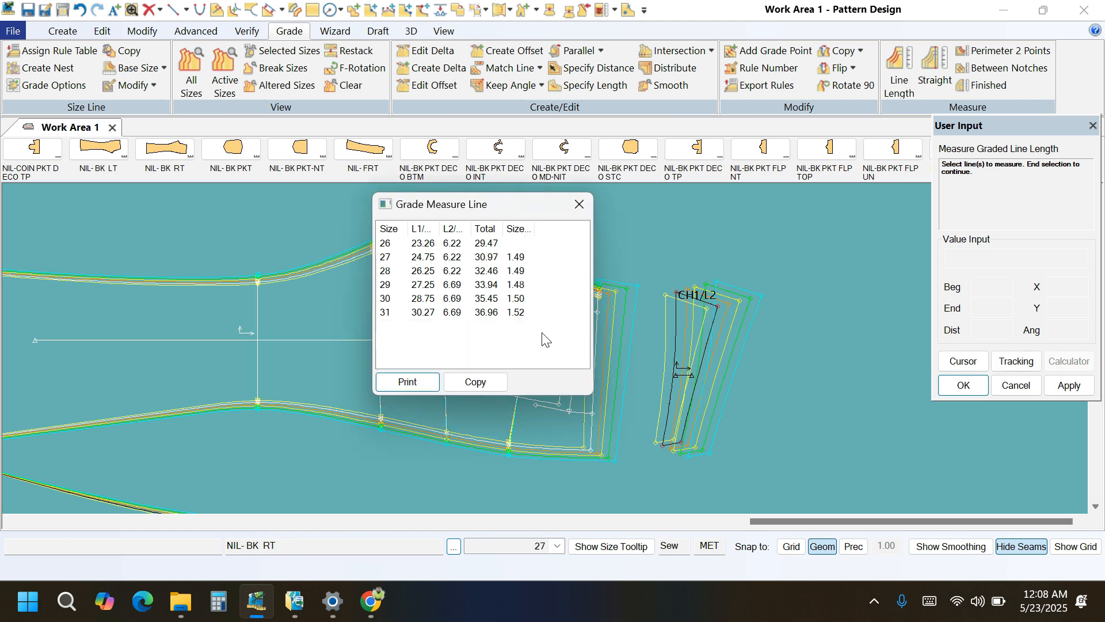
pyautogui.moveTo(542, 342); pyautogui.dragTo(502, 242)
pyautogui.press('Escape')
# Move the NIL-F- PKT SAME piece next to the waist end of the front trouser piece.
pyautogui.scroll(-3, 603, 241)
pyautogui.scroll(-3, 605, 239)
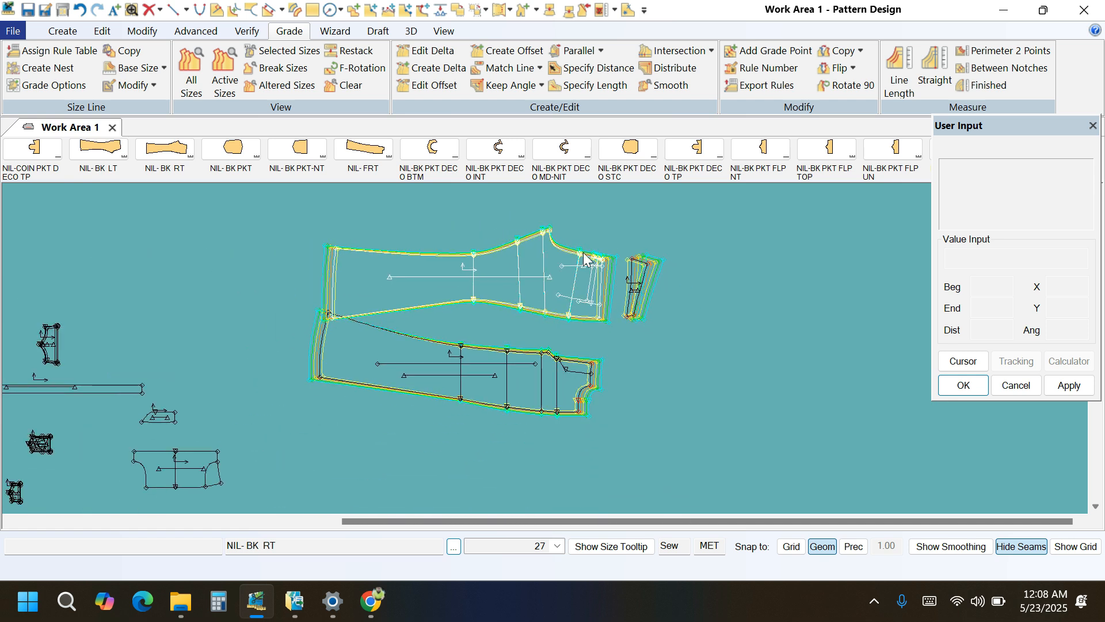
pyautogui.scroll(-1, 499, 267)
pyautogui.click(35, 422)
pyautogui.scroll(2, 575, 403)
pyautogui.scroll(4, 597, 359)
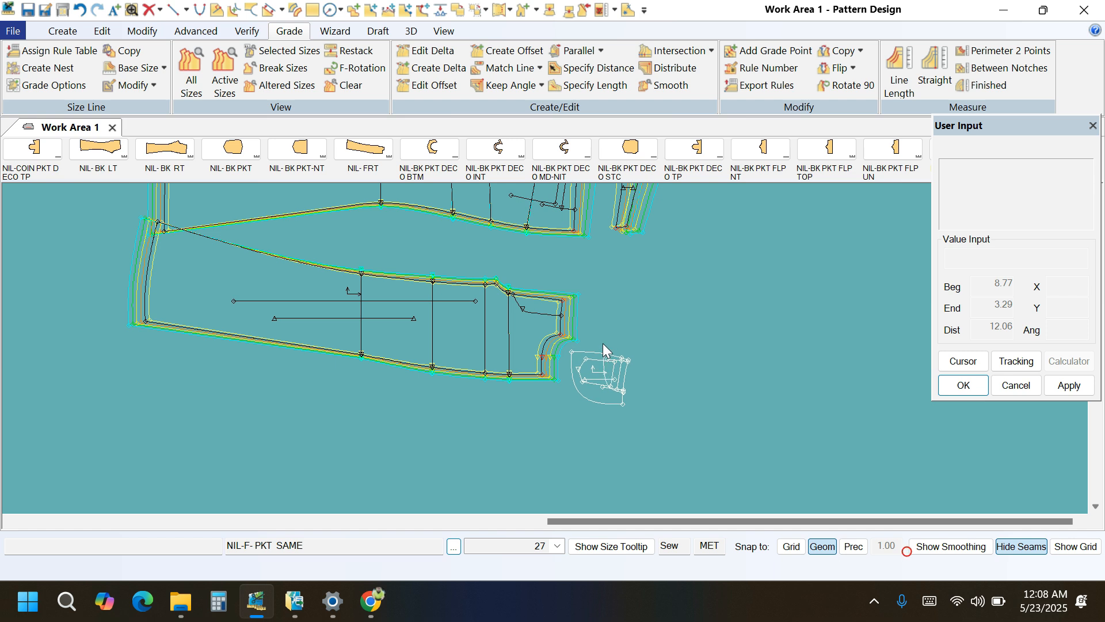
# Flip the NIL-F- PKT SAME piece so it matches the orientation of the front's waist and side seam.
pyautogui.scroll(1, 598, 359)
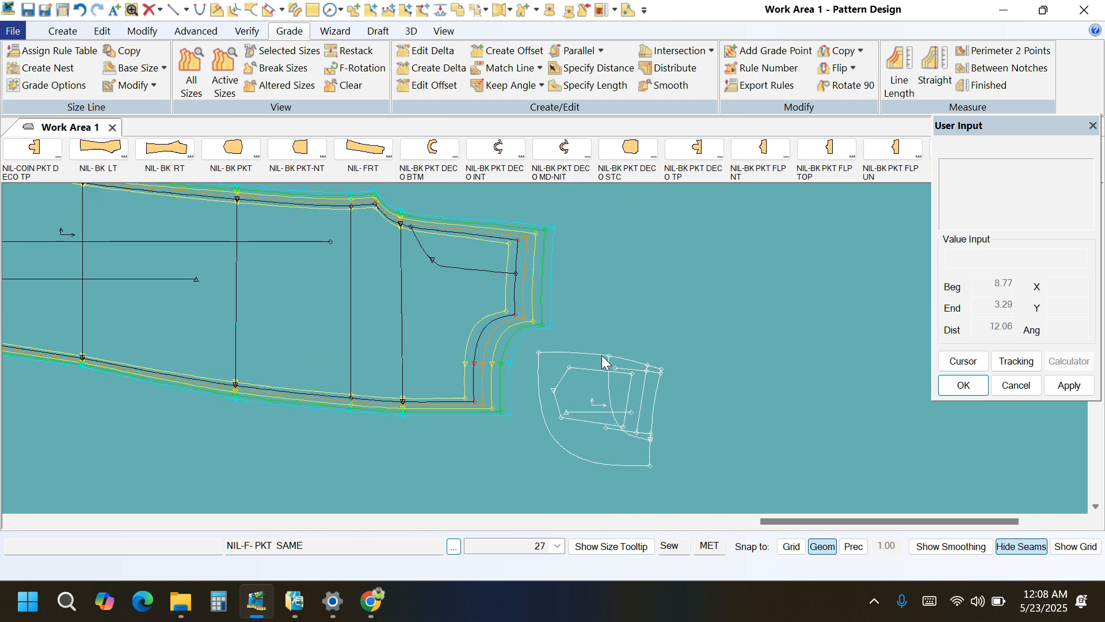
pyautogui.click(602, 351)
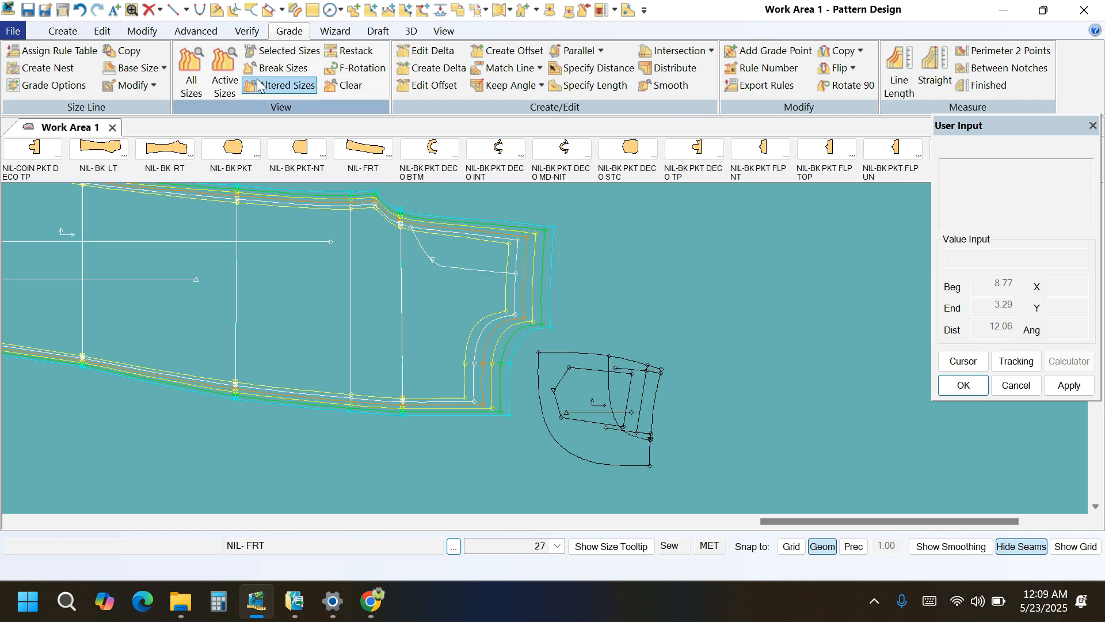
pyautogui.click(142, 32)
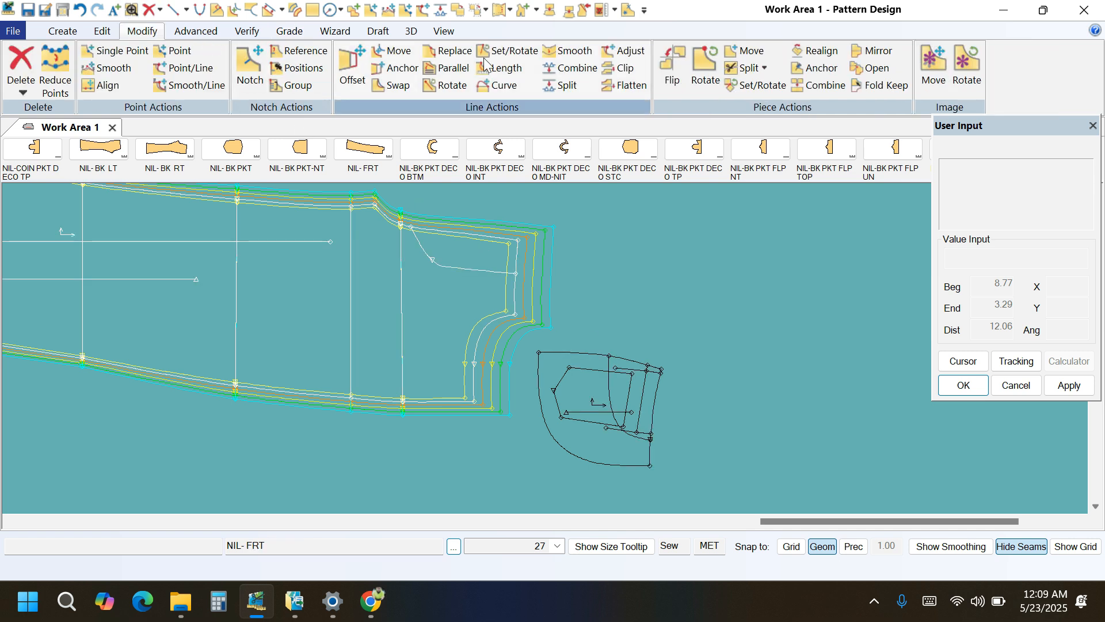
pyautogui.click(675, 67)
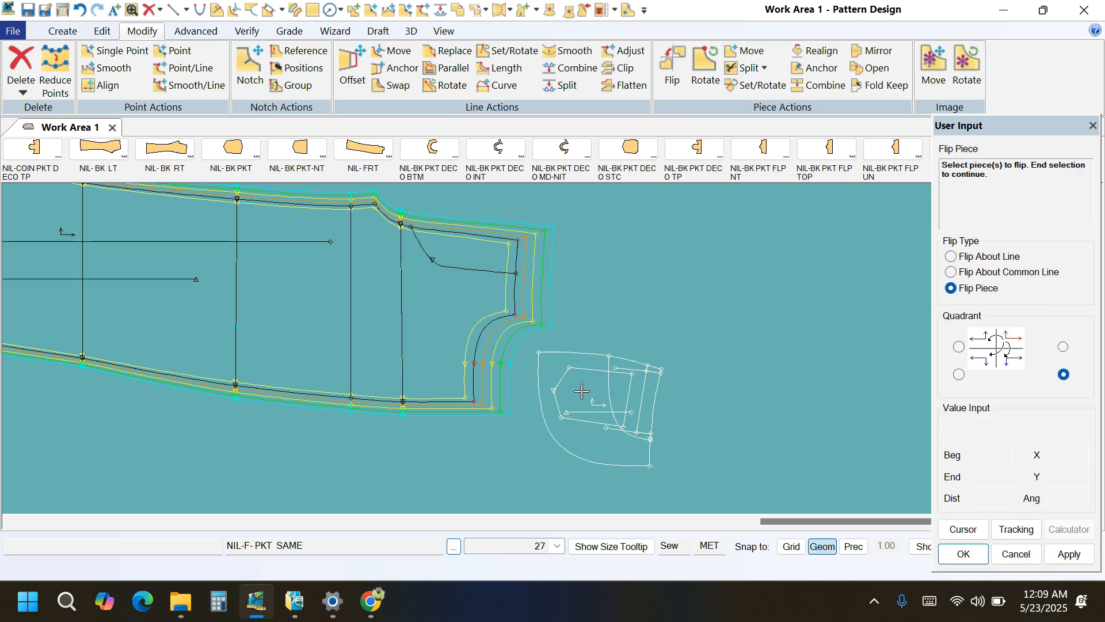
pyautogui.click(592, 406)
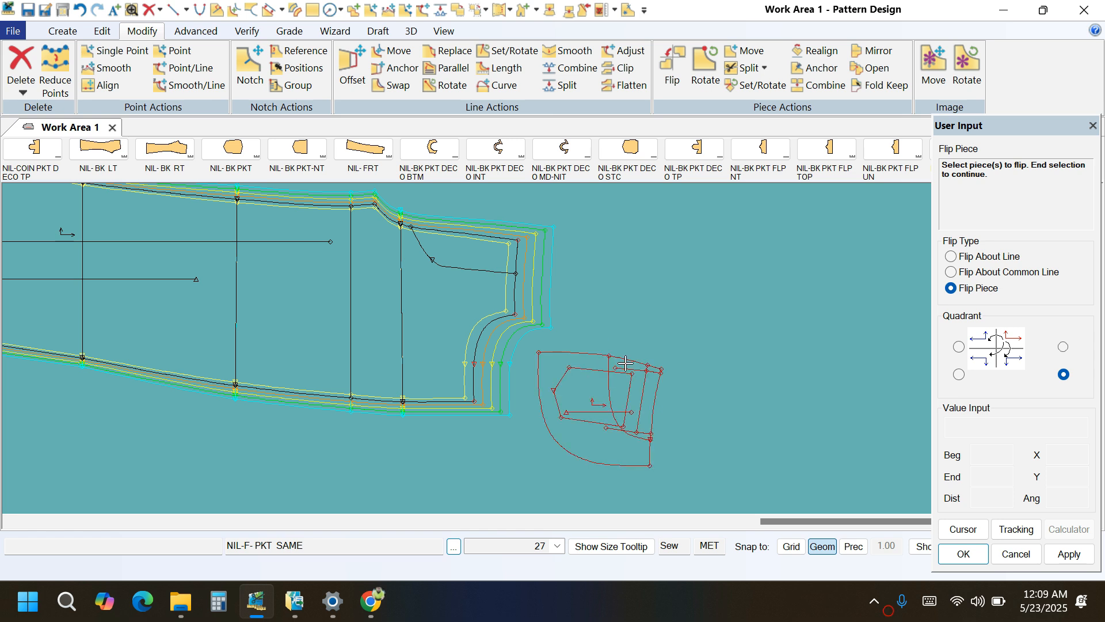
pyautogui.rightClick(665, 297)
pyautogui.click(665, 297)
pyautogui.rightClick(666, 295)
pyautogui.click(665, 295)
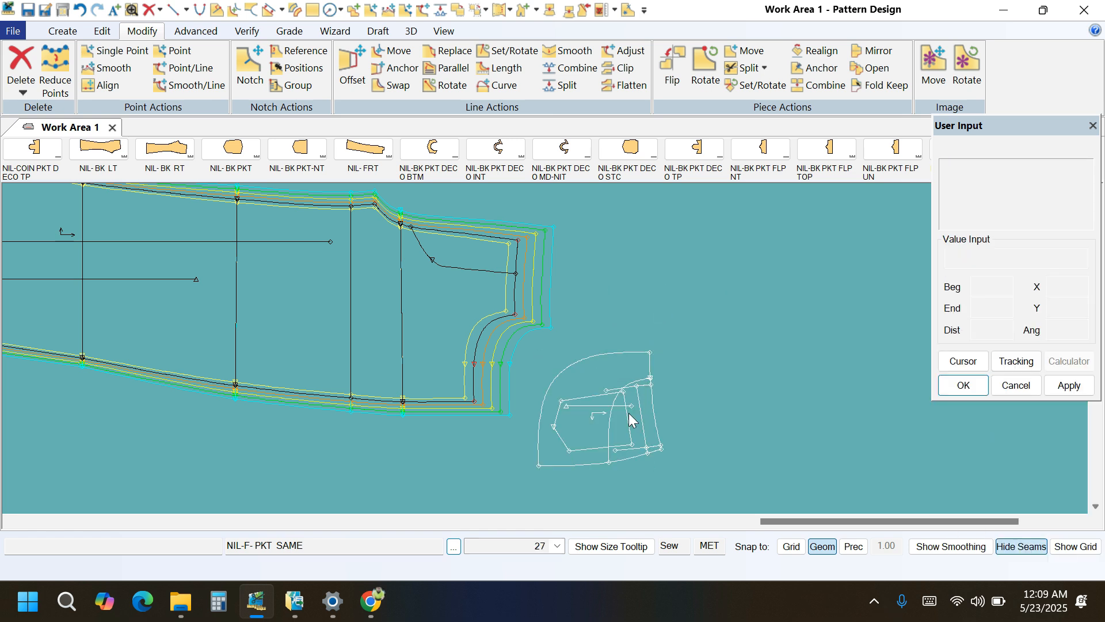
# Lay the pocket piece over the front's pocket opening to compare their waist and side edges, and set it back beside the front.
pyautogui.scroll(3, 607, 391)
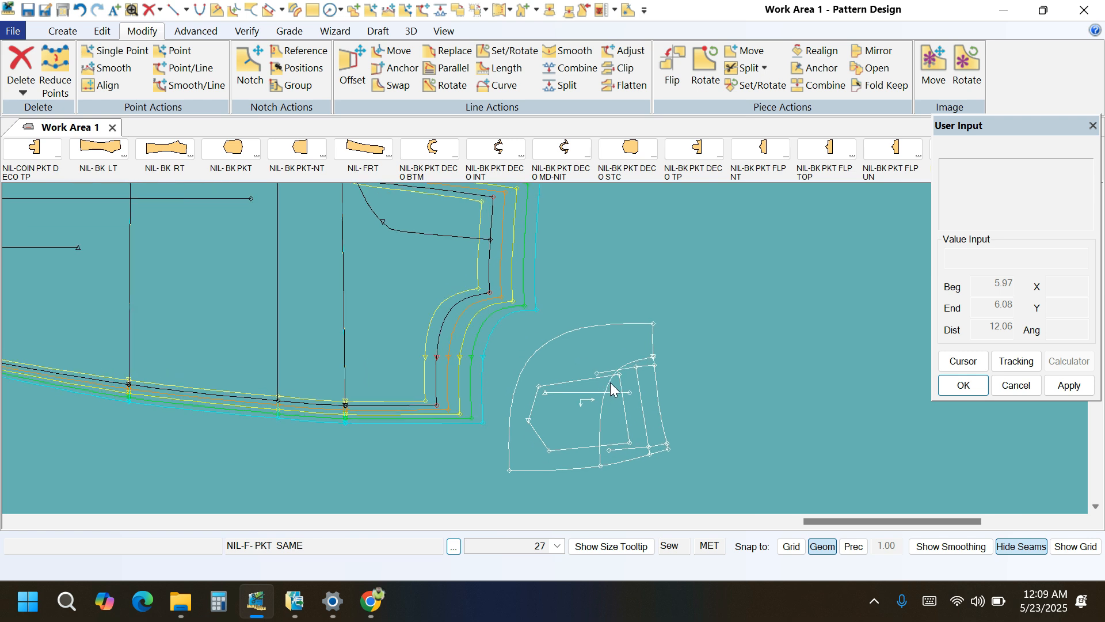
pyautogui.scroll(1, 438, 274)
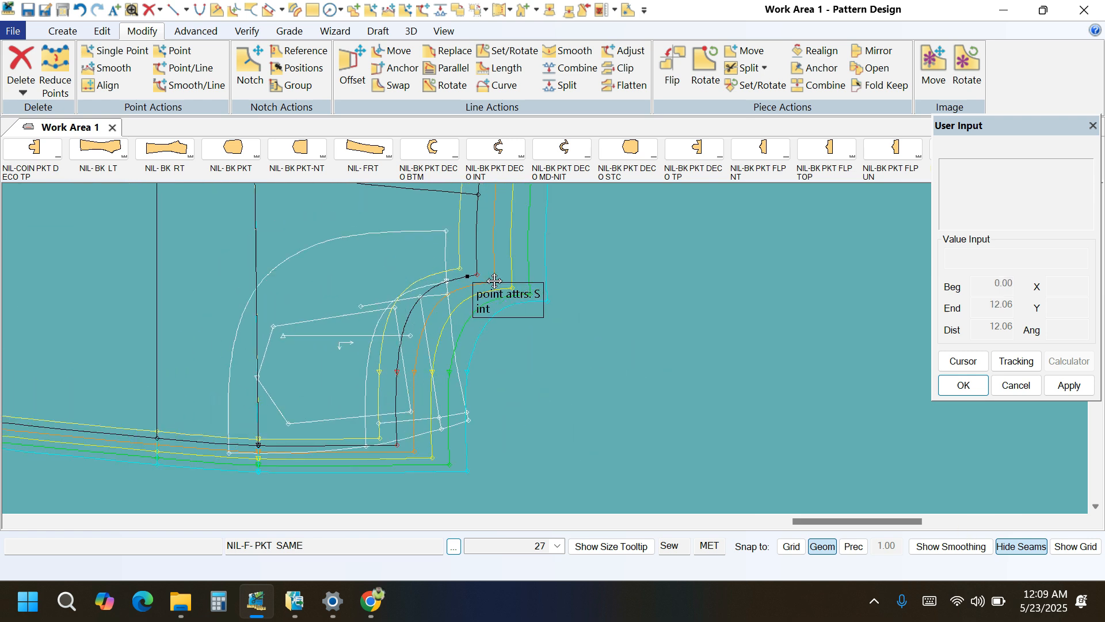
pyautogui.click(487, 277)
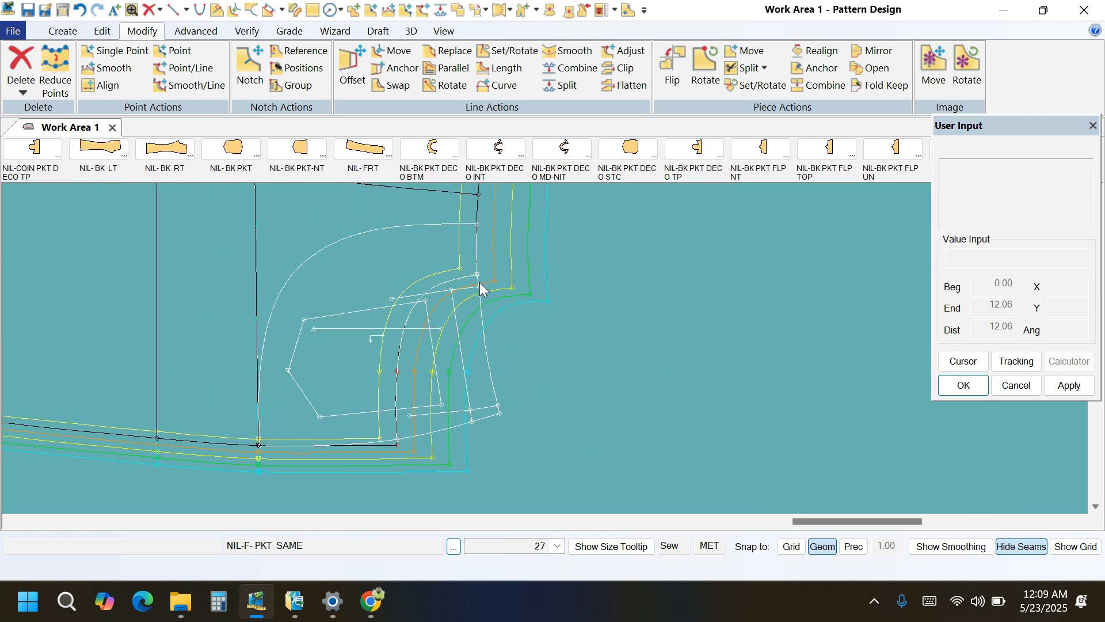
pyautogui.click(393, 298)
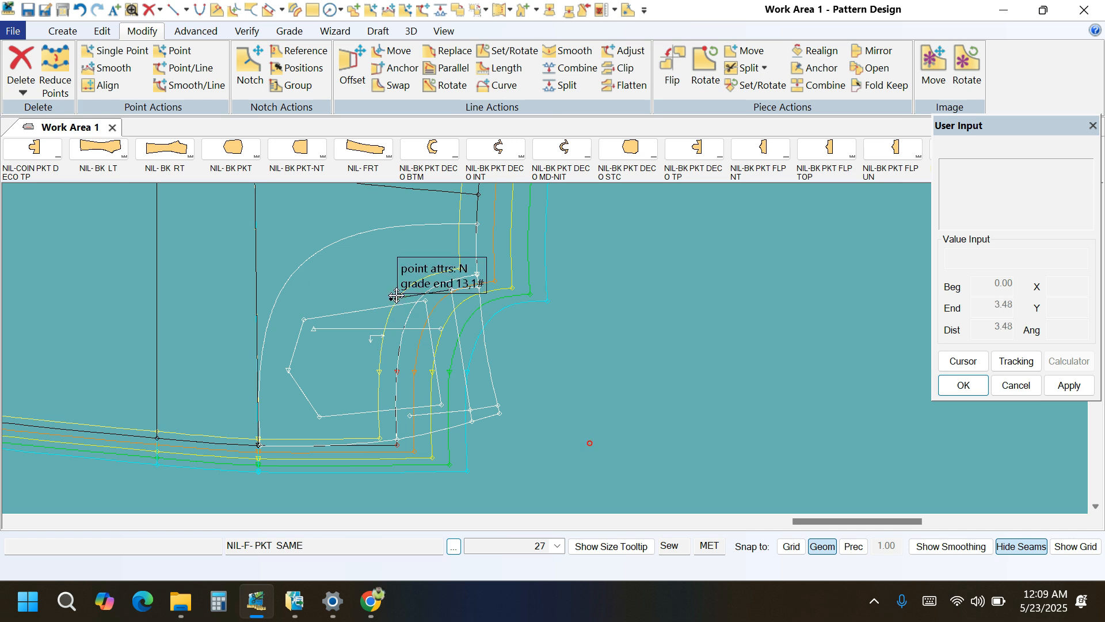
pyautogui.click(674, 372)
pyautogui.scroll(-3, 416, 239)
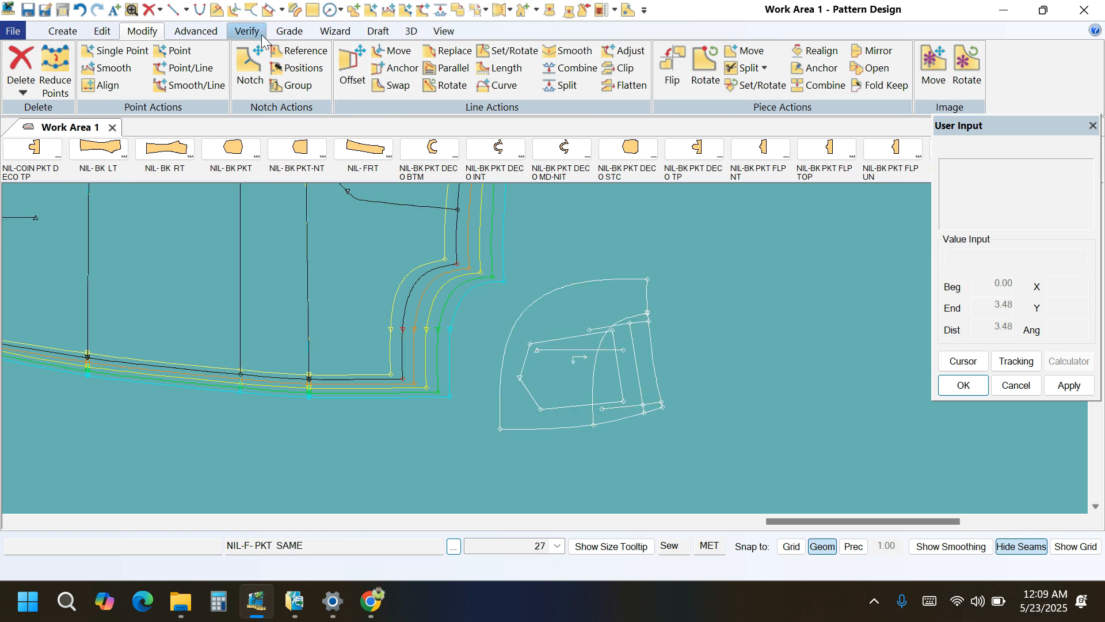
# Copy the nest rule from the front's waist corner at the pocket opening to the pocket piece's outer corners and opening points on the waist and side edges.
pyautogui.click(284, 34)
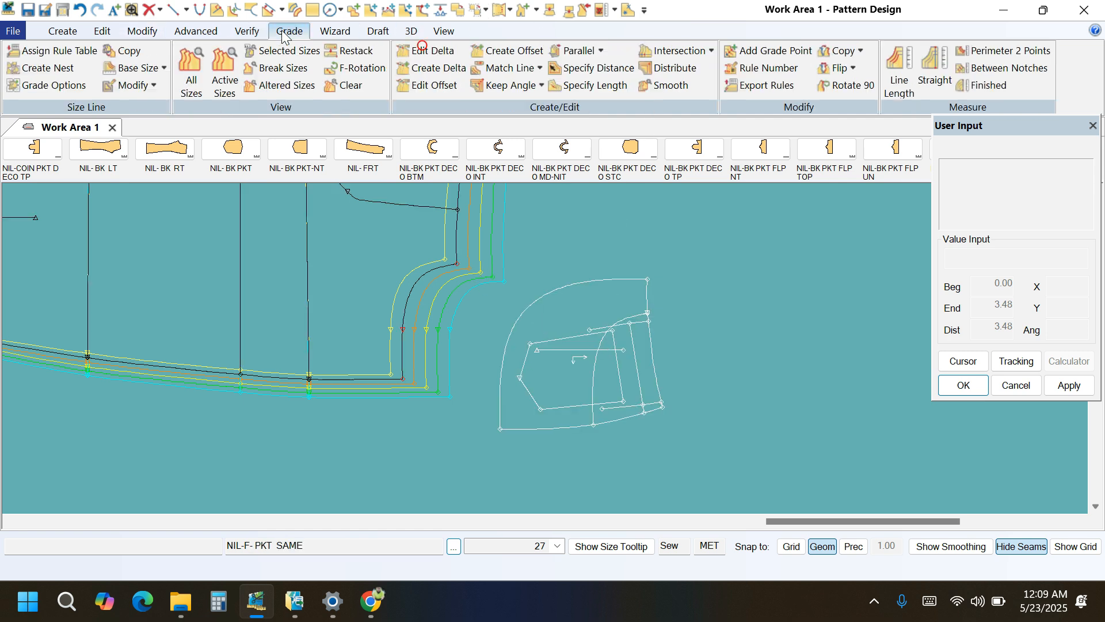
pyautogui.click(860, 51)
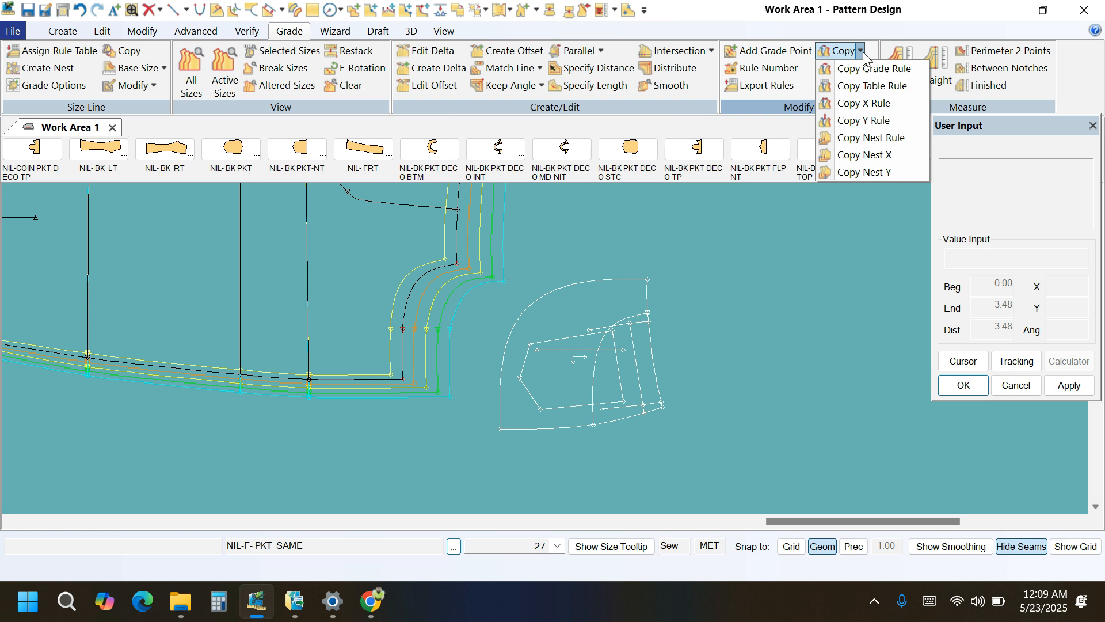
pyautogui.click(854, 142)
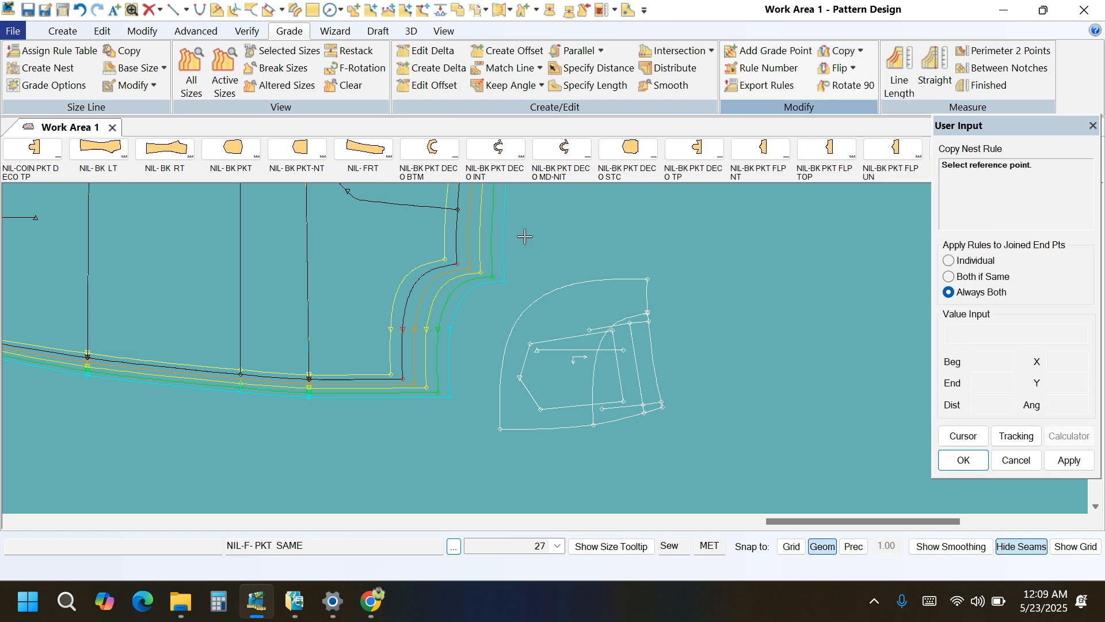
pyautogui.click(466, 263)
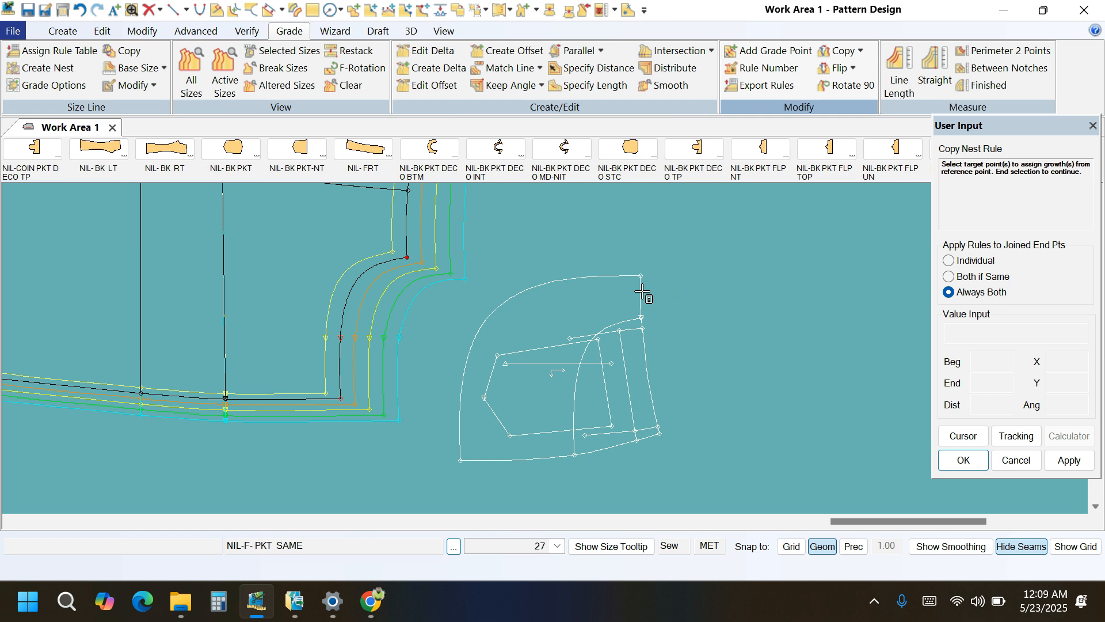
pyautogui.click(643, 273)
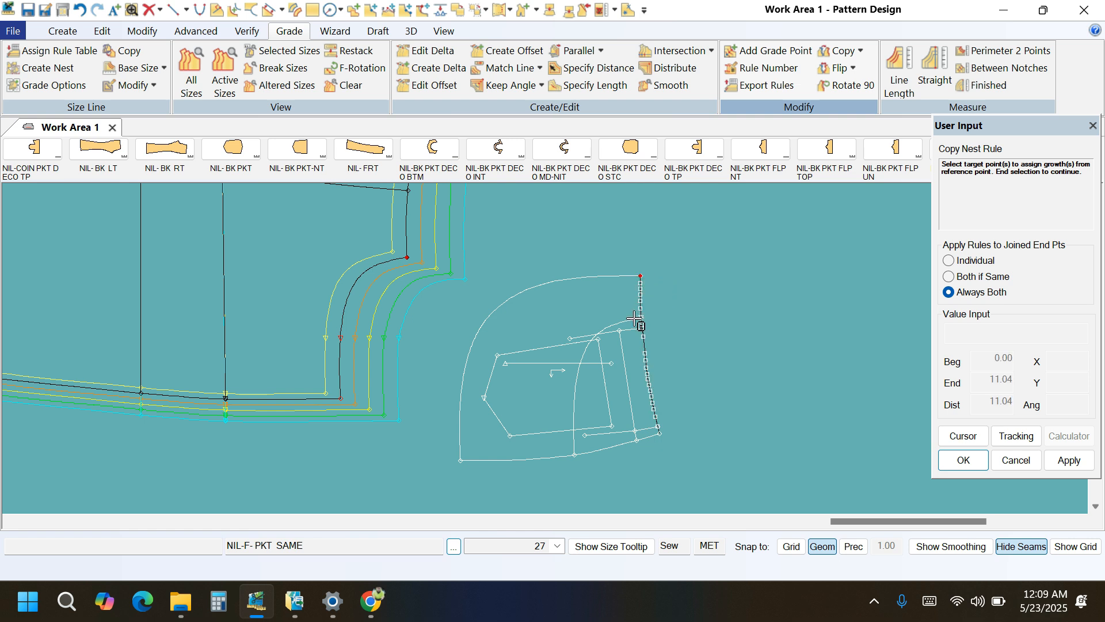
pyautogui.click(645, 318)
pyautogui.scroll(2, 649, 372)
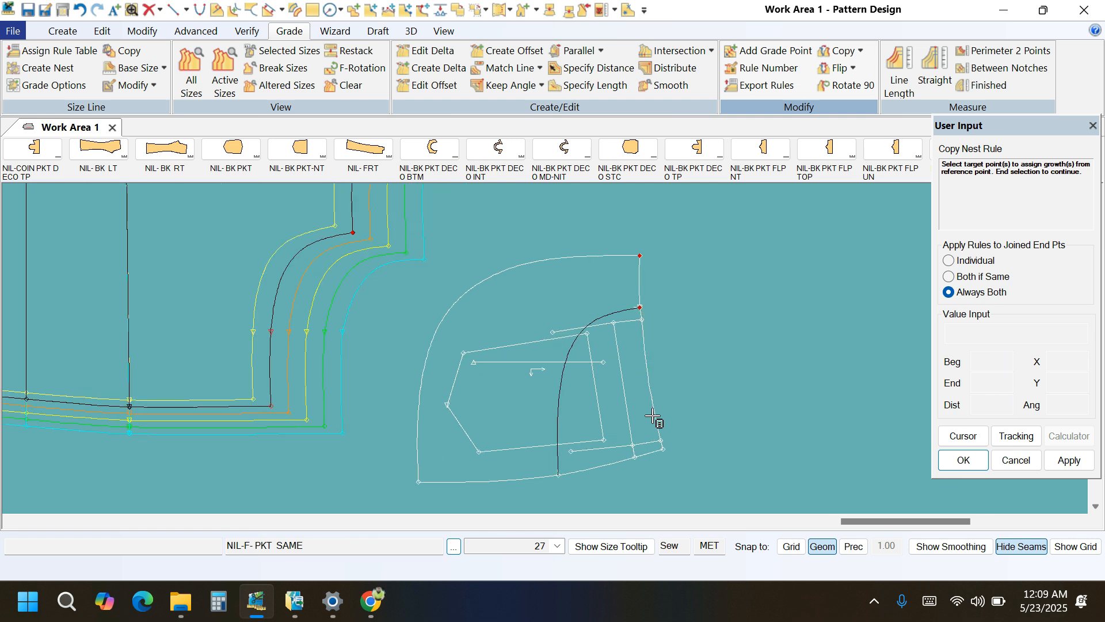
pyautogui.click(663, 452)
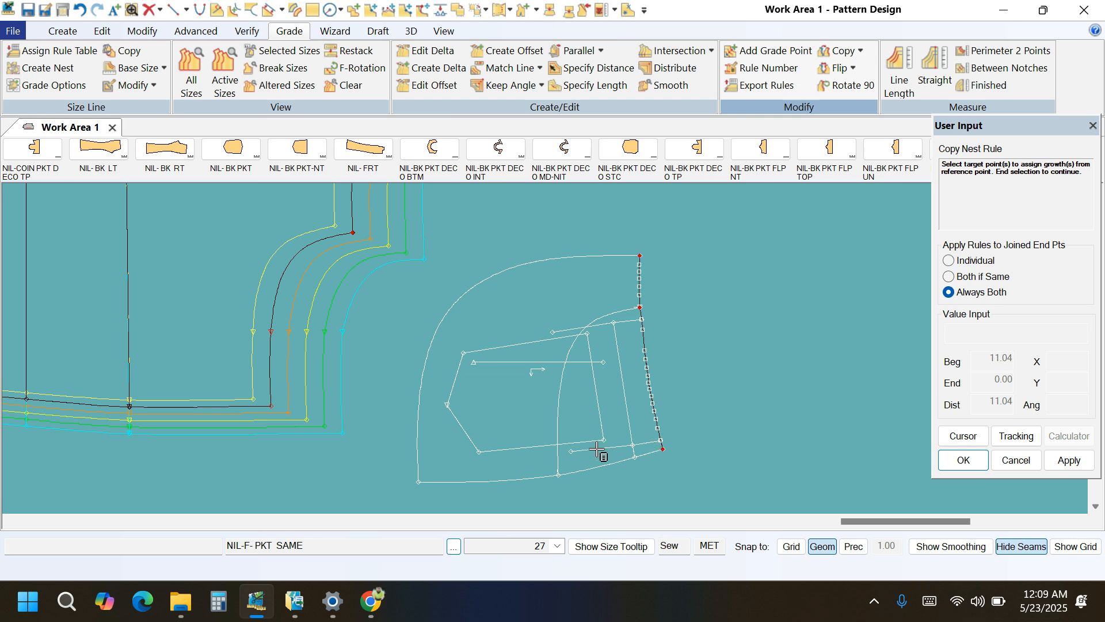
pyautogui.click(416, 483)
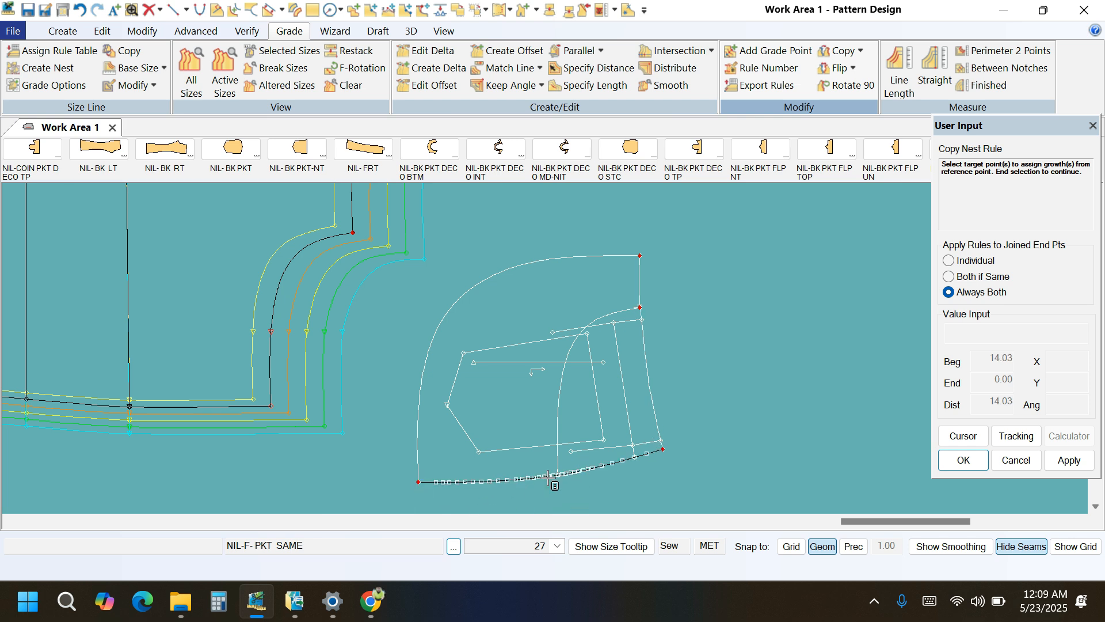
pyautogui.click(556, 479)
pyautogui.rightClick(762, 345)
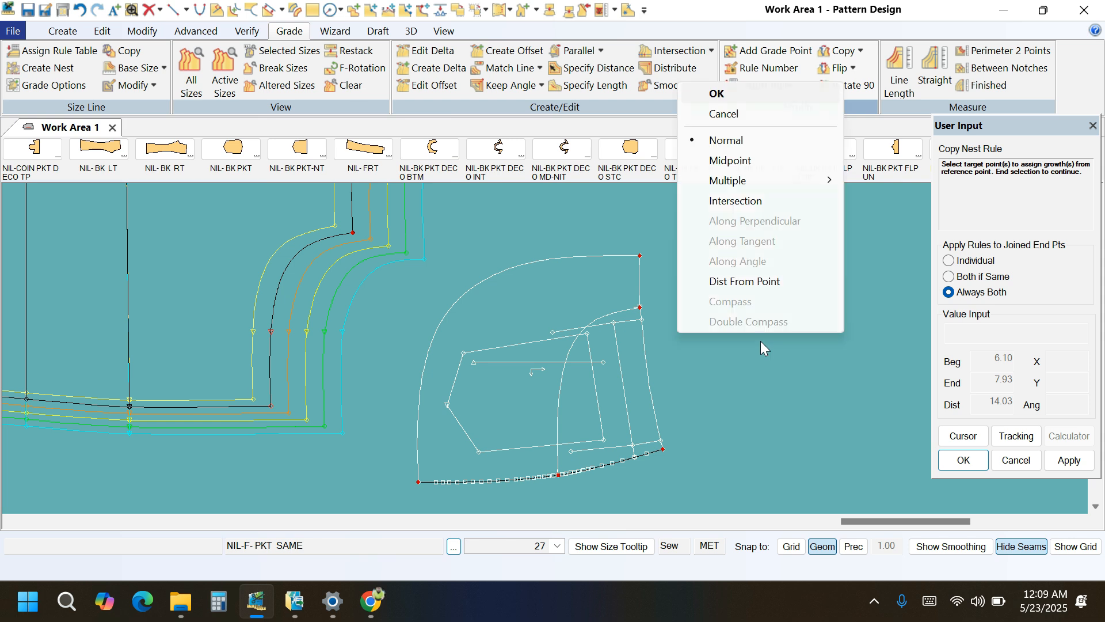
pyautogui.click(740, 96)
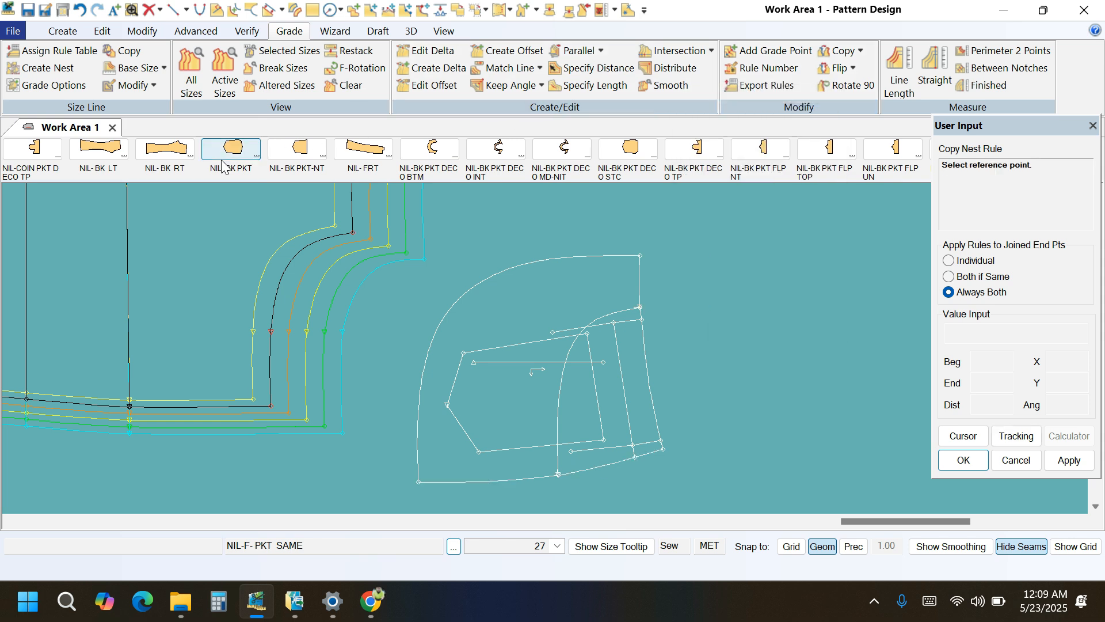
# Display all graded sizes of the NIL-F- PKT SAME piece.
pyautogui.click(191, 72)
pyautogui.click(509, 310)
pyautogui.rightClick(509, 363)
pyautogui.click(552, 371)
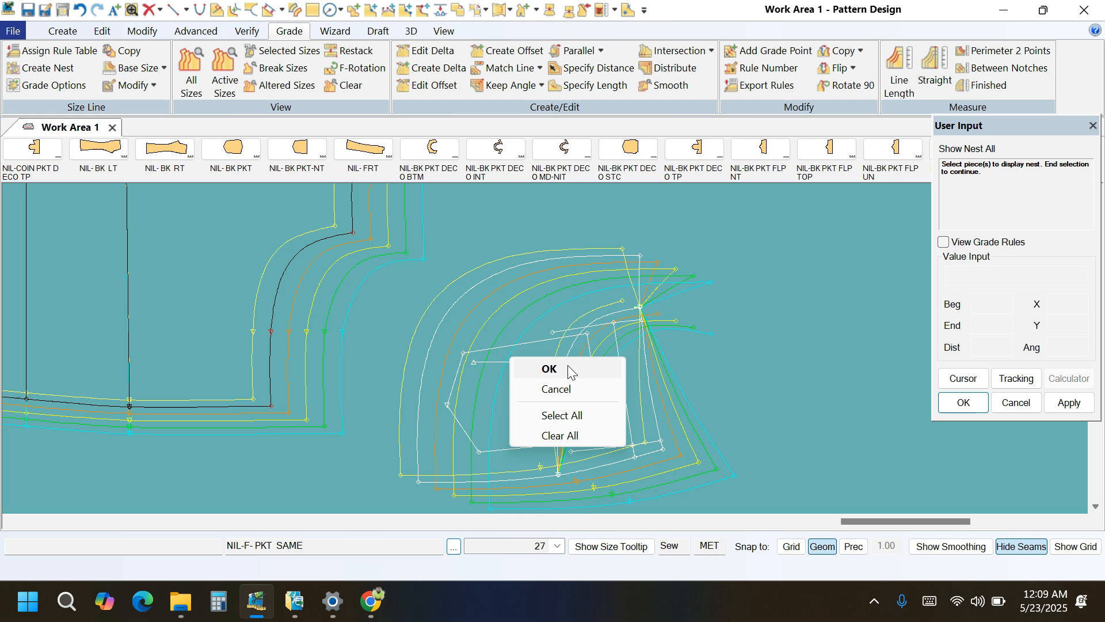
# Copy the nest rule from the pocket piece's inner waist corner to the waist-edge point where the pocket opening curve ends.
pyautogui.click(860, 52)
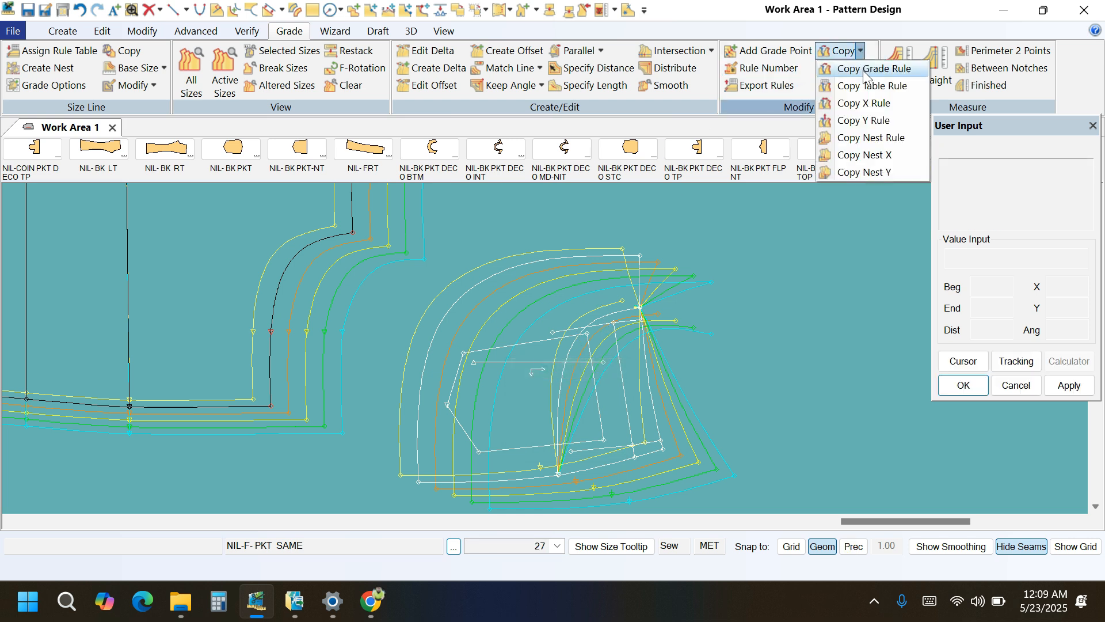
pyautogui.click(861, 139)
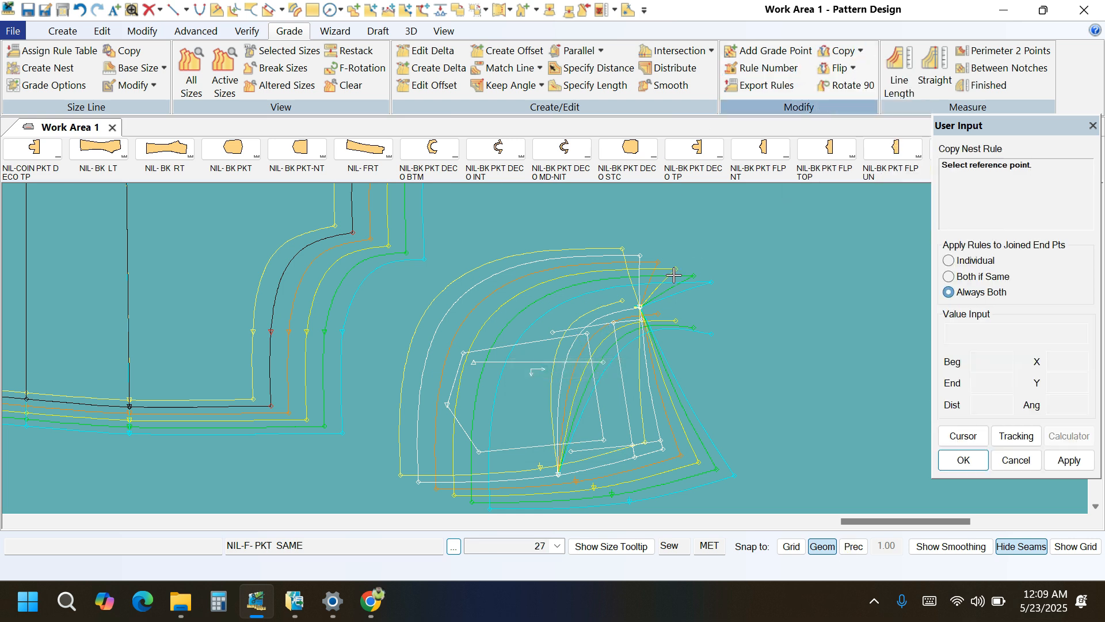
pyautogui.click(639, 255)
pyautogui.scroll(3, 640, 299)
pyautogui.rightClick(776, 277)
pyautogui.click(776, 278)
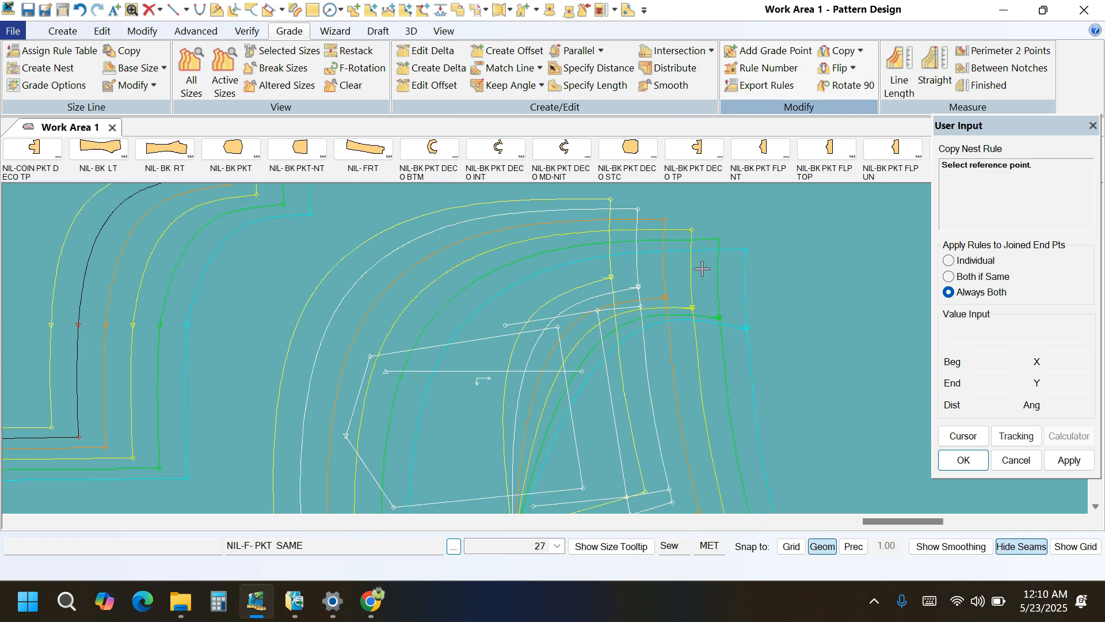
pyautogui.click(645, 221)
pyautogui.click(640, 285)
pyautogui.rightClick(822, 276)
pyautogui.click(821, 278)
# Copy the nest rule at the pocket piece's side-edge notch to the end of the pocket opening curve there.
pyautogui.scroll(-1, 629, 242)
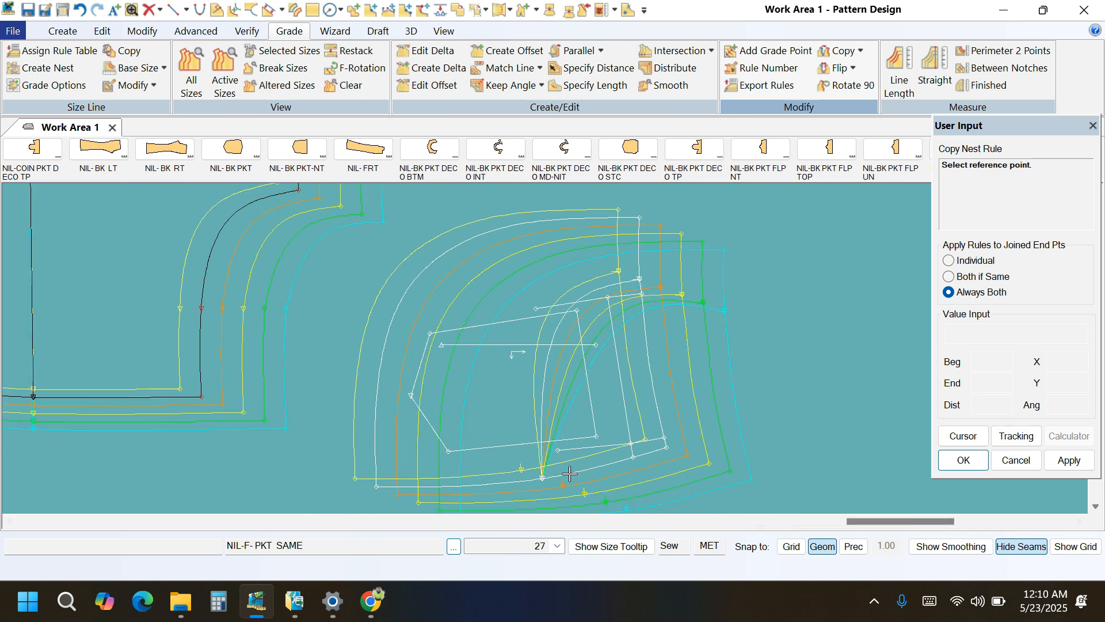
pyautogui.click(542, 477)
pyautogui.click(541, 476)
pyautogui.rightClick(757, 364)
pyautogui.click(746, 116)
pyautogui.scroll(-1, 599, 293)
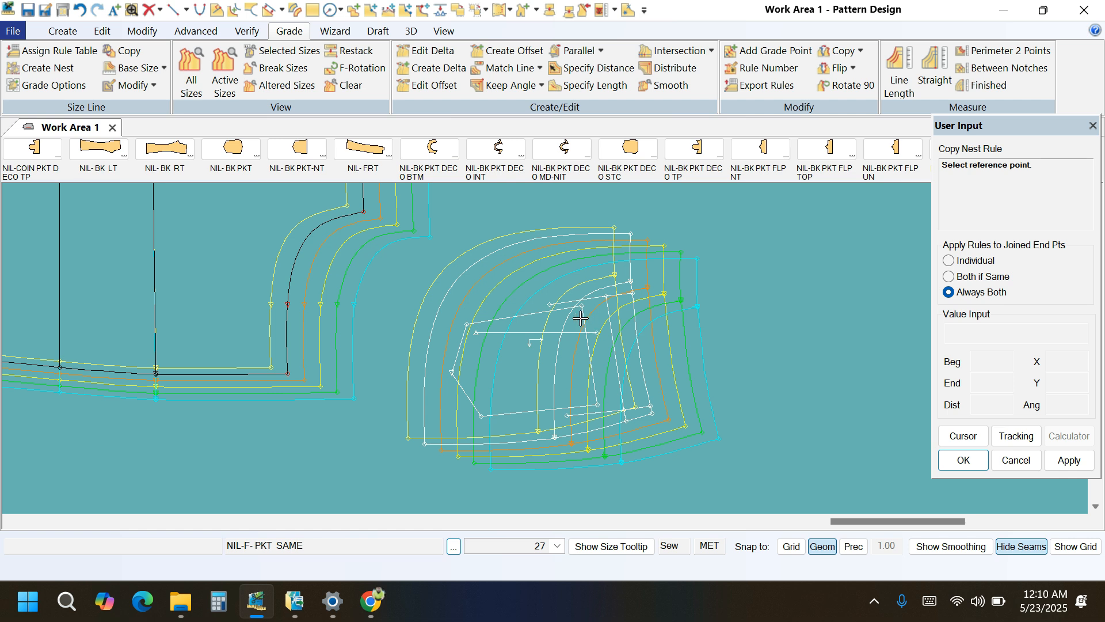
# Restack the pocket piece's graded nest on its waist and side-seam corner.
pyautogui.click(349, 52)
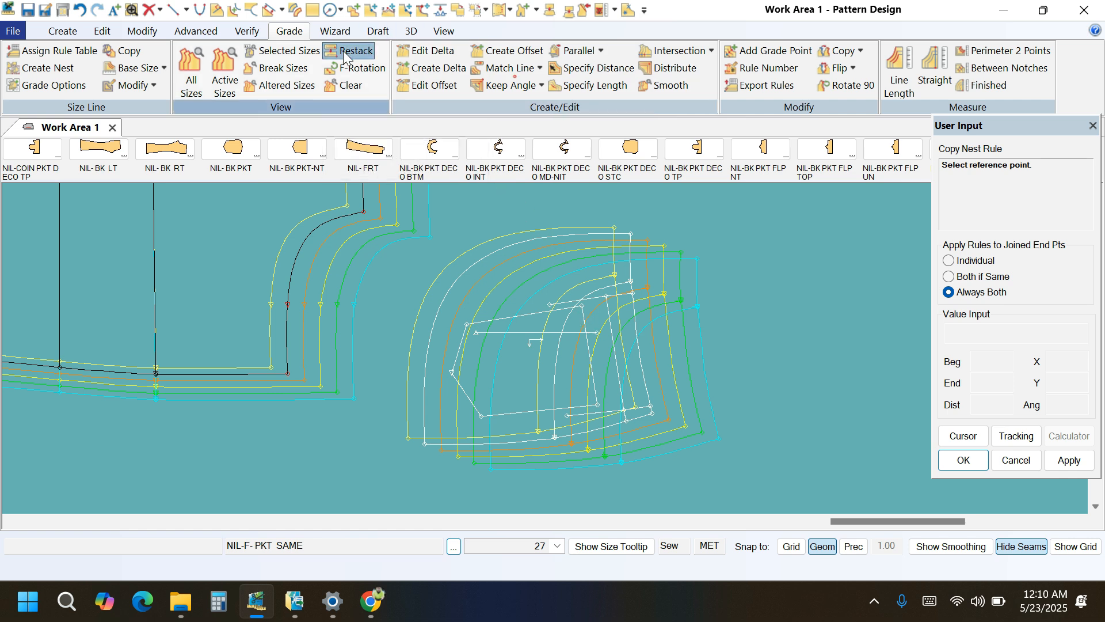
pyautogui.click(652, 416)
pyautogui.rightClick(771, 330)
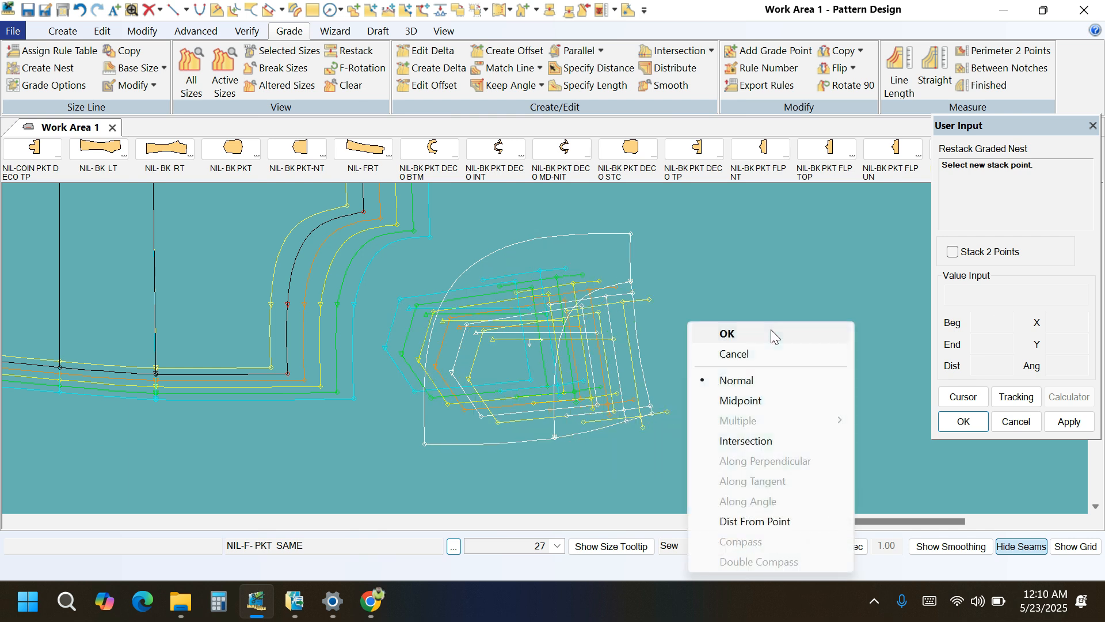
pyautogui.click(771, 328)
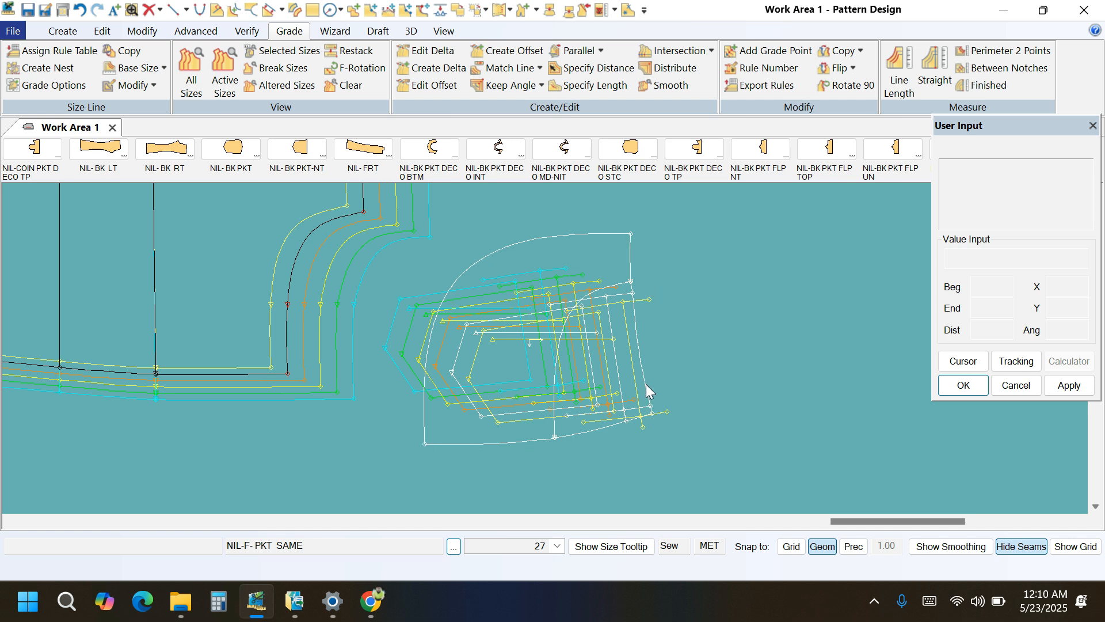
# Set Delta Y to 0.50 for all size breaks at the pocket piece's waist-edge notch with Edit Delta.
pyautogui.scroll(3, 633, 288)
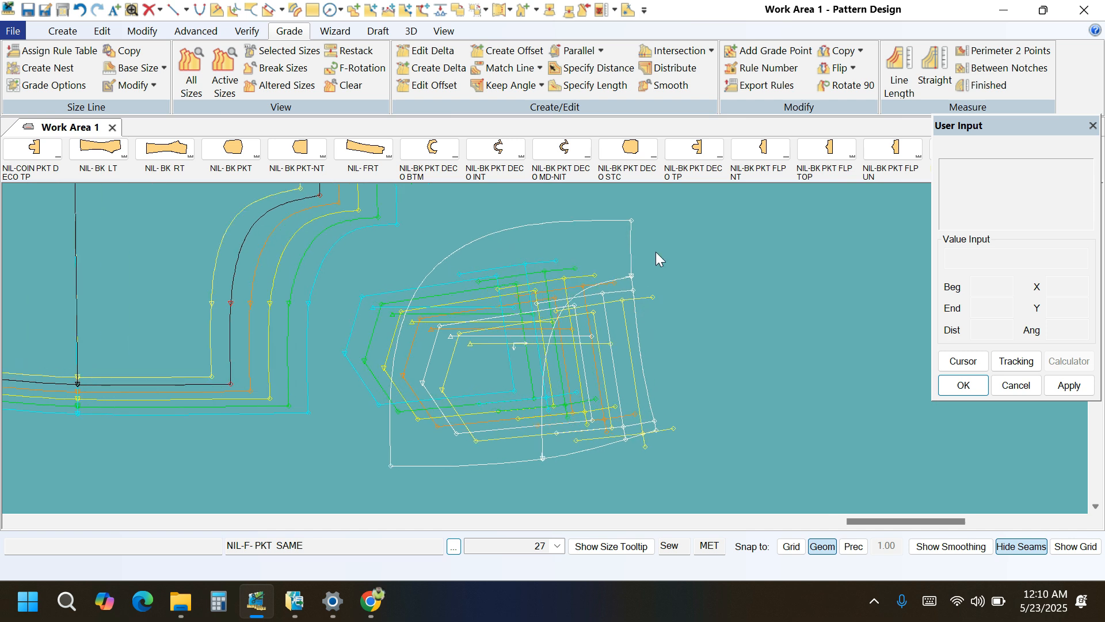
pyautogui.click(425, 55)
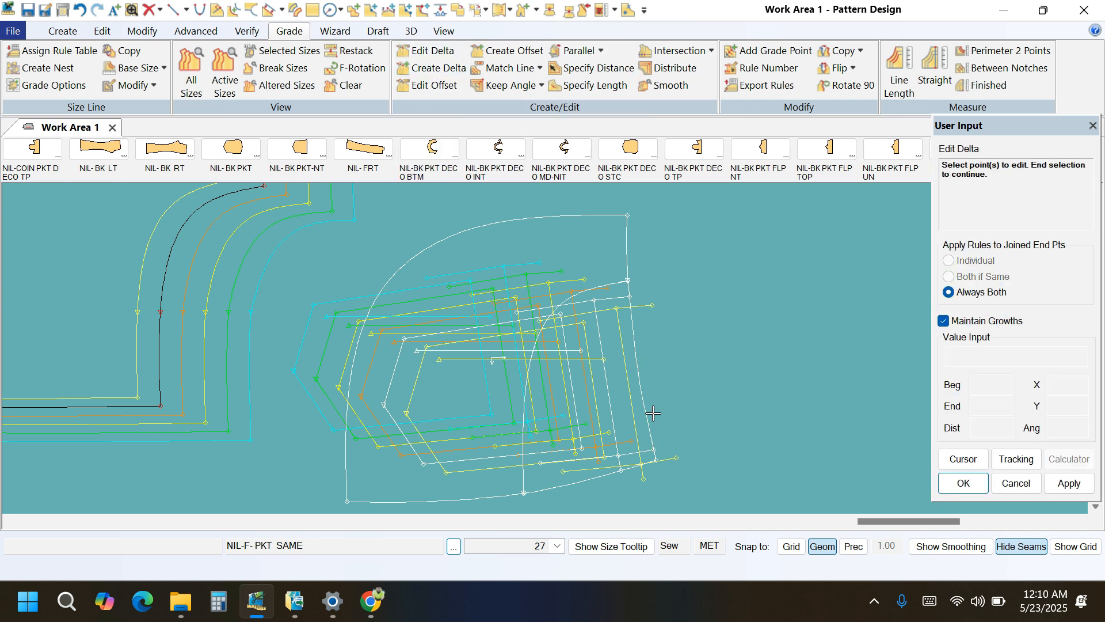
pyautogui.click(639, 279)
pyautogui.click(431, 53)
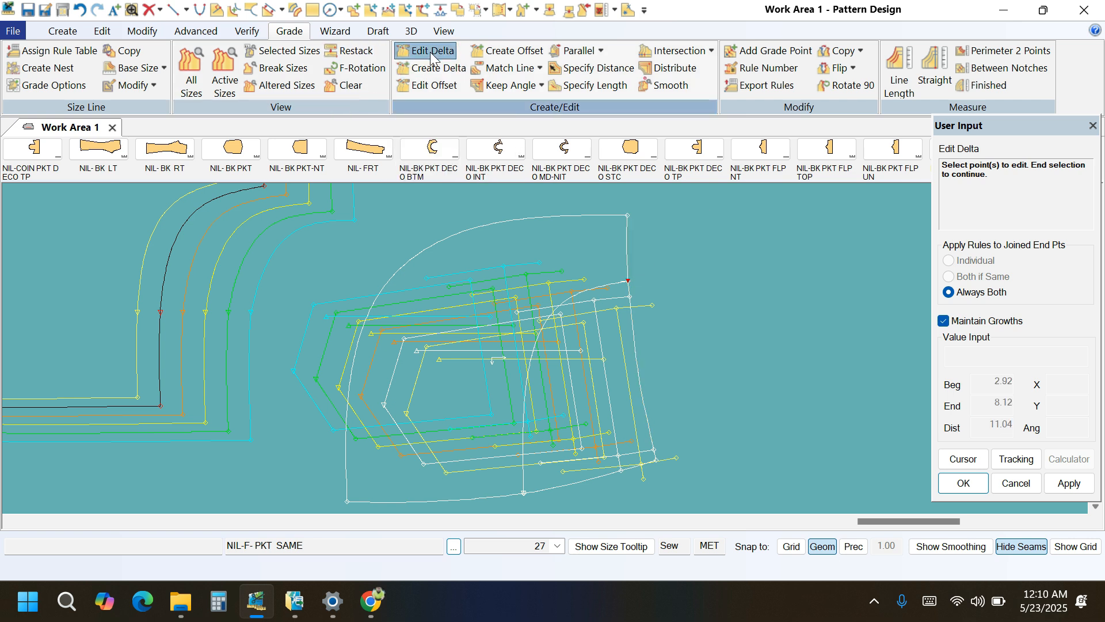
pyautogui.scroll(3, 625, 291)
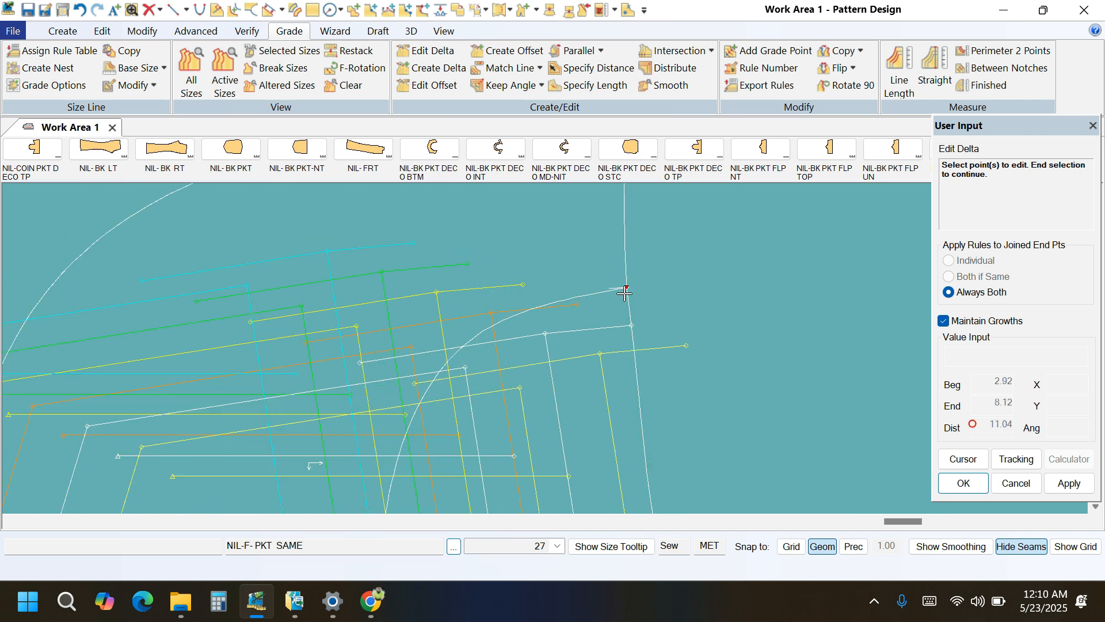
pyautogui.rightClick(731, 279)
pyautogui.click(730, 279)
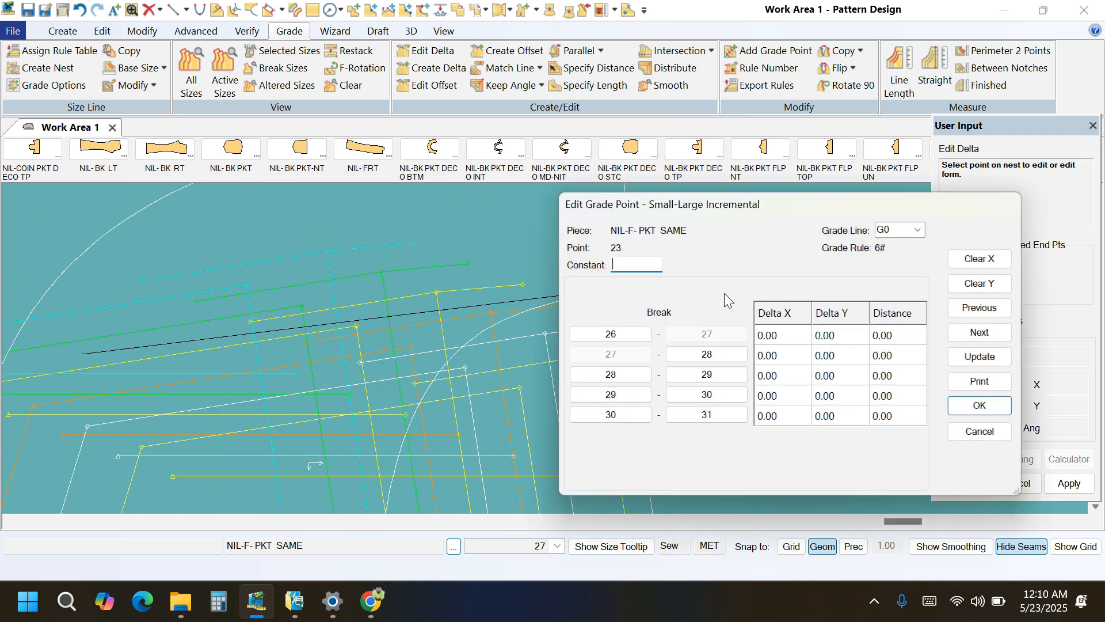
pyautogui.moveTo(851, 203); pyautogui.dragTo(336, 180)
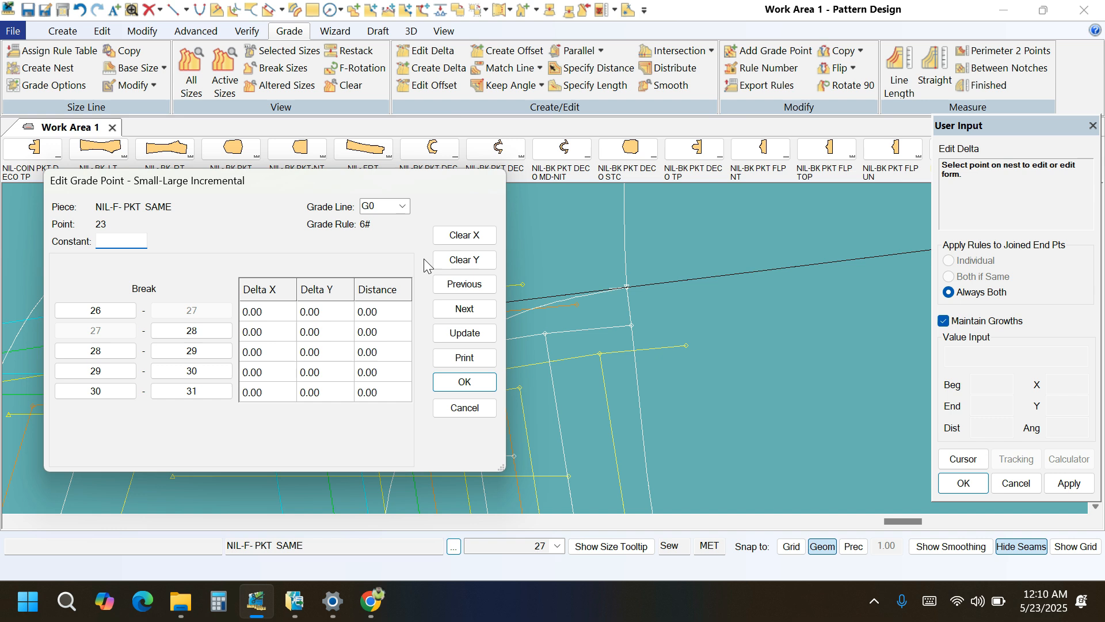
pyautogui.click(464, 262)
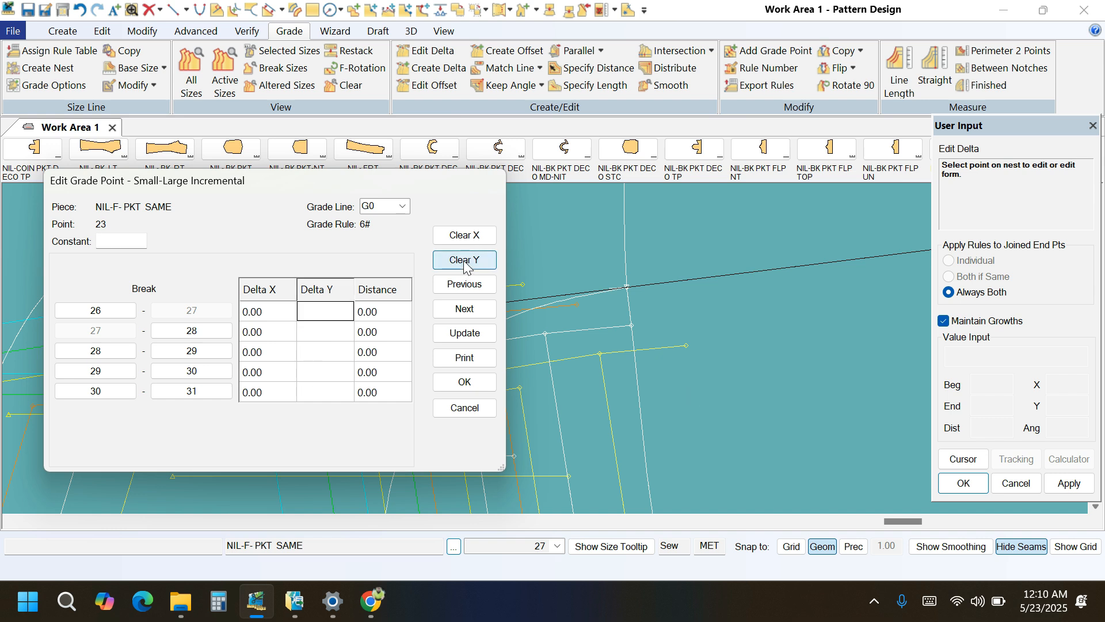
pyautogui.write('-')
pyautogui.press('BackSpace')
pyautogui.click(464, 333)
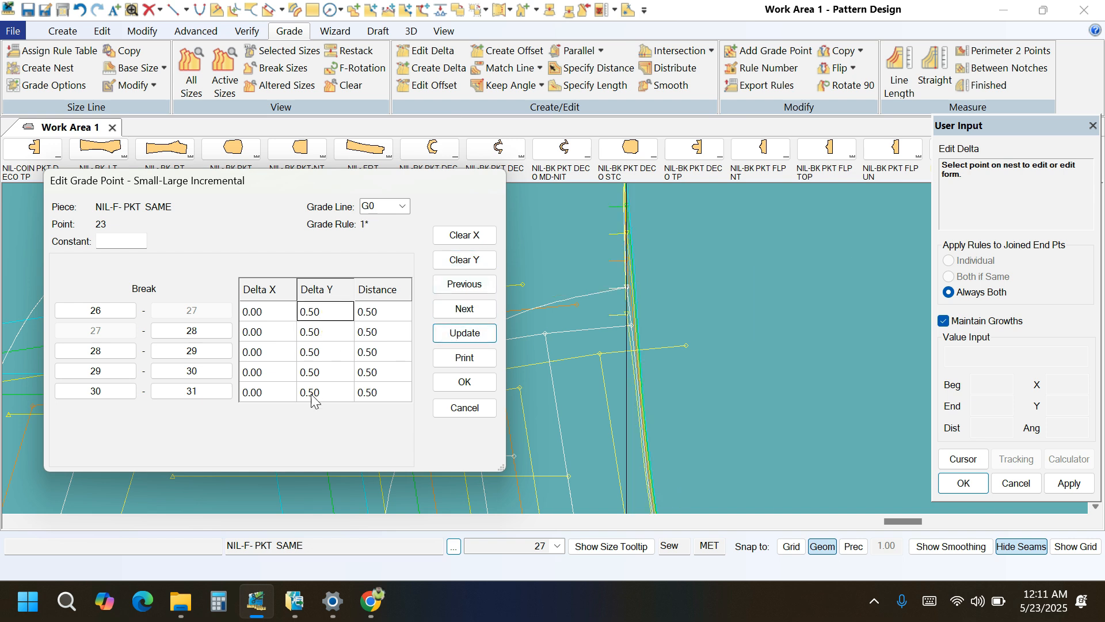
pyautogui.click(464, 382)
pyautogui.rightClick(677, 328)
pyautogui.click(667, 329)
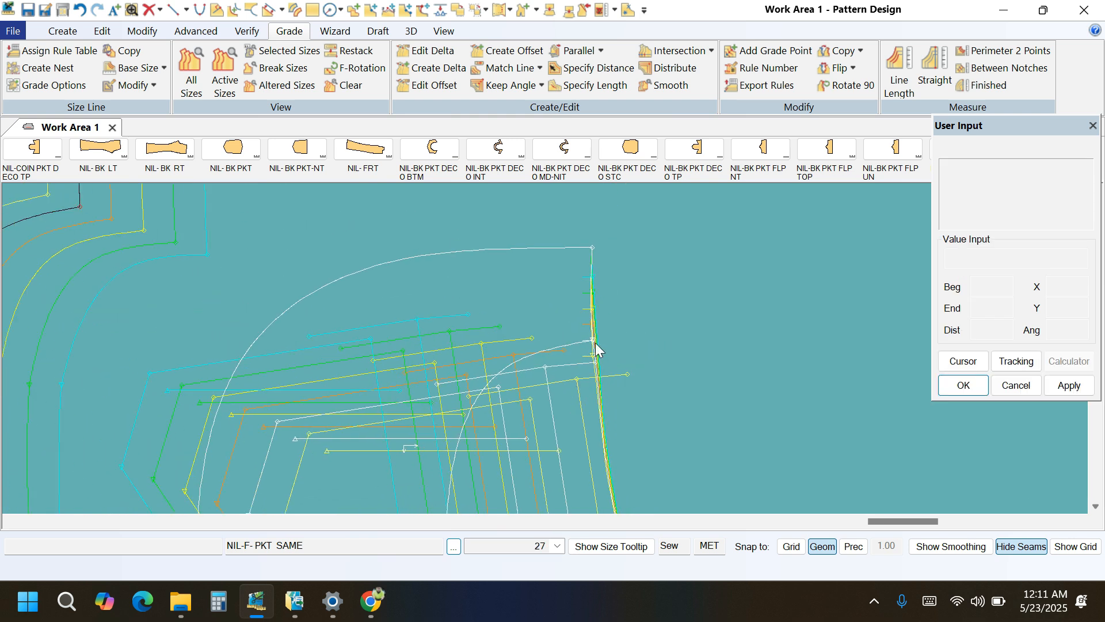
# Copy the nest rule from the pocket piece's waist-edge notch to its inner waist corner.
pyautogui.click(861, 51)
pyautogui.click(862, 139)
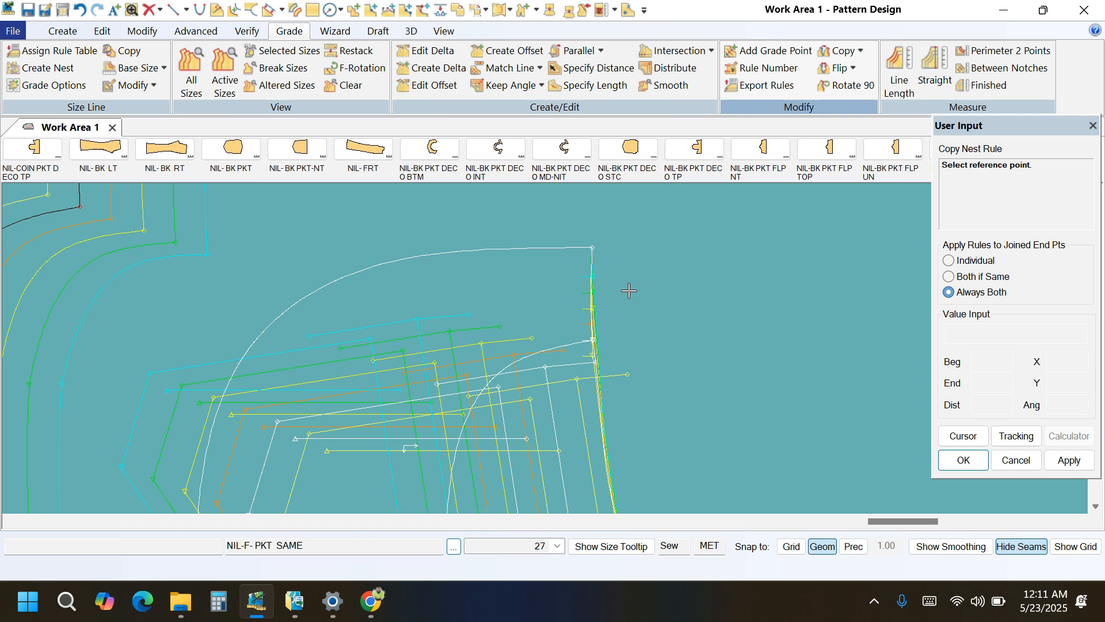
pyautogui.click(593, 339)
pyautogui.rightClick(669, 243)
pyautogui.click(667, 242)
# Copy the nest rule from the waist-edge notch to the adjoining end of the pocket opening curve.
pyautogui.scroll(2, 645, 271)
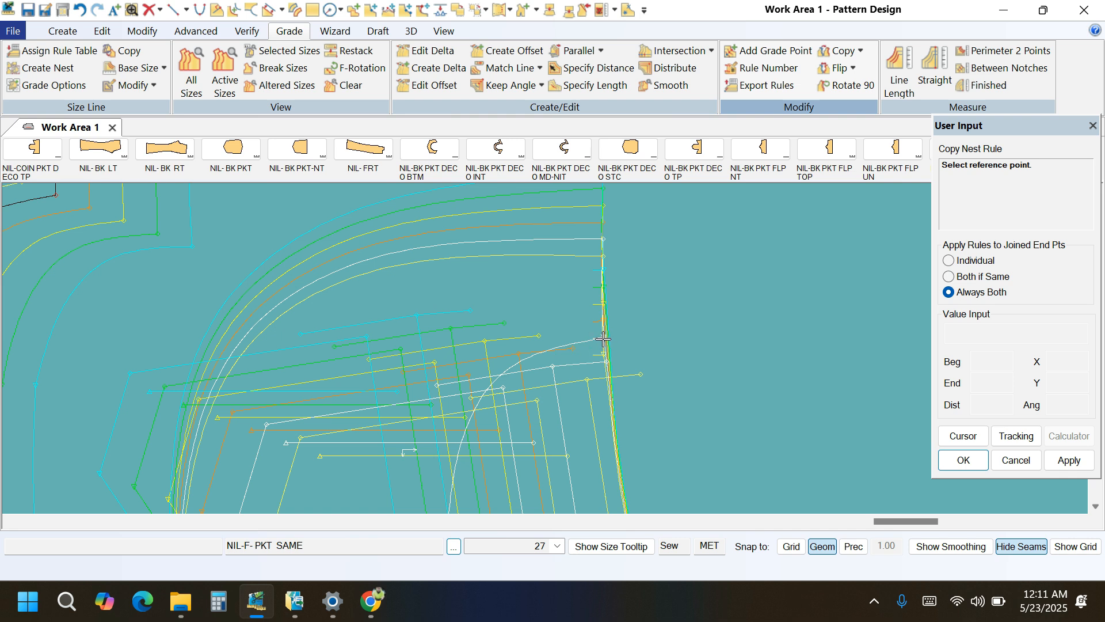
pyautogui.scroll(2, 595, 337)
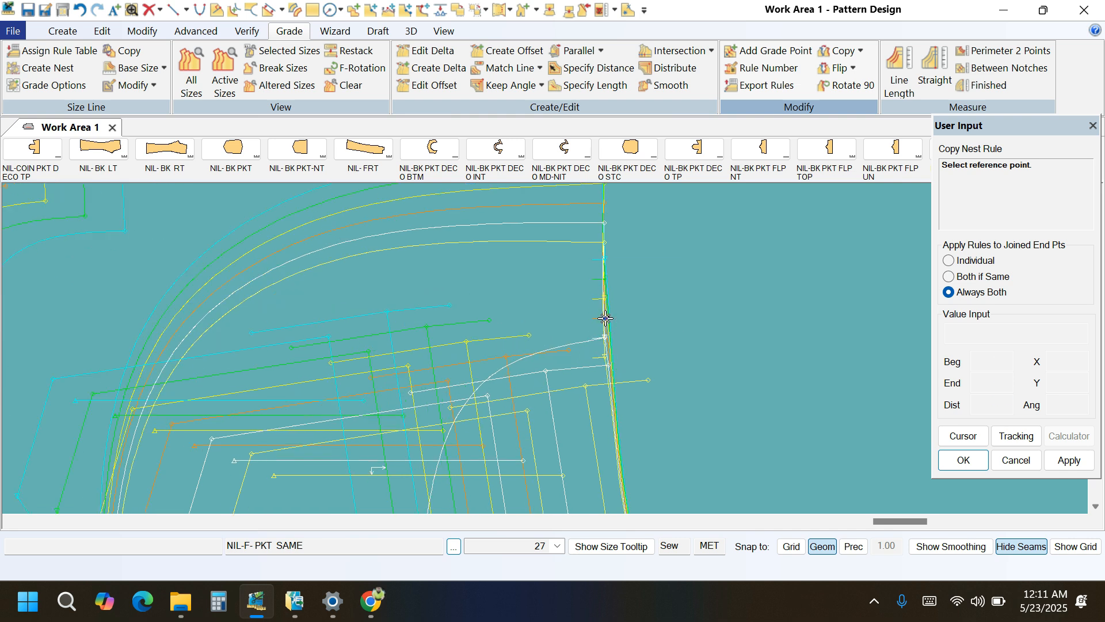
pyautogui.click(596, 337)
pyautogui.click(578, 342)
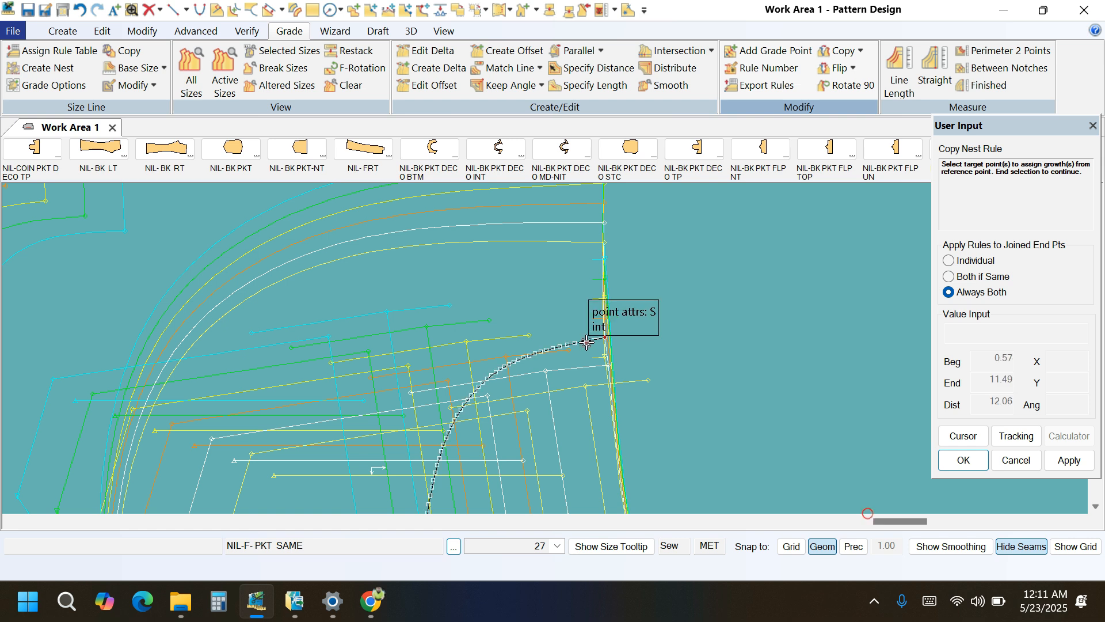
pyautogui.rightClick(743, 271)
pyautogui.click(744, 271)
pyautogui.scroll(-4, 582, 285)
pyautogui.scroll(-1, 580, 284)
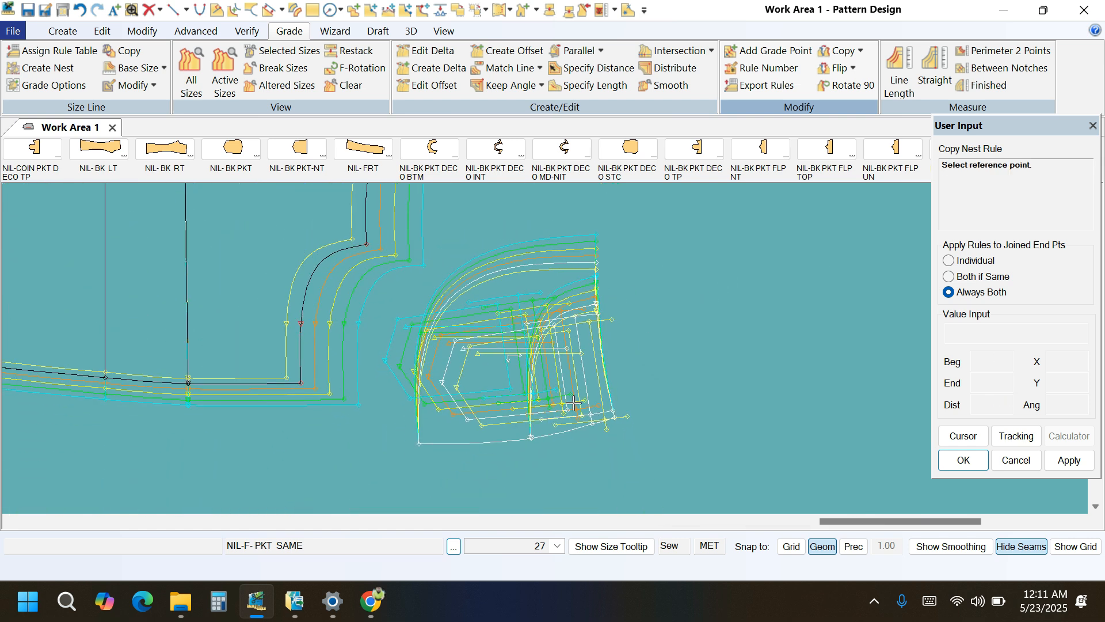
# Set Delta X to -0.50 for all size breaks at the pocket piece's side-edge notch with Edit Delta.
pyautogui.scroll(2, 571, 430)
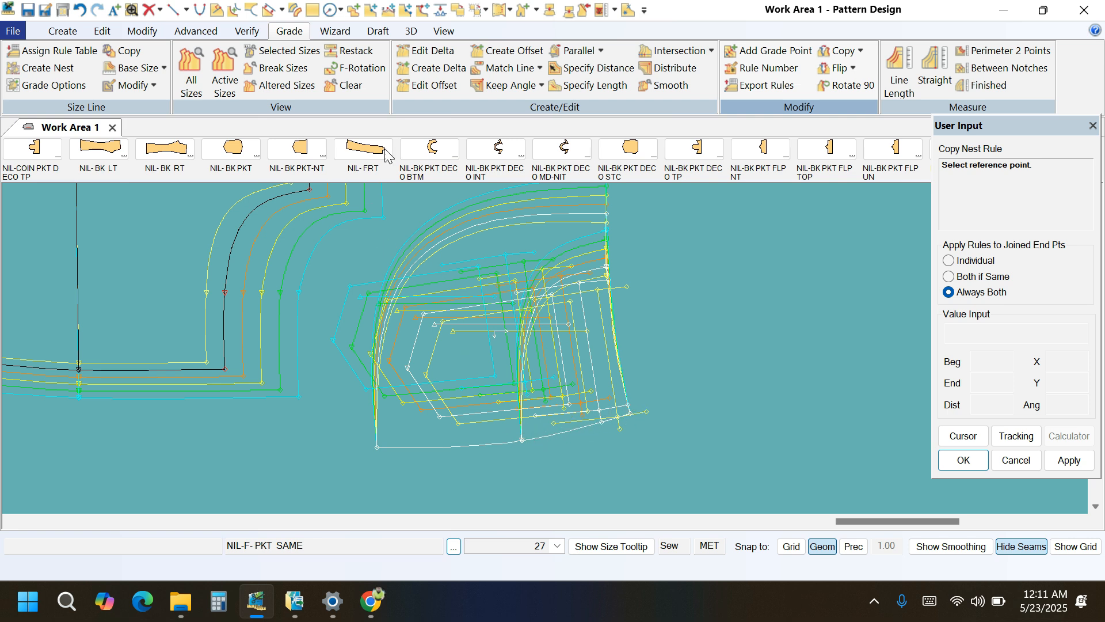
pyautogui.click(426, 50)
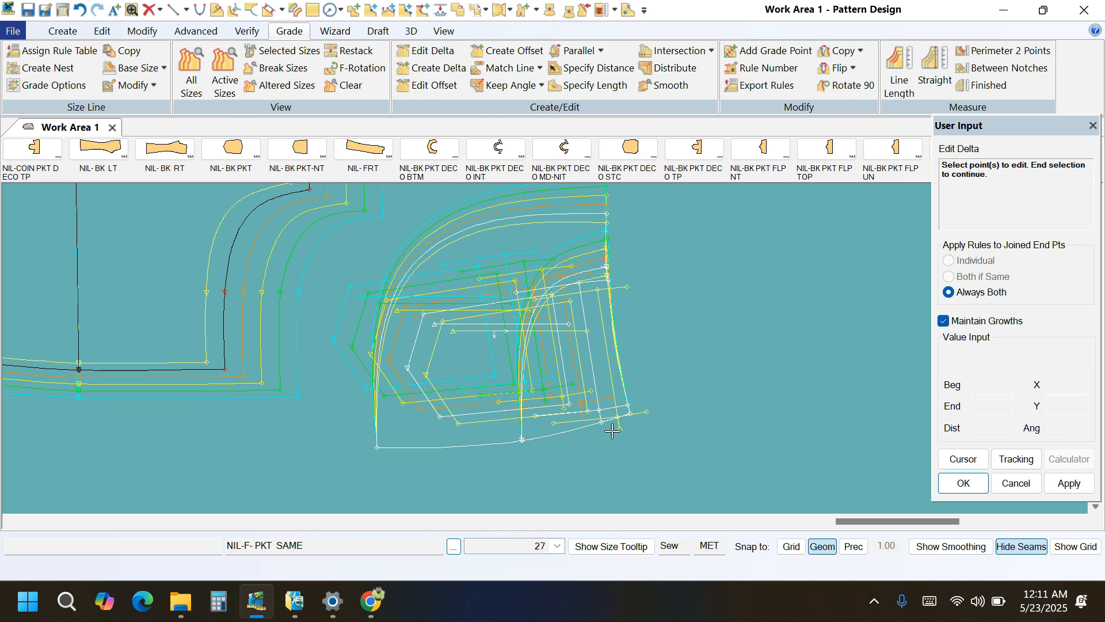
pyautogui.scroll(2, 544, 447)
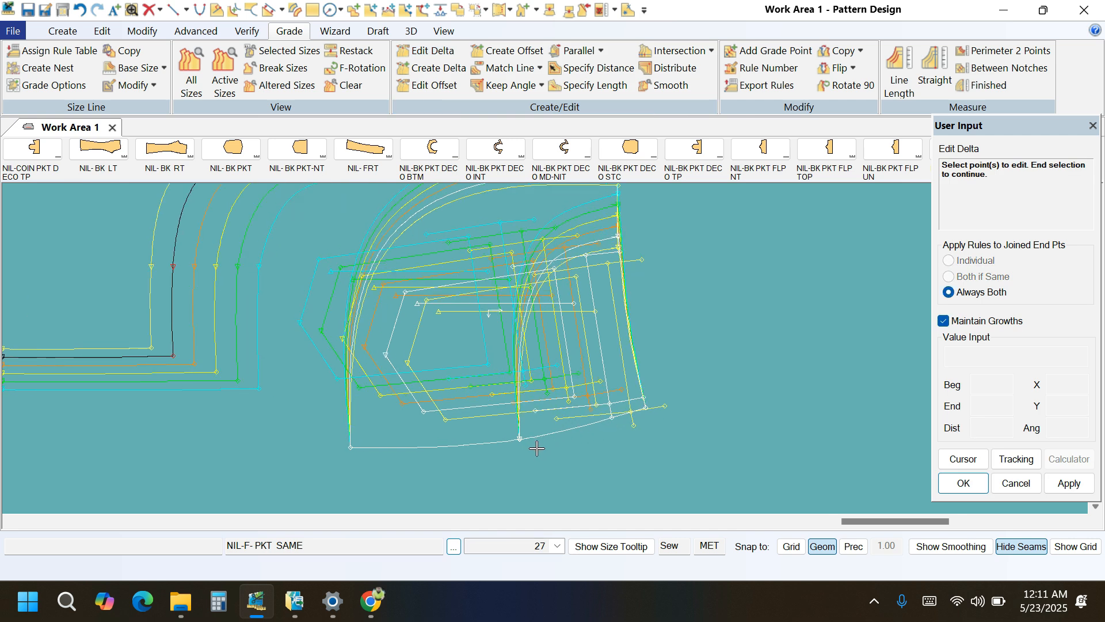
pyautogui.click(533, 442)
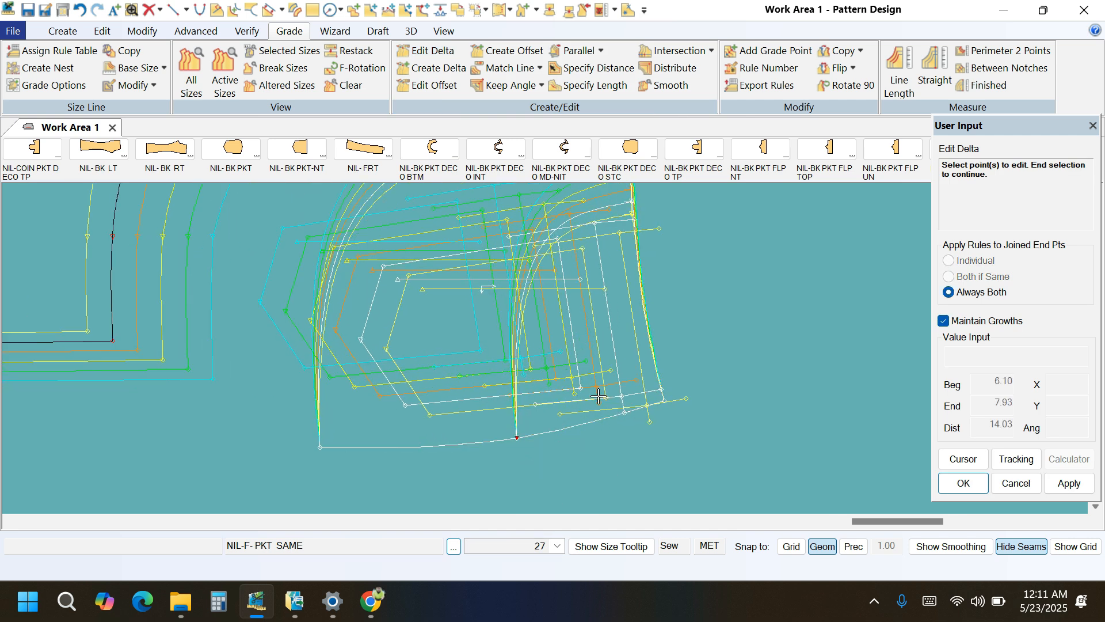
pyautogui.rightClick(732, 304)
pyautogui.click(732, 304)
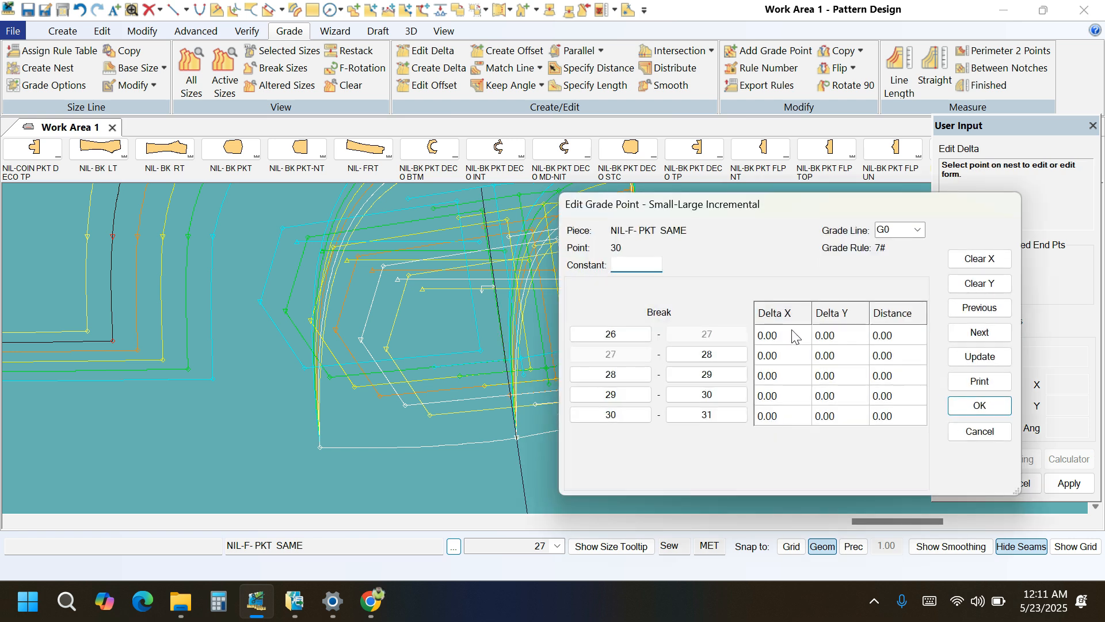
pyautogui.click(974, 263)
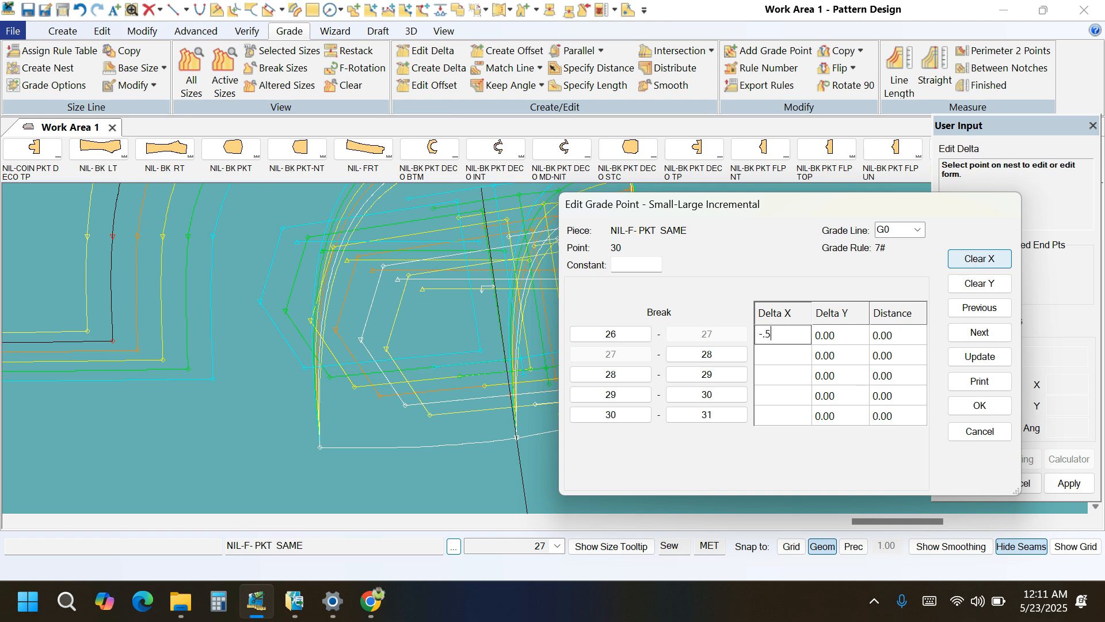
pyautogui.click(963, 359)
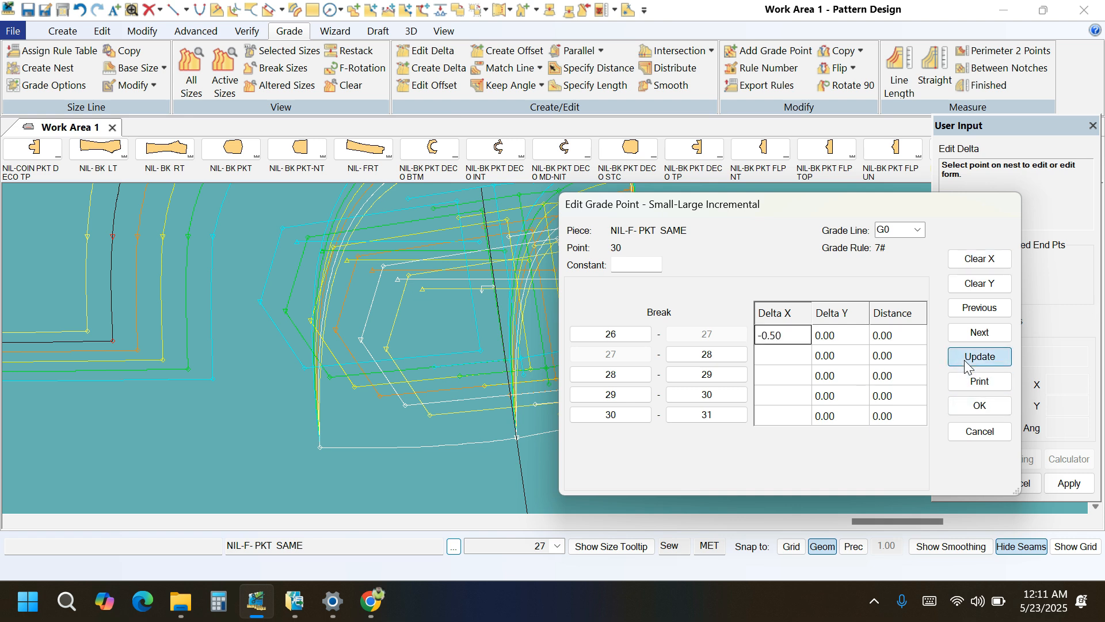
pyautogui.click(979, 405)
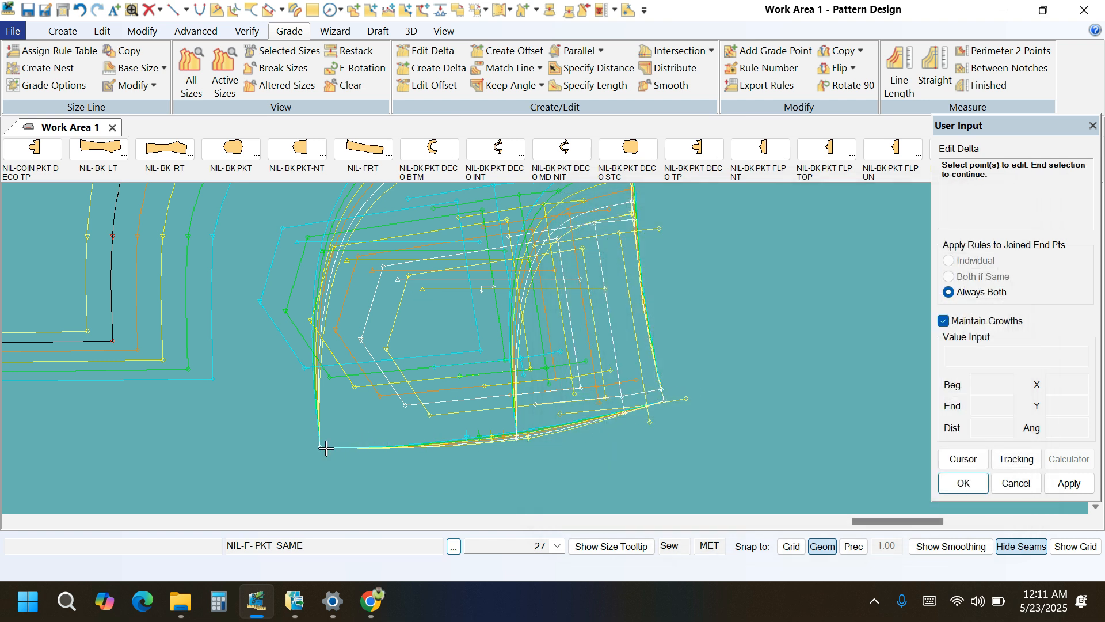
# Copy the nest rule from the side-edge notch to the pocket piece's lower side corner.
pyautogui.click(845, 51)
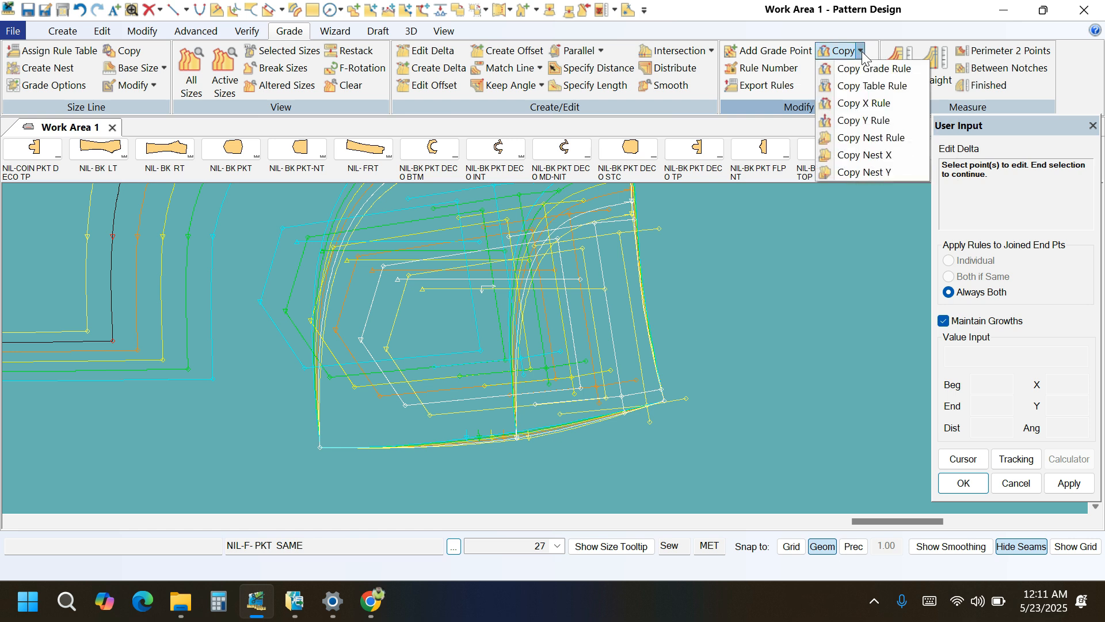
pyautogui.click(853, 139)
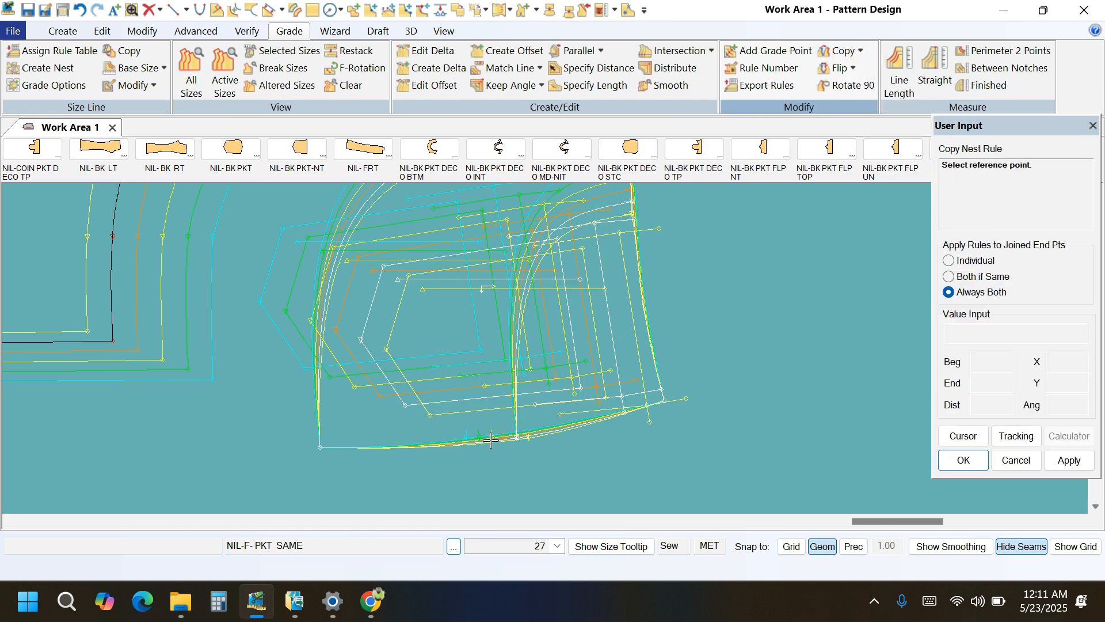
pyautogui.click(512, 443)
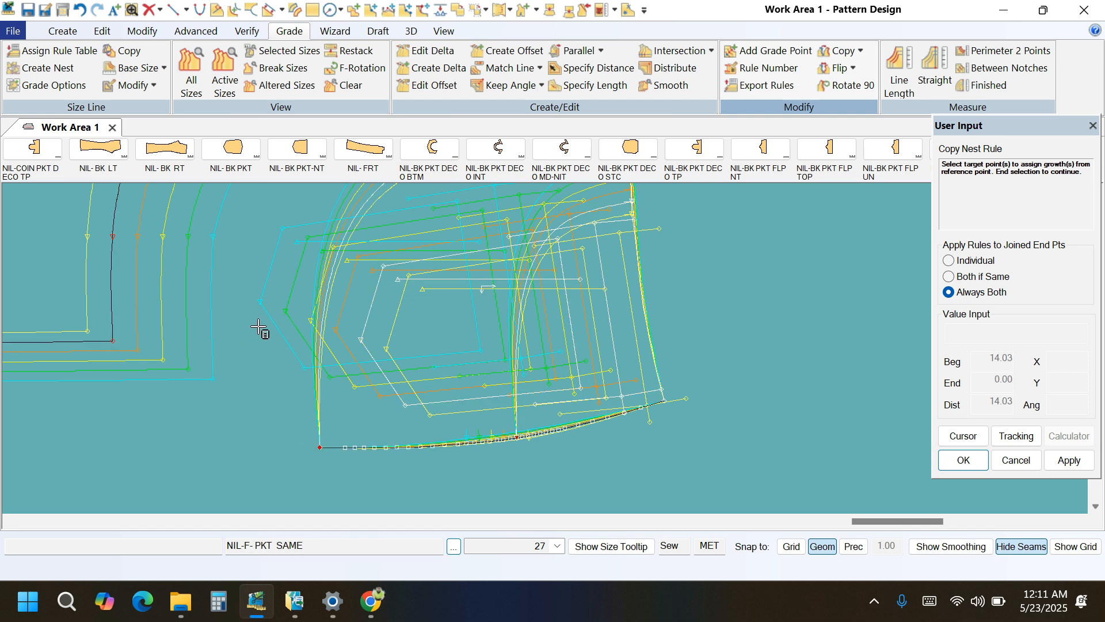
pyautogui.rightClick(245, 303)
pyautogui.click(236, 305)
# Copy the nest rule from the side-edge notch to the end of the pocket opening curve meeting it.
pyautogui.scroll(4, 542, 436)
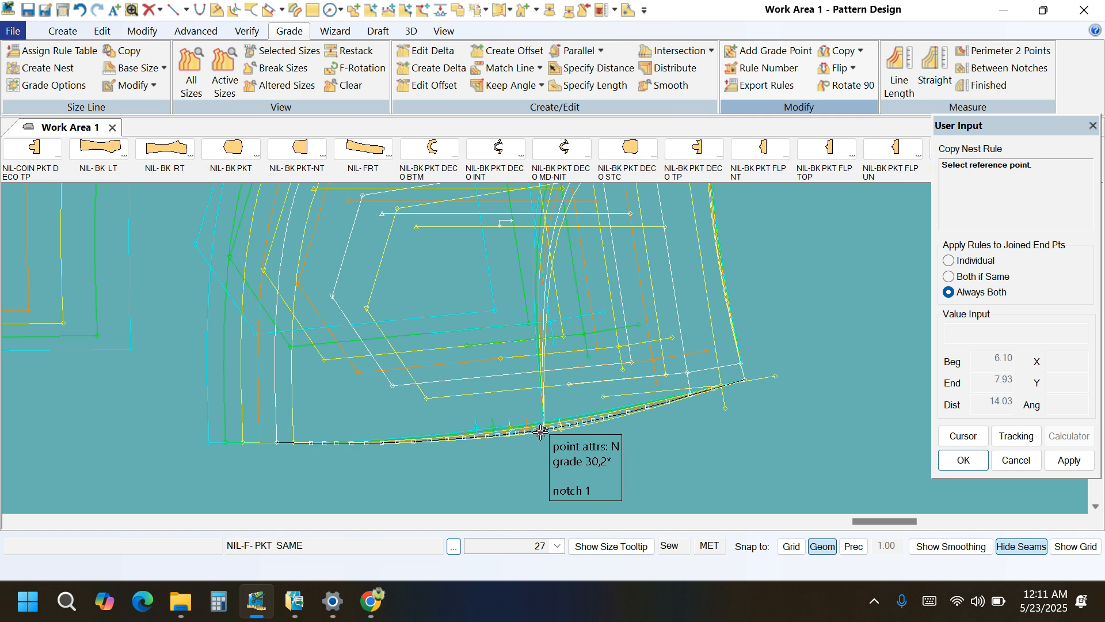
pyautogui.click(544, 429)
pyautogui.rightClick(775, 314)
pyautogui.click(776, 312)
pyautogui.rightClick(796, 299)
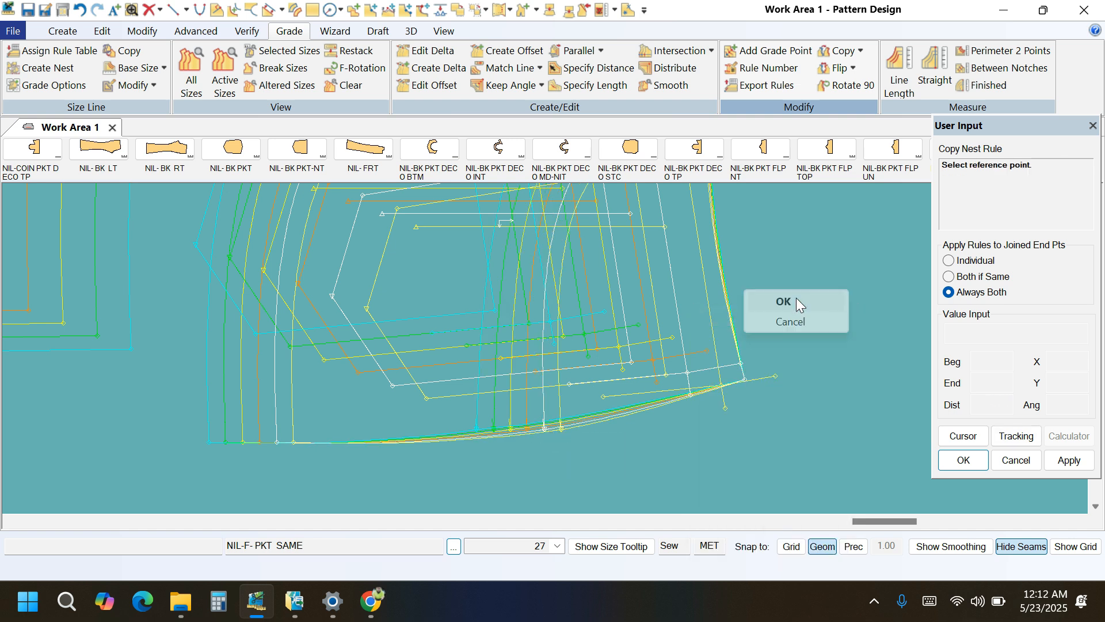
pyautogui.click(796, 299)
pyautogui.scroll(-3, 720, 484)
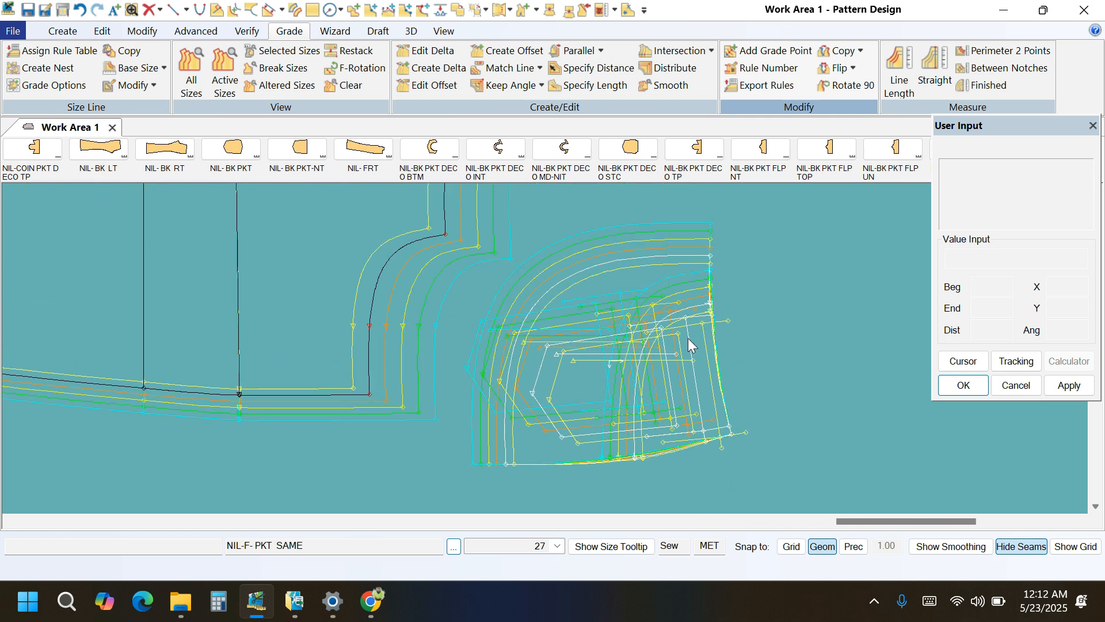
# Restack the pocket piece's graded nest back to its original stacking.
pyautogui.click(348, 50)
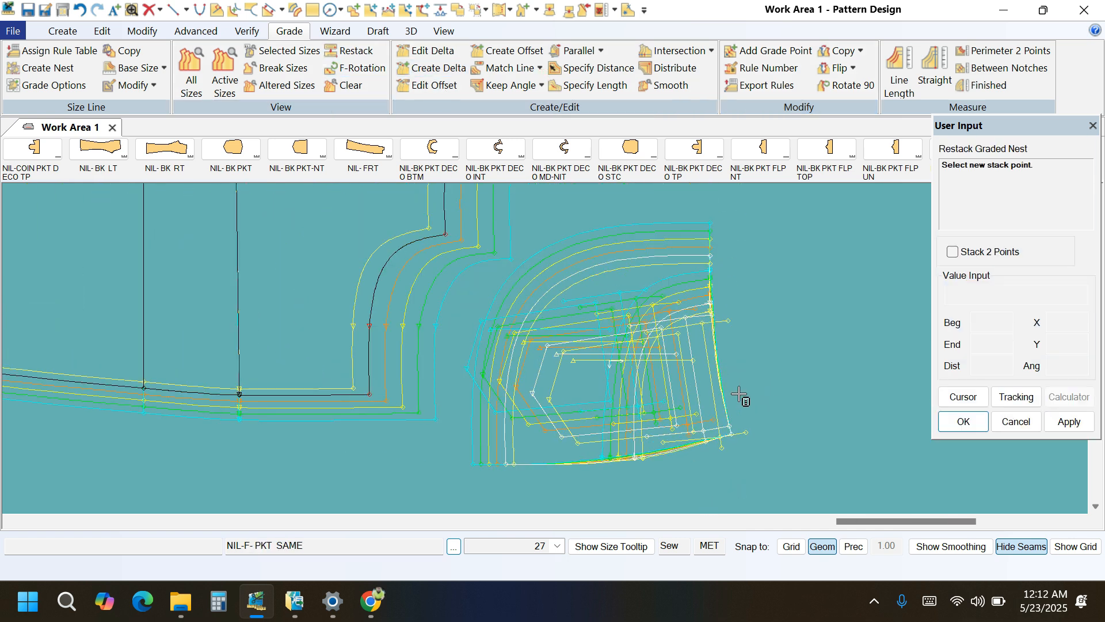
pyautogui.click(733, 436)
pyautogui.rightClick(827, 324)
pyautogui.click(827, 324)
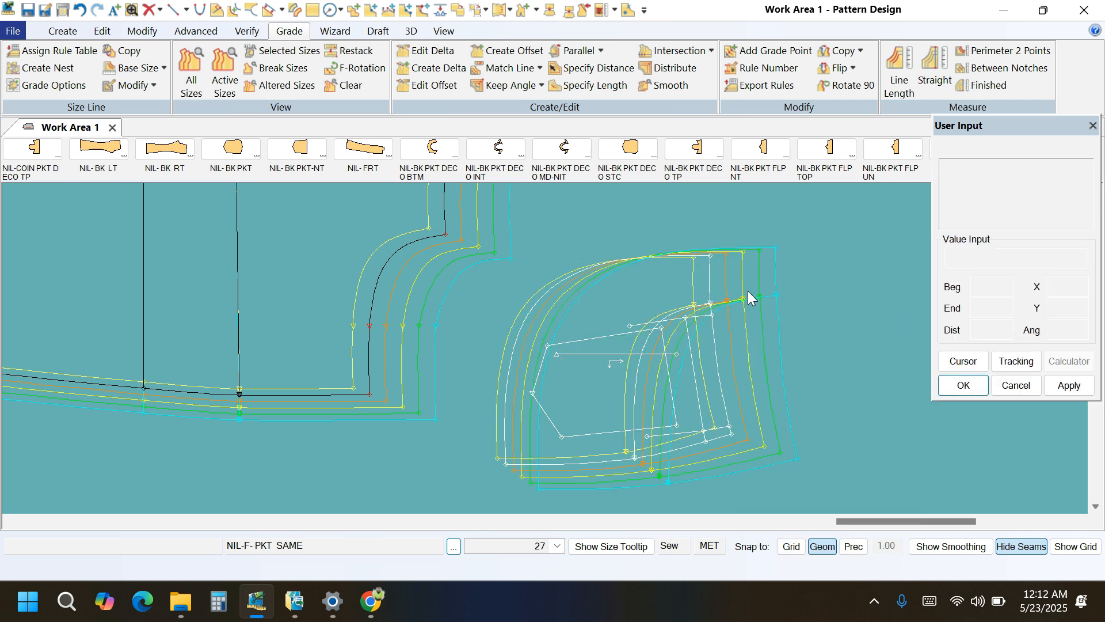
# Copy the nest rule from the pocket piece's upper side corner to the upper end of the front's pocket opening curve.
pyautogui.click(548, 273)
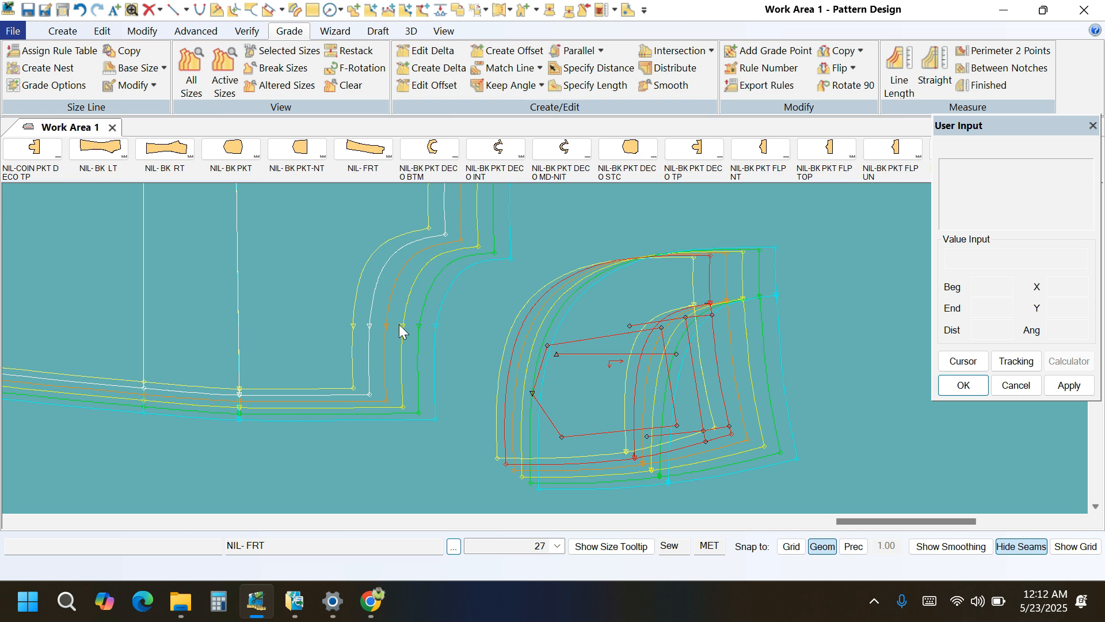
pyautogui.click(377, 397)
pyautogui.click(860, 51)
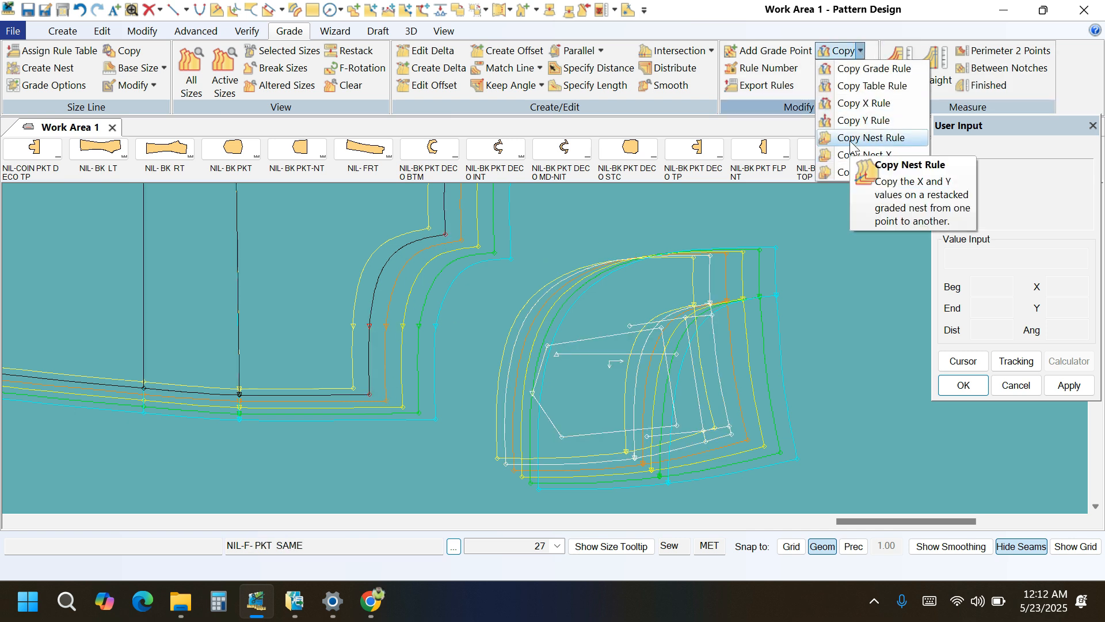
pyautogui.click(866, 138)
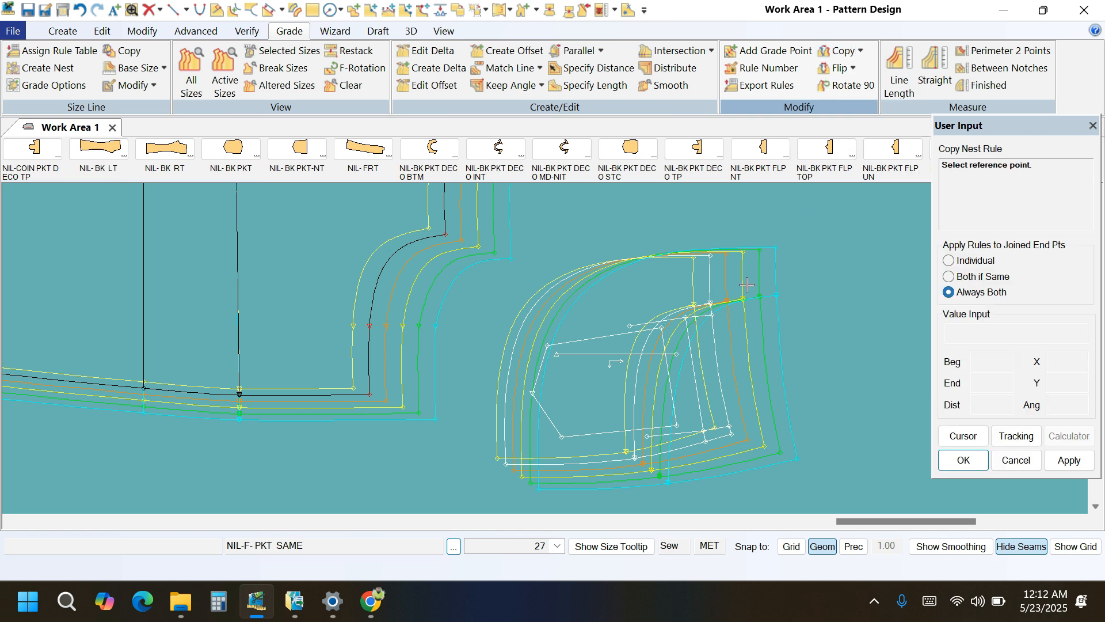
pyautogui.click(710, 255)
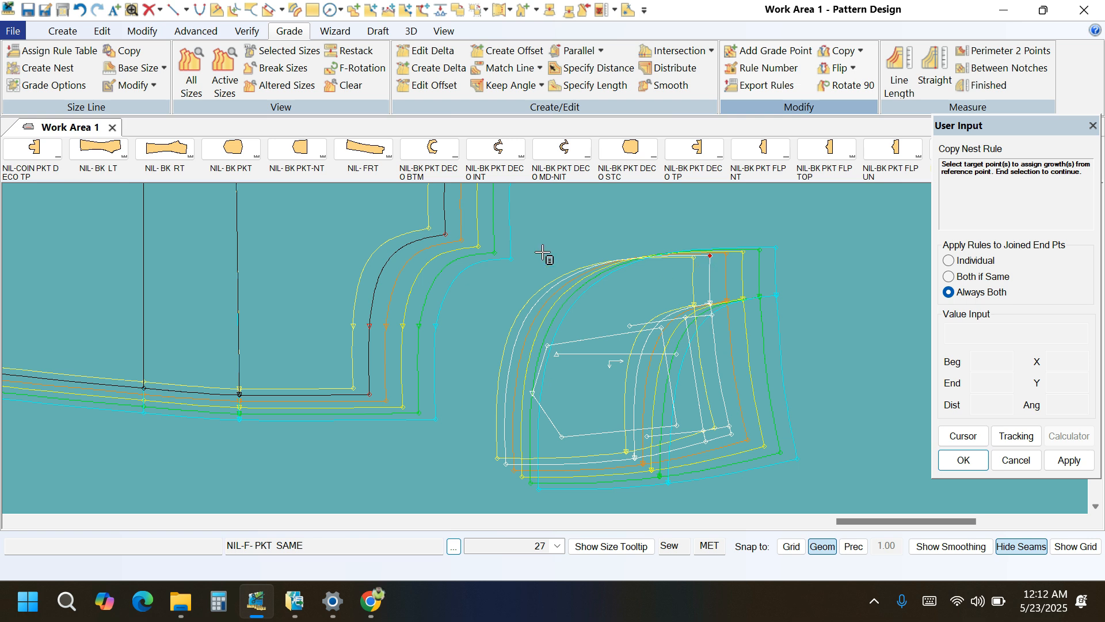
pyautogui.click(433, 238)
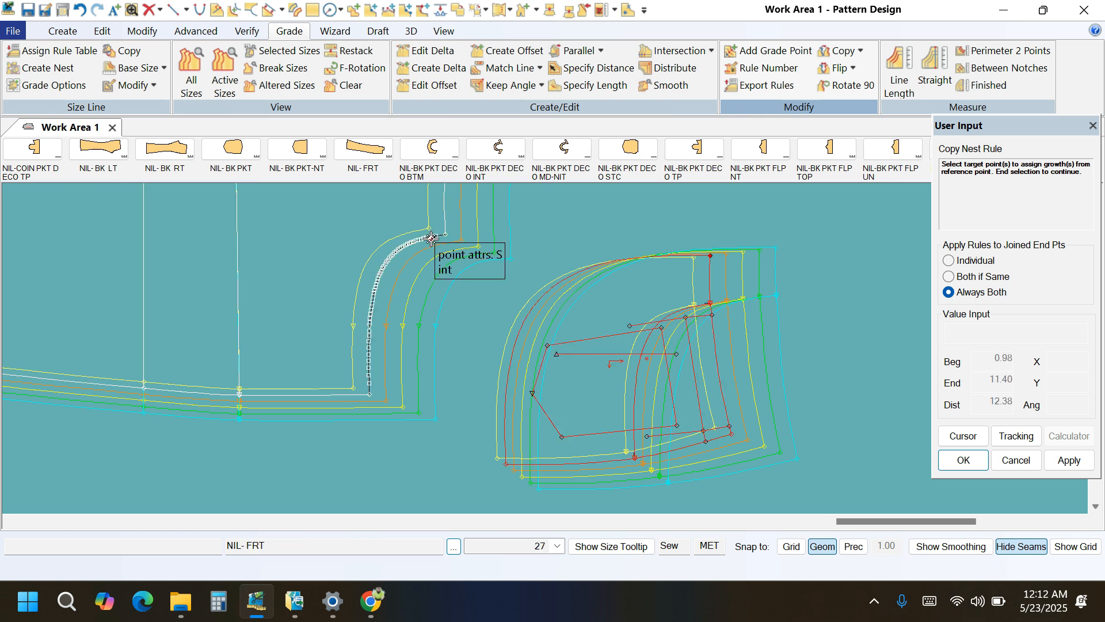
pyautogui.rightClick(619, 232)
pyautogui.click(620, 233)
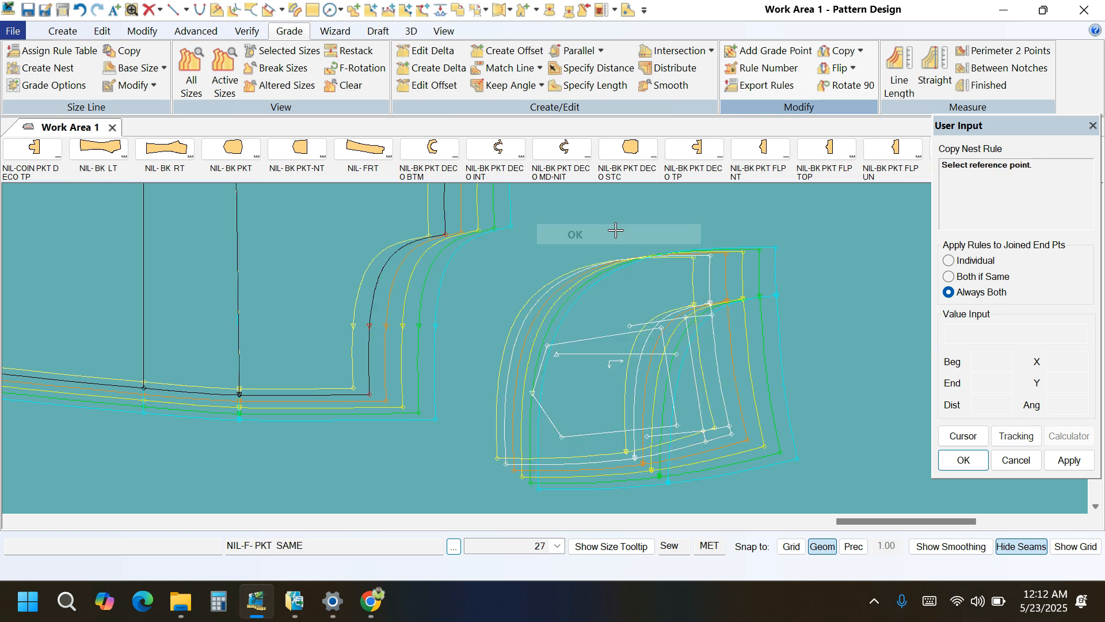
# Copy the nest rule from the pocket piece's lower opening-curve notch to the lower end of the front's opening curve.
pyautogui.click(633, 462)
pyautogui.click(360, 398)
pyautogui.rightClick(275, 239)
pyautogui.click(275, 240)
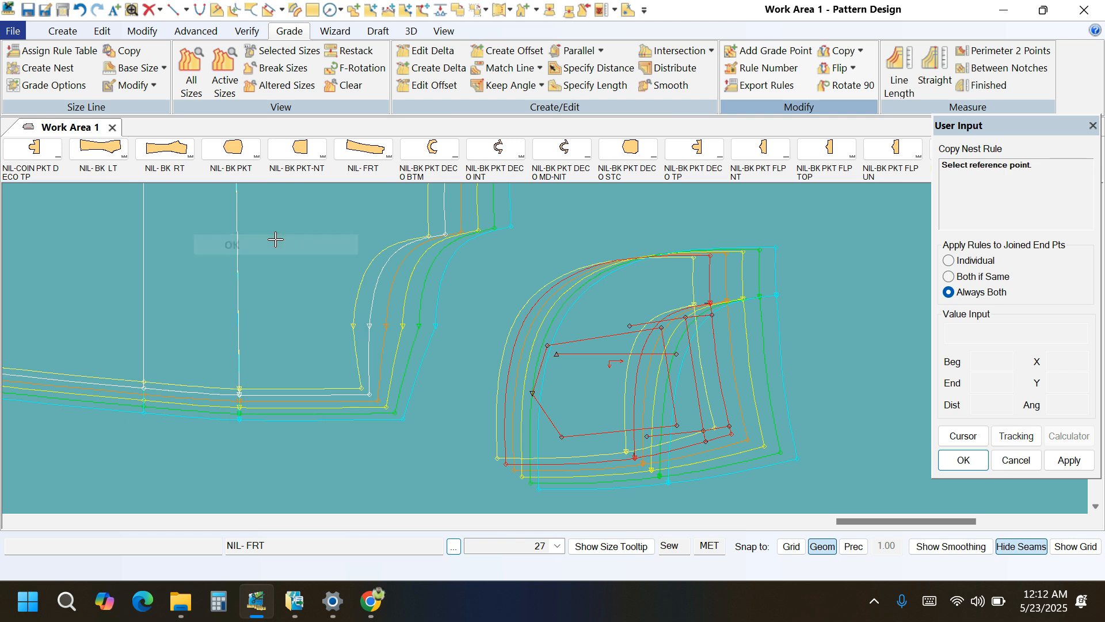
# Copy the nest rule from the lower end of the front's pocket opening curve to the notch on that curve.
pyautogui.scroll(3, 373, 385)
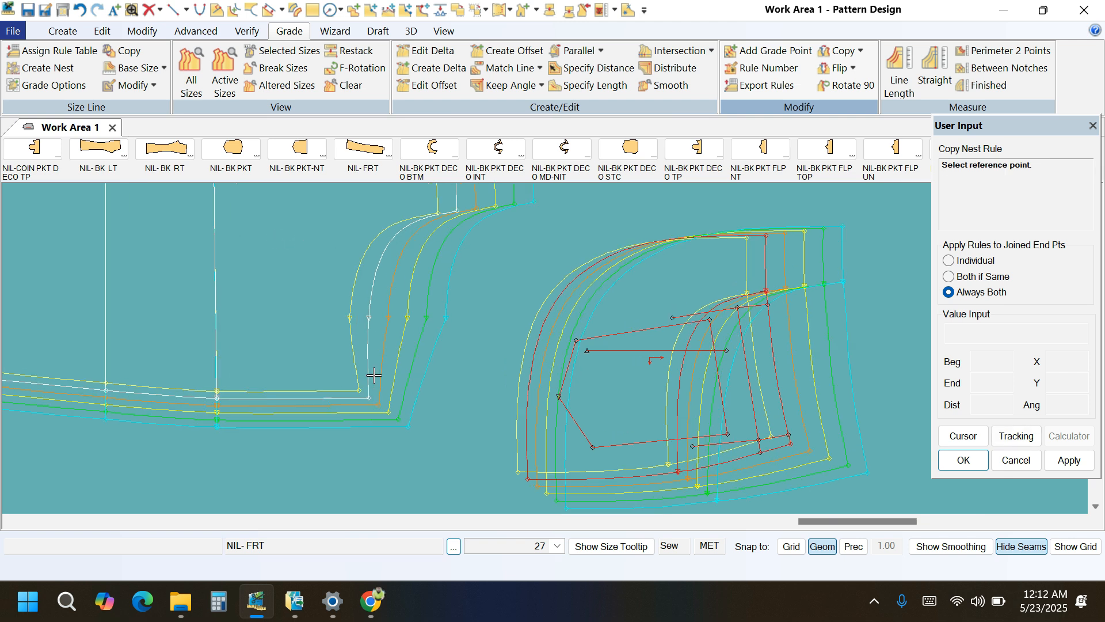
pyautogui.click(370, 405)
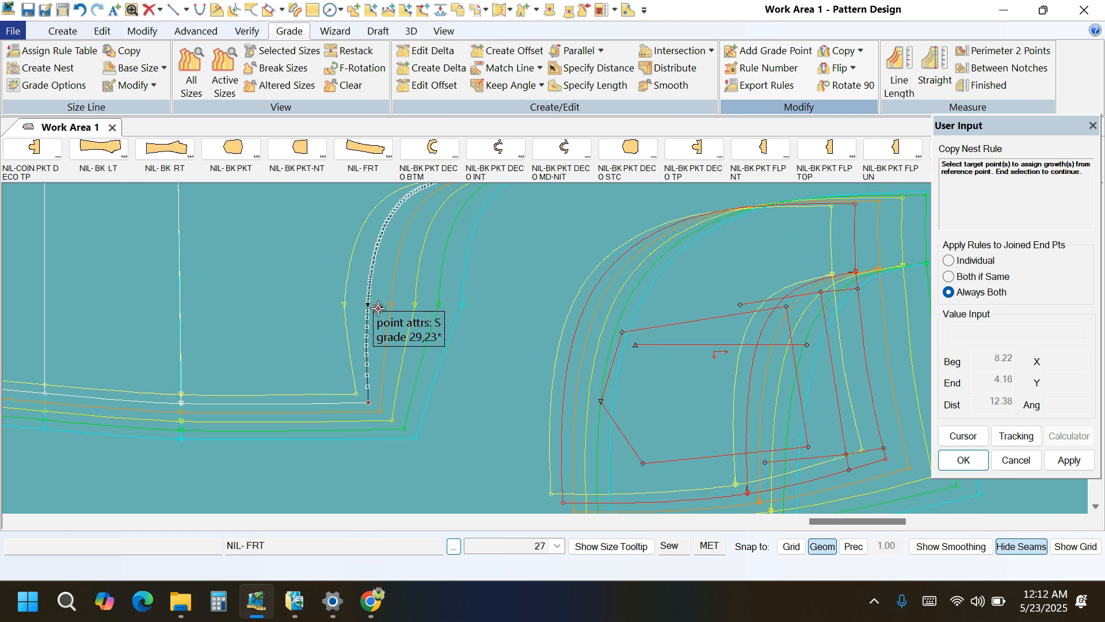
pyautogui.click(379, 308)
pyautogui.rightClick(498, 271)
pyautogui.click(584, 286)
pyautogui.scroll(-1, 472, 412)
pyautogui.scroll(-1, 472, 412)
pyautogui.rightClick(489, 327)
pyautogui.click(489, 327)
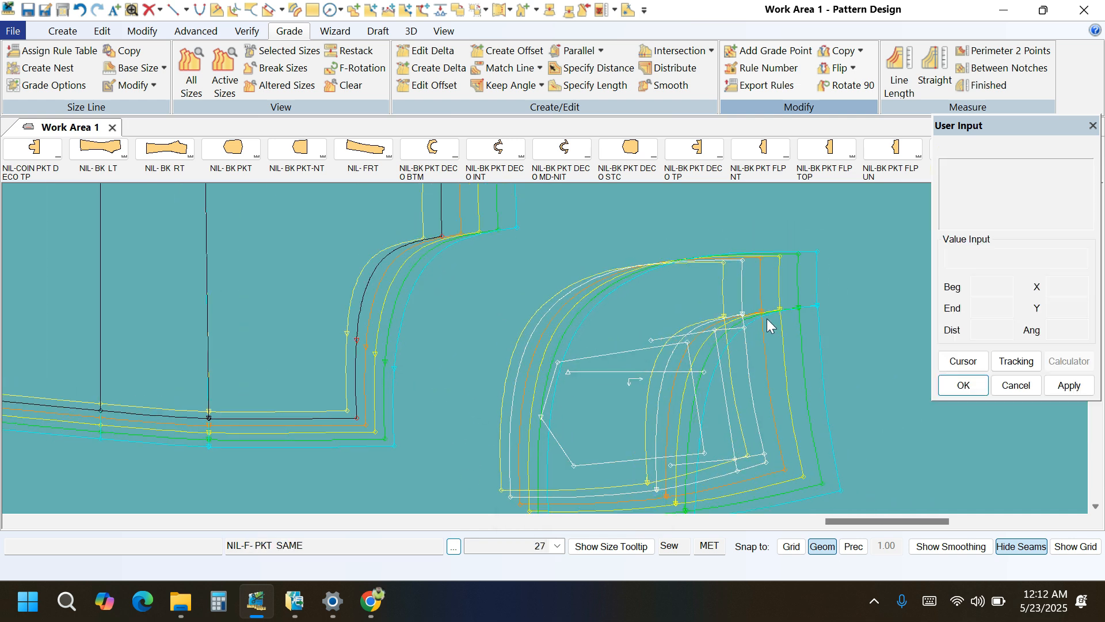
# Move the pocket piece over the front to compare their graded opening curves.
pyautogui.click(746, 315)
pyautogui.scroll(-2, 821, 361)
pyautogui.scroll(5, 469, 269)
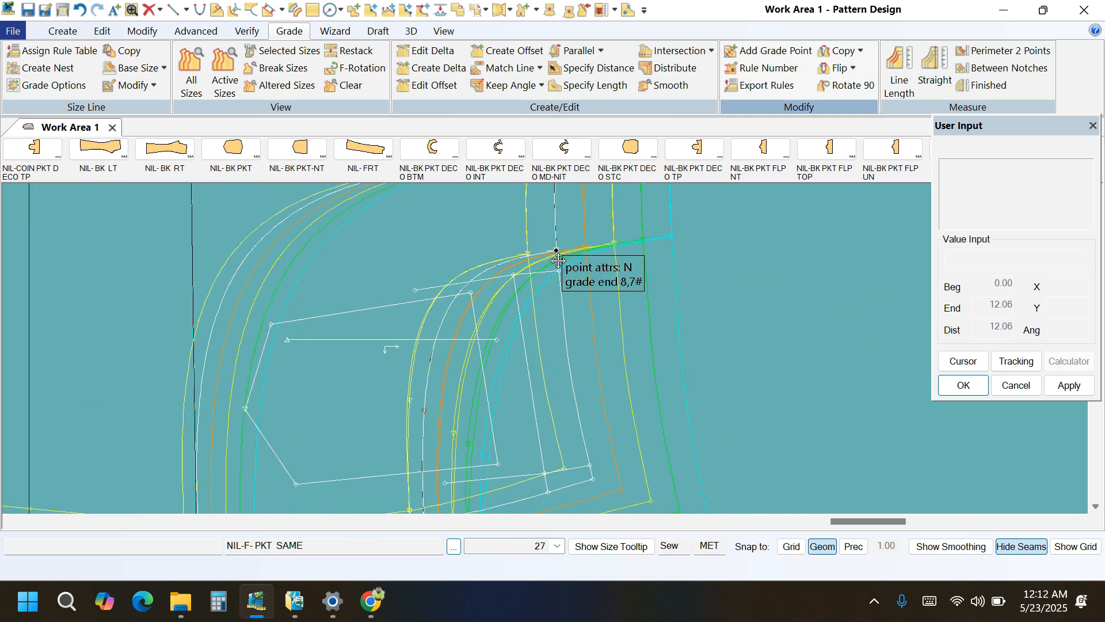
pyautogui.scroll(-2, 452, 236)
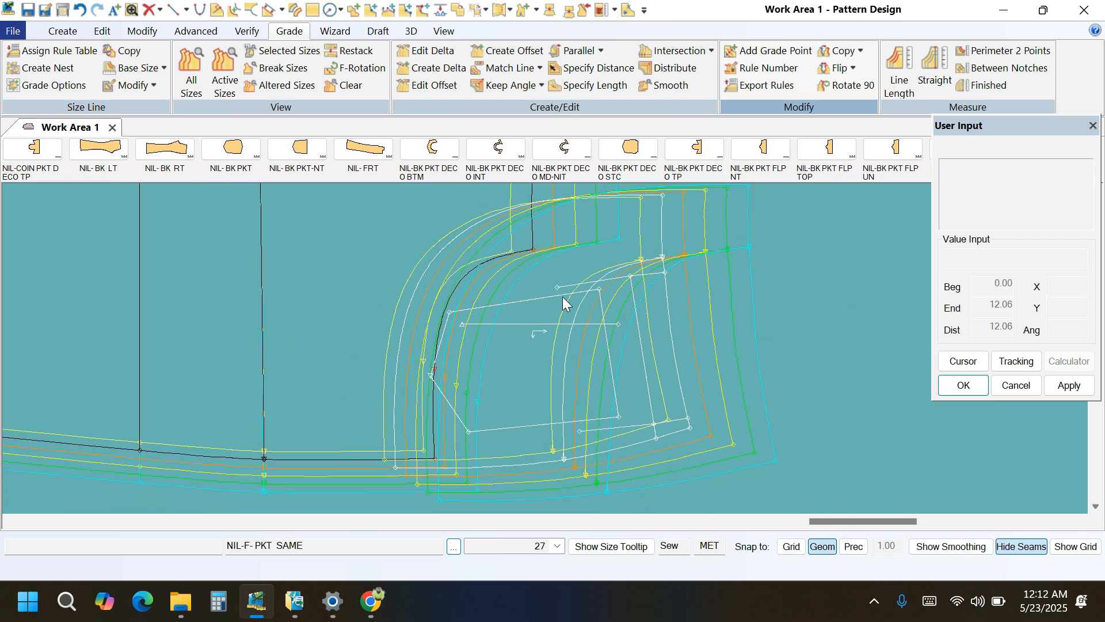
# Copy the nest rule from the notch on the front's opening curve to the matching notch on the pocket piece's opening curve.
pyautogui.click(860, 51)
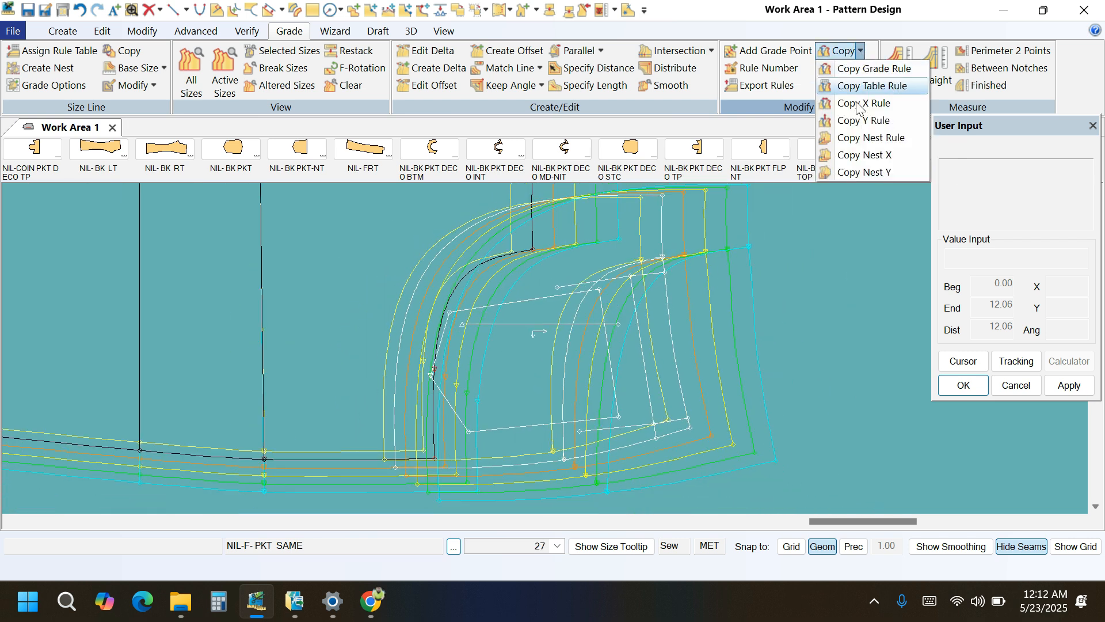
pyautogui.click(870, 138)
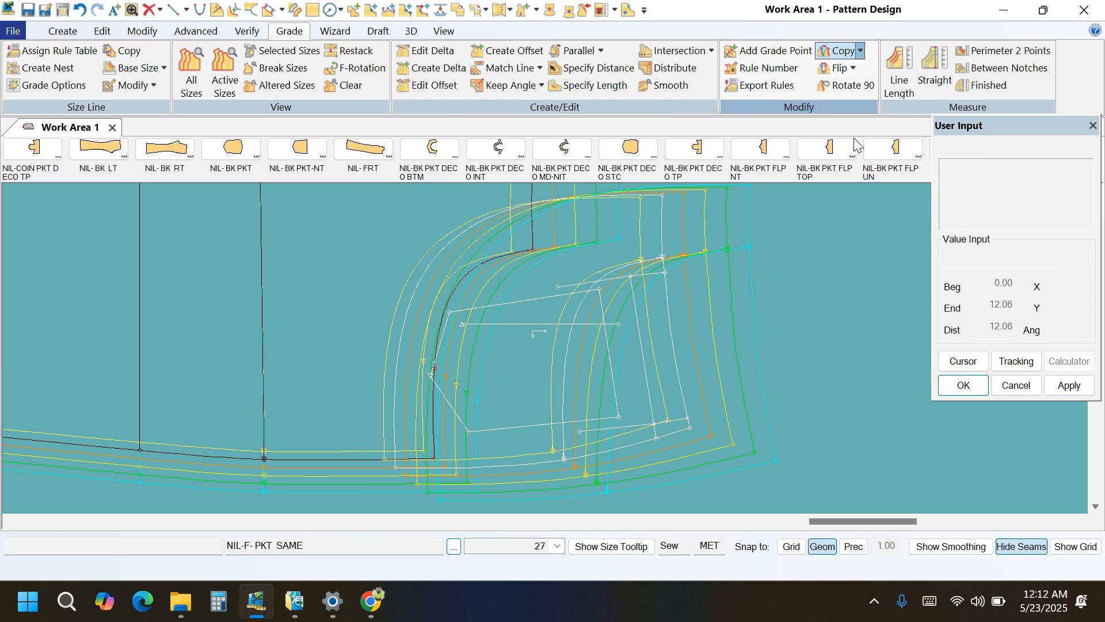
pyautogui.click(426, 324)
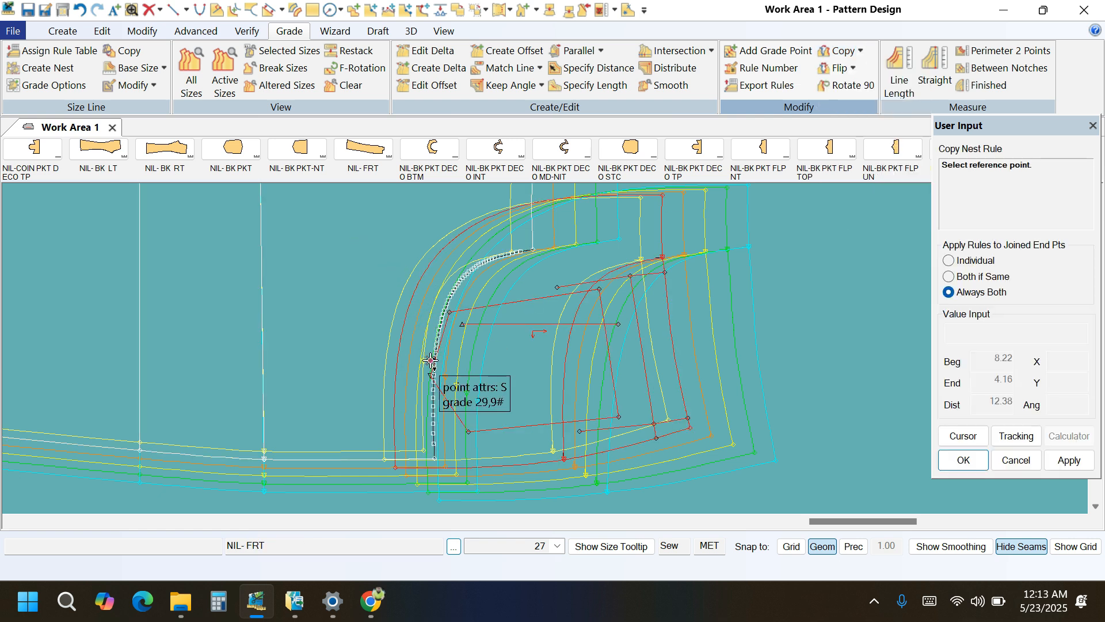
pyautogui.click(448, 367)
pyautogui.scroll(1, 568, 370)
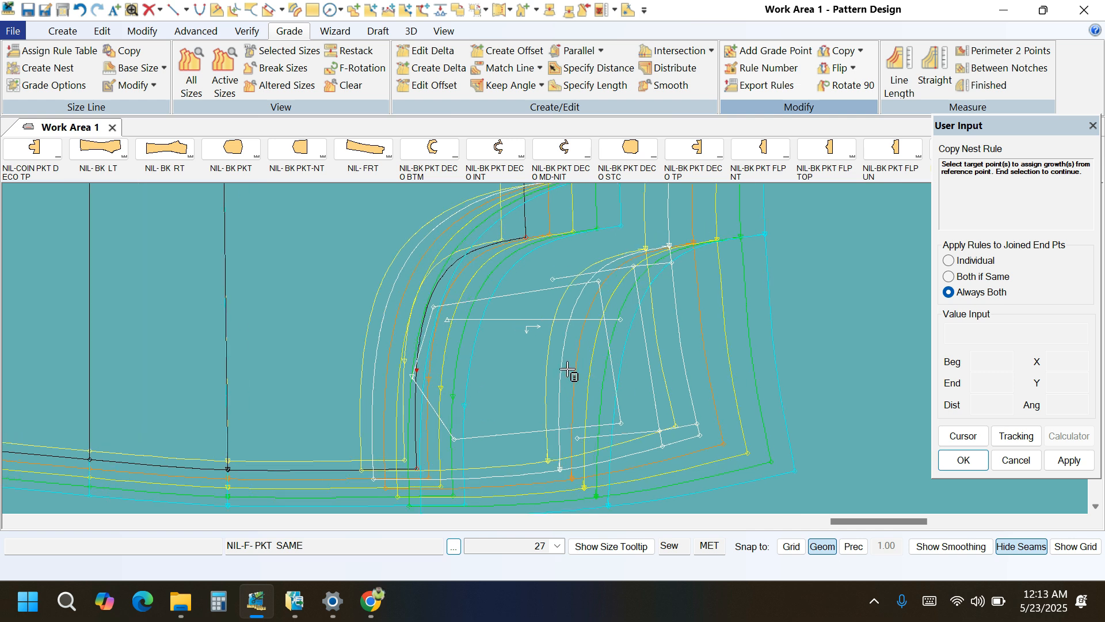
pyautogui.click(563, 352)
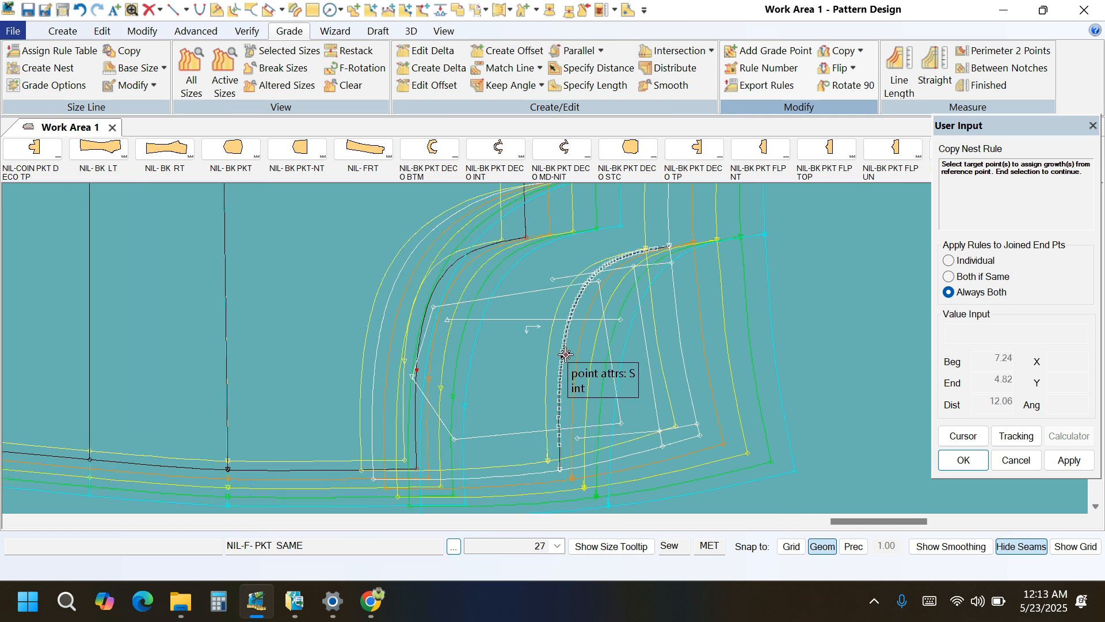
pyautogui.rightClick(779, 290)
pyautogui.click(779, 289)
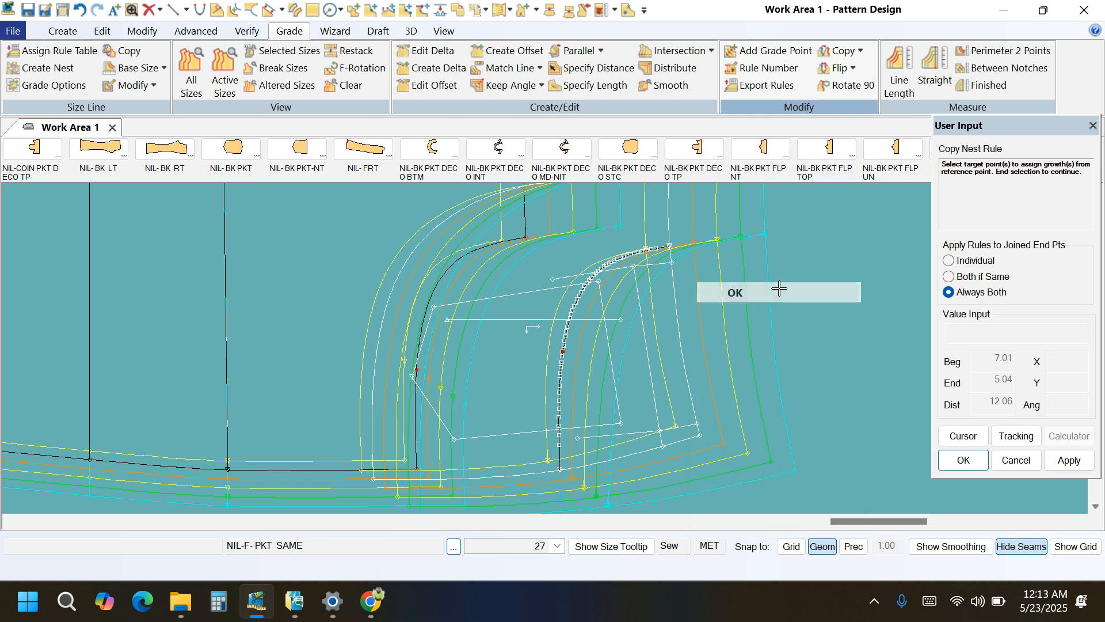
pyautogui.rightClick(821, 278)
pyautogui.click(822, 279)
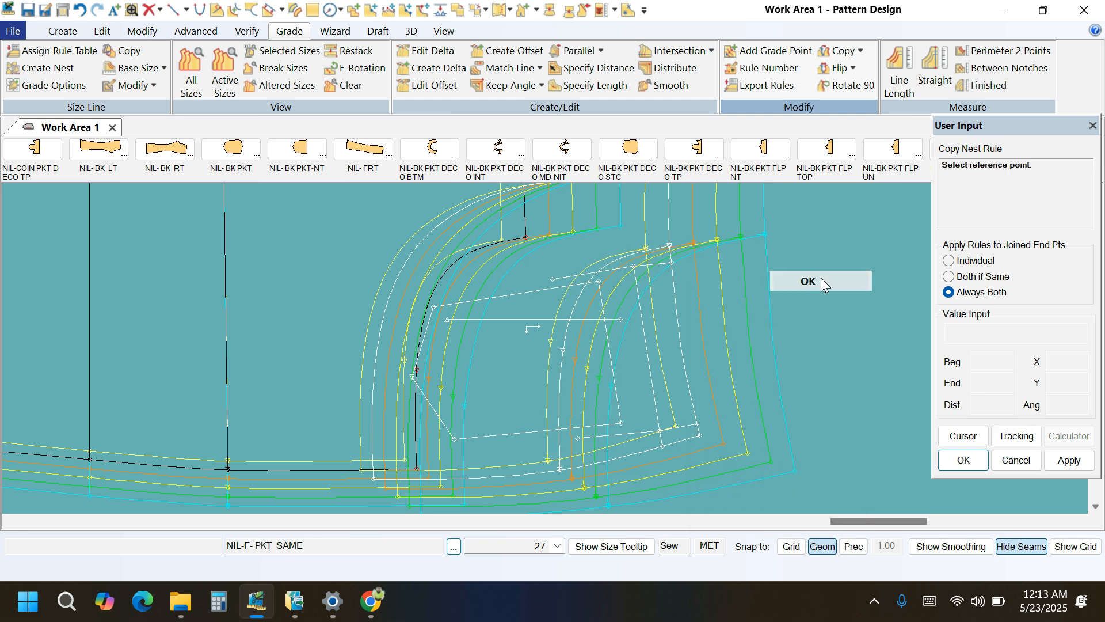
# Align the pocket piece's opening curve with the front's, examine how the graded sizes match, and move the pocket piece clear of the front.
pyautogui.click(669, 246)
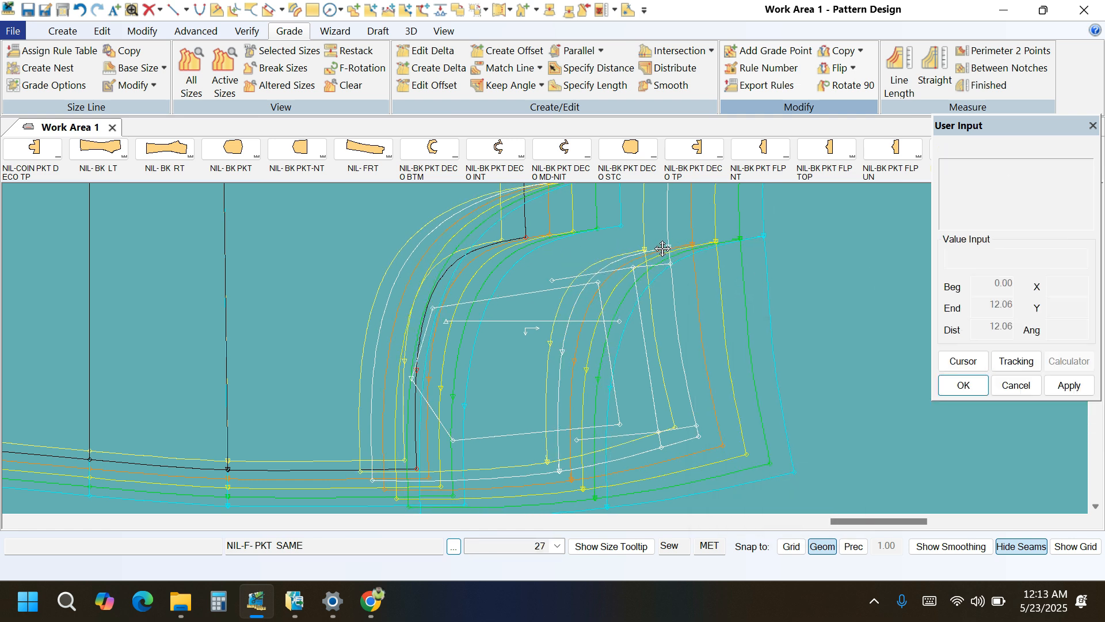
pyautogui.click(530, 236)
pyautogui.scroll(-3, 570, 408)
pyautogui.scroll(2, 455, 460)
pyautogui.scroll(5, 451, 479)
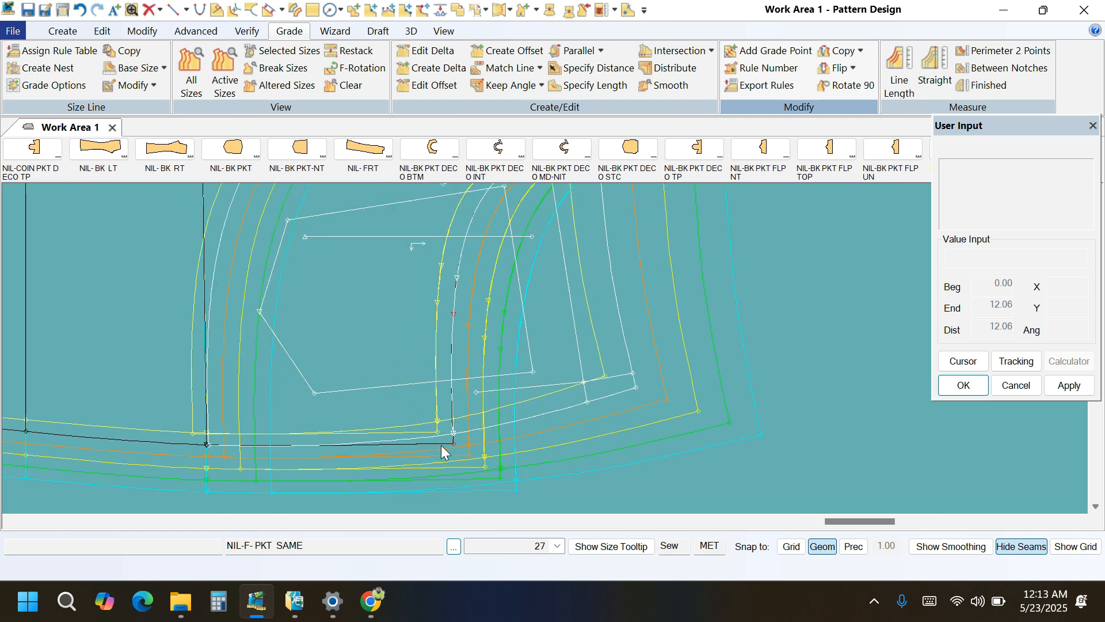
pyautogui.scroll(-5, 430, 436)
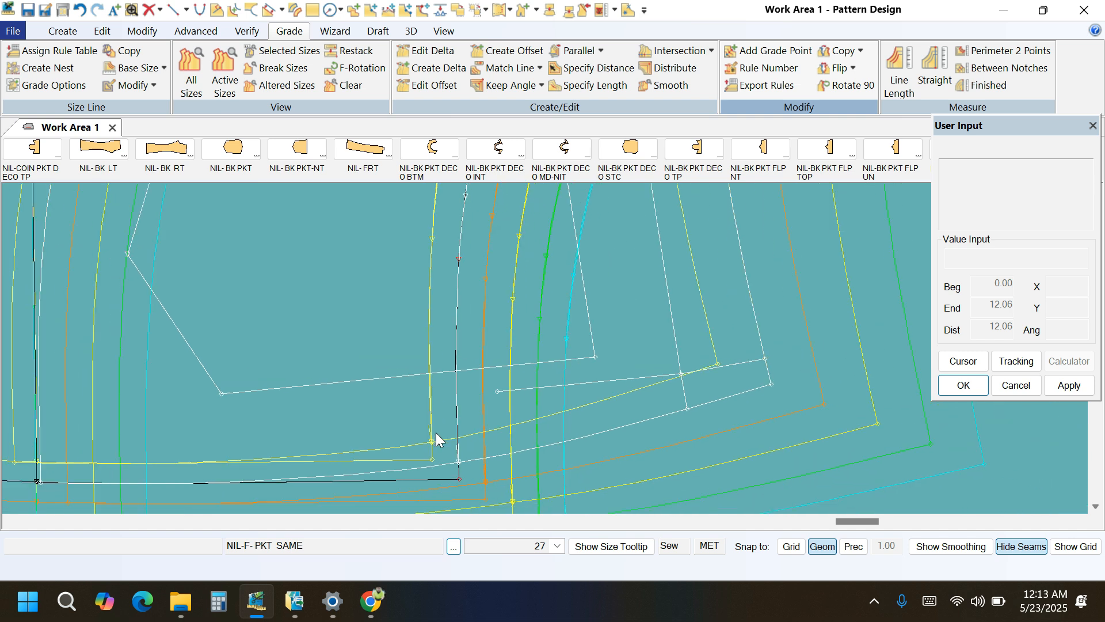
pyautogui.scroll(-2, 343, 393)
pyautogui.click(410, 325)
pyautogui.click(640, 323)
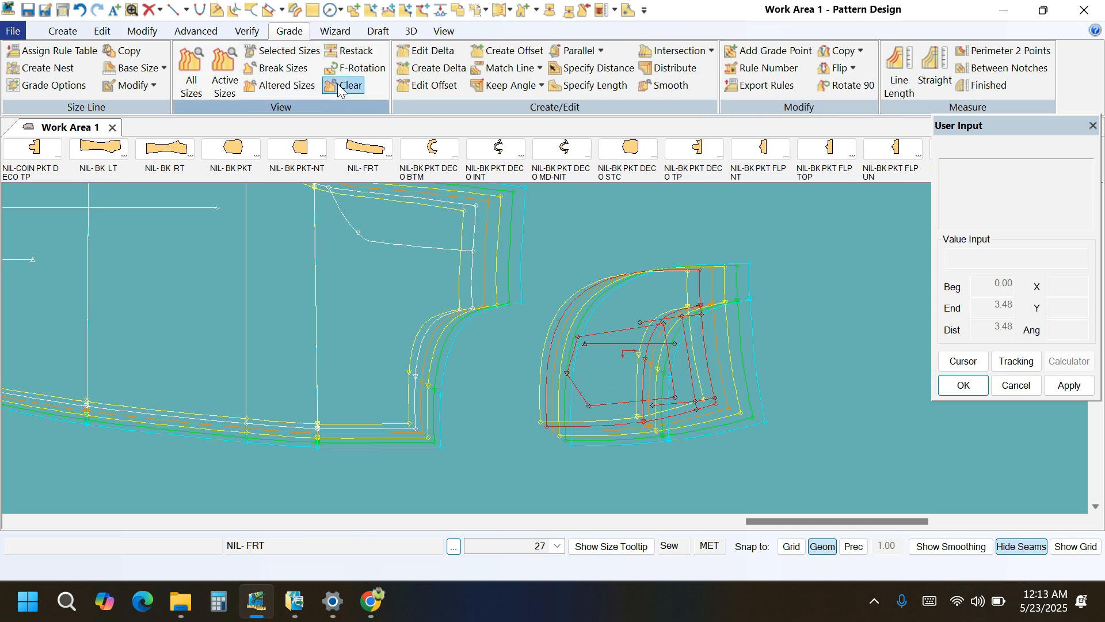
# Restack the pocket piece's graded nest at its lower side corner.
pyautogui.click(348, 51)
pyautogui.scroll(1, 700, 391)
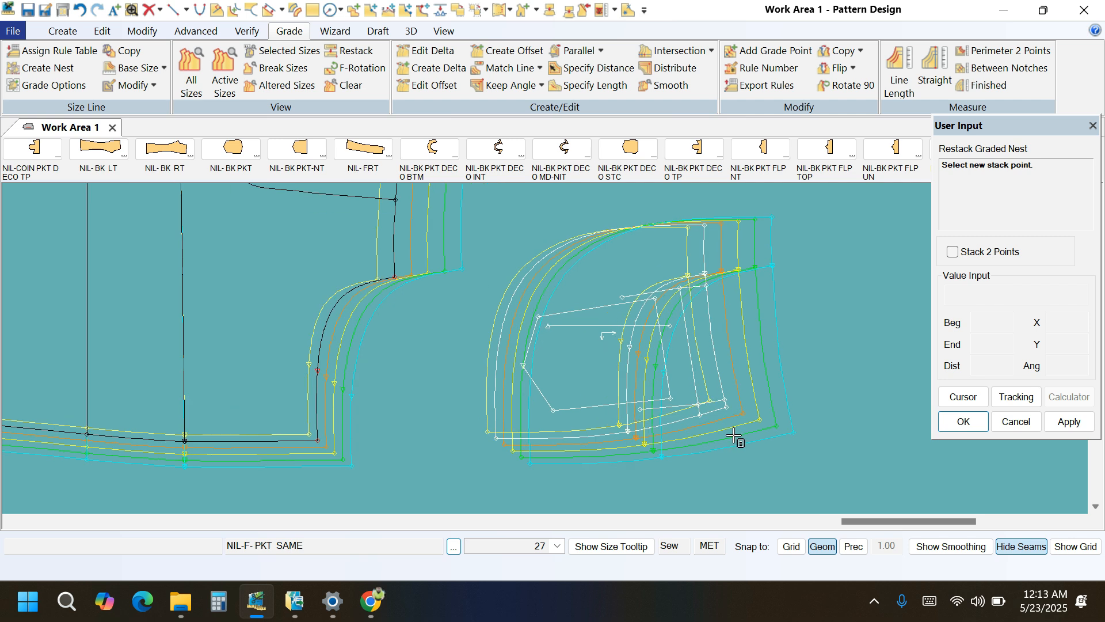
pyautogui.click(727, 402)
# Copy the nest rule from the internal line's end beside the lower side corner to the nearby internal line points and inner pocket corners.
pyautogui.scroll(2, 727, 406)
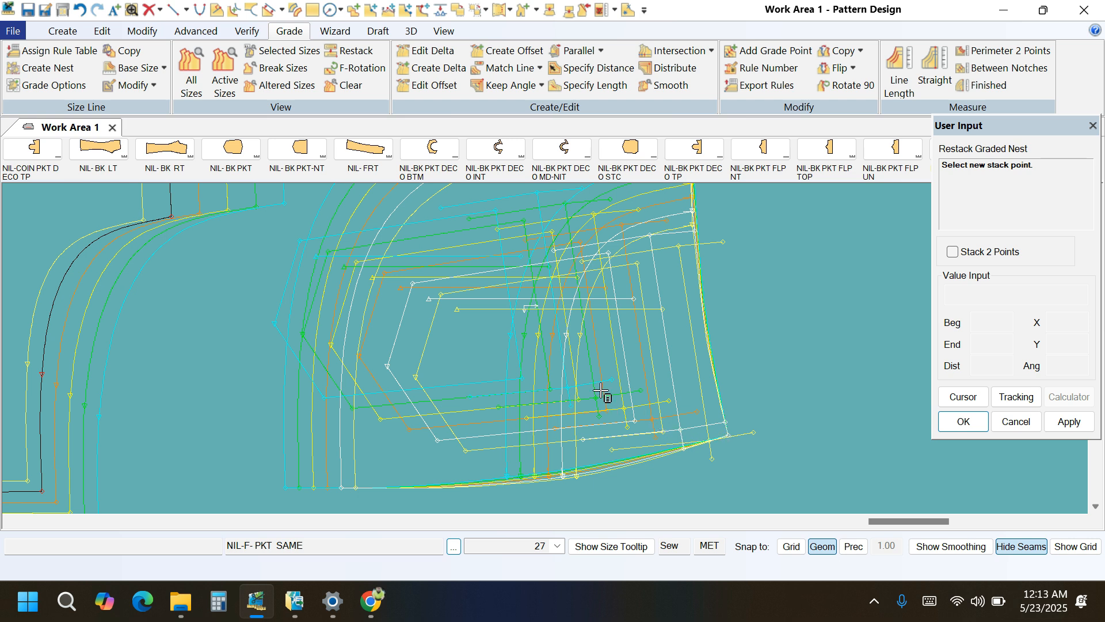
pyautogui.click(860, 51)
pyautogui.click(862, 139)
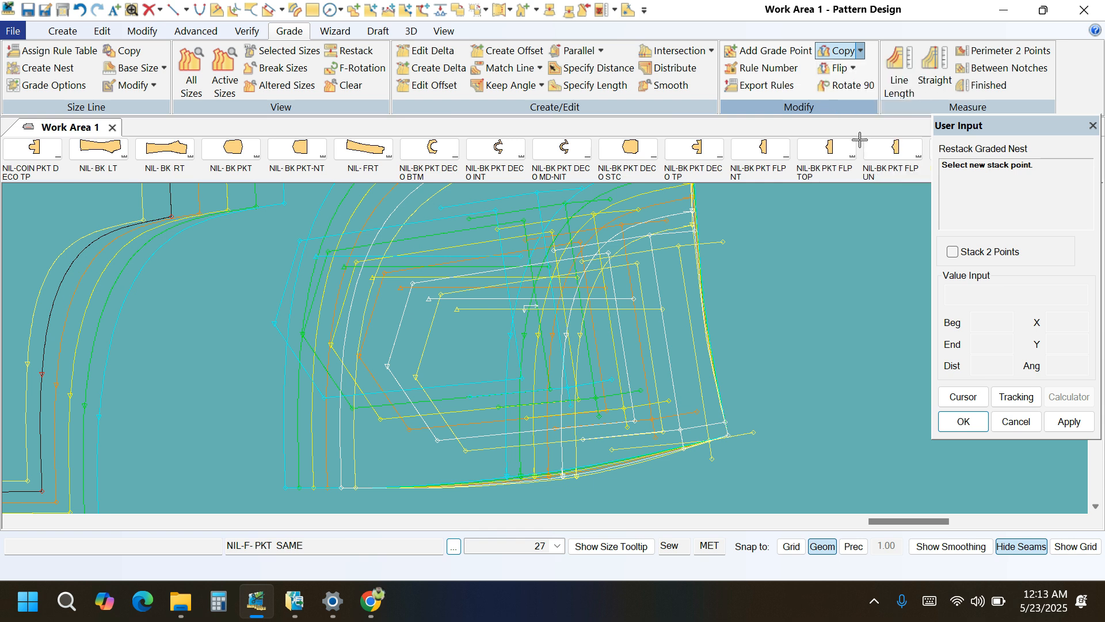
pyautogui.click(725, 424)
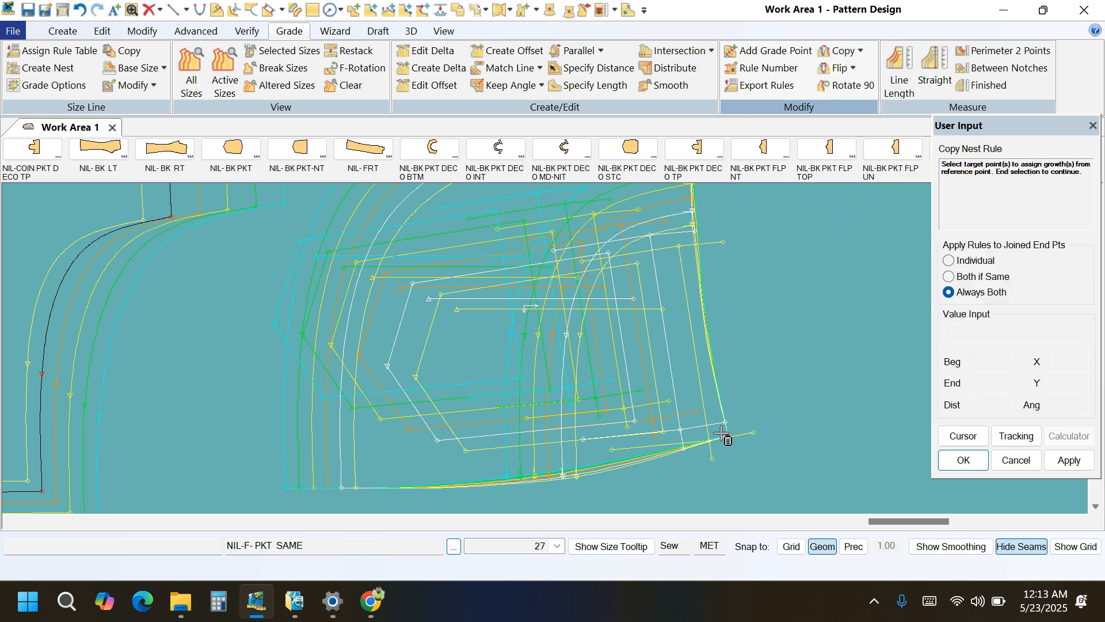
pyautogui.scroll(2, 682, 438)
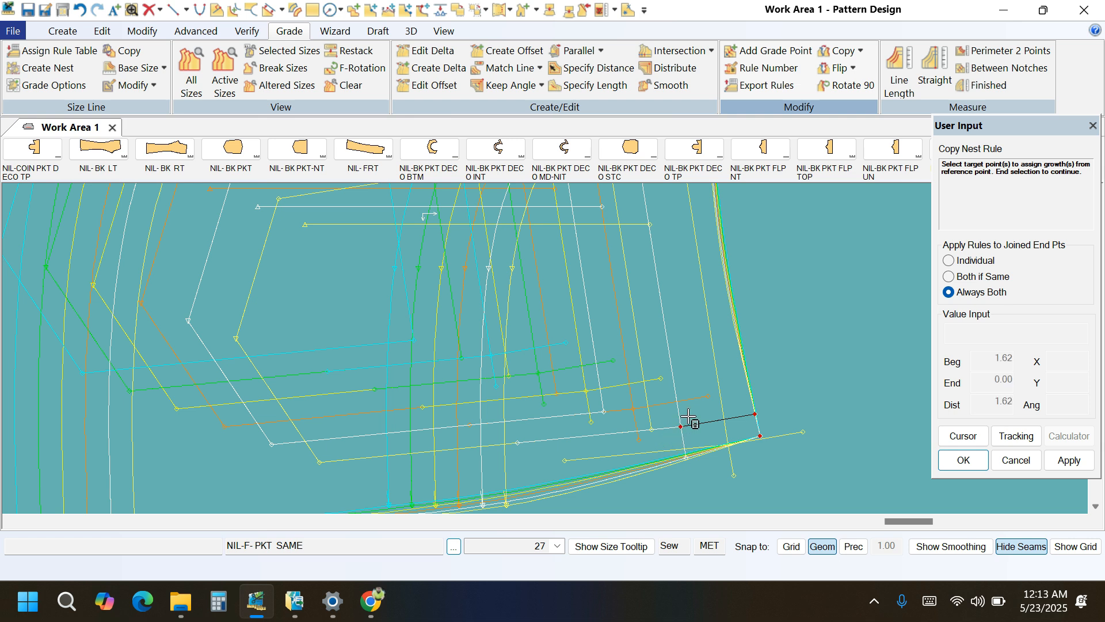
pyautogui.click(517, 442)
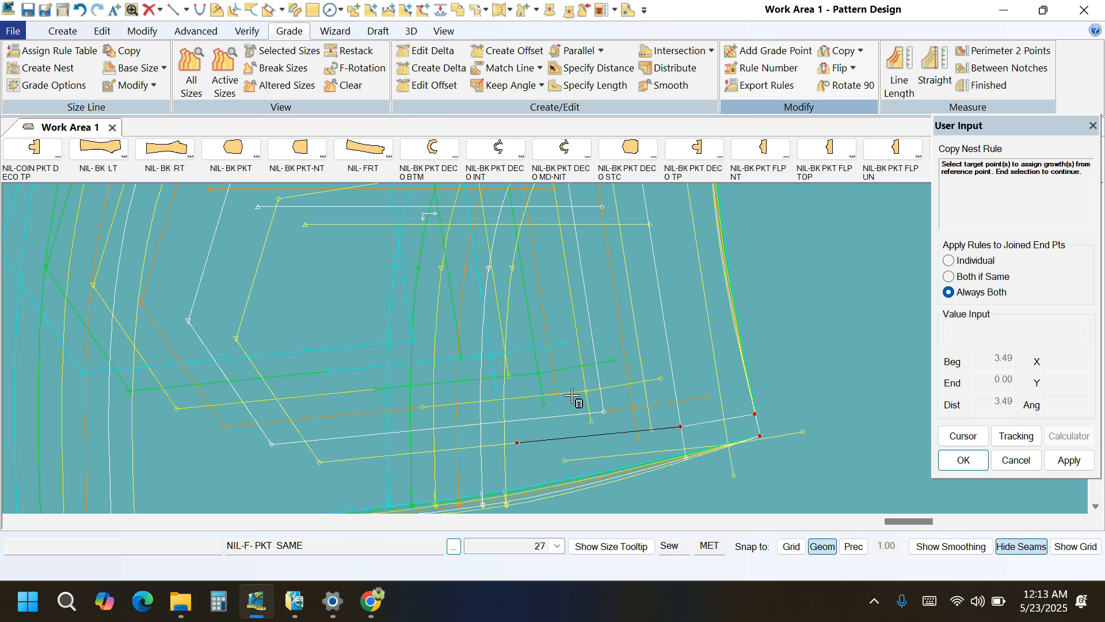
pyautogui.moveTo(558, 385); pyautogui.dragTo(607, 415)
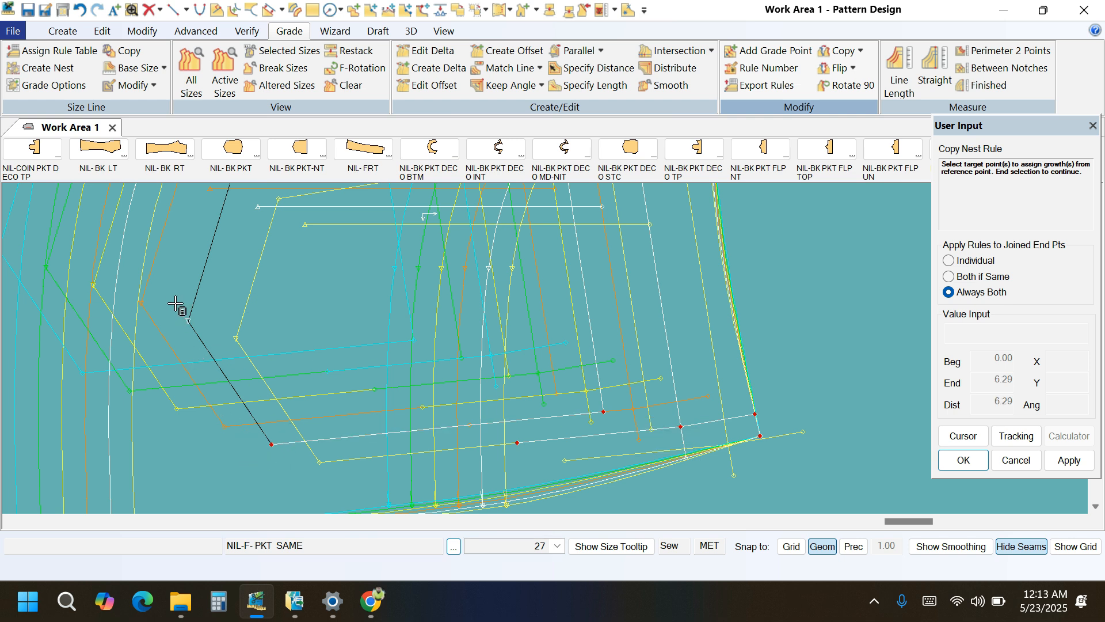
pyautogui.rightClick(277, 294)
pyautogui.click(280, 295)
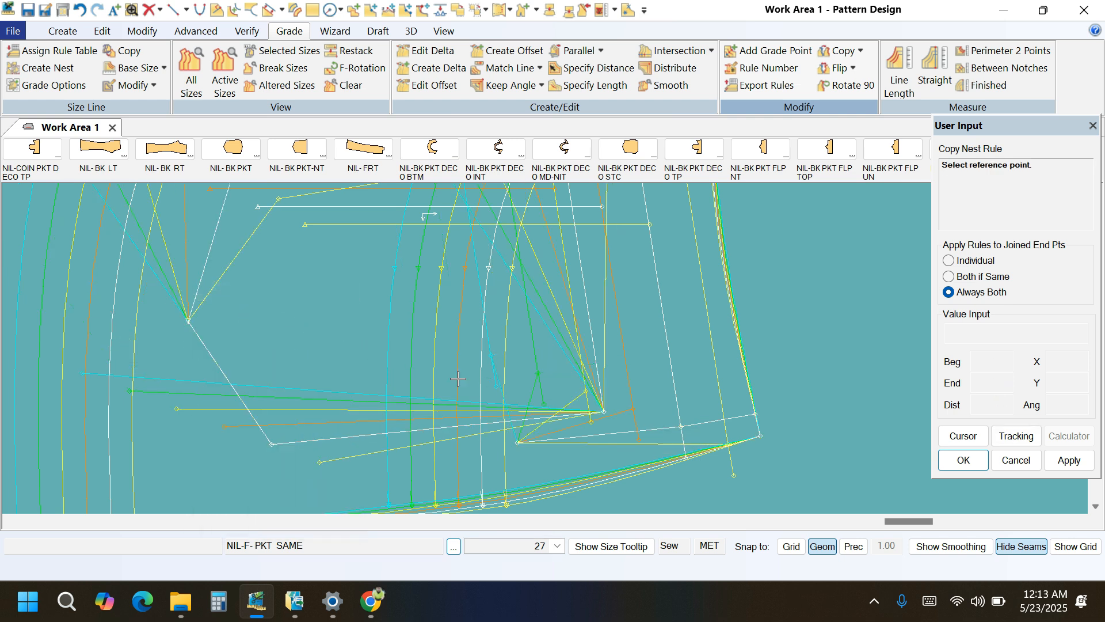
# Copy the nest rule from the internal line's side-edge end to the lower corner of the inner pocket shape.
pyautogui.click(753, 414)
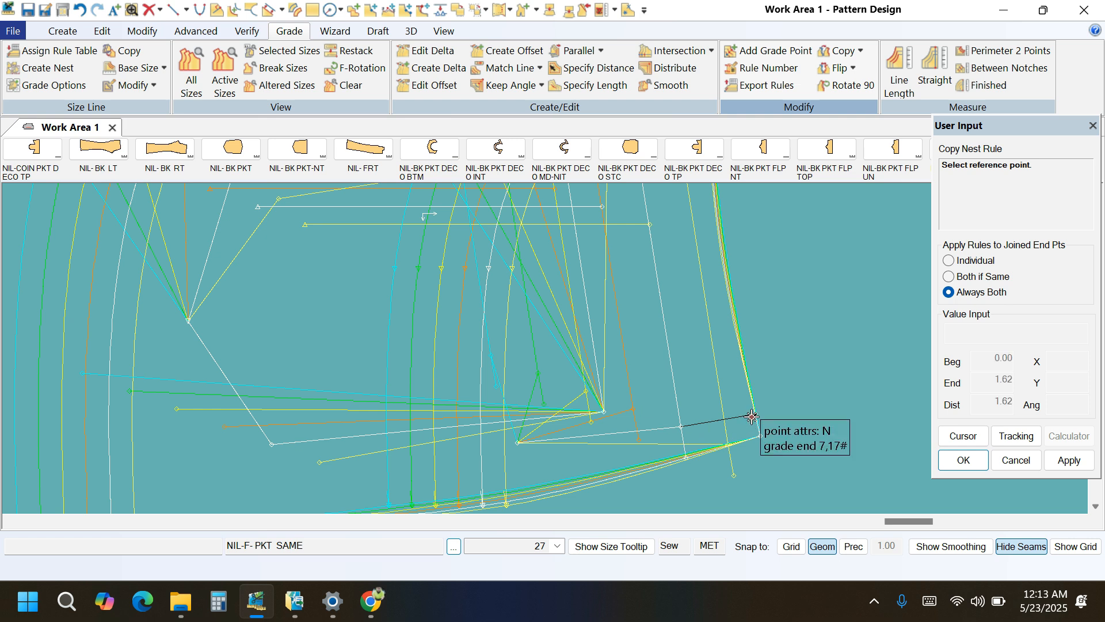
pyautogui.click(272, 444)
pyautogui.rightClick(292, 229)
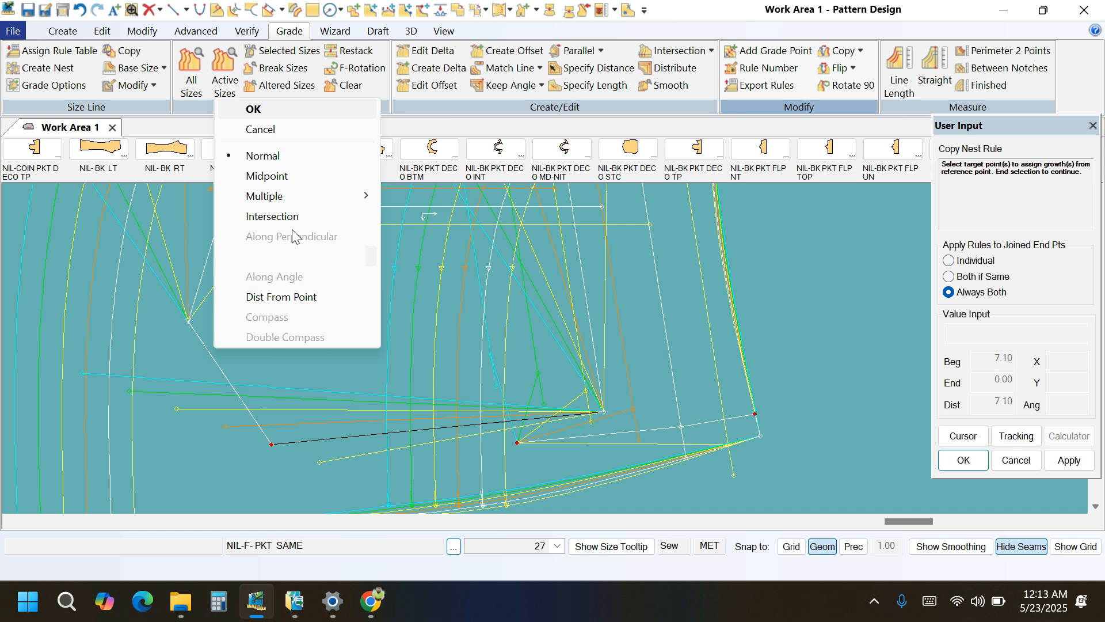
pyautogui.click(268, 127)
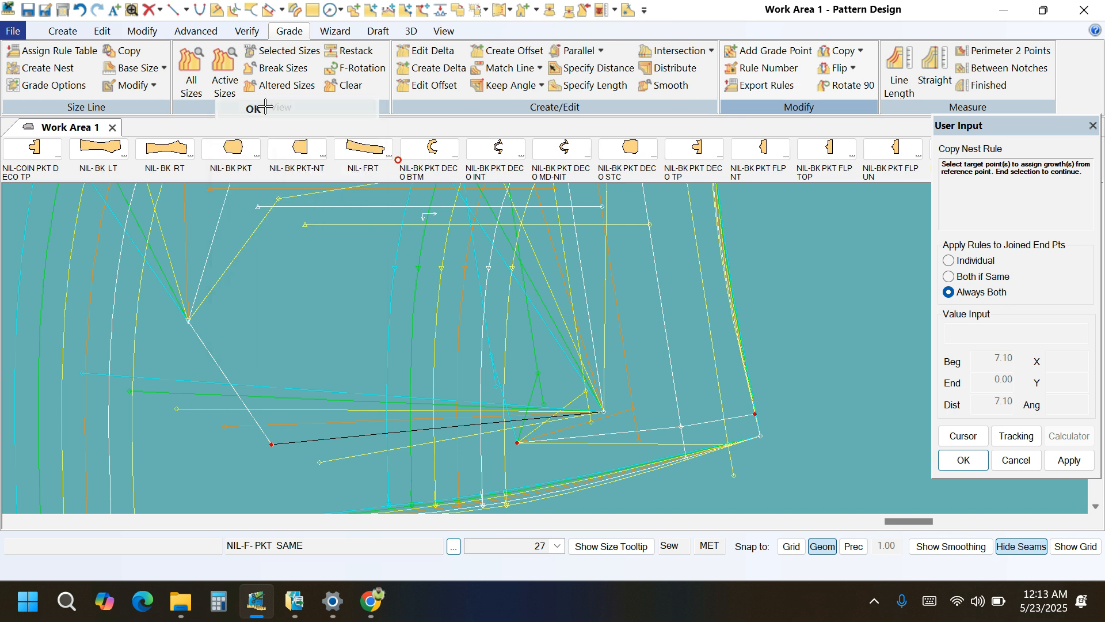
# Copy the nest rule from the lower internal line's side-edge end to that line's inner end.
pyautogui.click(753, 414)
pyautogui.scroll(2, 573, 425)
pyautogui.click(499, 448)
pyautogui.rightClick(558, 365)
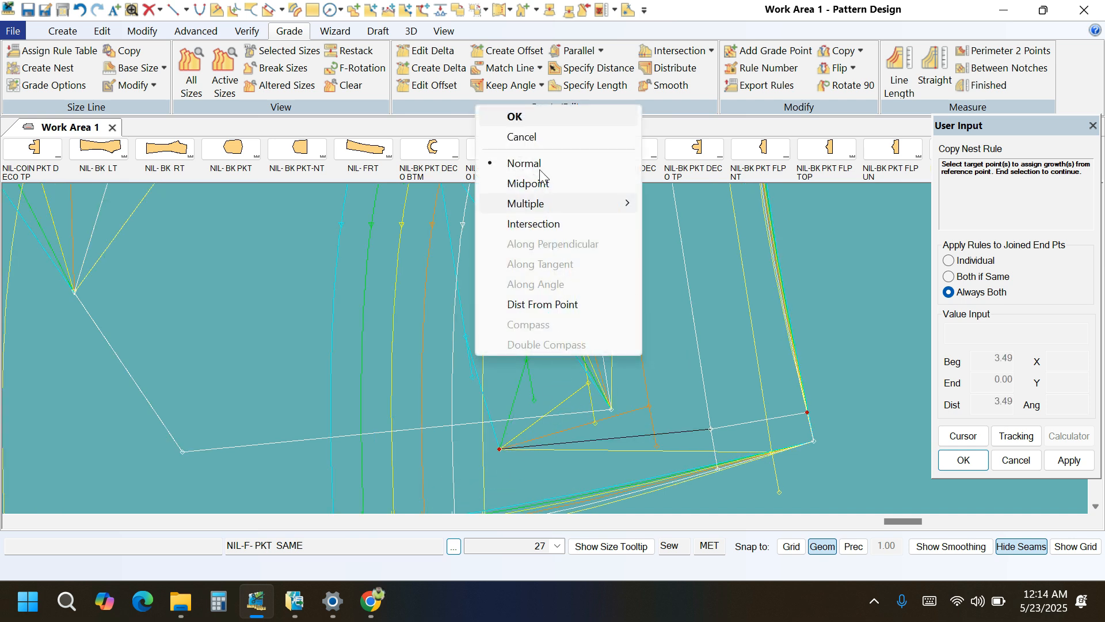
pyautogui.click(516, 118)
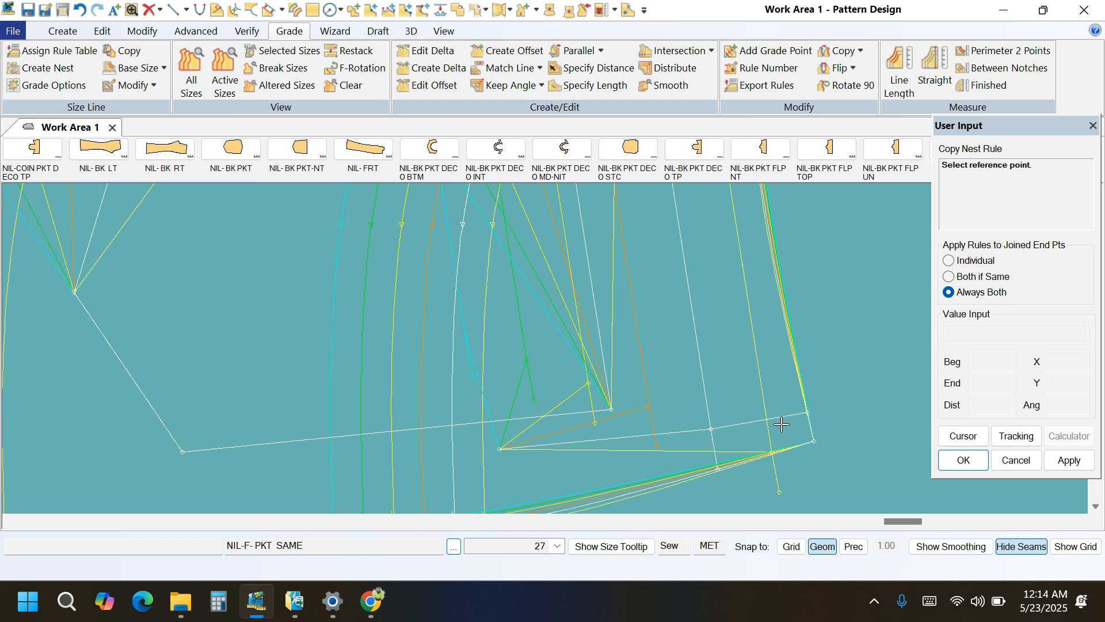
# Copy the nest rule from the lower internal line's side-edge end to the upper internal crossing point, then reapply it to the joined upper line.
pyautogui.click(806, 413)
pyautogui.scroll(-2, 763, 481)
pyautogui.scroll(-1, 764, 482)
pyautogui.click(711, 274)
pyautogui.rightClick(805, 258)
pyautogui.click(803, 260)
pyautogui.scroll(2, 707, 282)
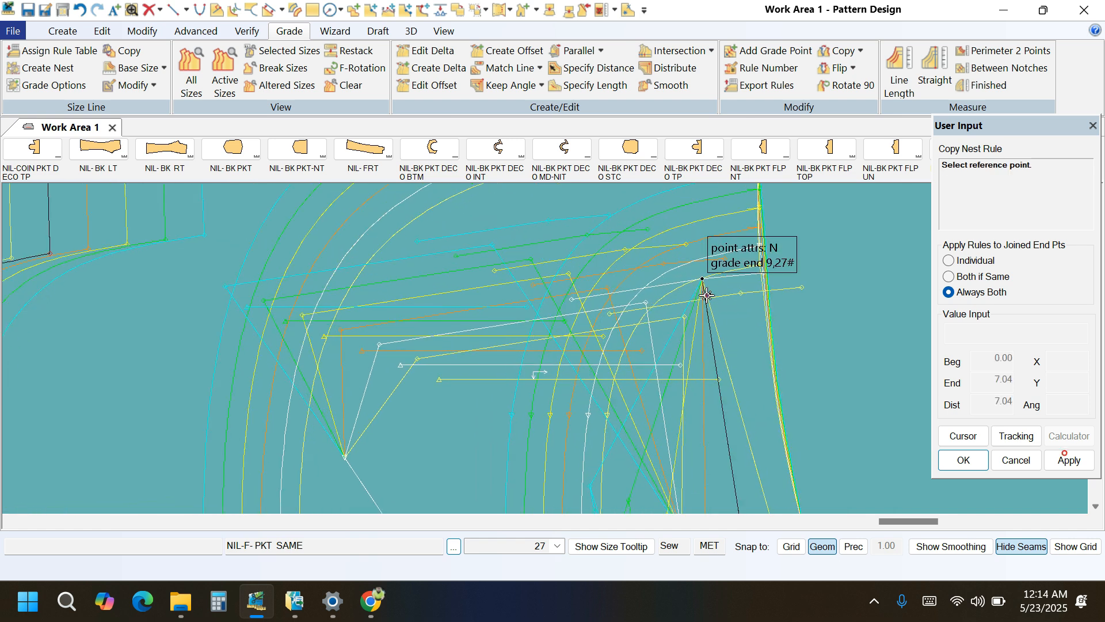
pyautogui.click(704, 282)
pyautogui.click(702, 281)
pyautogui.rightClick(832, 276)
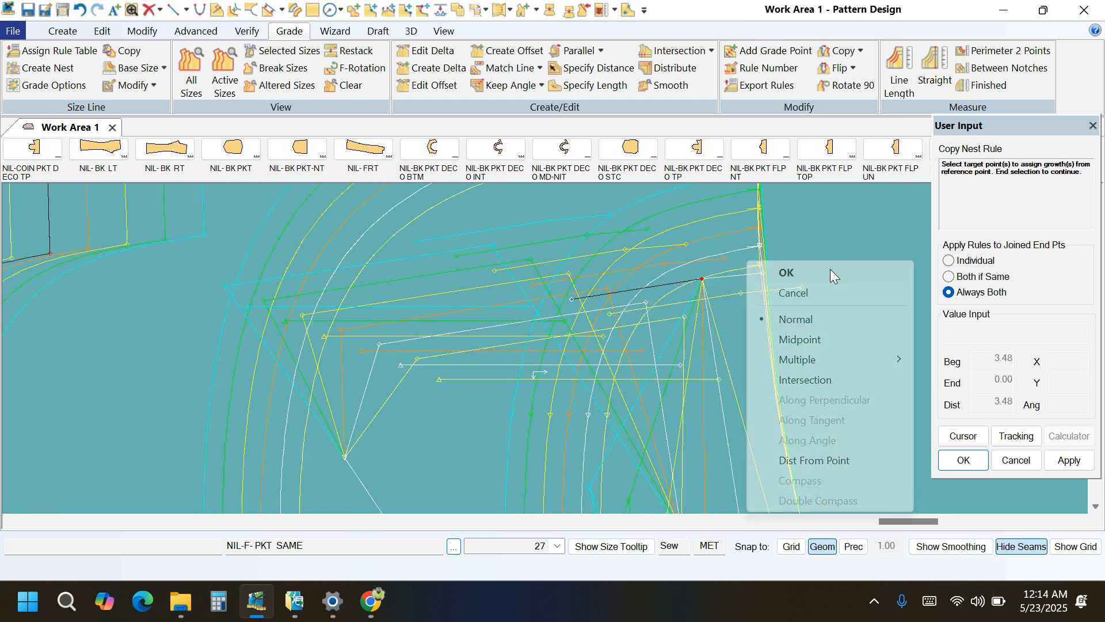
pyautogui.click(831, 274)
# Copy the nest rule from the pocket piece's lower side corner to the two internal line ends meeting at the lower crossing point.
pyautogui.scroll(-1, 693, 260)
pyautogui.scroll(1, 698, 447)
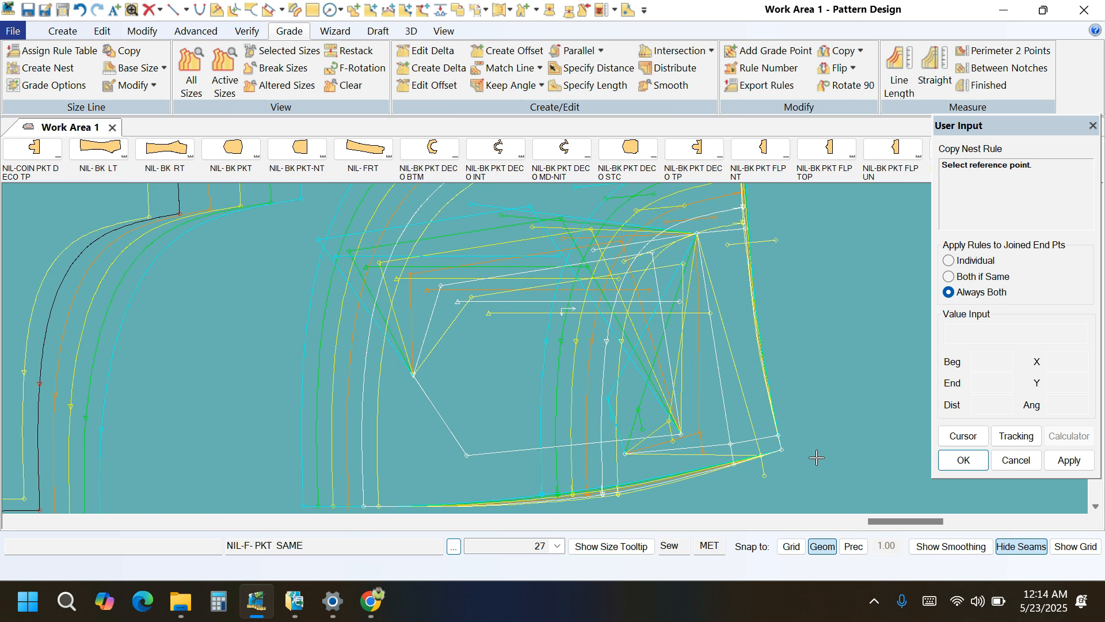
pyautogui.click(781, 449)
pyautogui.click(730, 444)
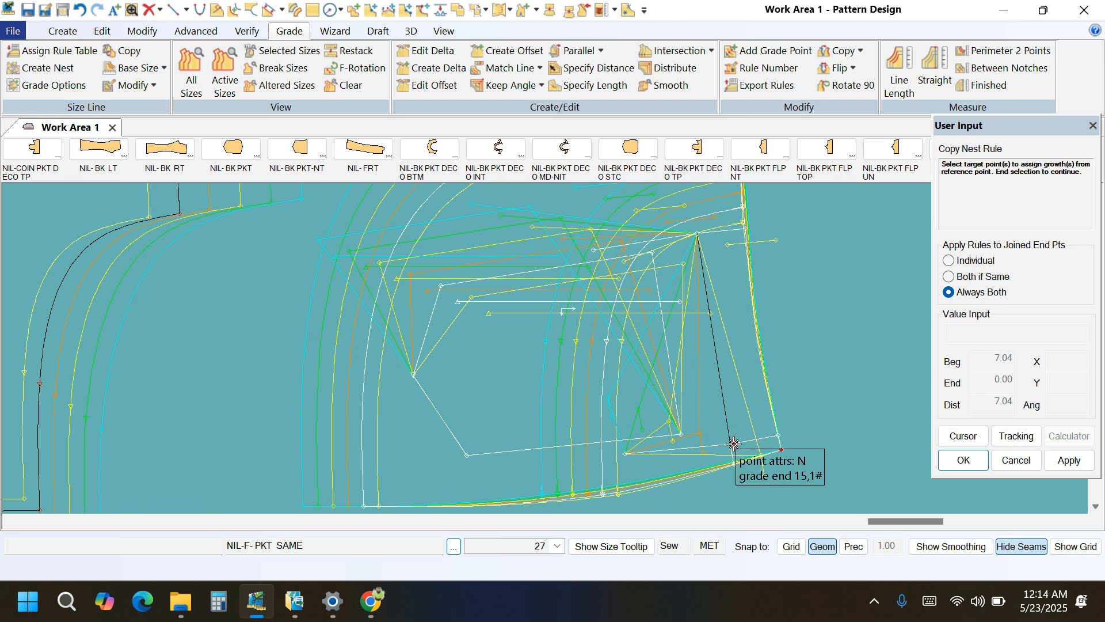
pyautogui.rightClick(803, 350)
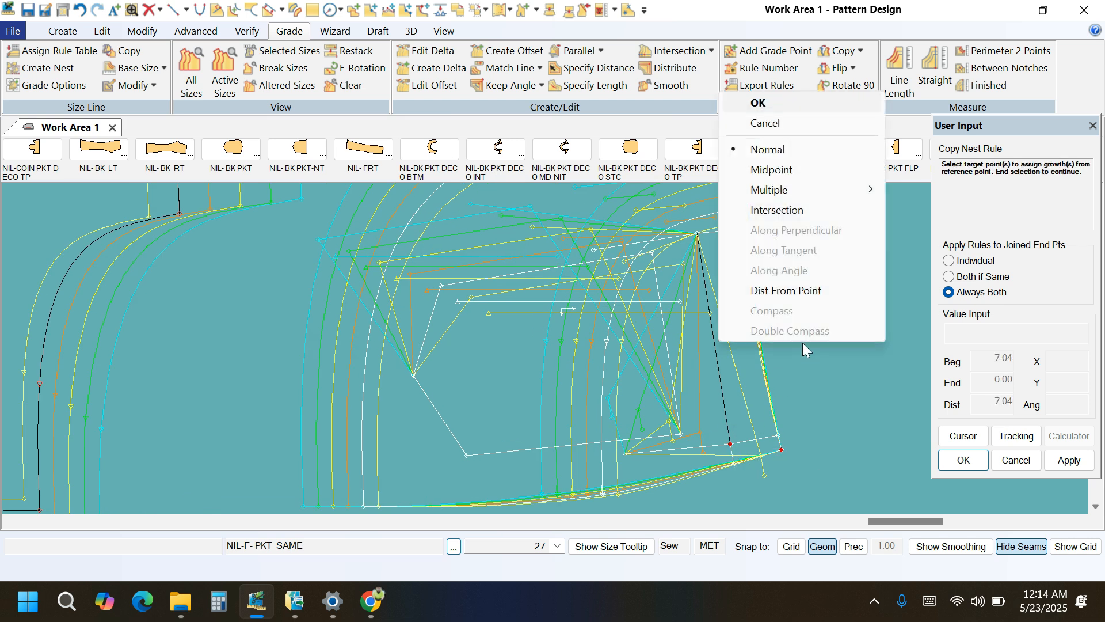
pyautogui.click(770, 102)
pyautogui.scroll(1, 789, 463)
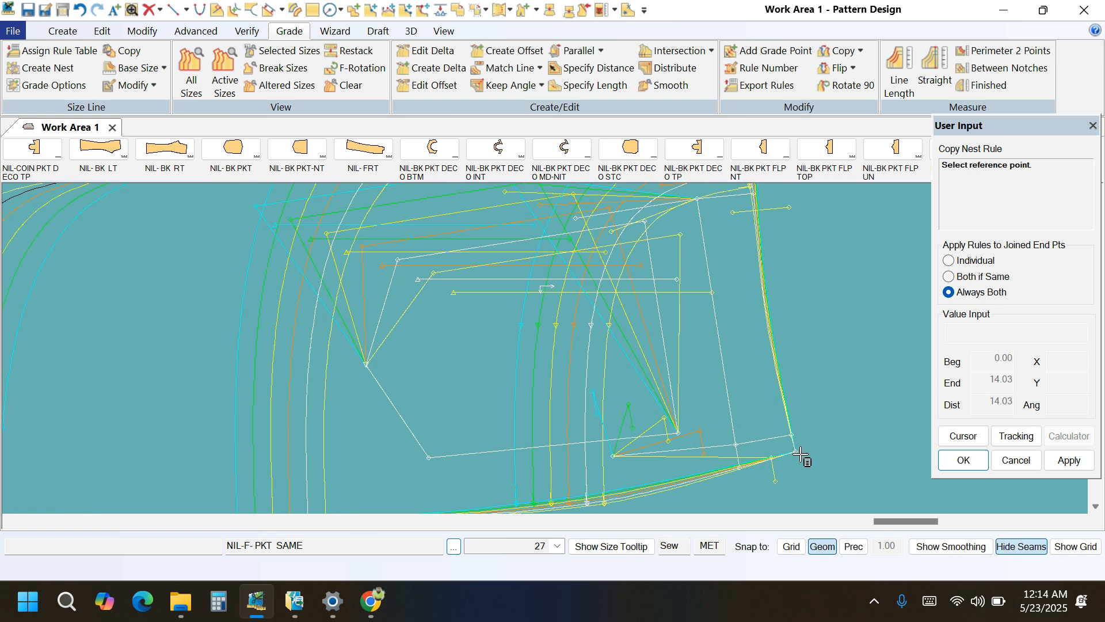
pyautogui.click(794, 451)
pyautogui.click(735, 445)
pyautogui.rightClick(844, 357)
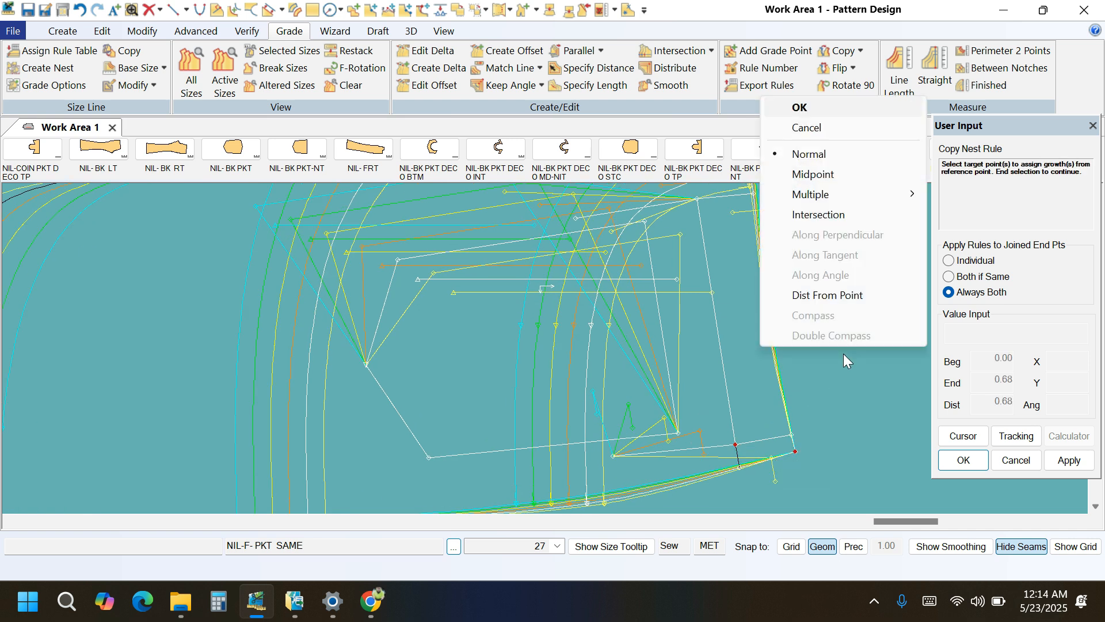
pyautogui.click(805, 110)
# Copy the nest rule from the lower side corner to the lengthwise internal line's end on the bottom curve.
pyautogui.scroll(2, 753, 434)
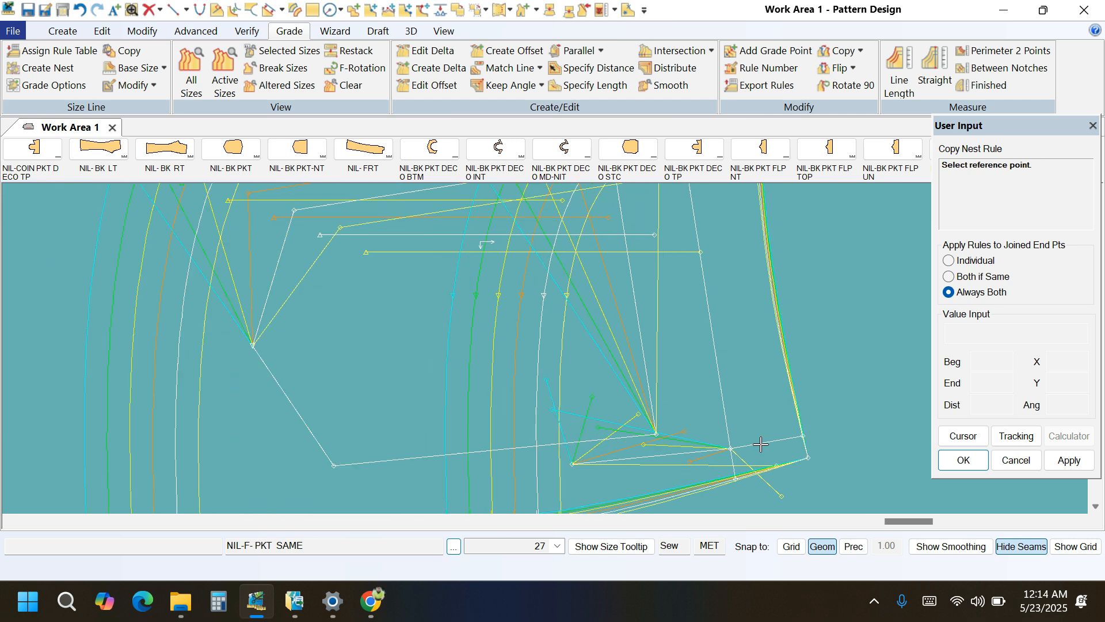
pyautogui.click(812, 458)
pyautogui.click(732, 481)
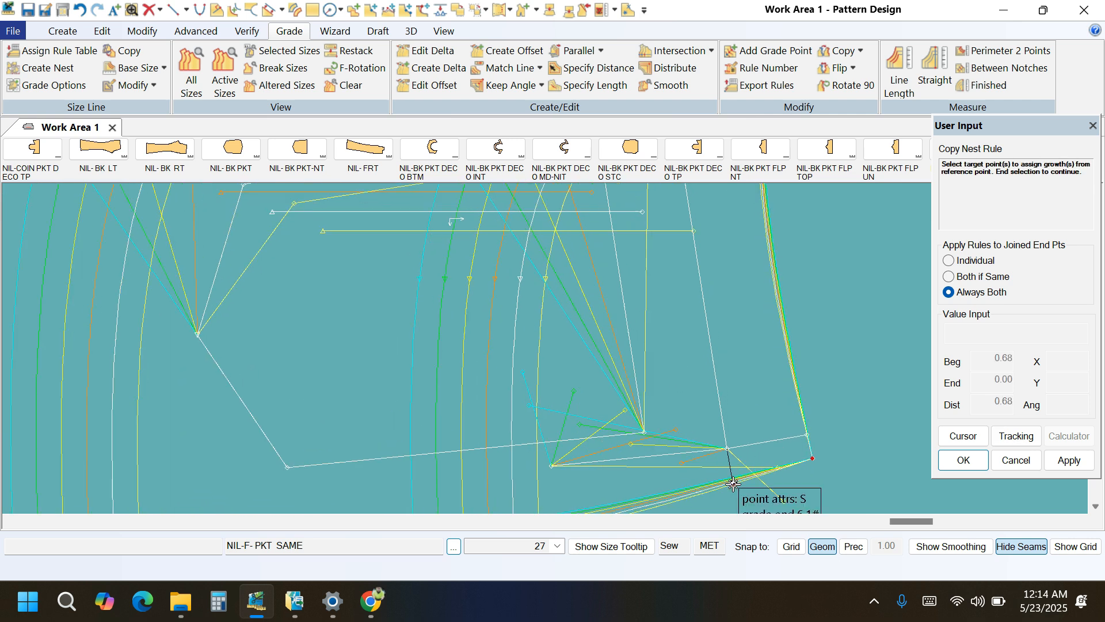
pyautogui.rightClick(832, 311)
pyautogui.click(830, 328)
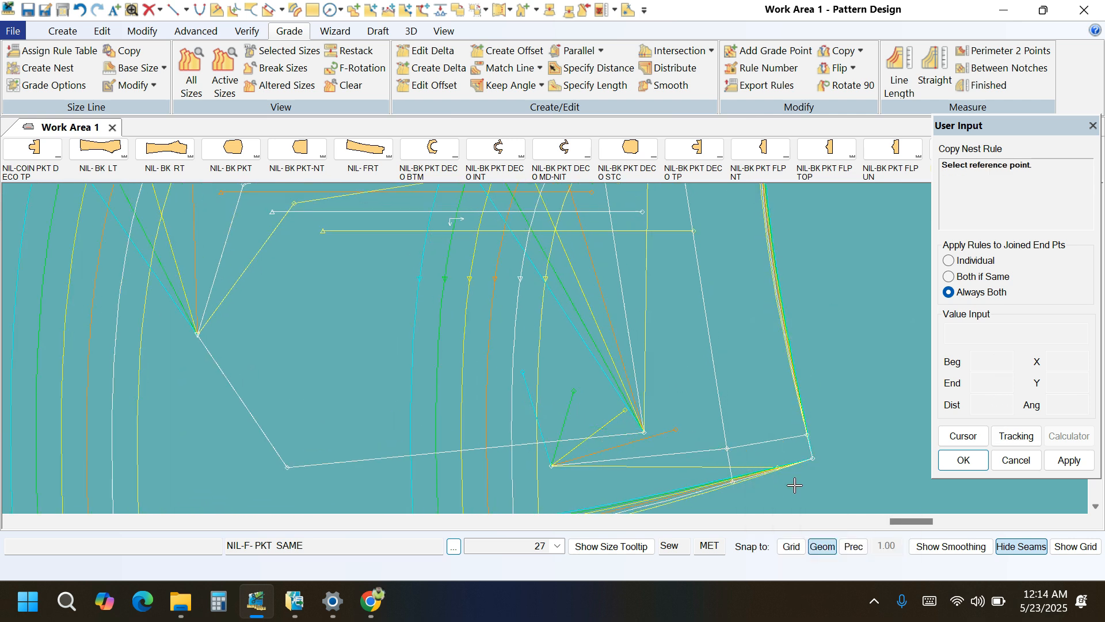
# Copy the nest rule from the lower side corner to the inner pocket shape's lower corner nearest the side edge.
pyautogui.click(811, 458)
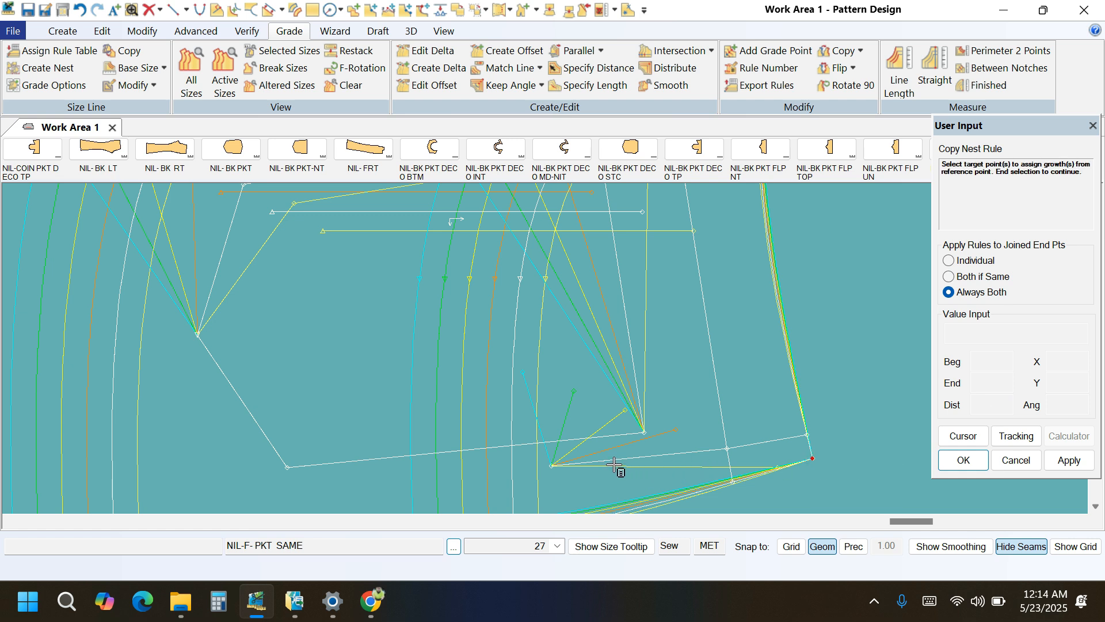
pyautogui.click(644, 432)
pyautogui.rightClick(743, 362)
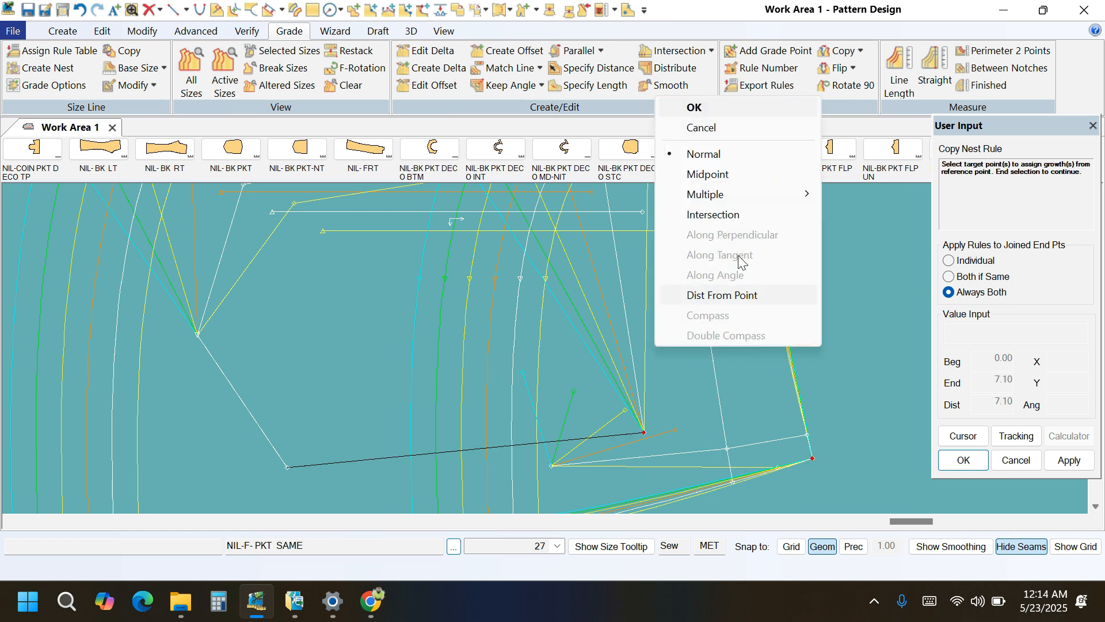
pyautogui.click(695, 108)
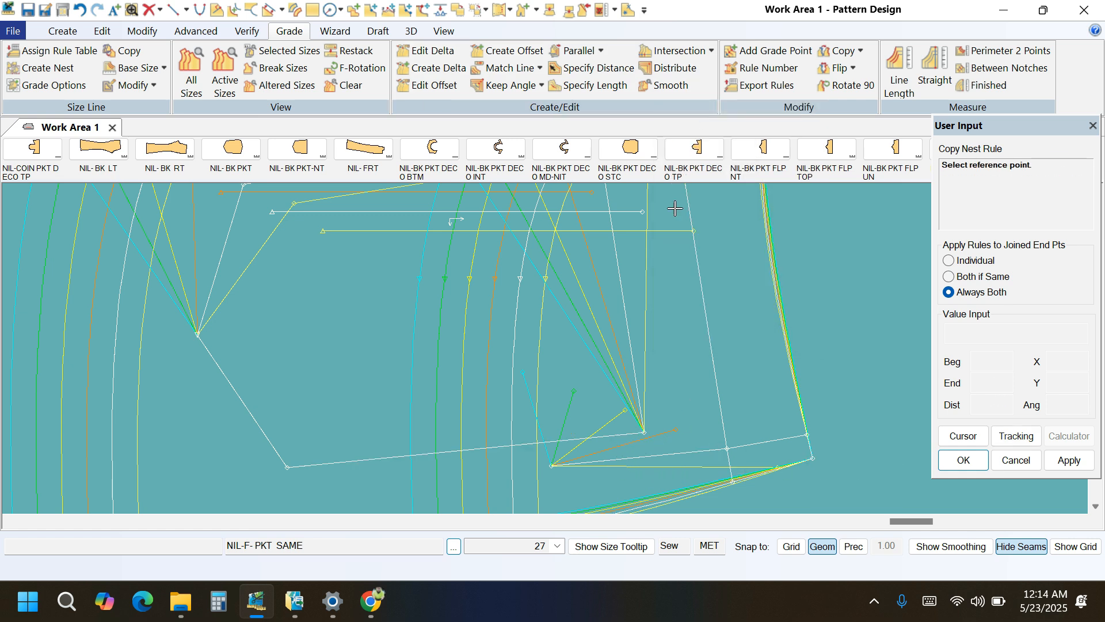
# Copy the nest rule from the lower side corner to the lower short internal line's inner end and its crossing point.
pyautogui.click(811, 459)
pyautogui.click(552, 465)
pyautogui.rightClick(647, 362)
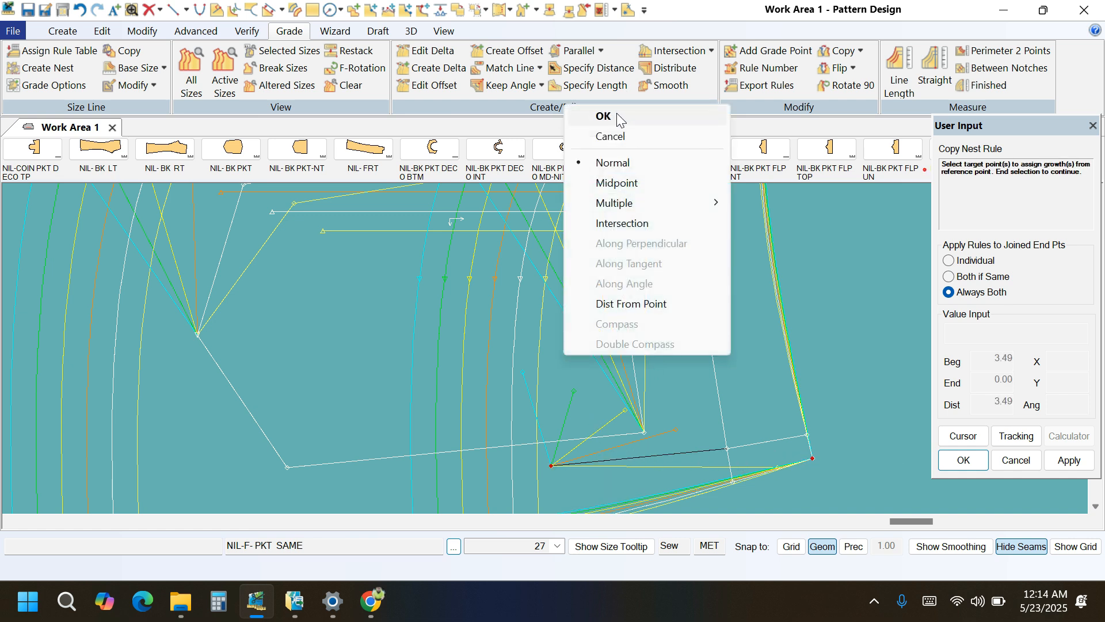
pyautogui.click(617, 115)
pyautogui.click(812, 459)
pyautogui.click(727, 448)
pyautogui.rightClick(810, 369)
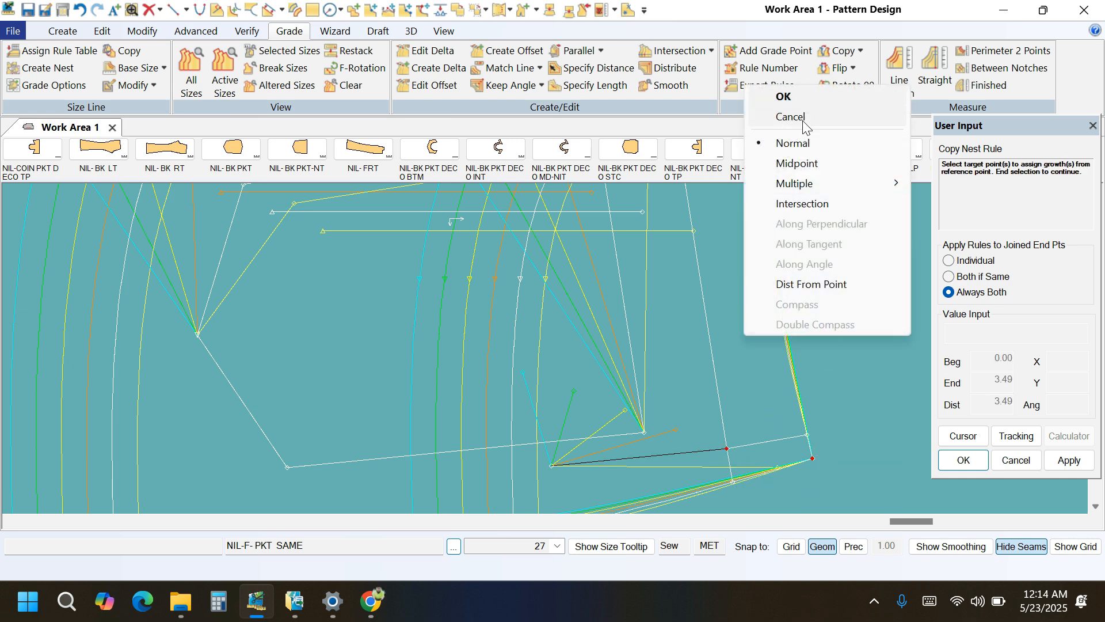
pyautogui.click(798, 98)
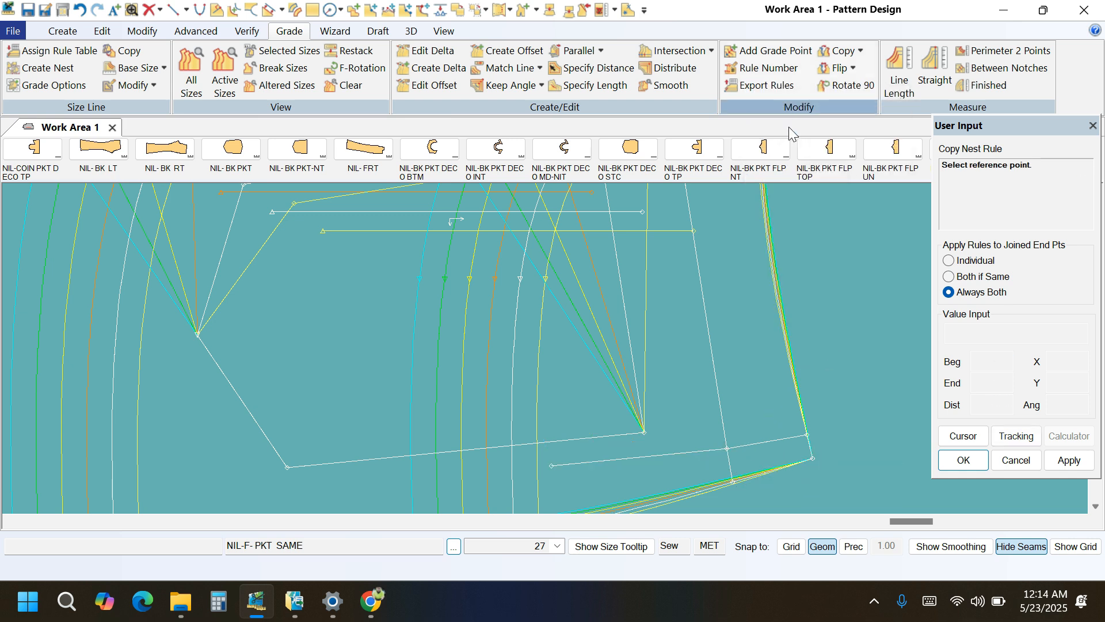
# Copy the nest rule from the lower side corner to the inner pocket shape's upper corner nearest the side edge.
pyautogui.click(803, 465)
pyautogui.scroll(-6, 804, 489)
pyautogui.scroll(4, 704, 317)
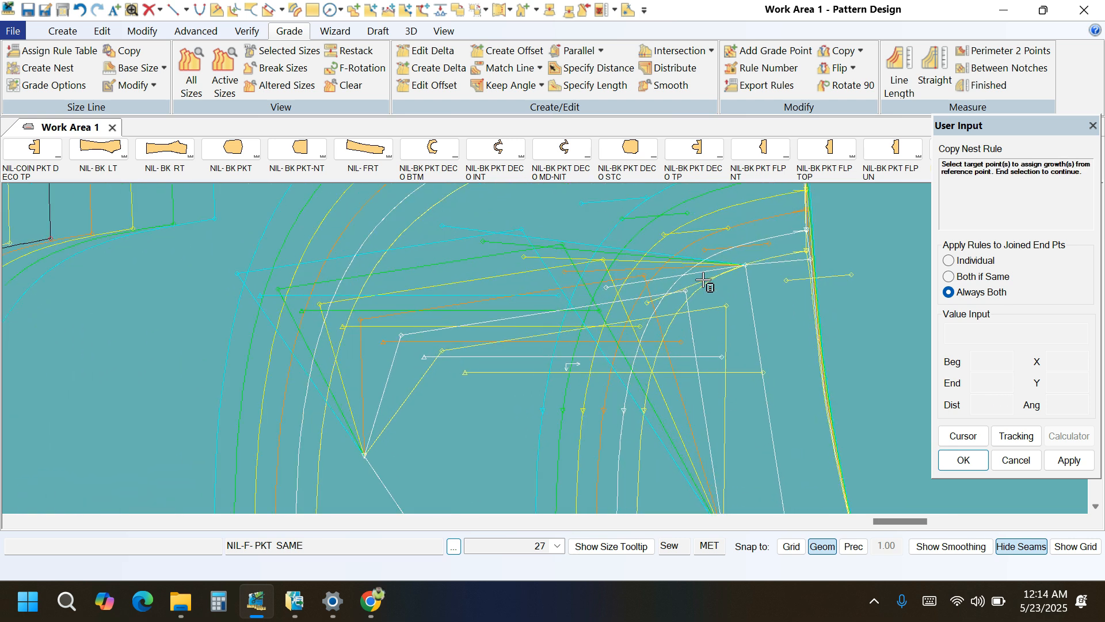
pyautogui.click(714, 348)
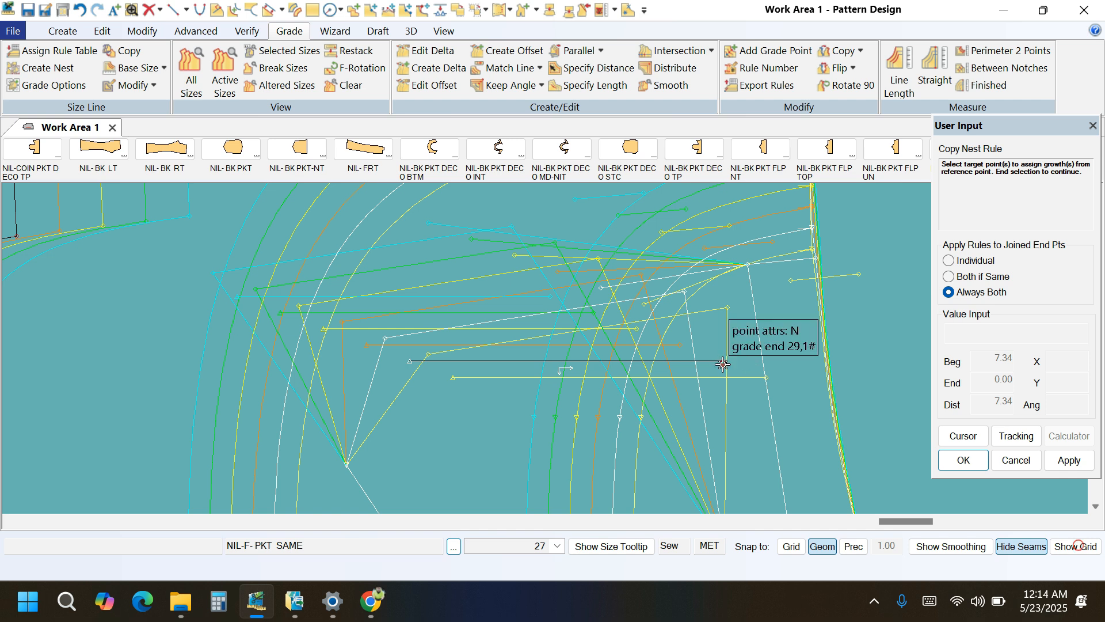
pyautogui.scroll(1, 710, 311)
pyautogui.click(680, 289)
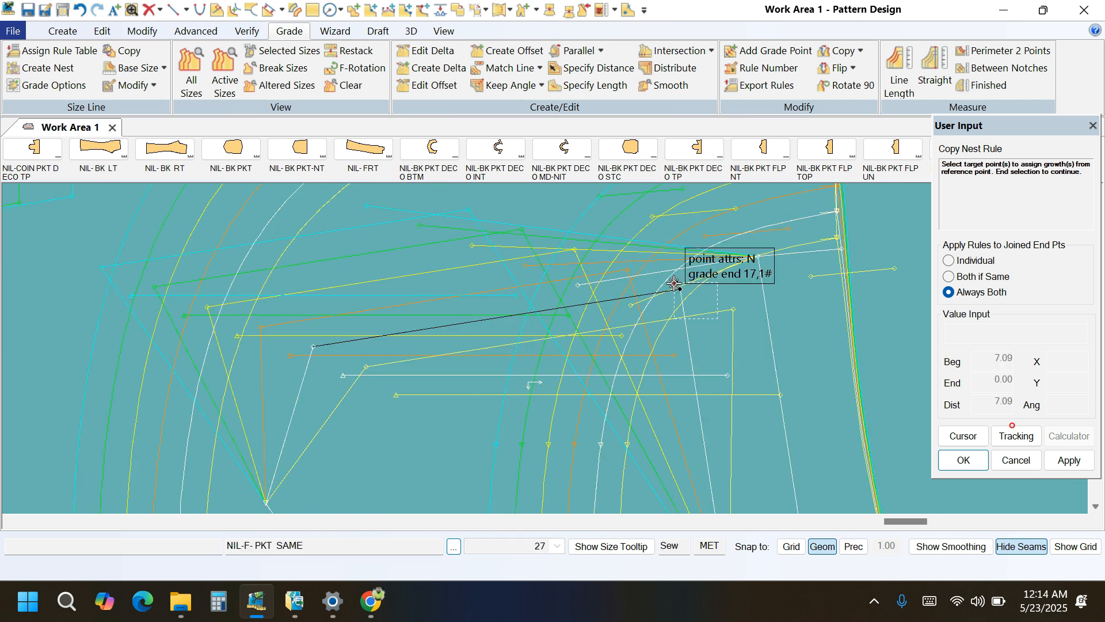
pyautogui.rightClick(705, 284)
pyautogui.click(706, 284)
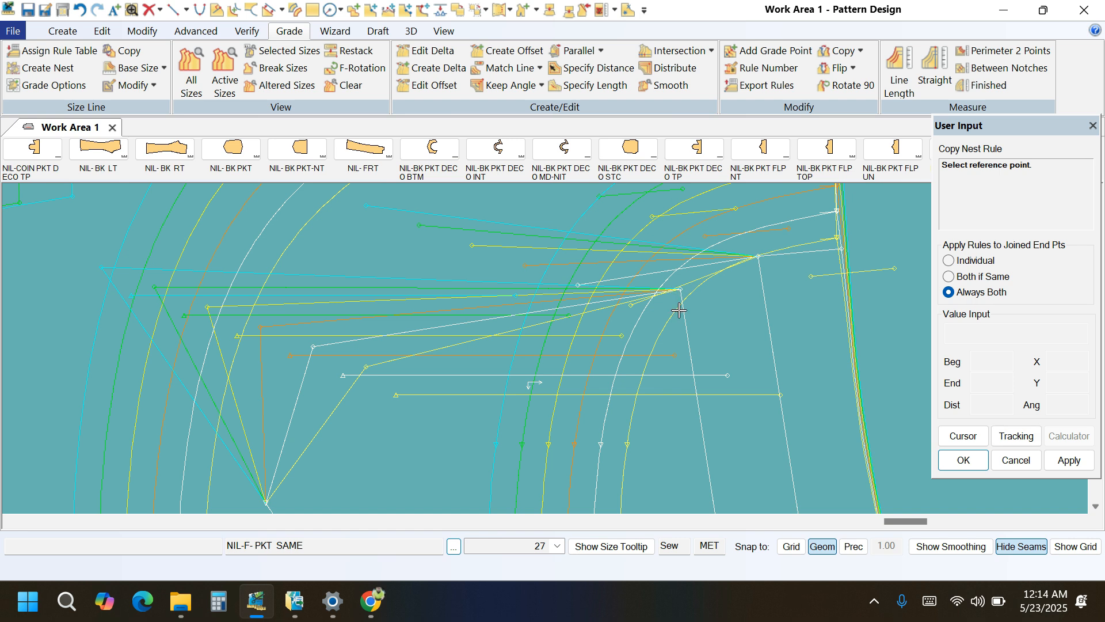
# Copy the nest rule from the inner pocket shape's upper corner to the upper short internal line's inner end.
pyautogui.click(680, 289)
pyautogui.click(575, 291)
pyautogui.rightClick(441, 263)
pyautogui.click(441, 263)
# Copy the nest rule from the inner pocket shape's upper side-facing corner to its remaining far-side corners.
pyautogui.scroll(-2, 697, 296)
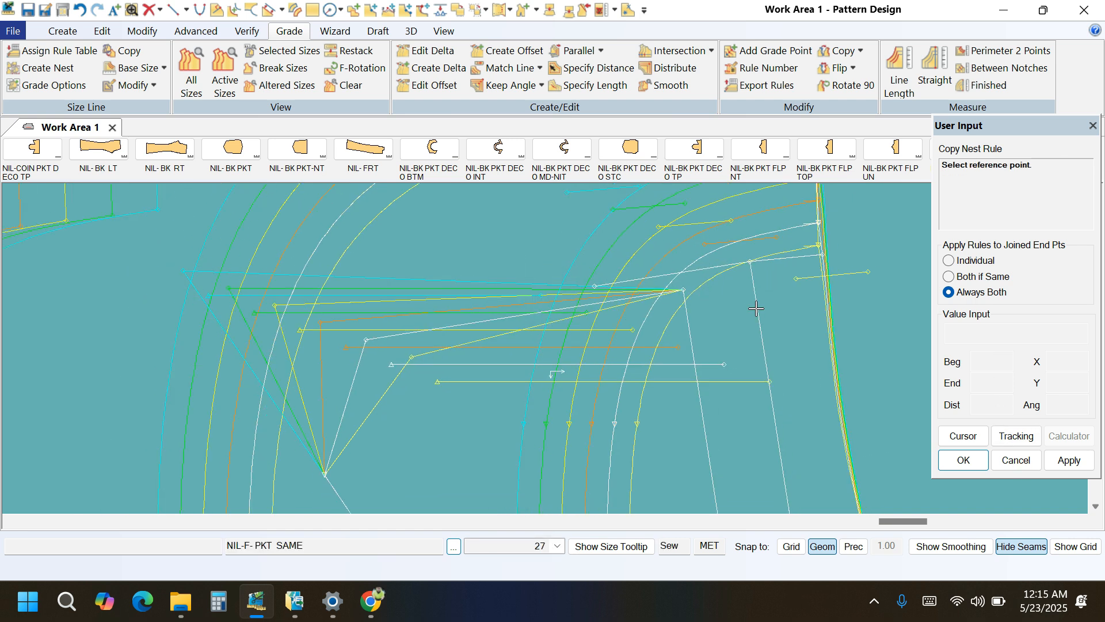
pyautogui.click(689, 292)
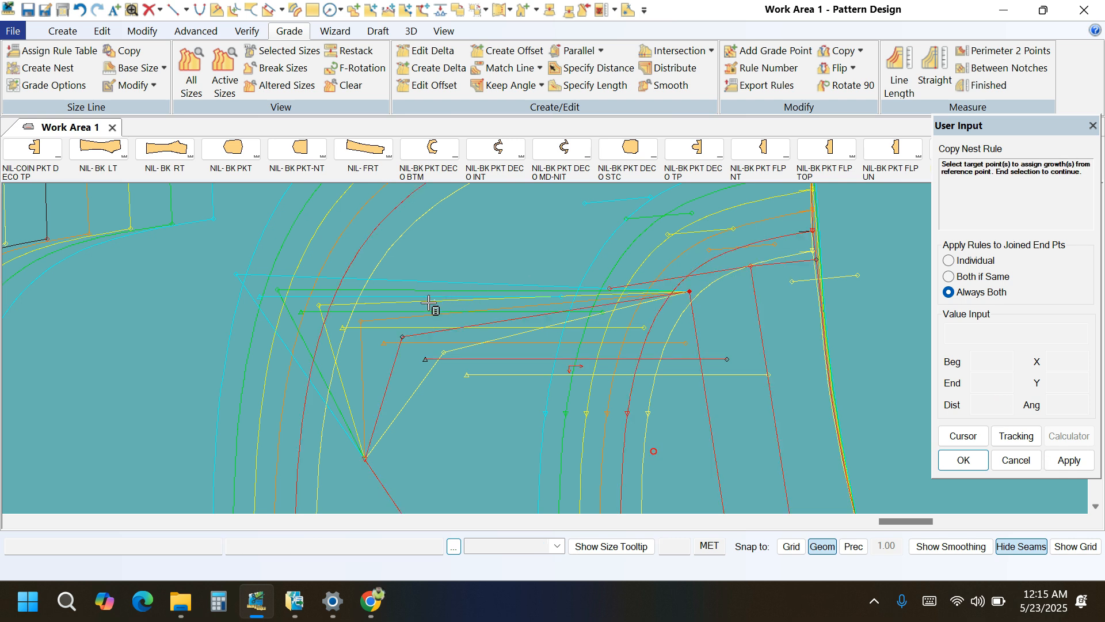
pyautogui.click(398, 351)
pyautogui.rightClick(479, 290)
pyautogui.click(479, 291)
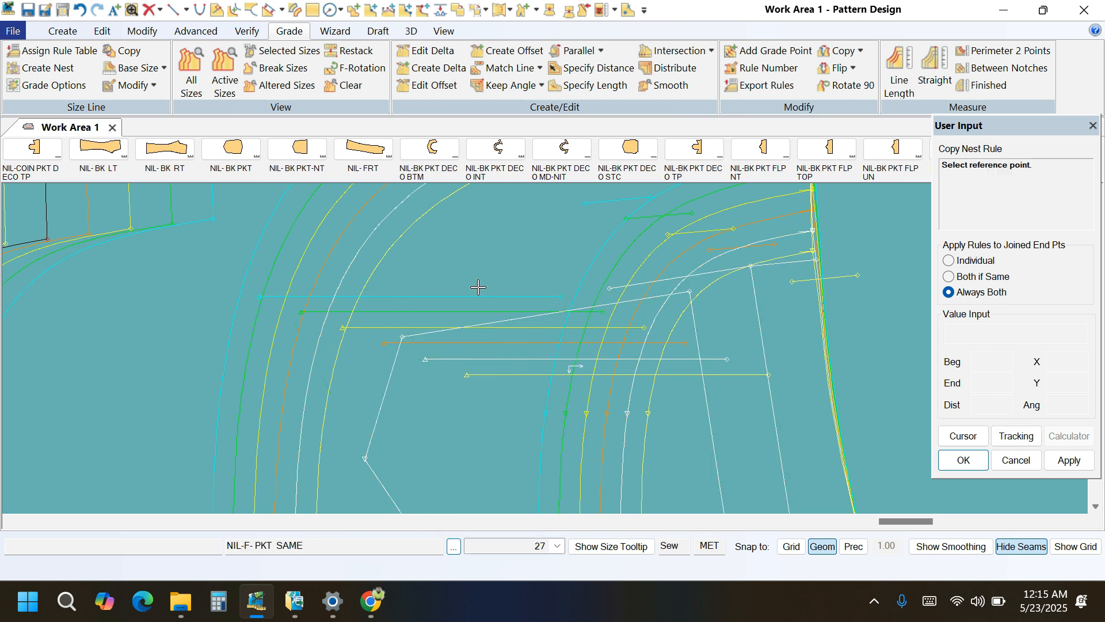
# Copy the nest rule from the inner pocket shape's upper corner to the upper internal line's side-edge end.
pyautogui.scroll(-1, 502, 295)
pyautogui.scroll(3, 663, 348)
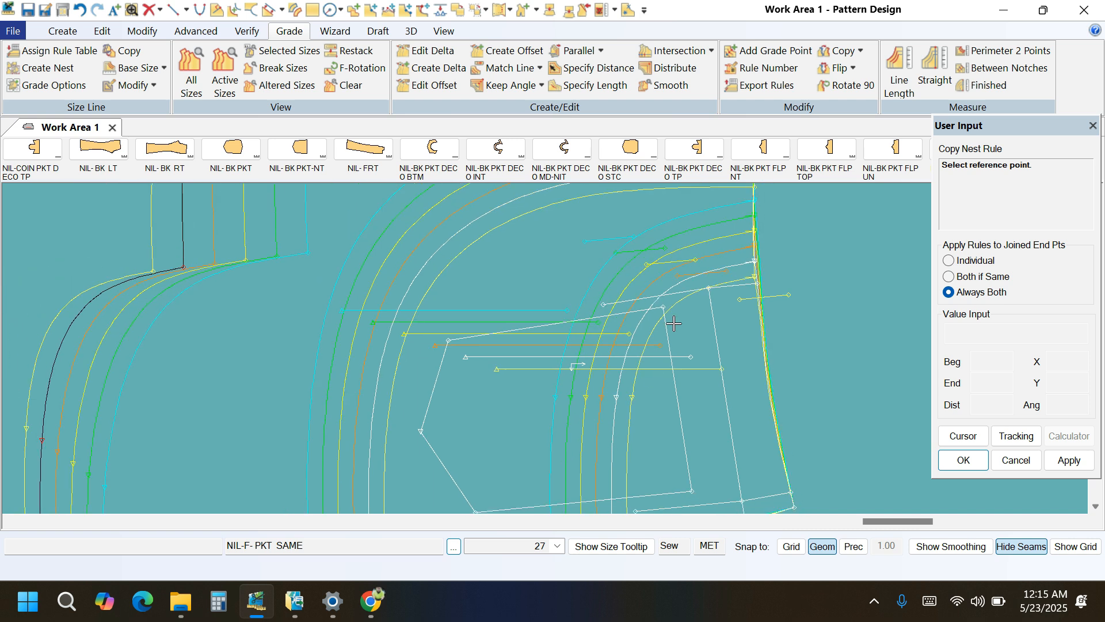
pyautogui.click(647, 313)
pyautogui.scroll(2, 744, 292)
pyautogui.click(765, 278)
pyautogui.rightClick(750, 310)
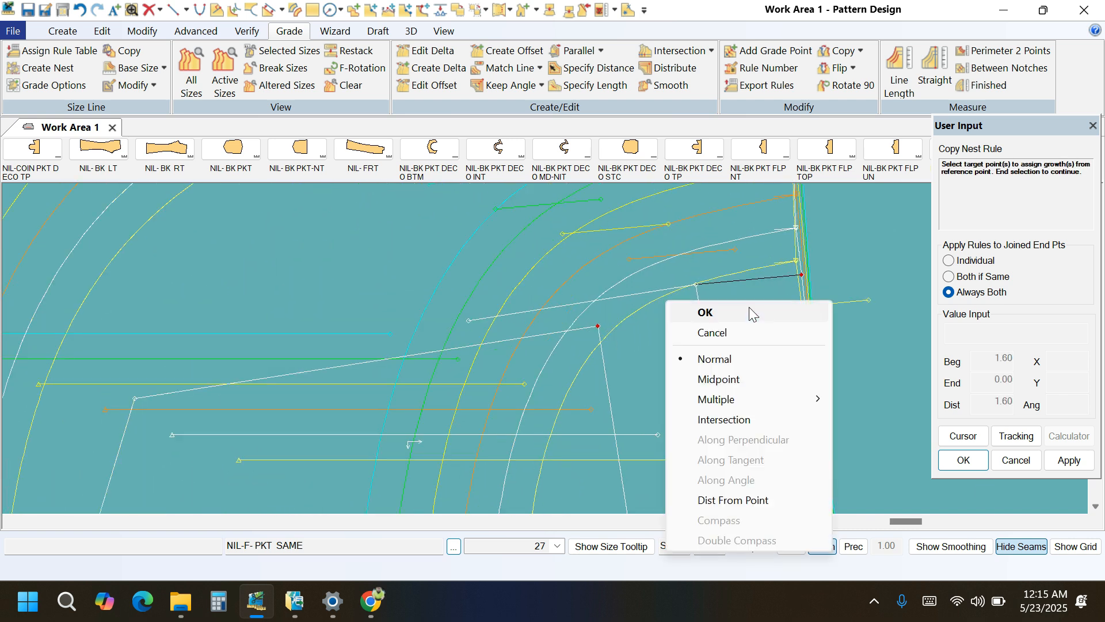
pyautogui.click(748, 311)
# Copy the nest rule from the upper internal line's side-edge end to the adjoining crossing point and finish the rule copying.
pyautogui.click(785, 280)
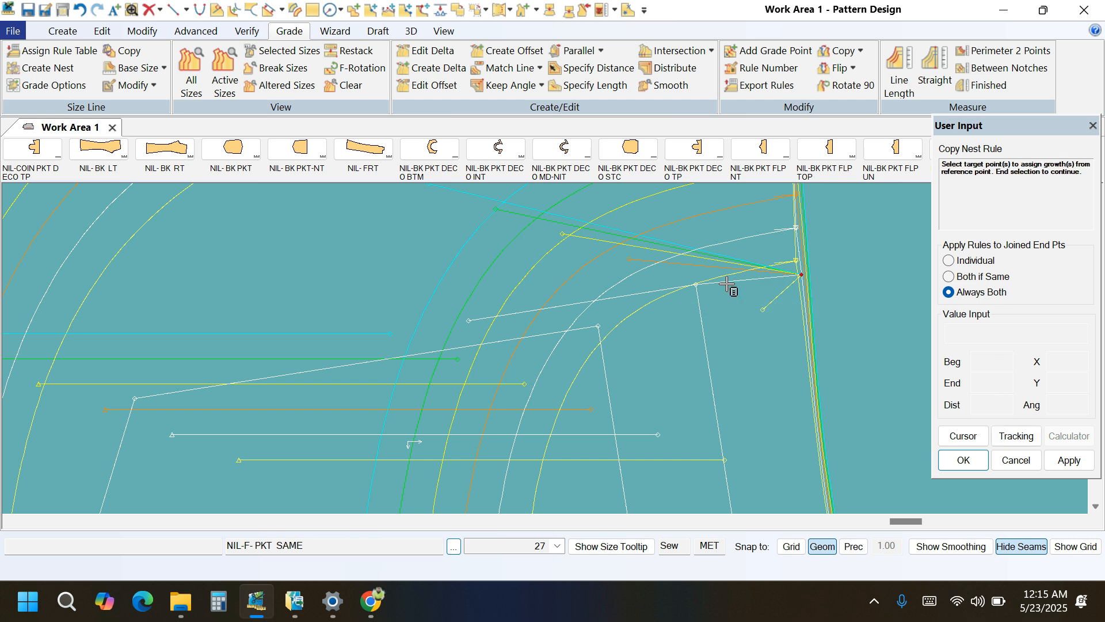
pyautogui.rightClick(480, 236)
pyautogui.click(480, 236)
pyautogui.scroll(-3, 556, 329)
pyautogui.scroll(-6, 556, 331)
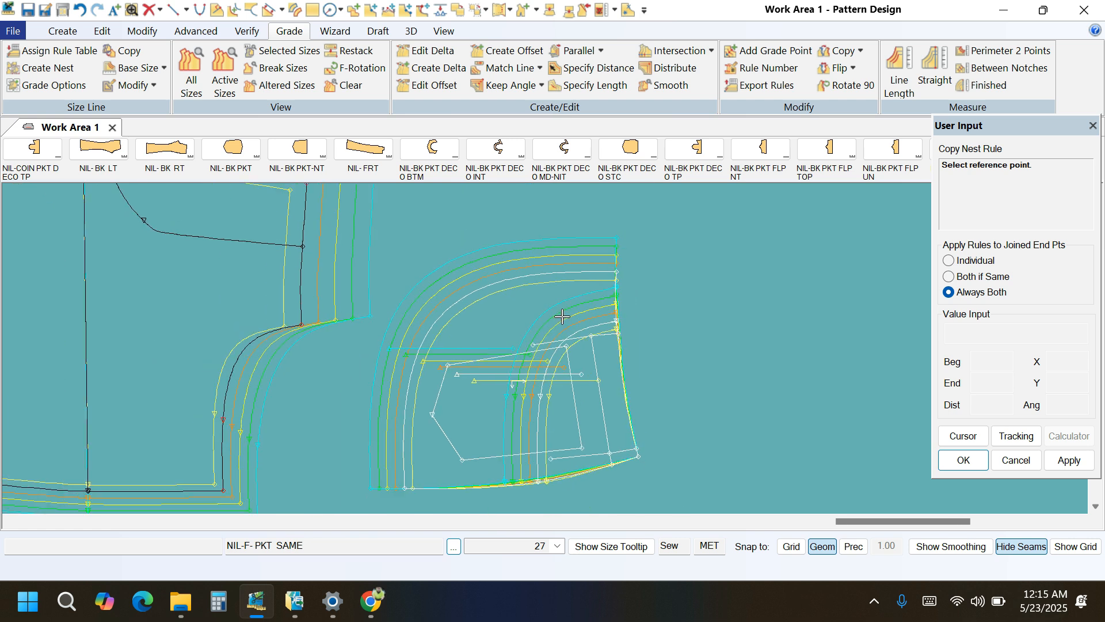
pyautogui.scroll(6, 542, 410)
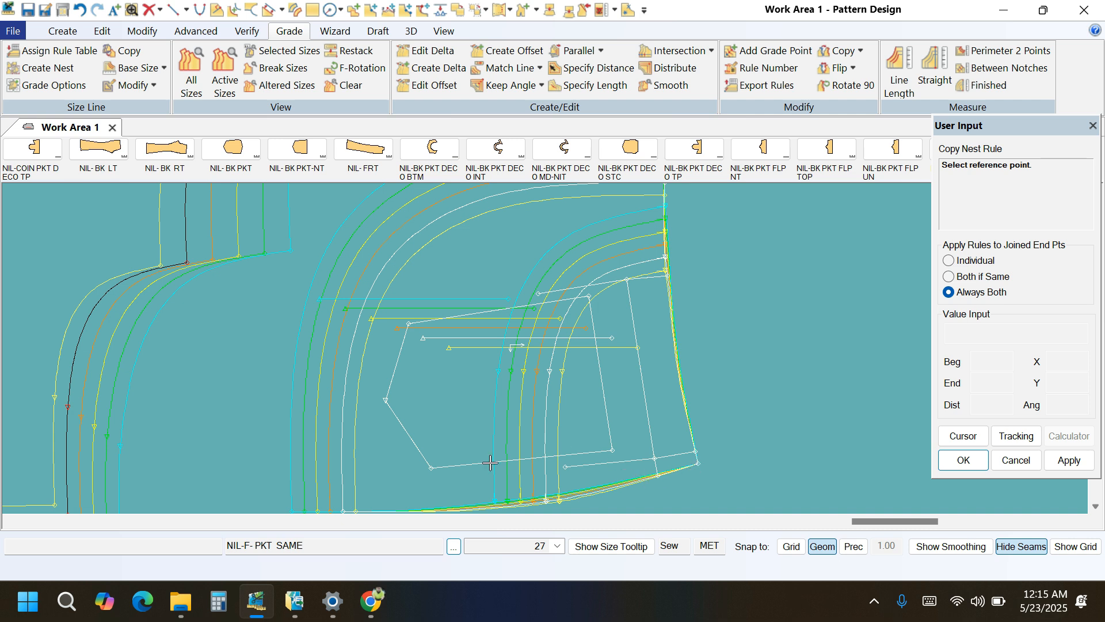
pyautogui.rightClick(534, 275)
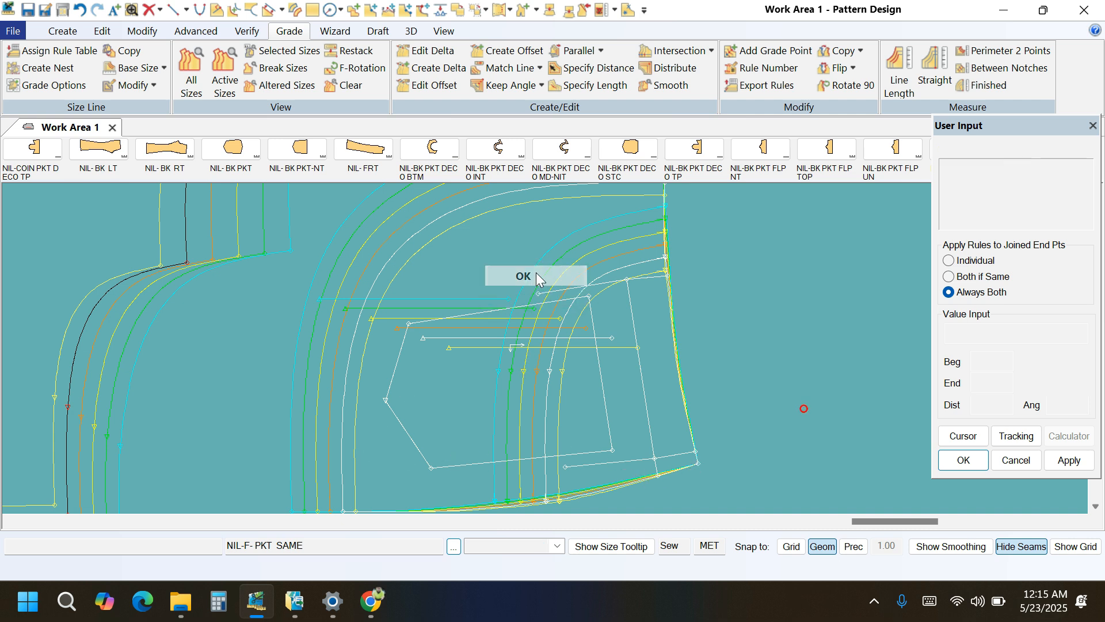
pyautogui.click(536, 275)
pyautogui.scroll(4, 619, 461)
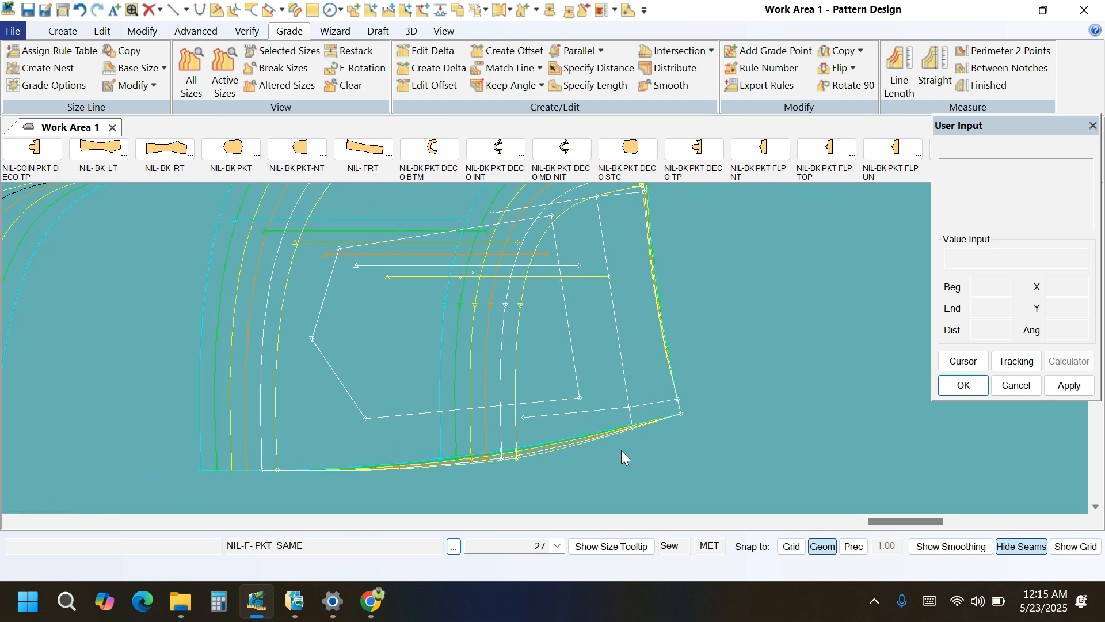
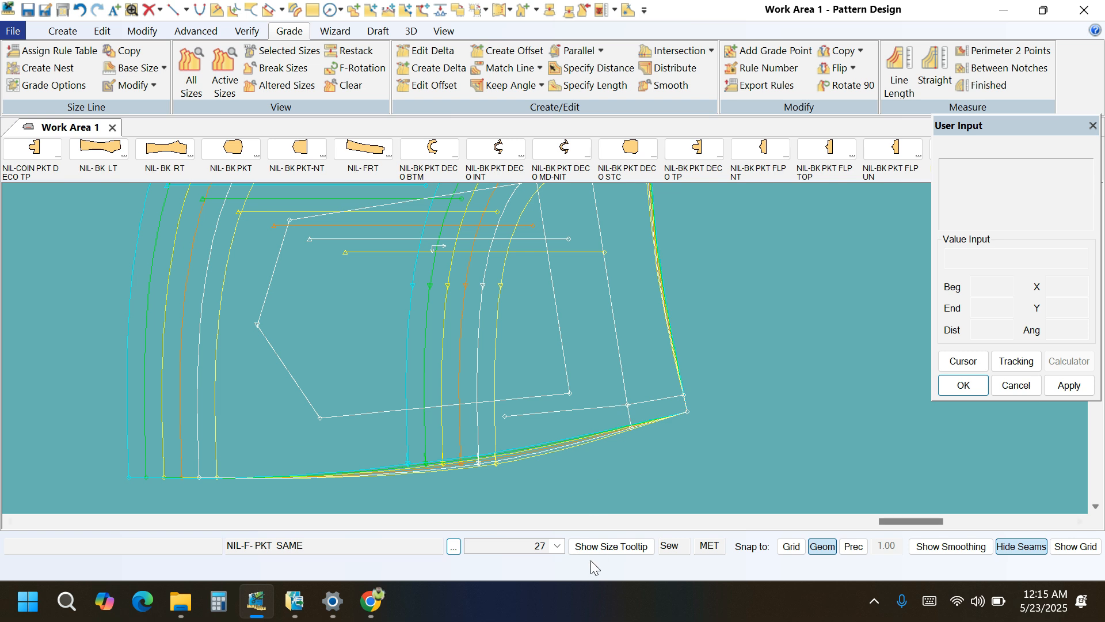
# Set the inner pocket shape's upper side-facing corner growth to Delta Y 0.5 for the 28-29 size break.
pyautogui.scroll(-3, 599, 460)
pyautogui.scroll(2, 555, 262)
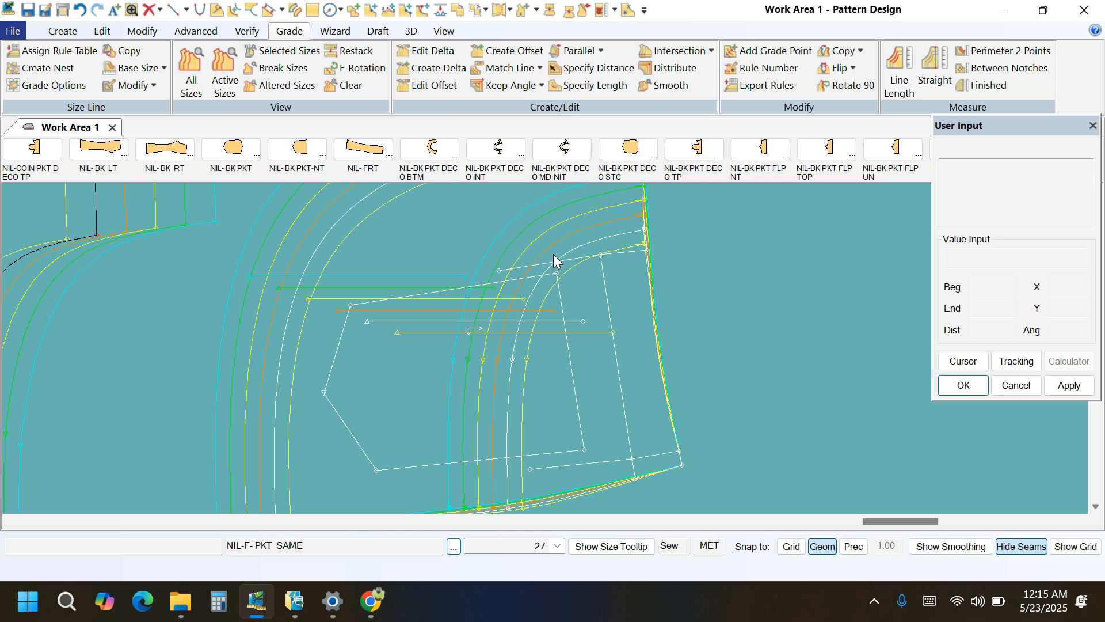
pyautogui.click(426, 51)
pyautogui.scroll(3, 576, 282)
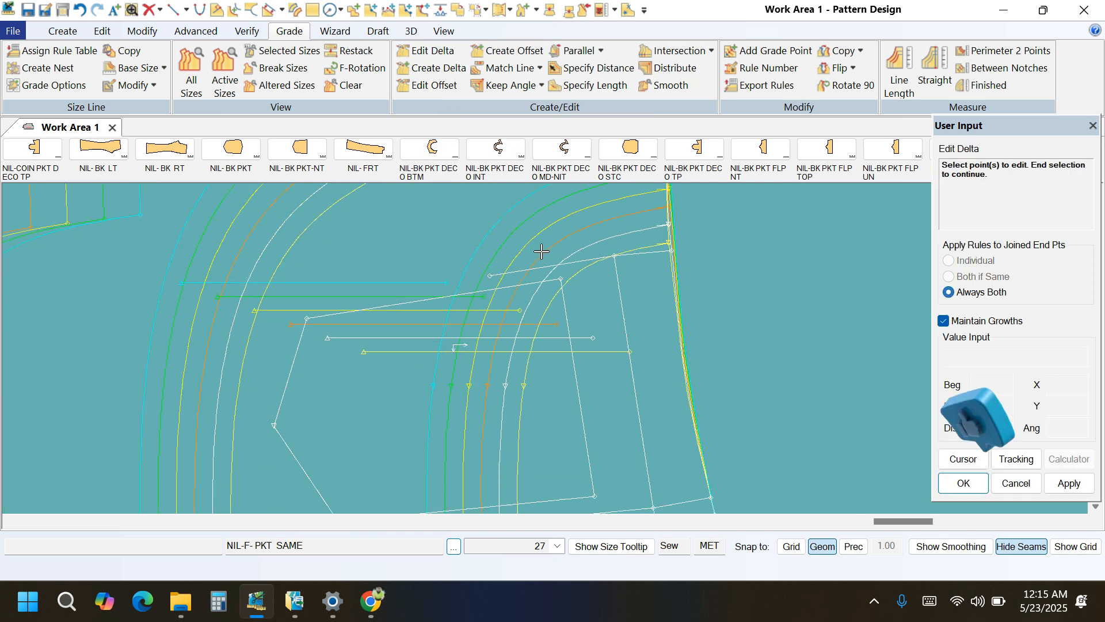
pyautogui.click(564, 279)
pyautogui.moveTo(592, 314); pyautogui.dragTo(563, 279)
pyautogui.rightClick(454, 237)
pyautogui.click(490, 249)
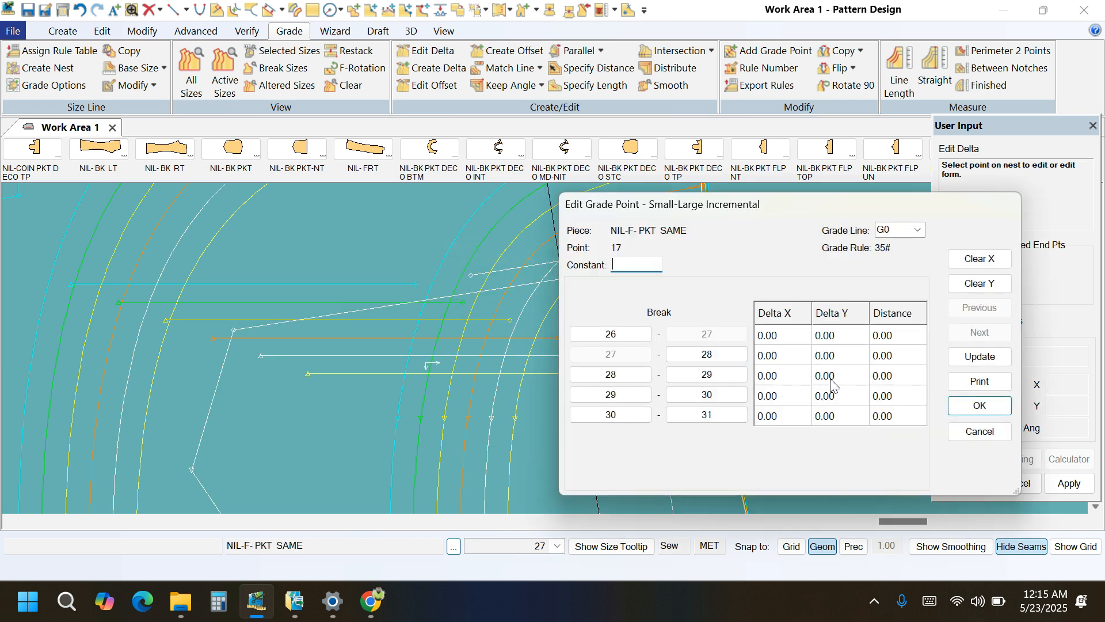
pyautogui.click(838, 377)
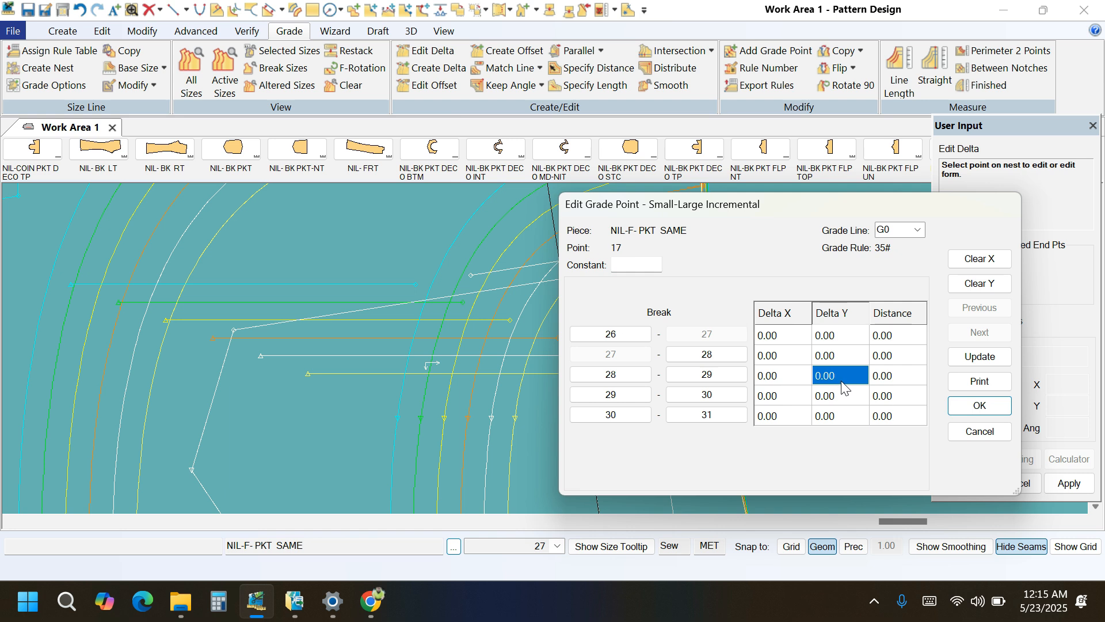
pyautogui.write('.5')
pyautogui.click(972, 357)
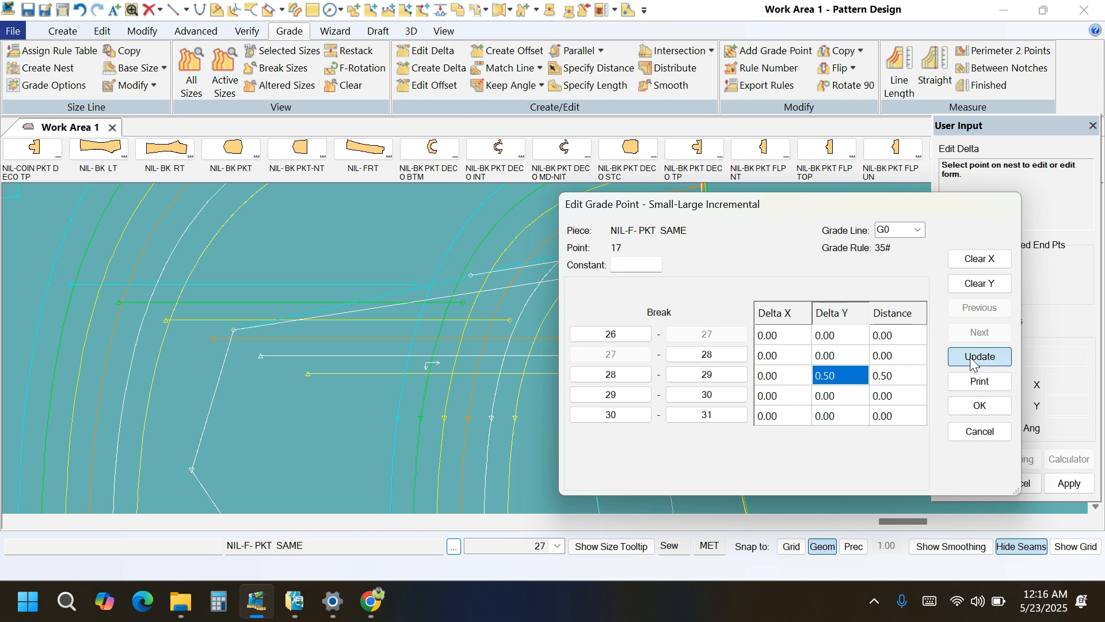
pyautogui.click(978, 405)
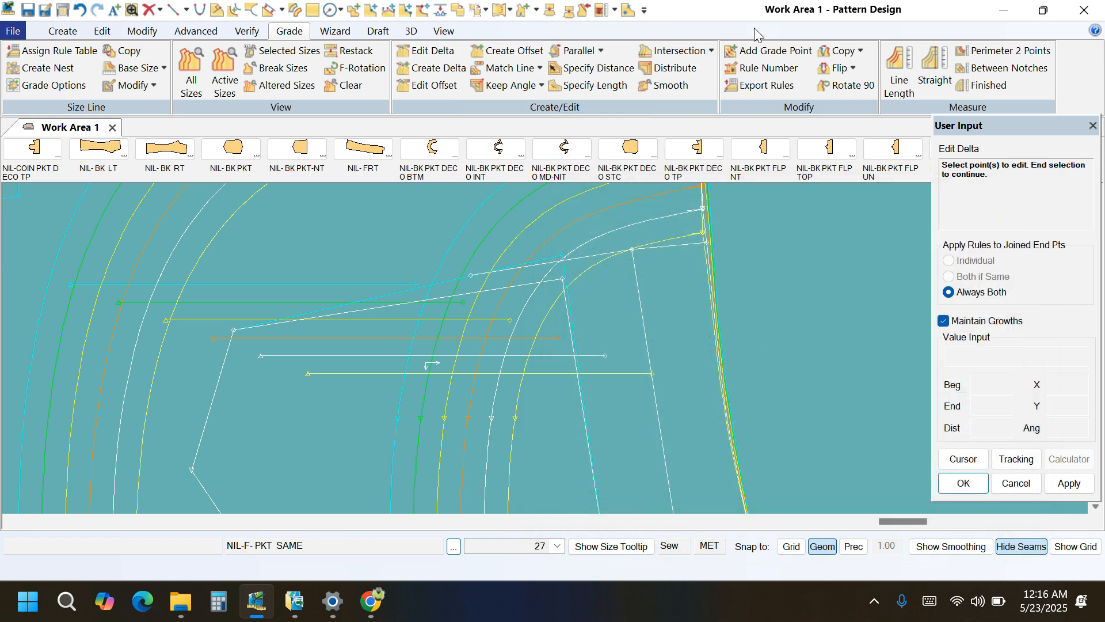
# Copy the nest rule from the inner pocket shape's upper side-facing corner to the upper internal line's inner end, crossing point and side-edge end.
pyautogui.click(862, 52)
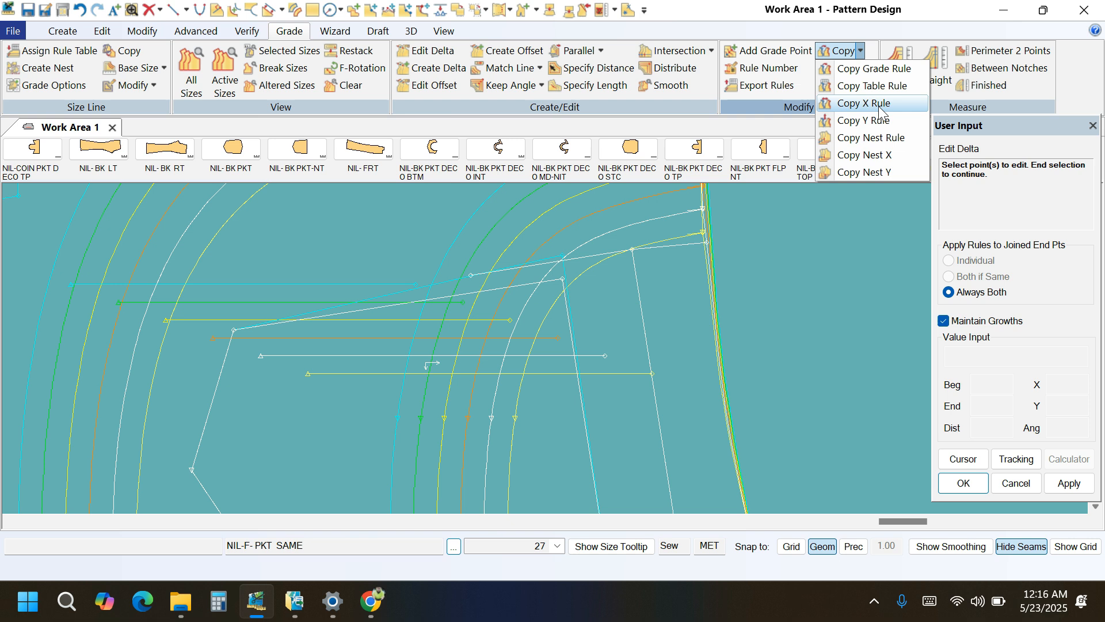
pyautogui.click(846, 137)
pyautogui.click(562, 279)
pyautogui.click(471, 275)
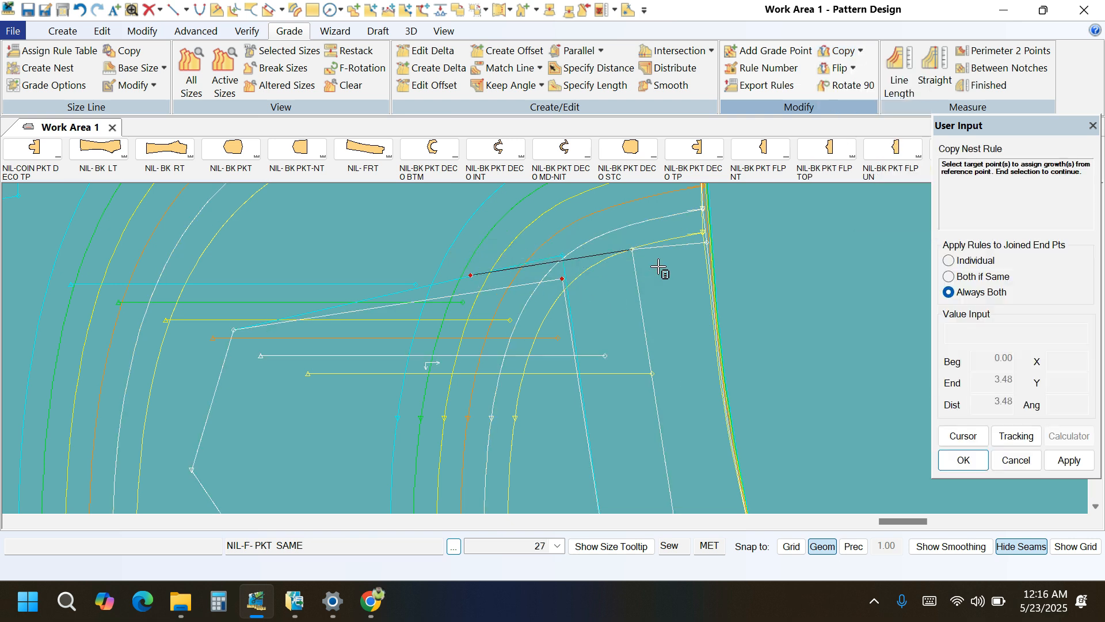
pyautogui.click(632, 249)
pyautogui.click(703, 234)
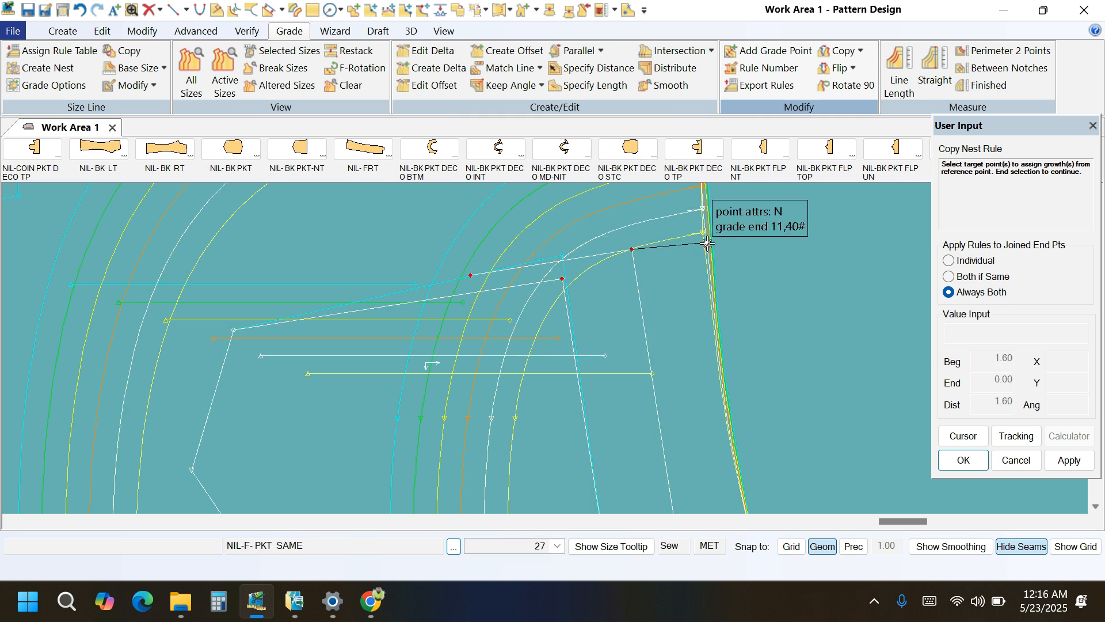
pyautogui.rightClick(770, 244)
pyautogui.click(770, 247)
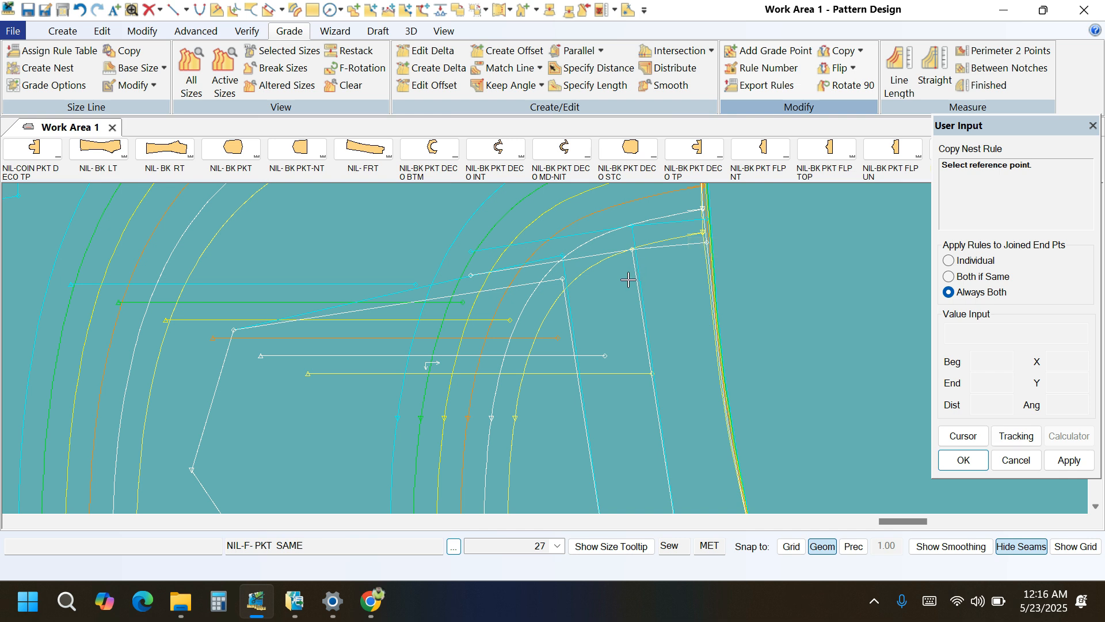
# Copy the nest rule from the inner pocket shape's upper side-facing corner to its upper far-side corner.
pyautogui.click(564, 281)
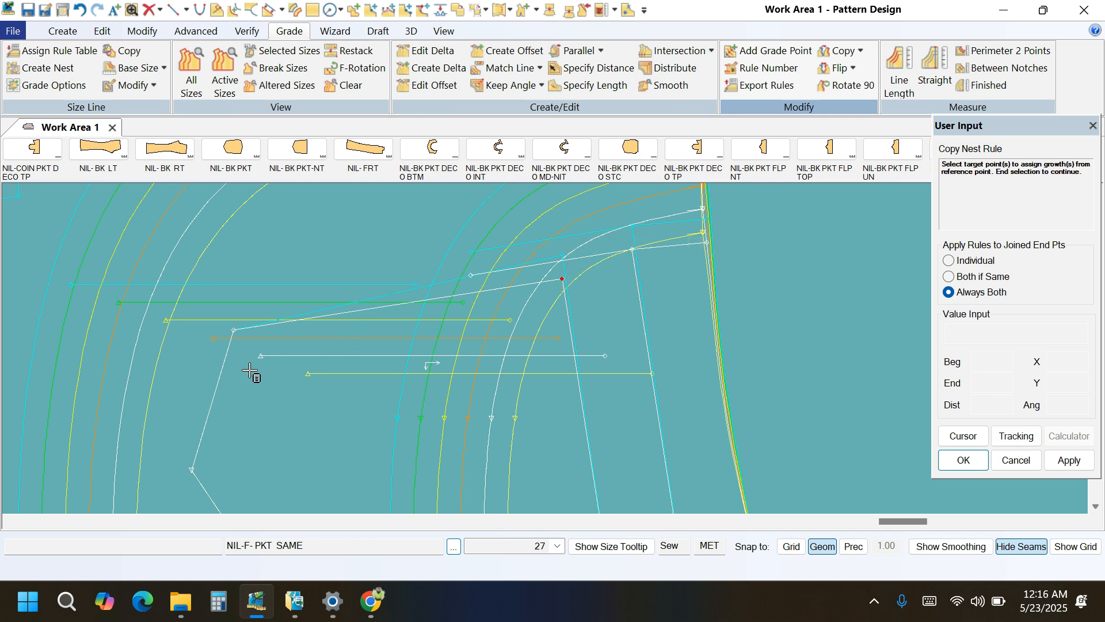
pyautogui.click(234, 329)
pyautogui.rightClick(293, 250)
pyautogui.click(375, 257)
pyautogui.scroll(-2, 379, 268)
pyautogui.scroll(-4, 695, 326)
pyautogui.scroll(-1, 625, 297)
pyautogui.scroll(2, 337, 395)
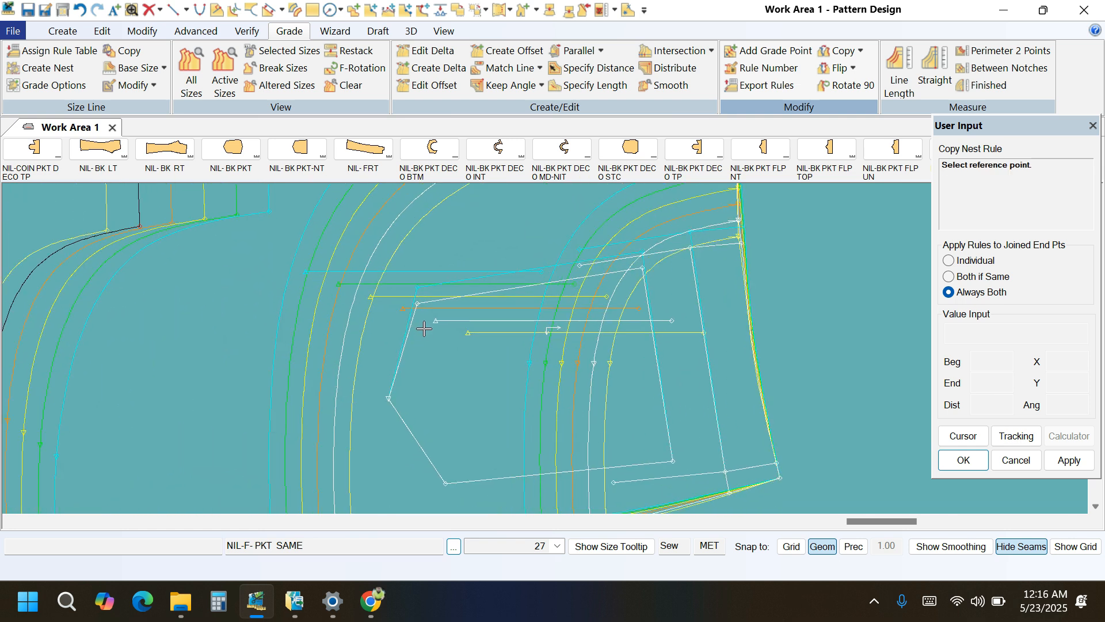
# Copy the nest rule from the inner pocket shape's upper far-side corner to its outermost far-side point.
pyautogui.click(417, 303)
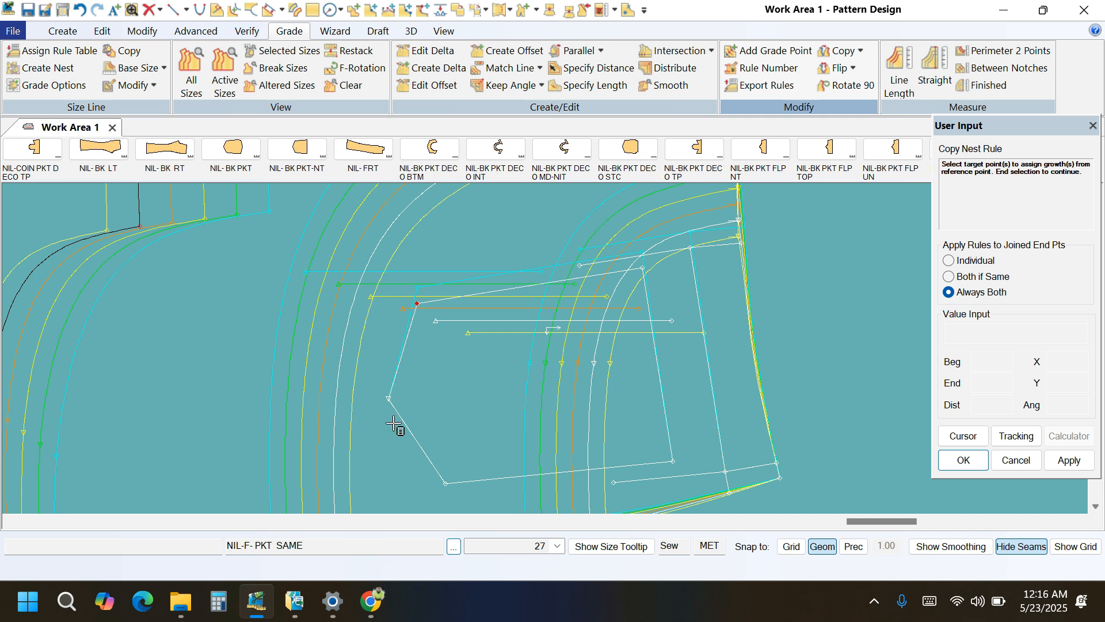
pyautogui.click(389, 400)
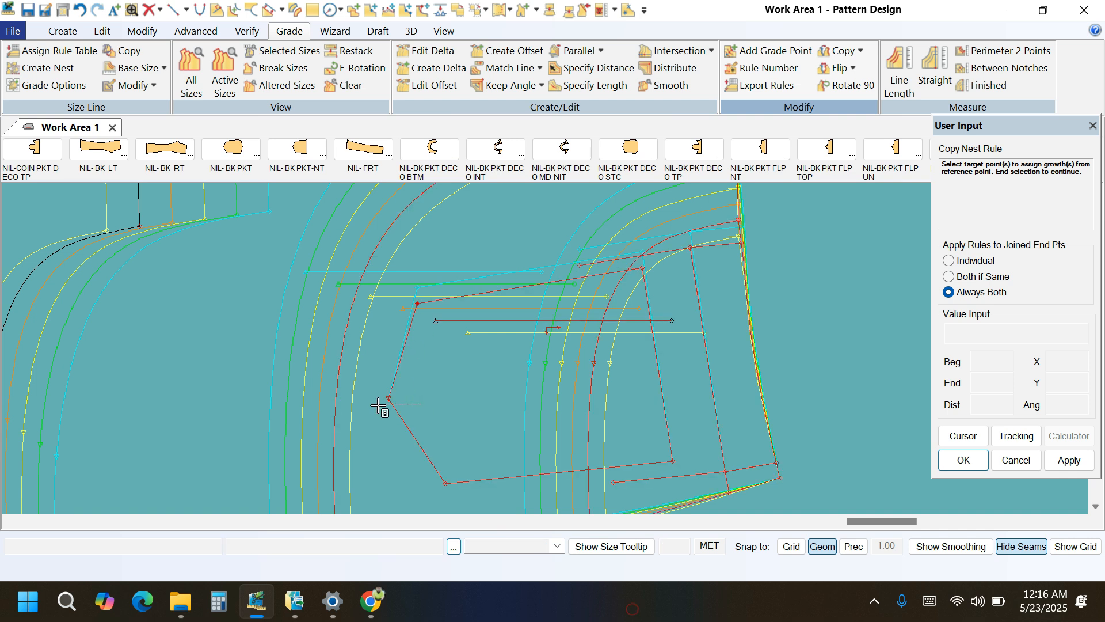
pyautogui.rightClick(448, 377)
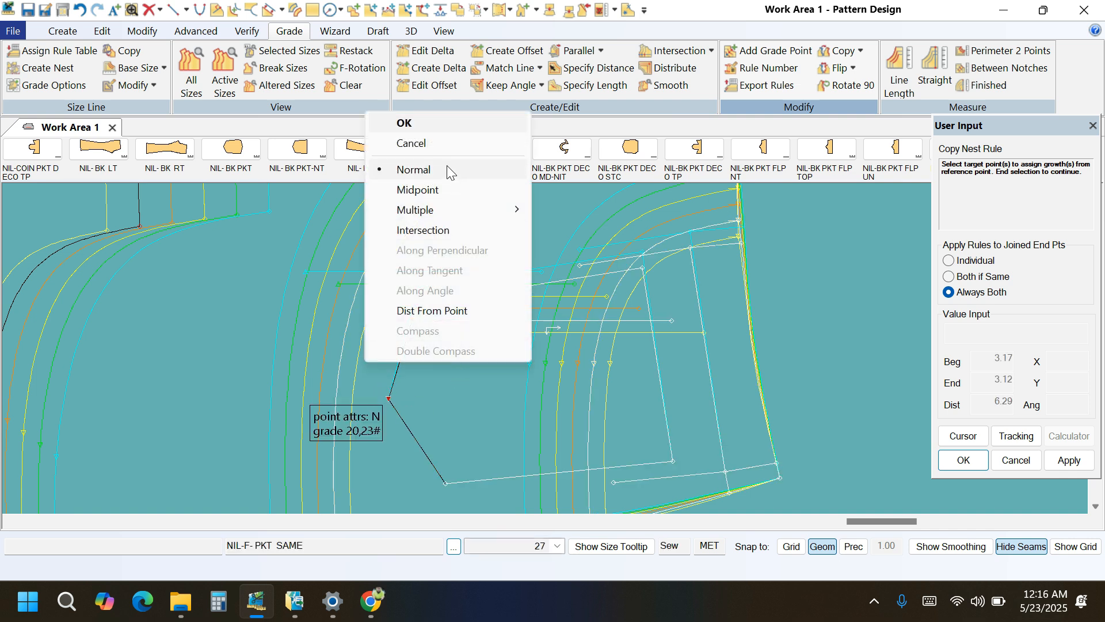
pyautogui.click(439, 124)
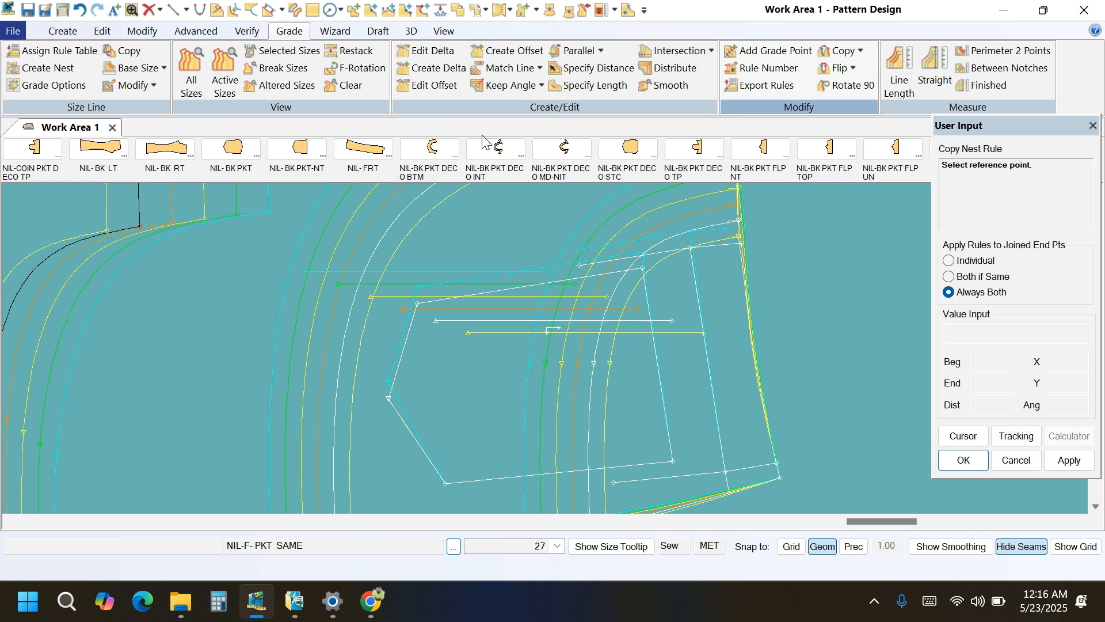
# Halve the Delta Y growth of the inner pocket shape's outermost far-side point for the 28-29 size break.
pyautogui.click(423, 52)
pyautogui.scroll(3, 429, 380)
pyautogui.moveTo(419, 413); pyautogui.dragTo(360, 402)
pyautogui.rightClick(402, 339)
pyautogui.click(418, 347)
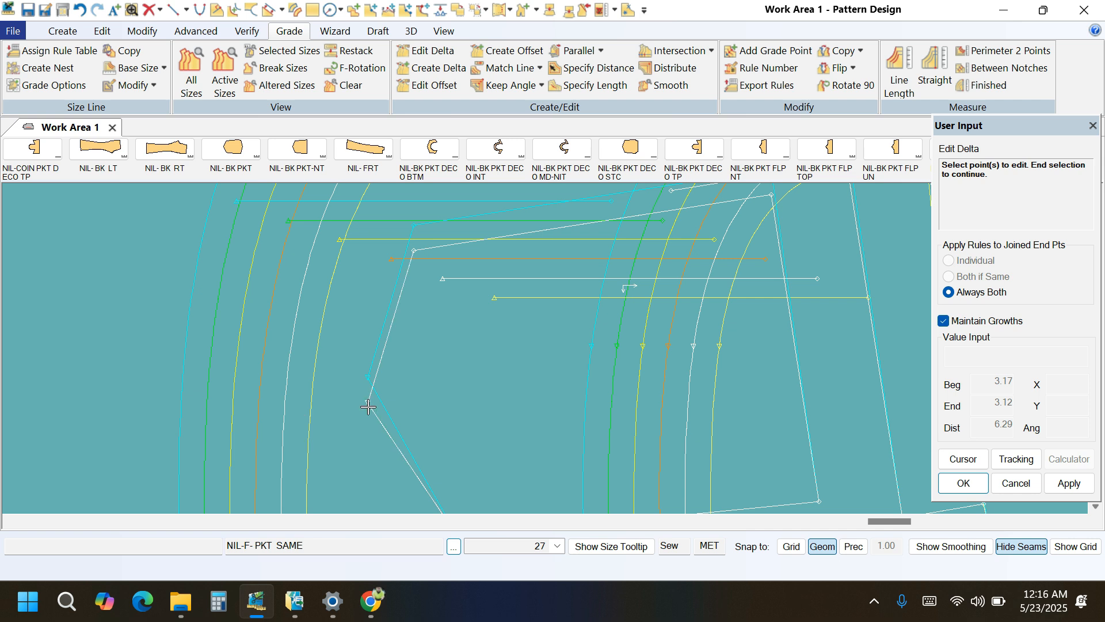
pyautogui.rightClick(465, 377)
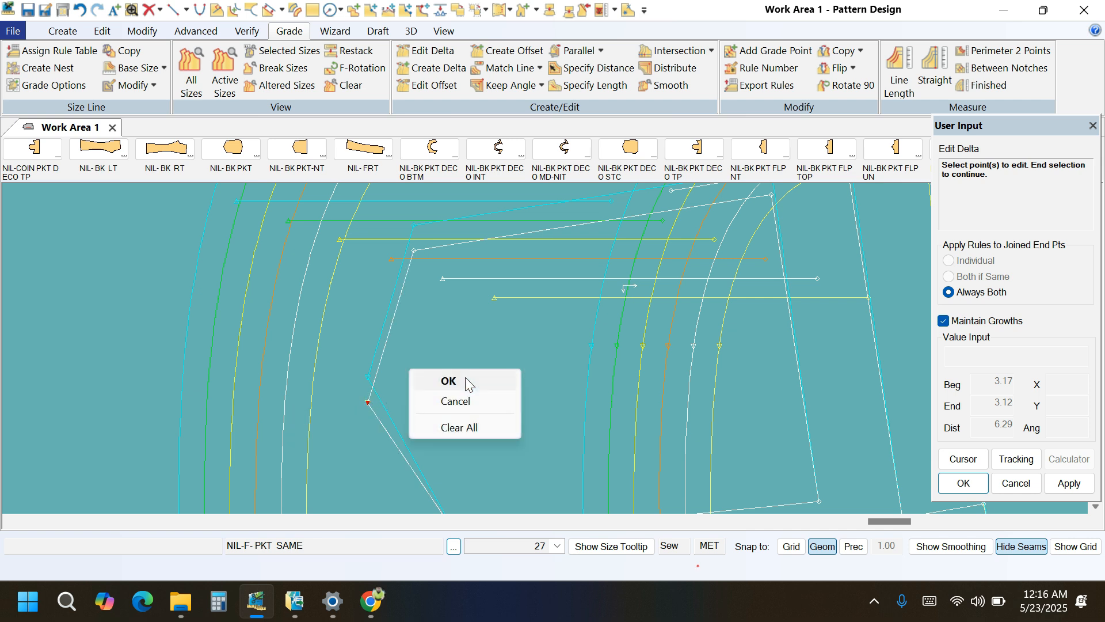
pyautogui.click(465, 378)
pyautogui.click(837, 375)
pyautogui.rightClick(838, 373)
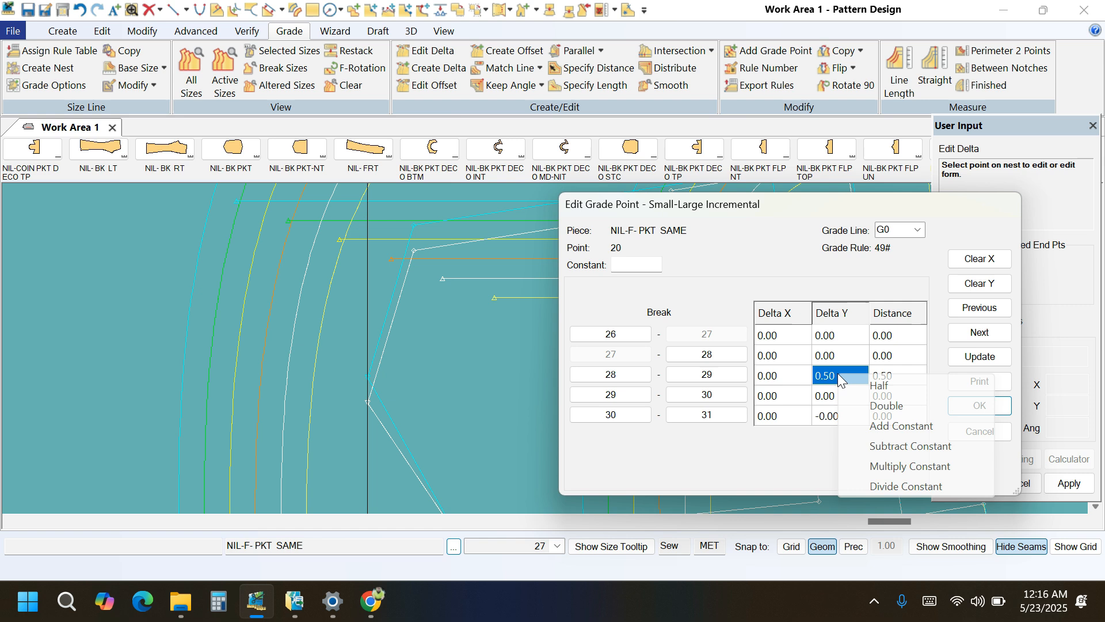
pyautogui.click(877, 387)
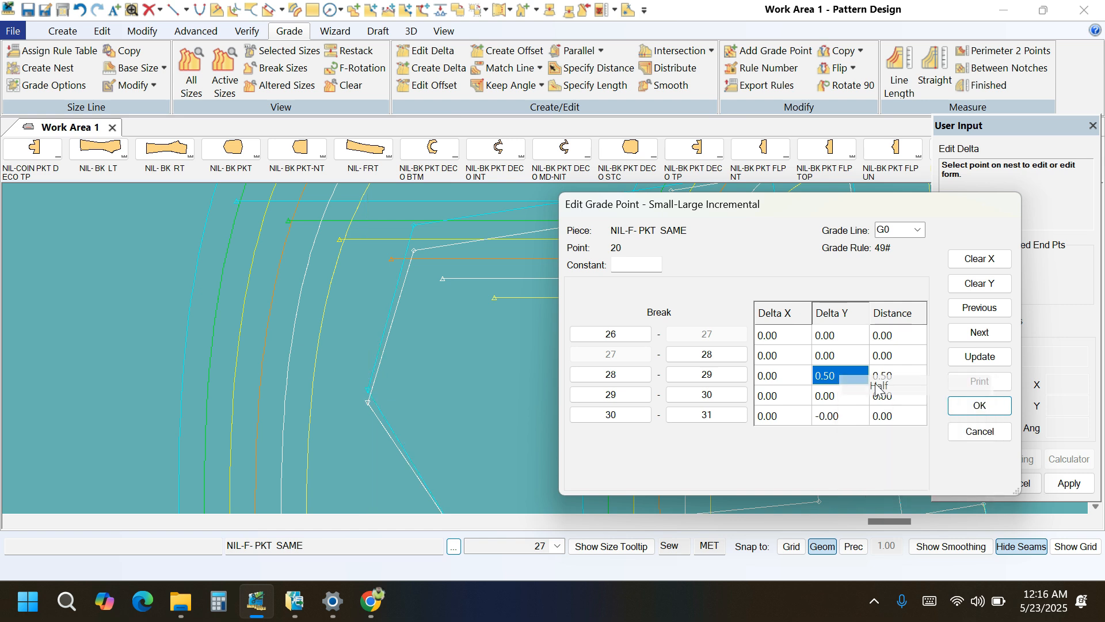
pyautogui.click(978, 405)
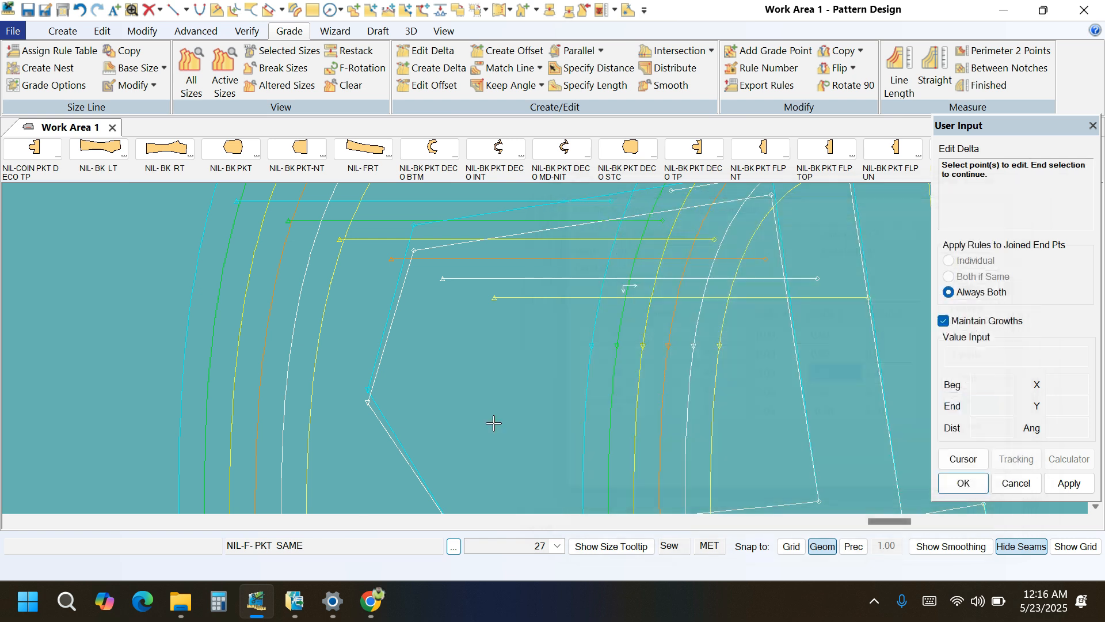
pyautogui.rightClick(442, 338)
pyautogui.click(446, 341)
pyautogui.scroll(-3, 359, 427)
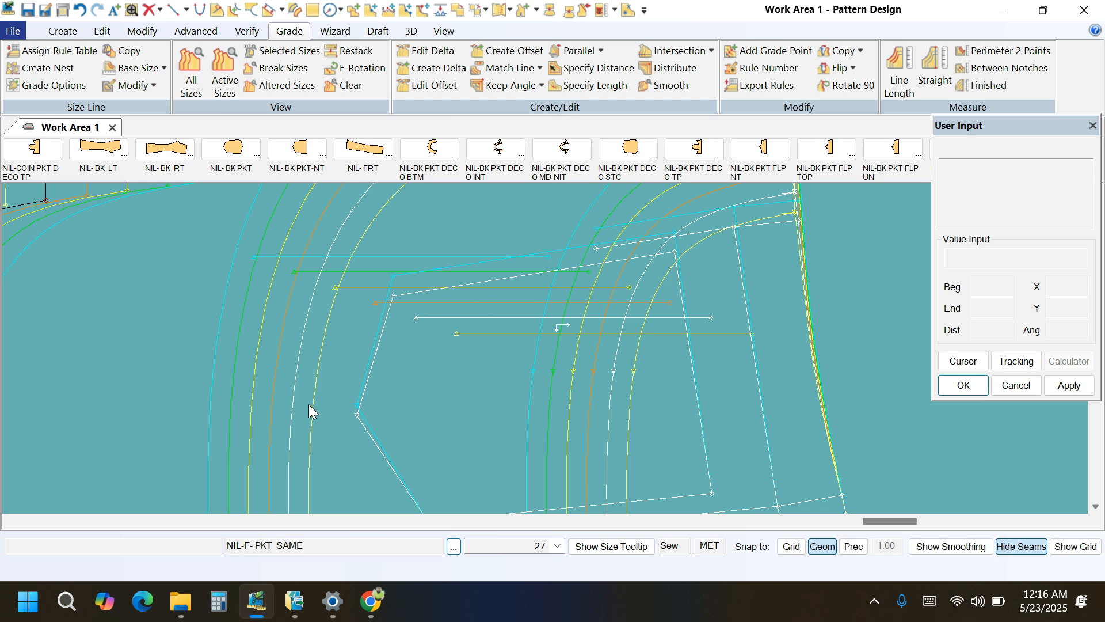
# Set the inner pocket shape's upper far-side corner growth to Delta X -0.5 for the 28-29 size break.
pyautogui.click(429, 51)
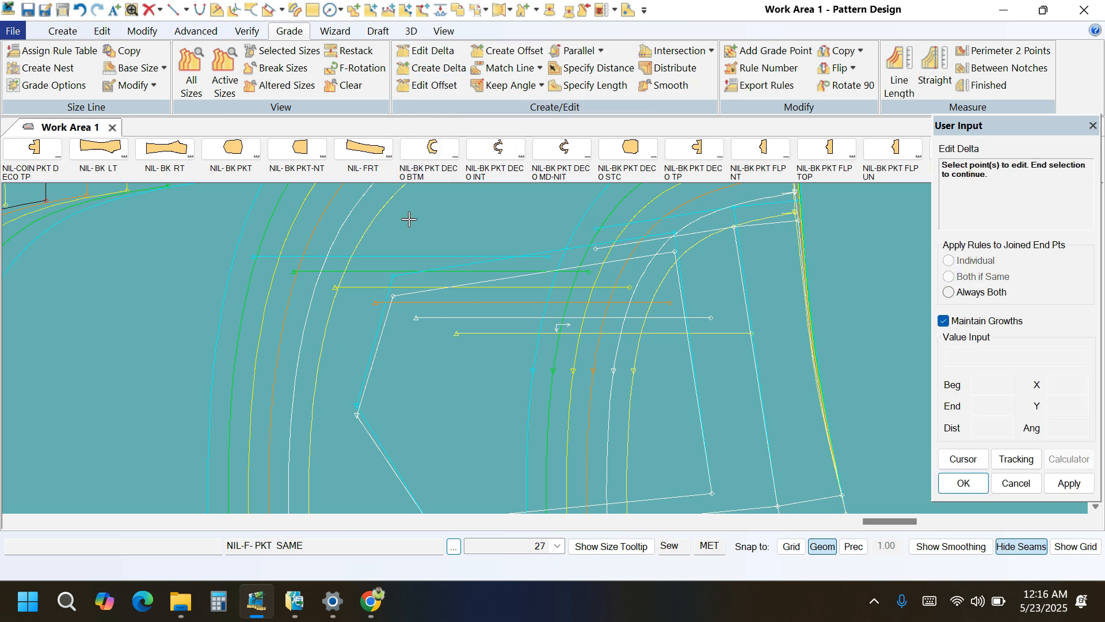
pyautogui.click(392, 297)
pyautogui.rightClick(468, 246)
pyautogui.click(468, 247)
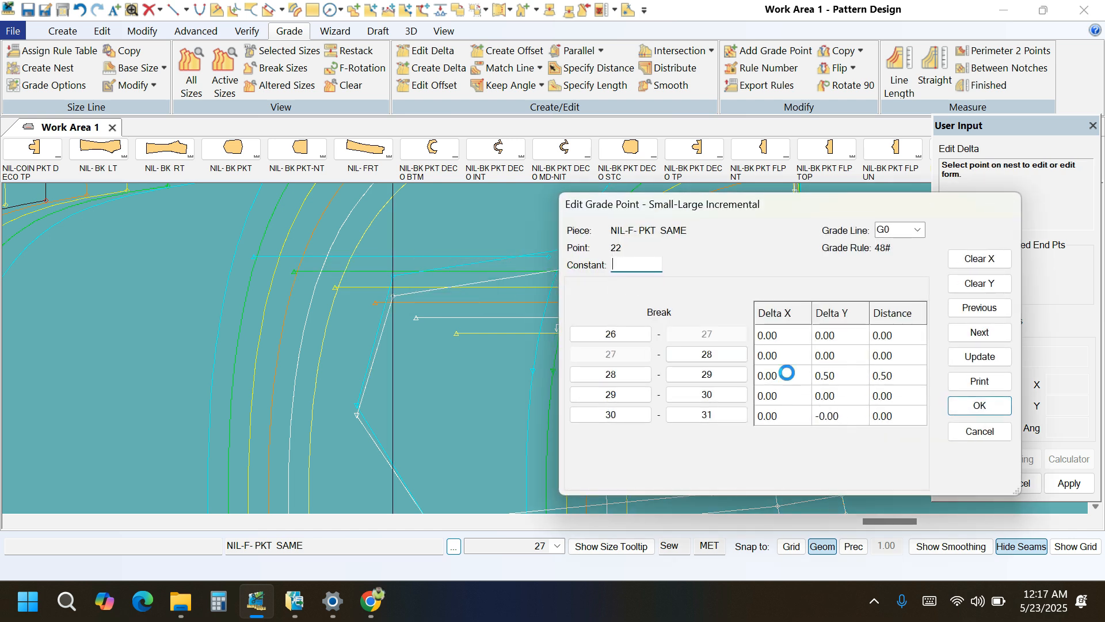
pyautogui.click(790, 376)
pyautogui.write('-.5')
pyautogui.click(960, 356)
pyautogui.click(978, 405)
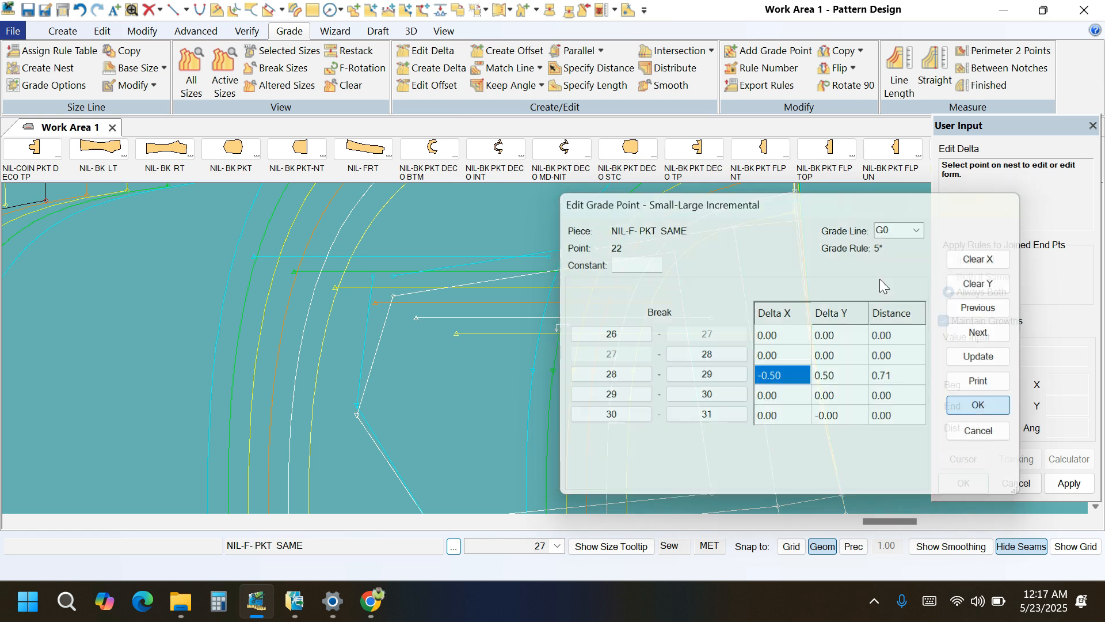
# Copy the X rule from the inner pocket shape's upper far-side corner to its outermost far-side point.
pyautogui.click(860, 51)
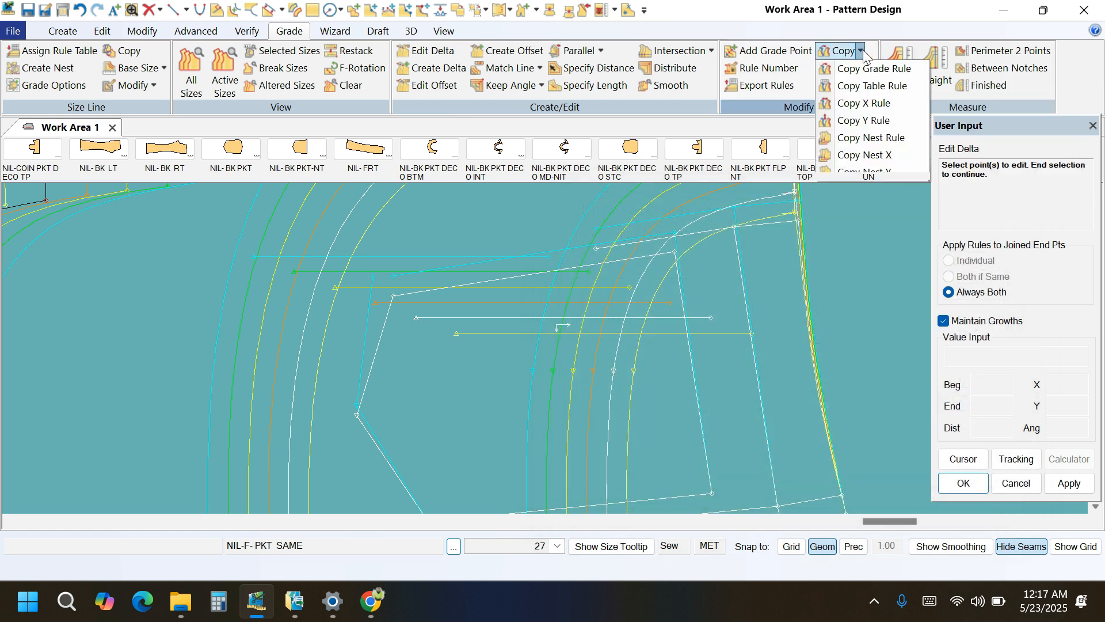
pyautogui.click(863, 104)
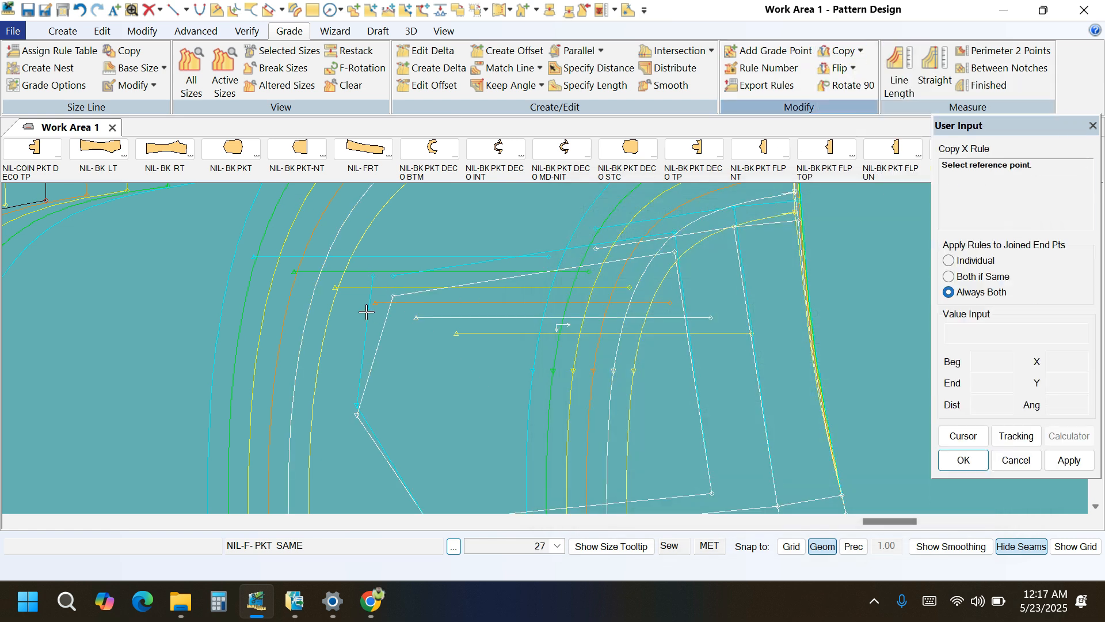
pyautogui.click(393, 295)
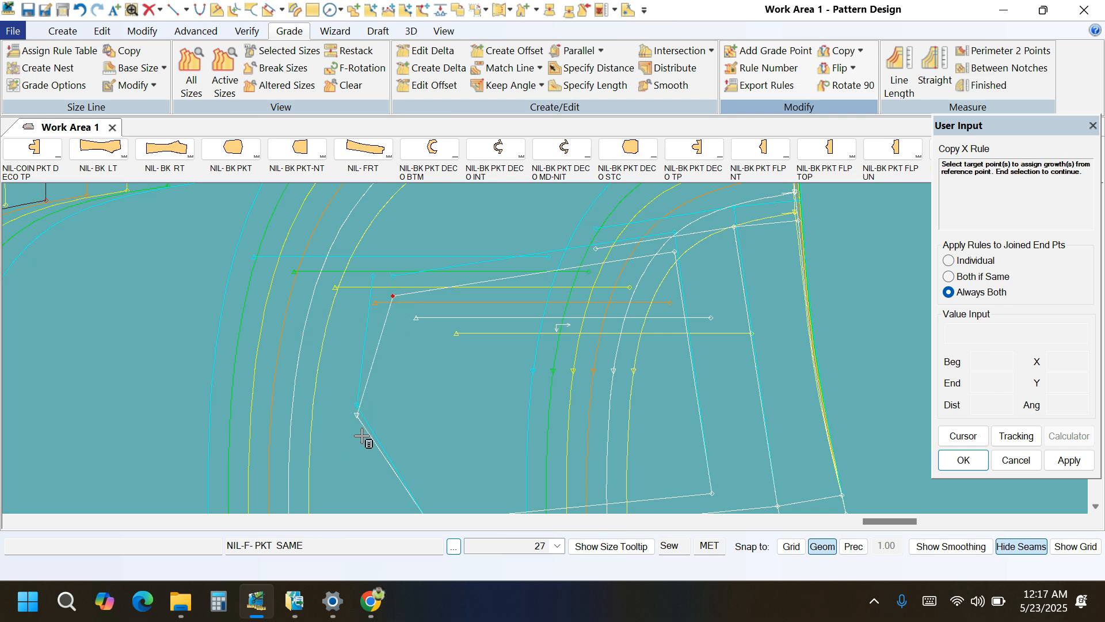
pyautogui.click(355, 419)
pyautogui.rightClick(439, 362)
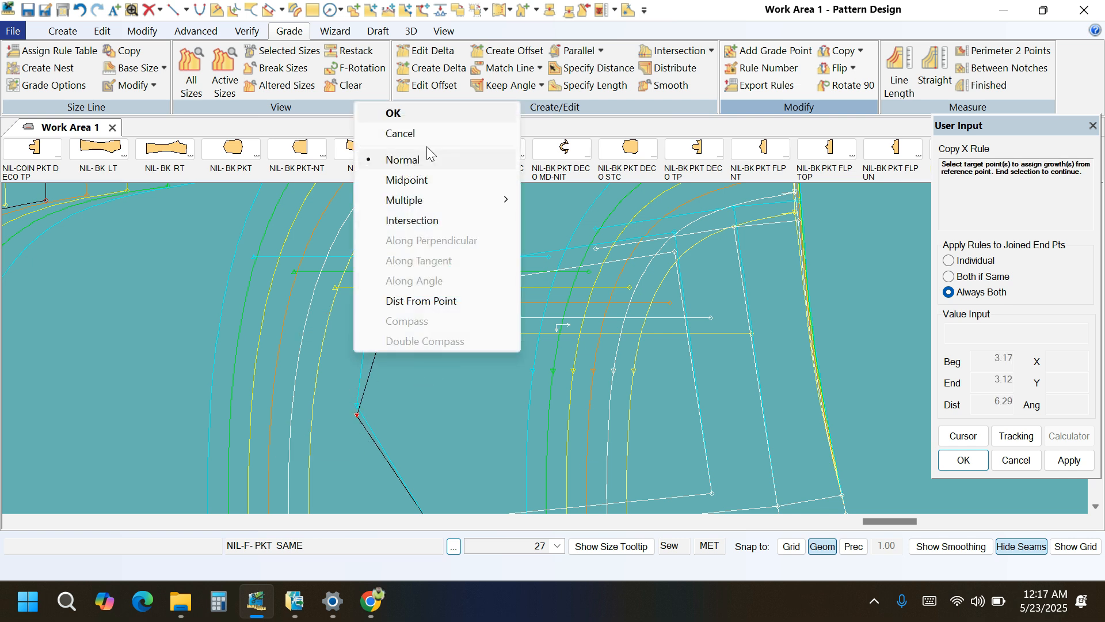
pyautogui.click(422, 111)
# Copy the X rule from the inner pocket shape's outermost far-side point to its upper and lower far-side corners and finish copying.
pyautogui.click(356, 415)
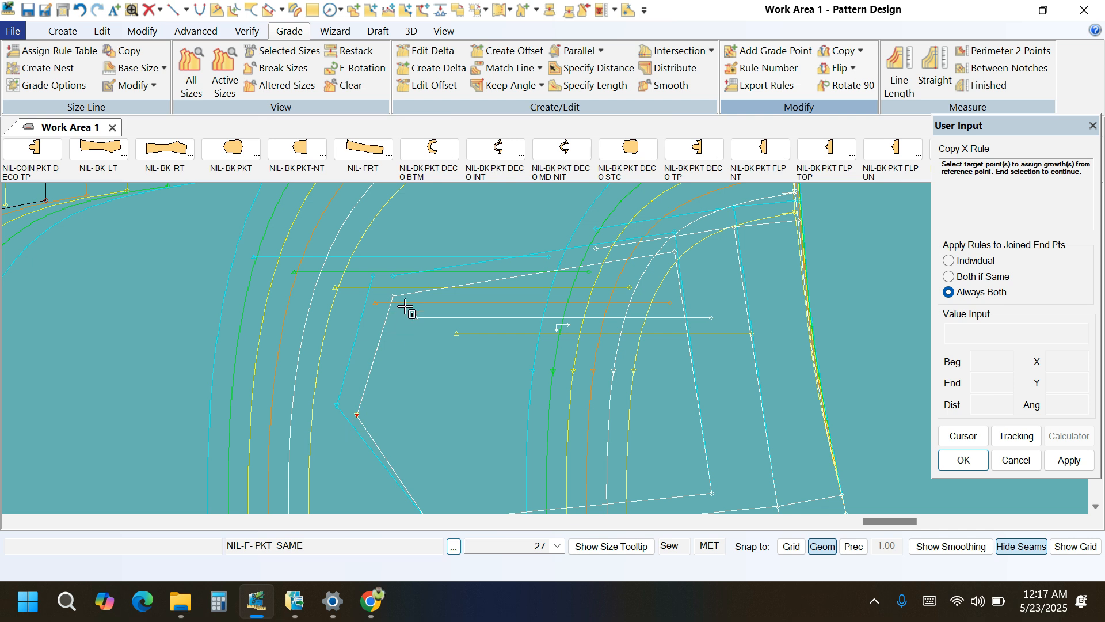
pyautogui.click(397, 295)
pyautogui.scroll(-3, 420, 294)
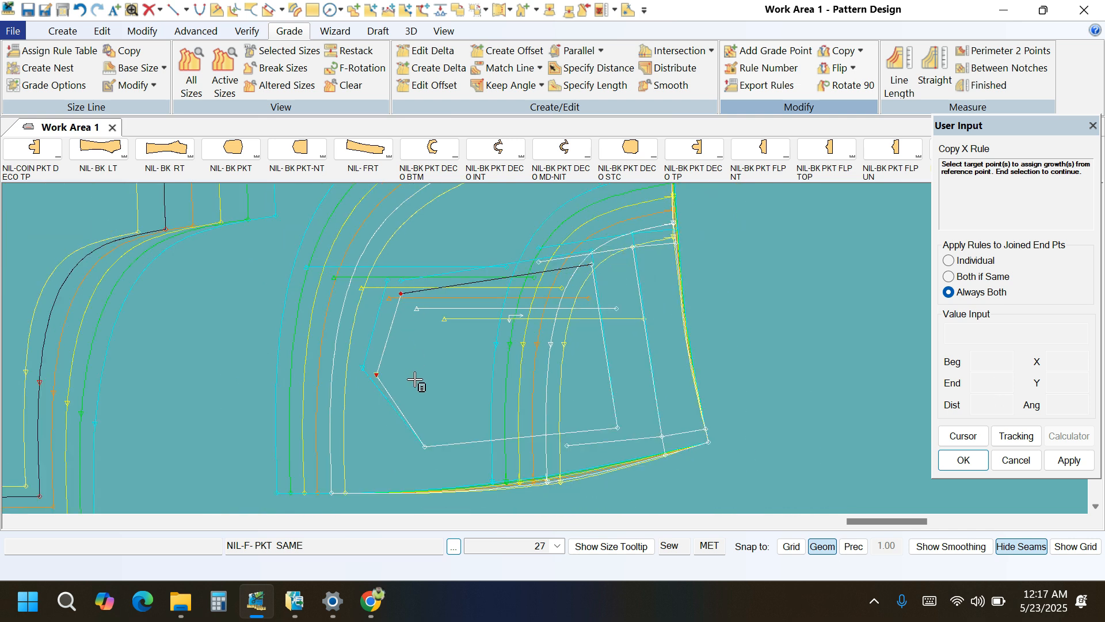
pyautogui.click(425, 447)
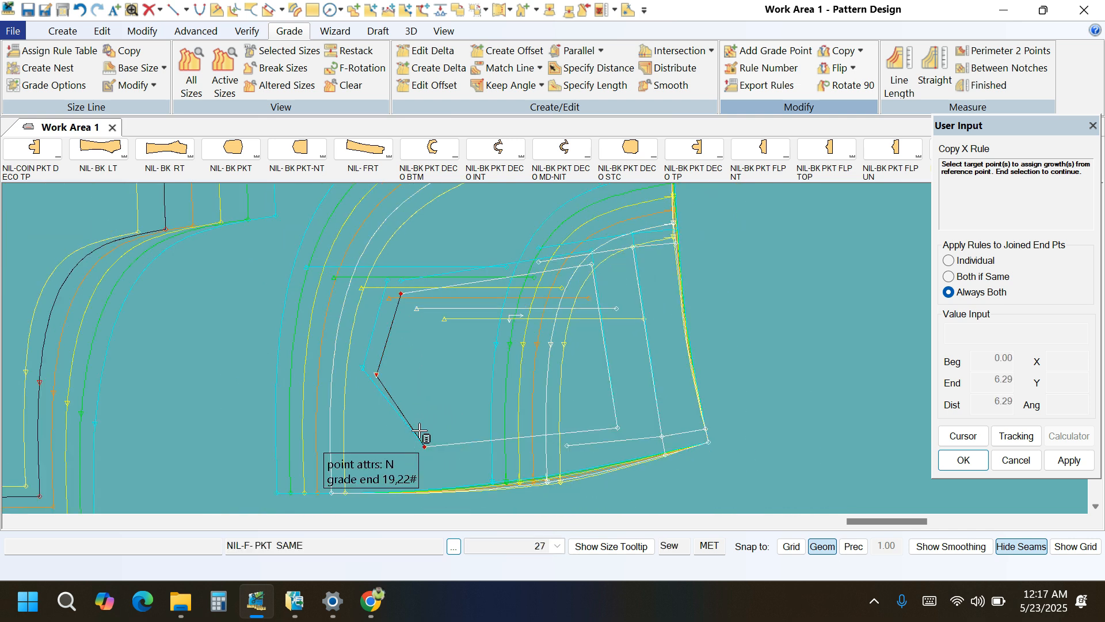
pyautogui.rightClick(448, 347)
pyautogui.click(425, 102)
pyautogui.rightClick(445, 358)
pyautogui.click(445, 361)
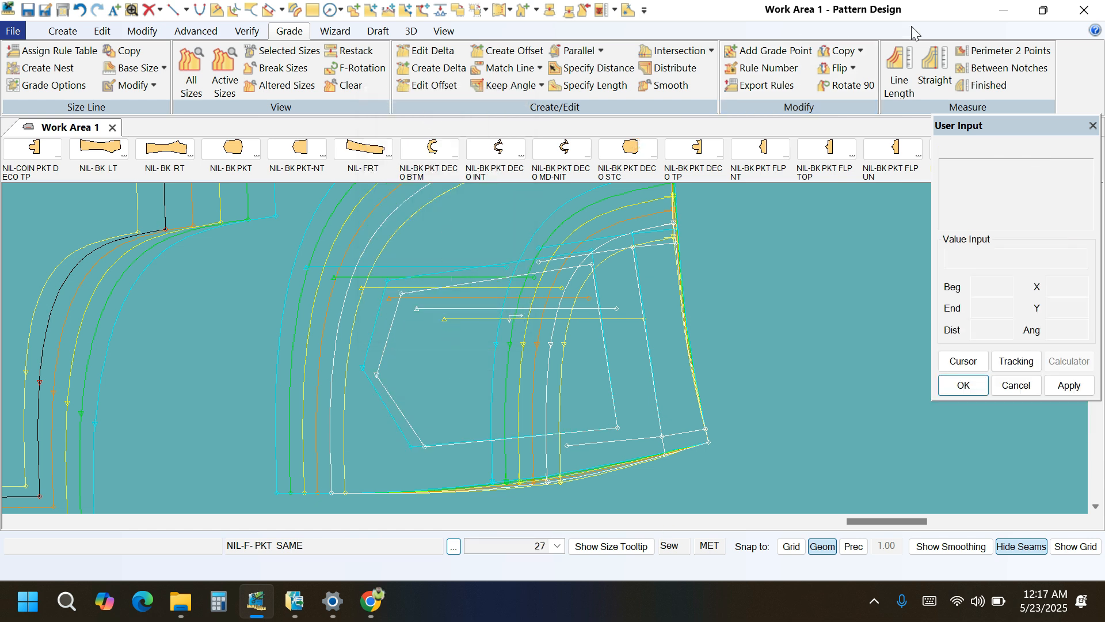
# Measure the graded line length of the inner pocket shape's lower edge across all sizes.
pyautogui.click(899, 72)
pyautogui.click(511, 443)
pyautogui.rightClick(487, 386)
pyautogui.click(488, 386)
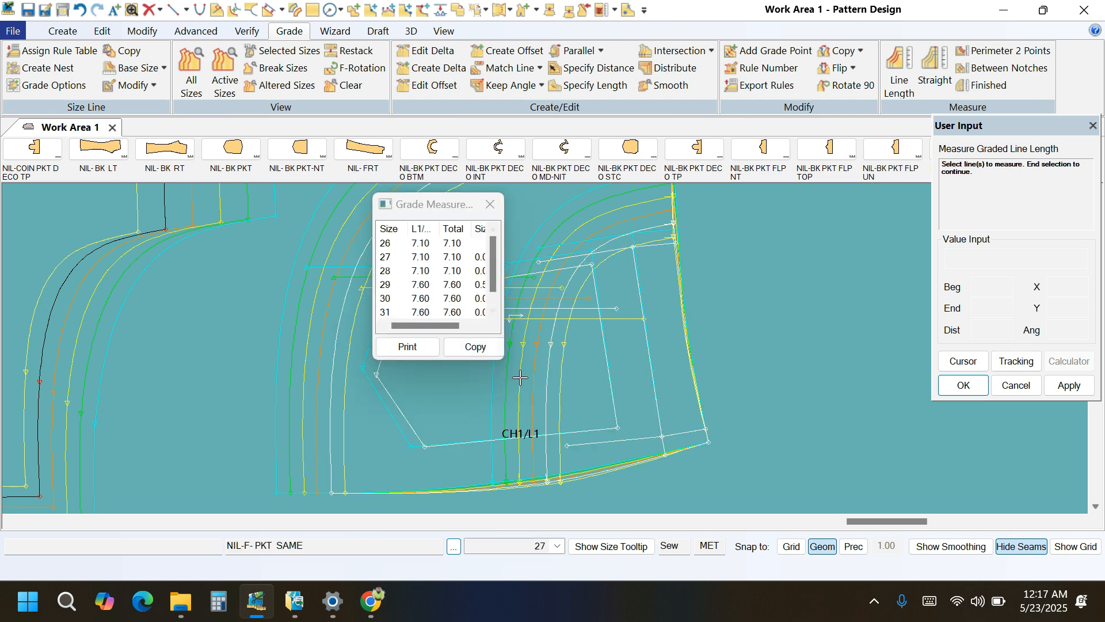
# Measure the graded line length of the inner pocket shape's upper line across all sizes and compare it with the lower edge.
pyautogui.moveTo(506, 363); pyautogui.dragTo(569, 452)
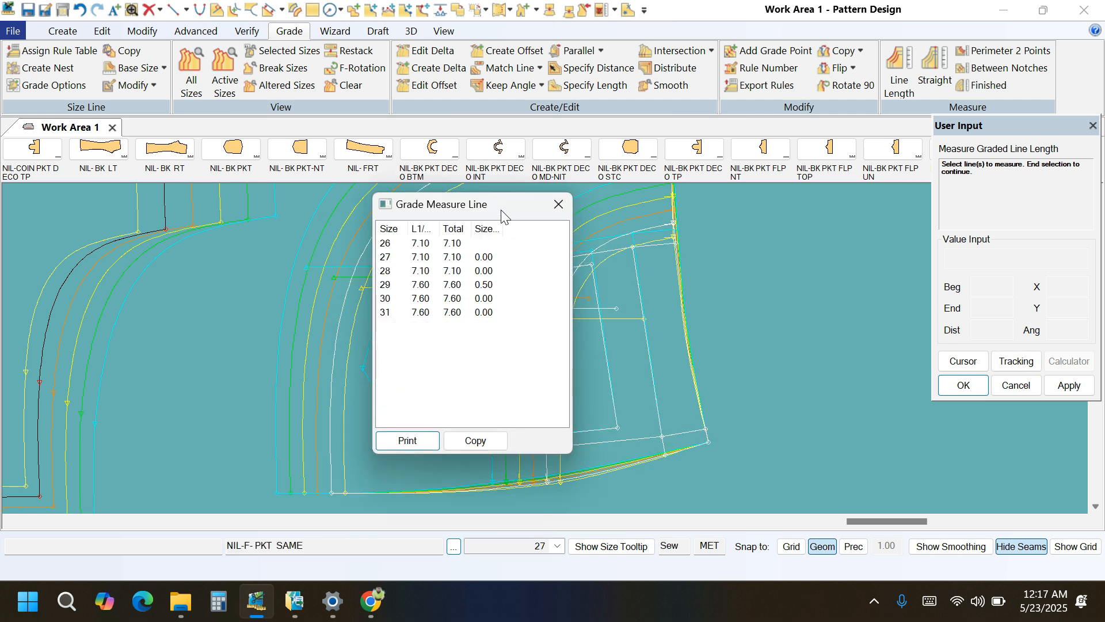
pyautogui.moveTo(502, 211); pyautogui.dragTo(393, 237)
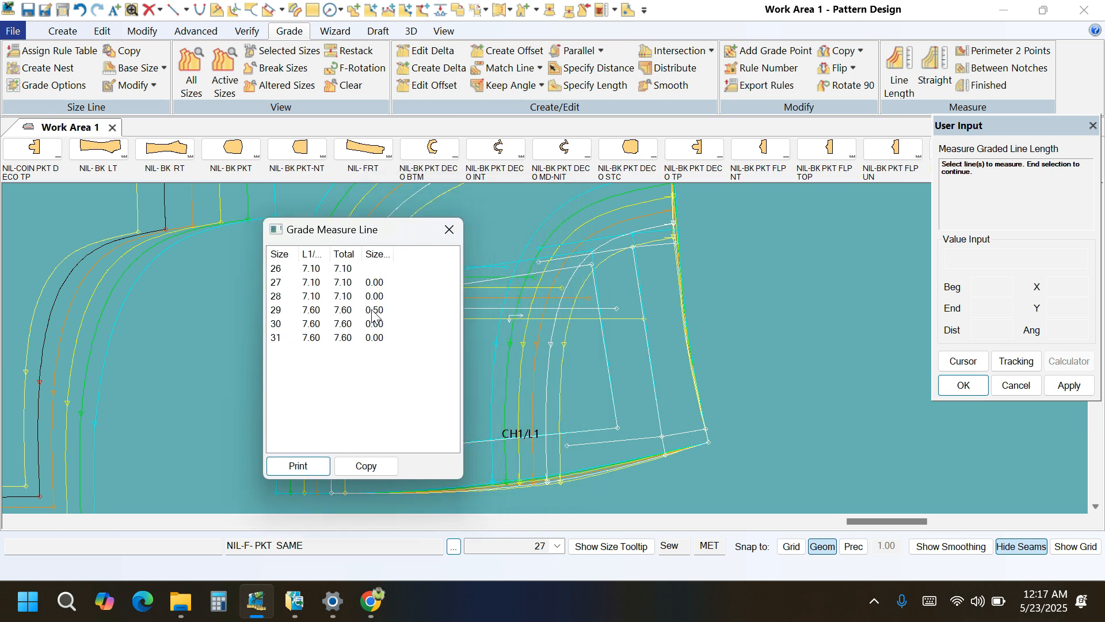
pyautogui.click(504, 281)
pyautogui.rightClick(534, 243)
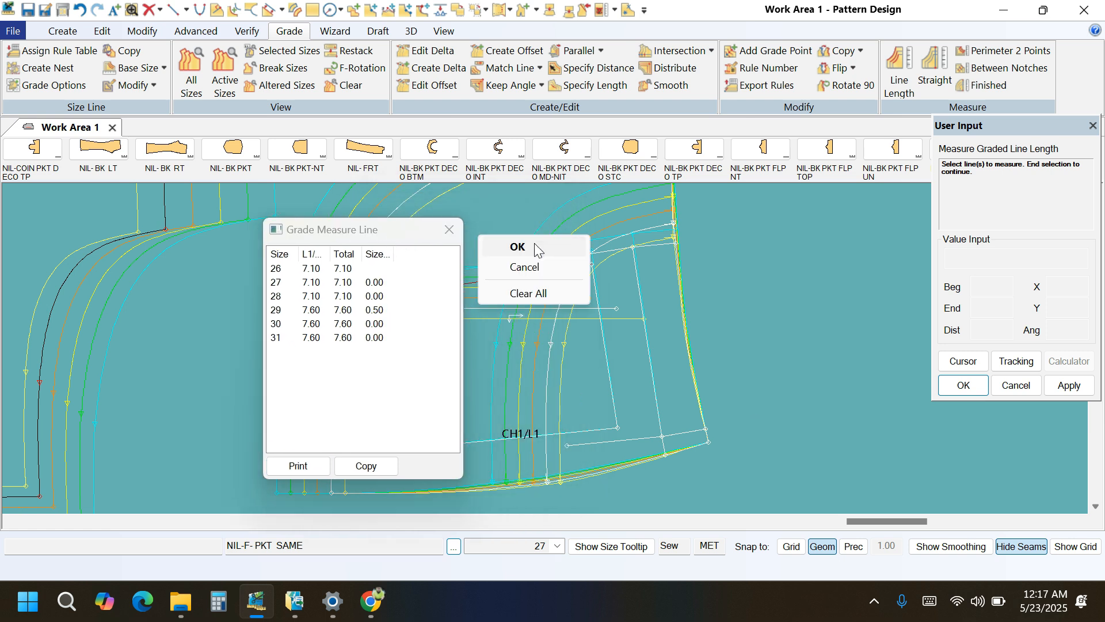
pyautogui.click(535, 243)
pyautogui.moveTo(527, 475); pyautogui.dragTo(632, 519)
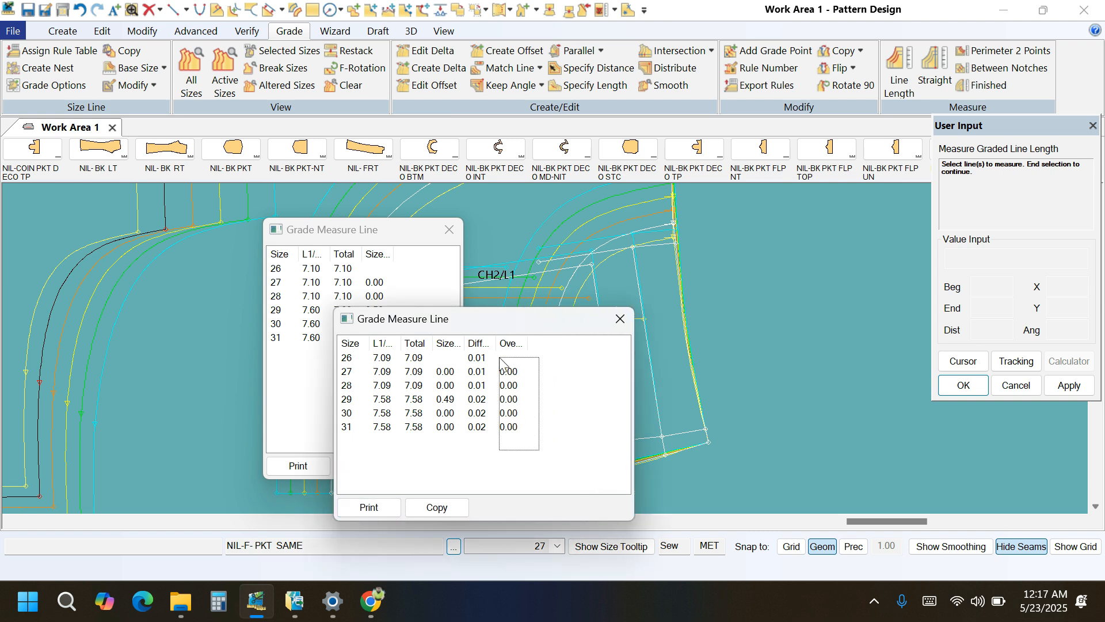
pyautogui.rightClick(728, 332)
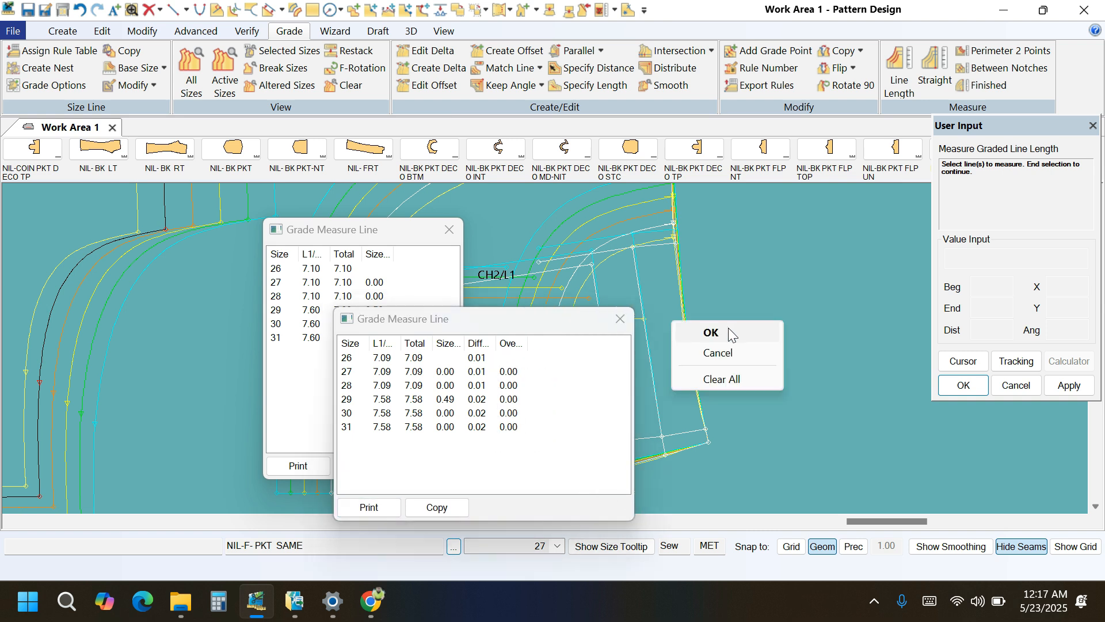
pyautogui.click(742, 352)
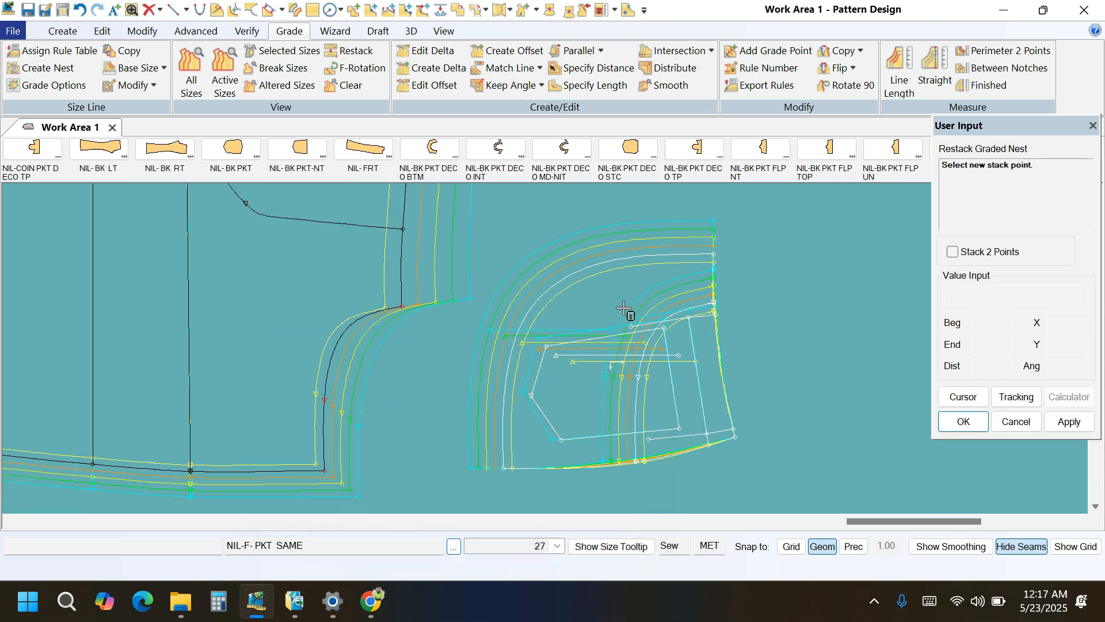
# Restack the front pocket's graded nest so it no longer stacks on its lower side corner.
pyautogui.click(738, 437)
pyautogui.rightClick(806, 267)
pyautogui.click(798, 270)
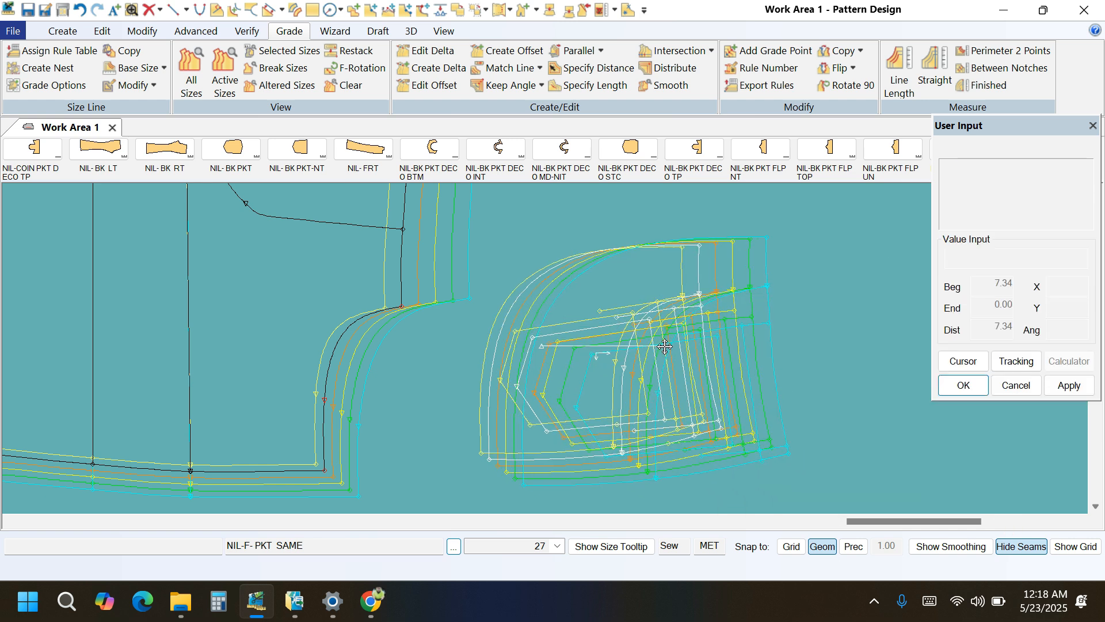
# Gather the pattern pieces by moving two small ungraded pieces and the NIL-WAIST piece closer to the graded trouser pieces.
pyautogui.scroll(-3, 604, 359)
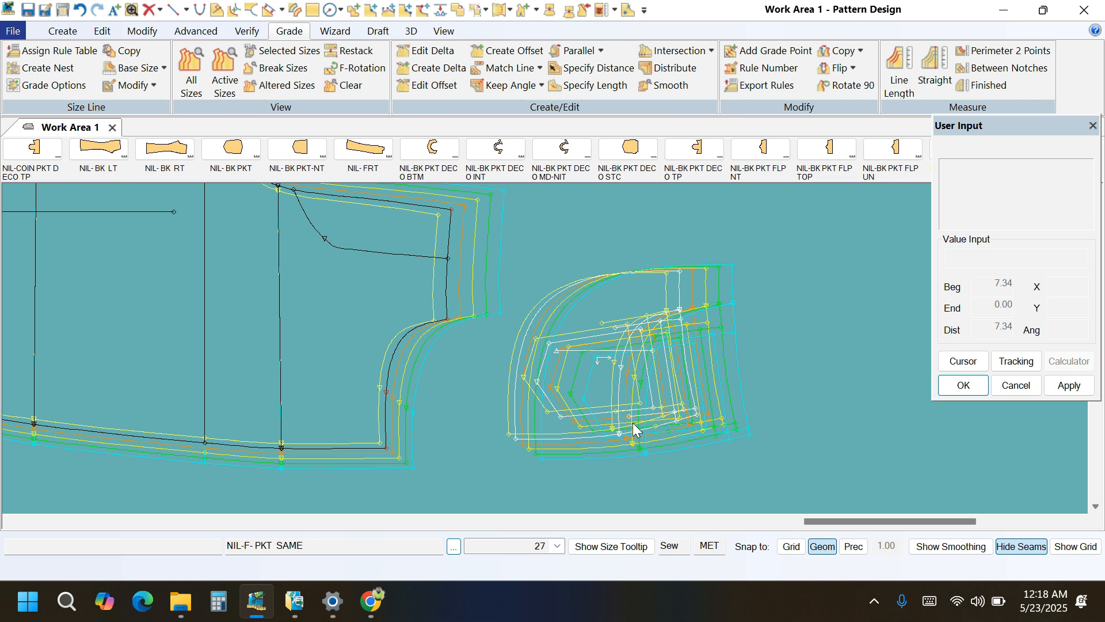
pyautogui.scroll(-3, 647, 414)
pyautogui.scroll(-3, 722, 395)
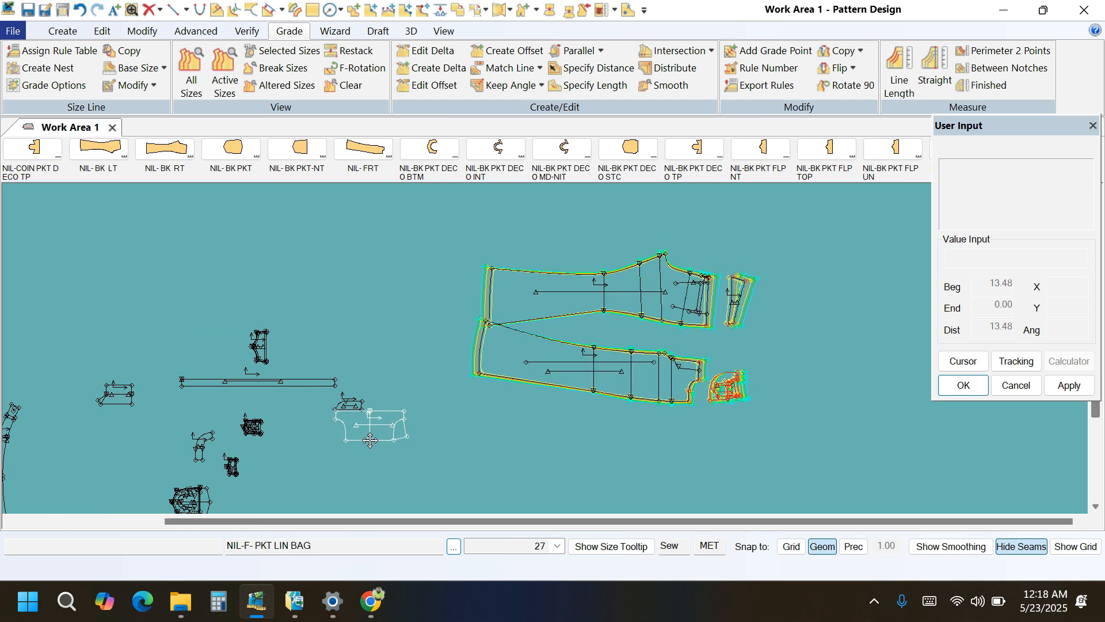
pyautogui.moveTo(185, 490); pyautogui.dragTo(294, 457)
pyautogui.moveTo(105, 385); pyautogui.dragTo(177, 402)
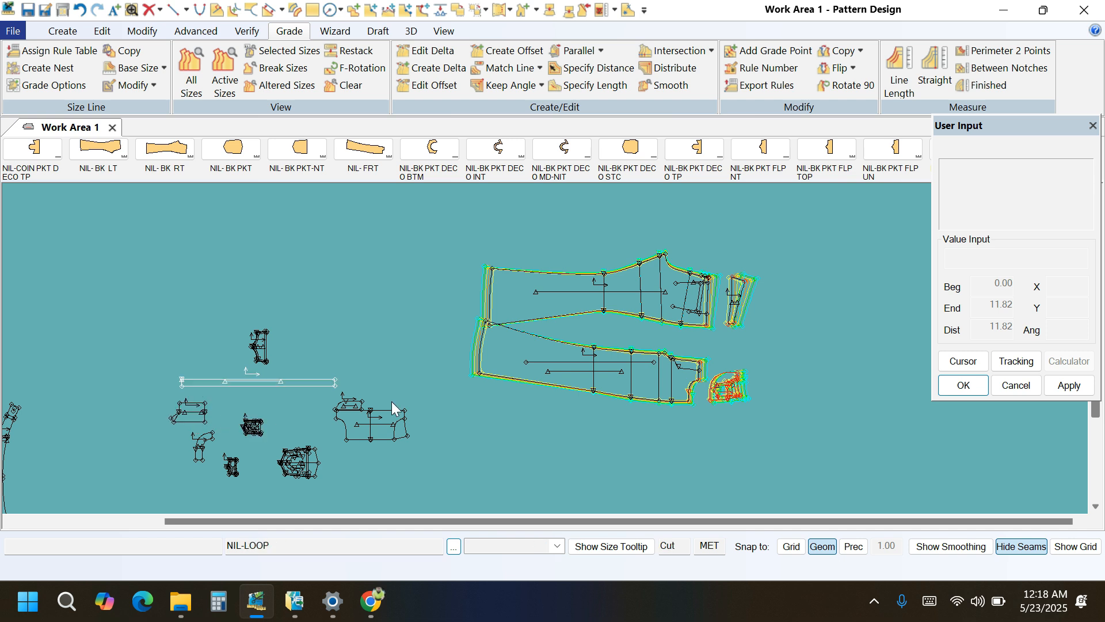
pyautogui.moveTo(15, 435); pyautogui.dragTo(431, 342)
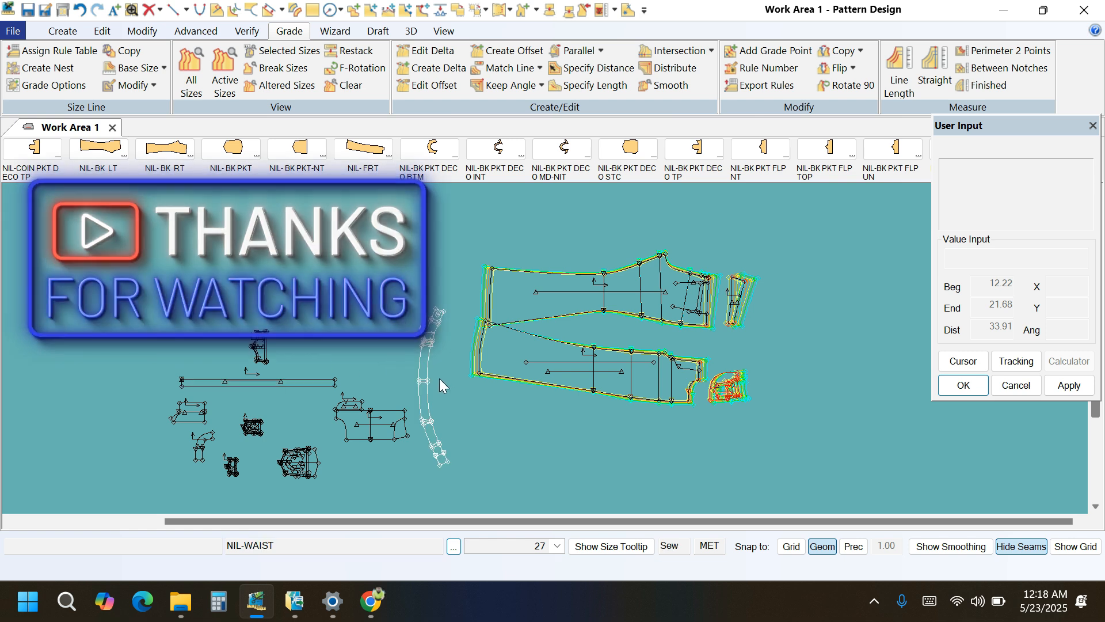